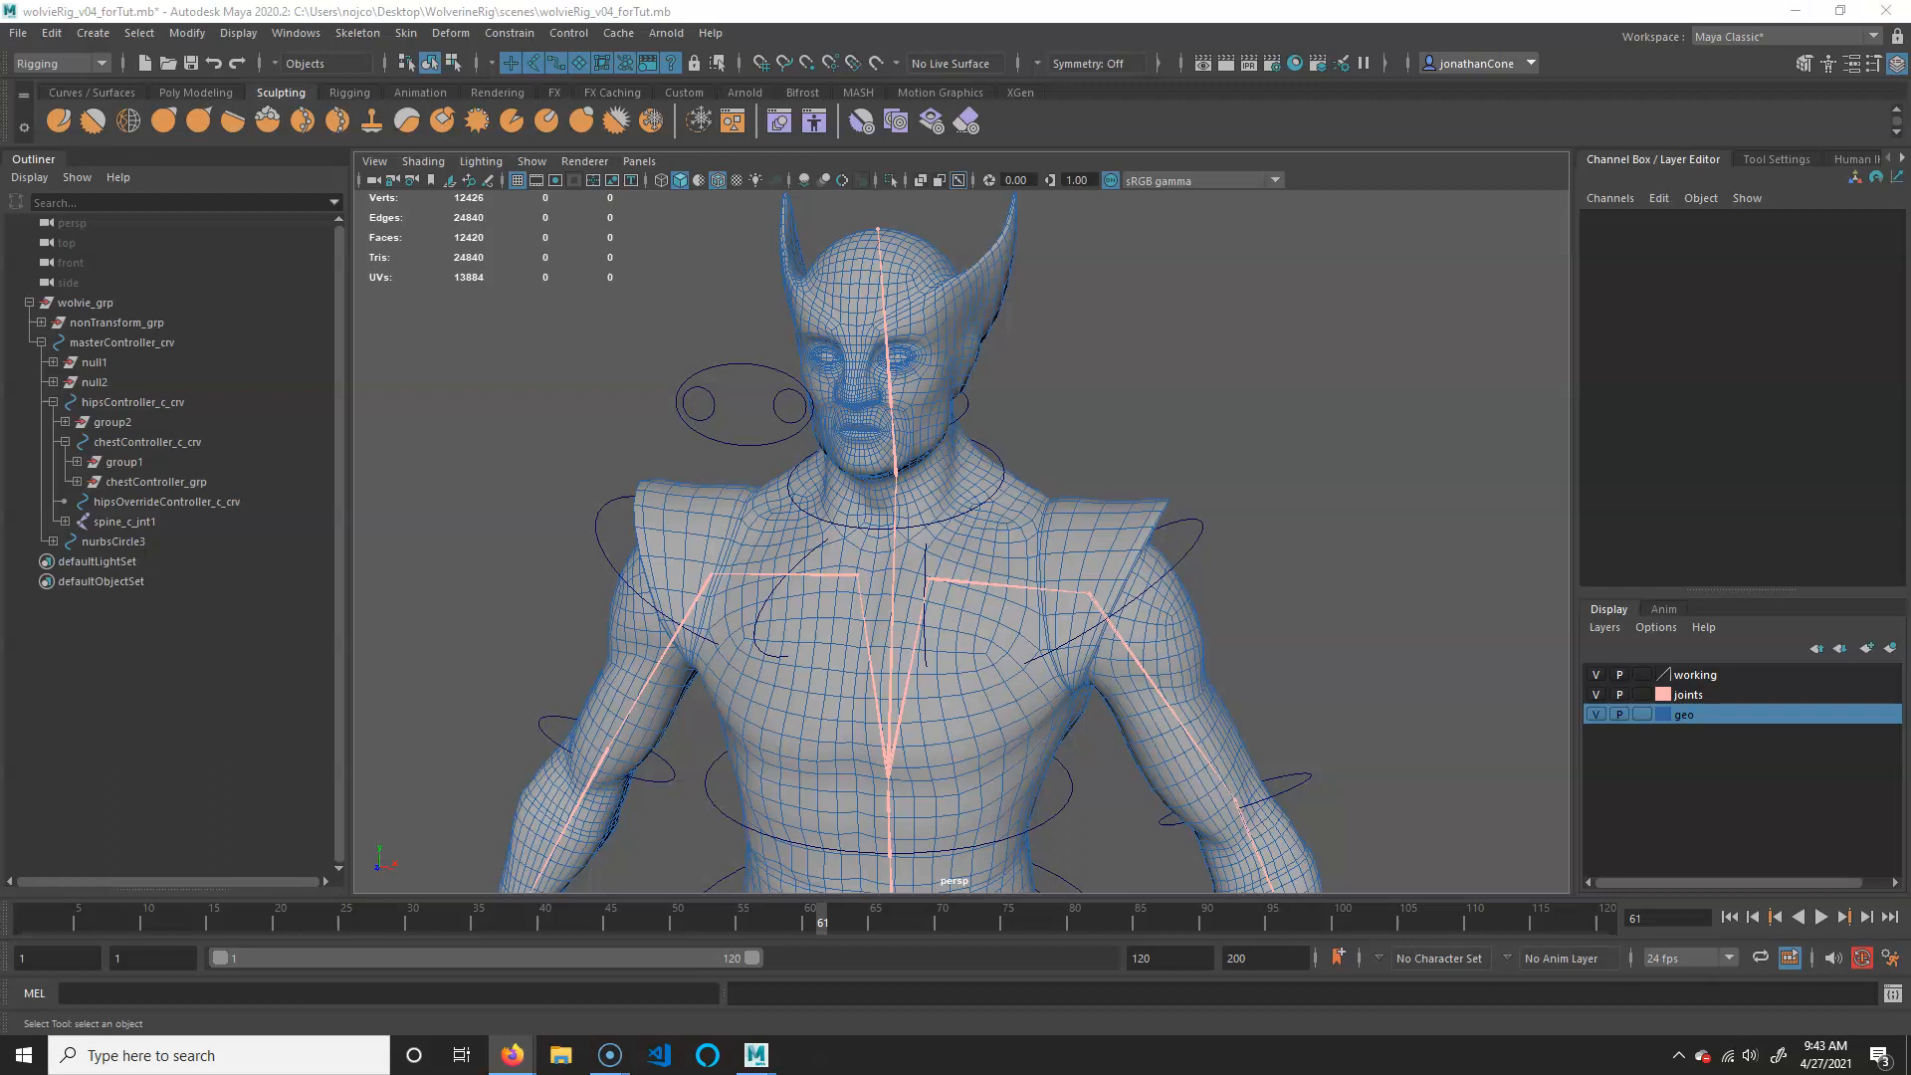
# Switch to Firefox and browse the YouTube results for "animation reference" for a body mechanics clip
pyautogui.click(512, 1055)
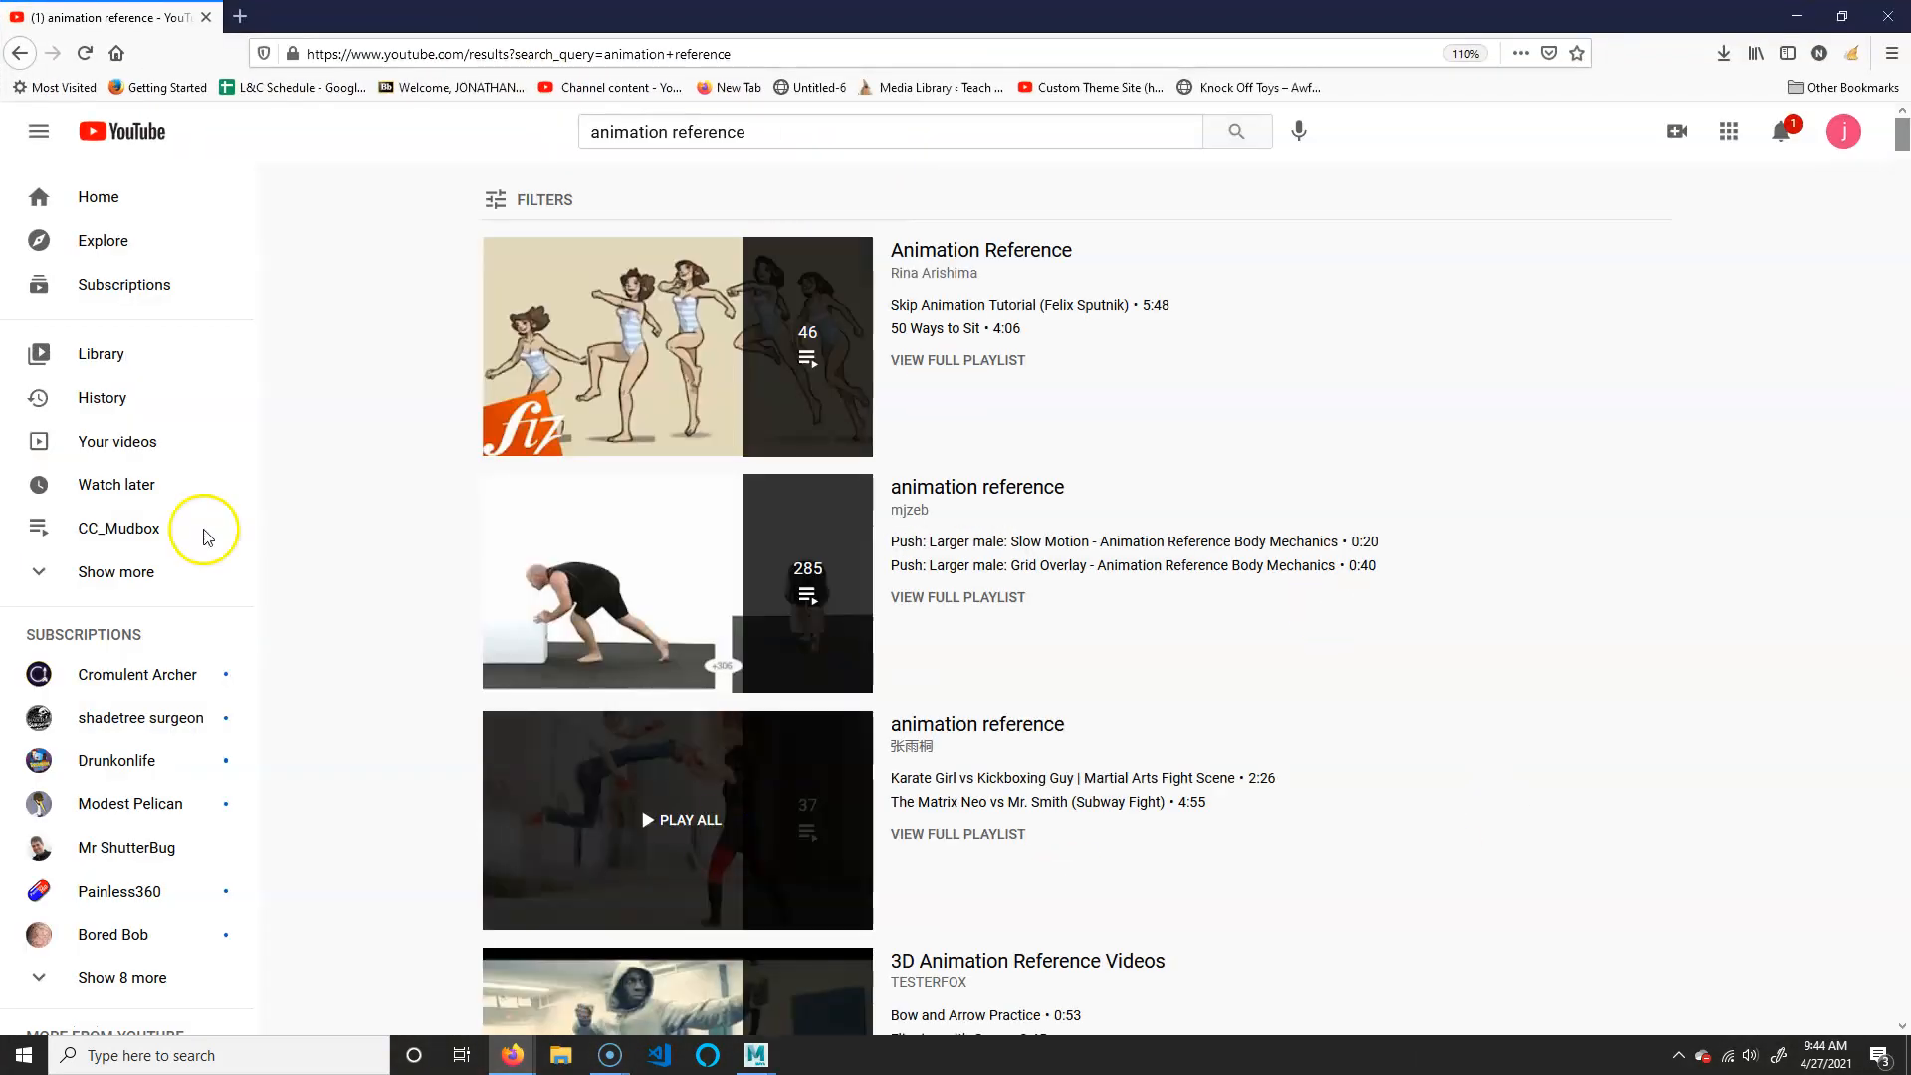
pyautogui.click(780, 130)
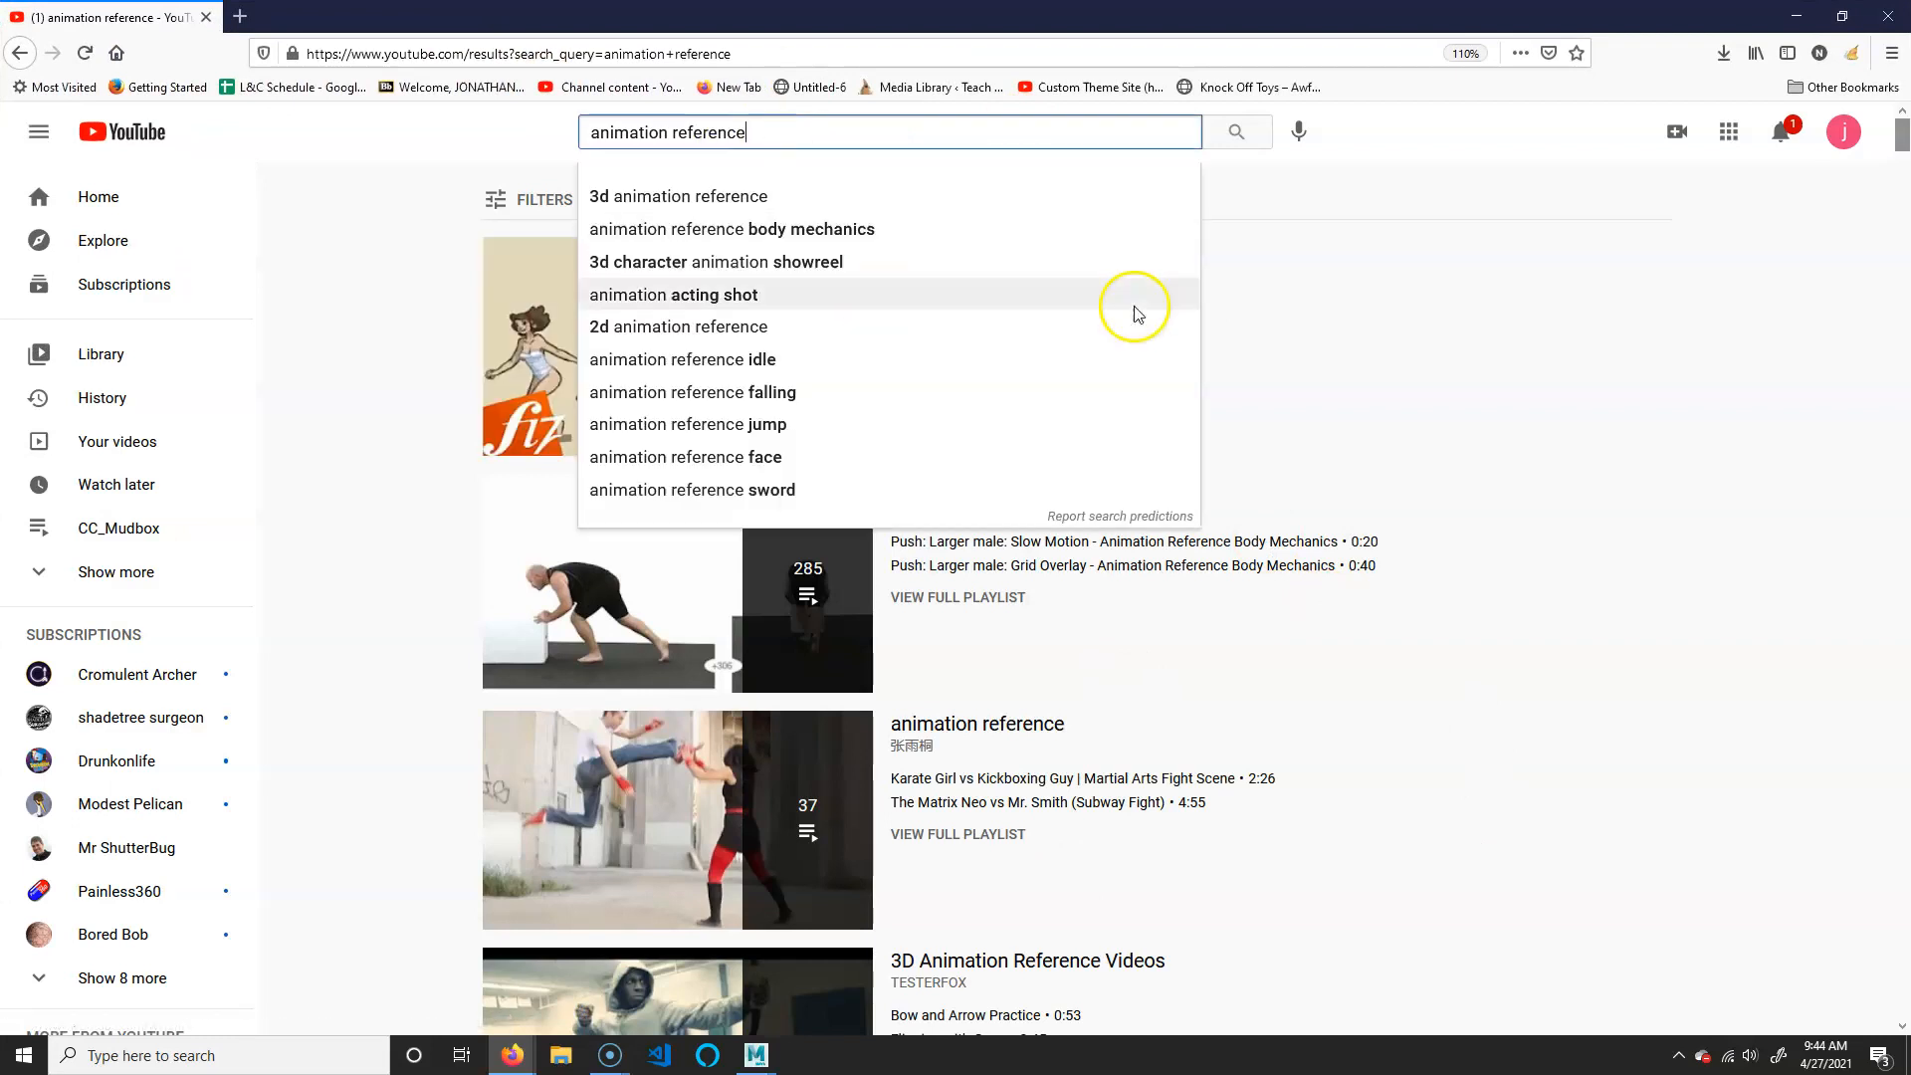
pyautogui.click(1740, 342)
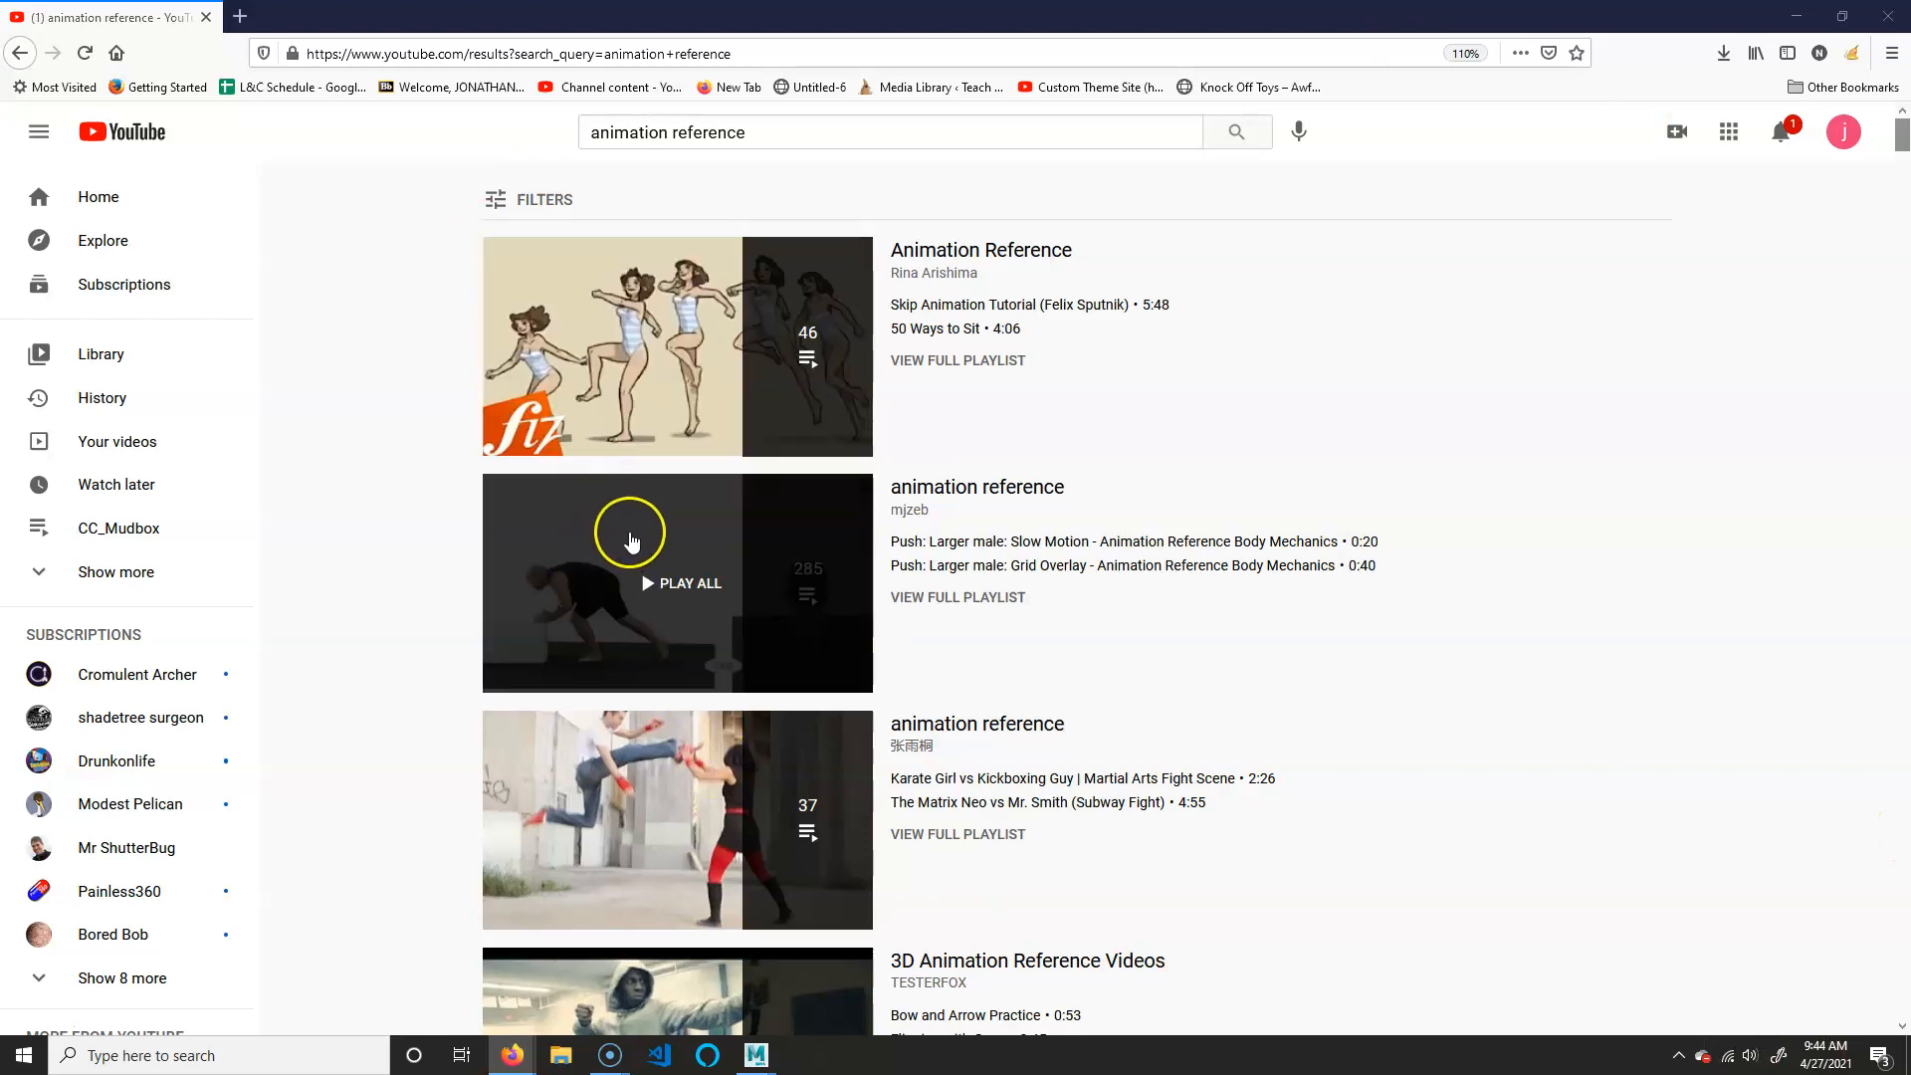
pyautogui.moveTo(1910, 642); pyautogui.dragTo(682, 2)
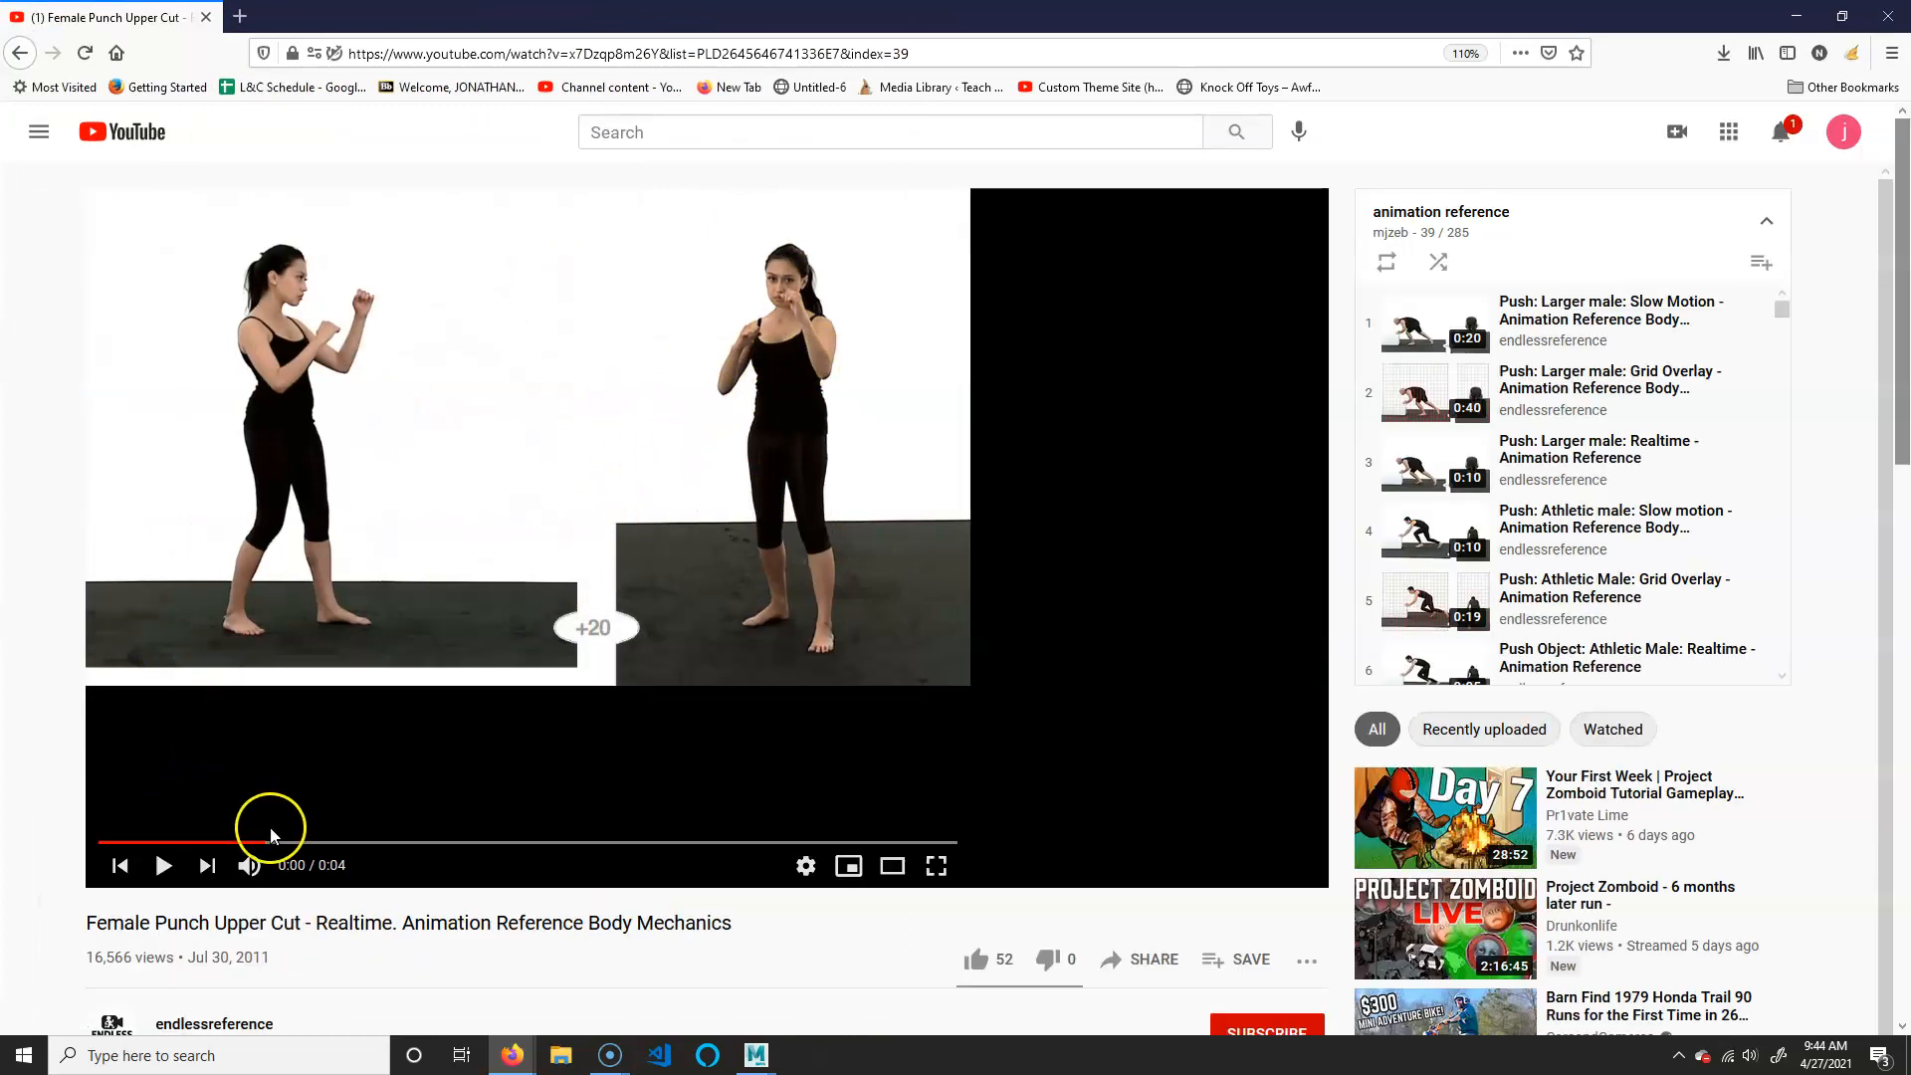
# Play and scrub through the Female Punch Upper Cut - Realtime reference video on YouTube to study the motion
pyautogui.moveTo(134, 844); pyautogui.dragTo(45, 848)
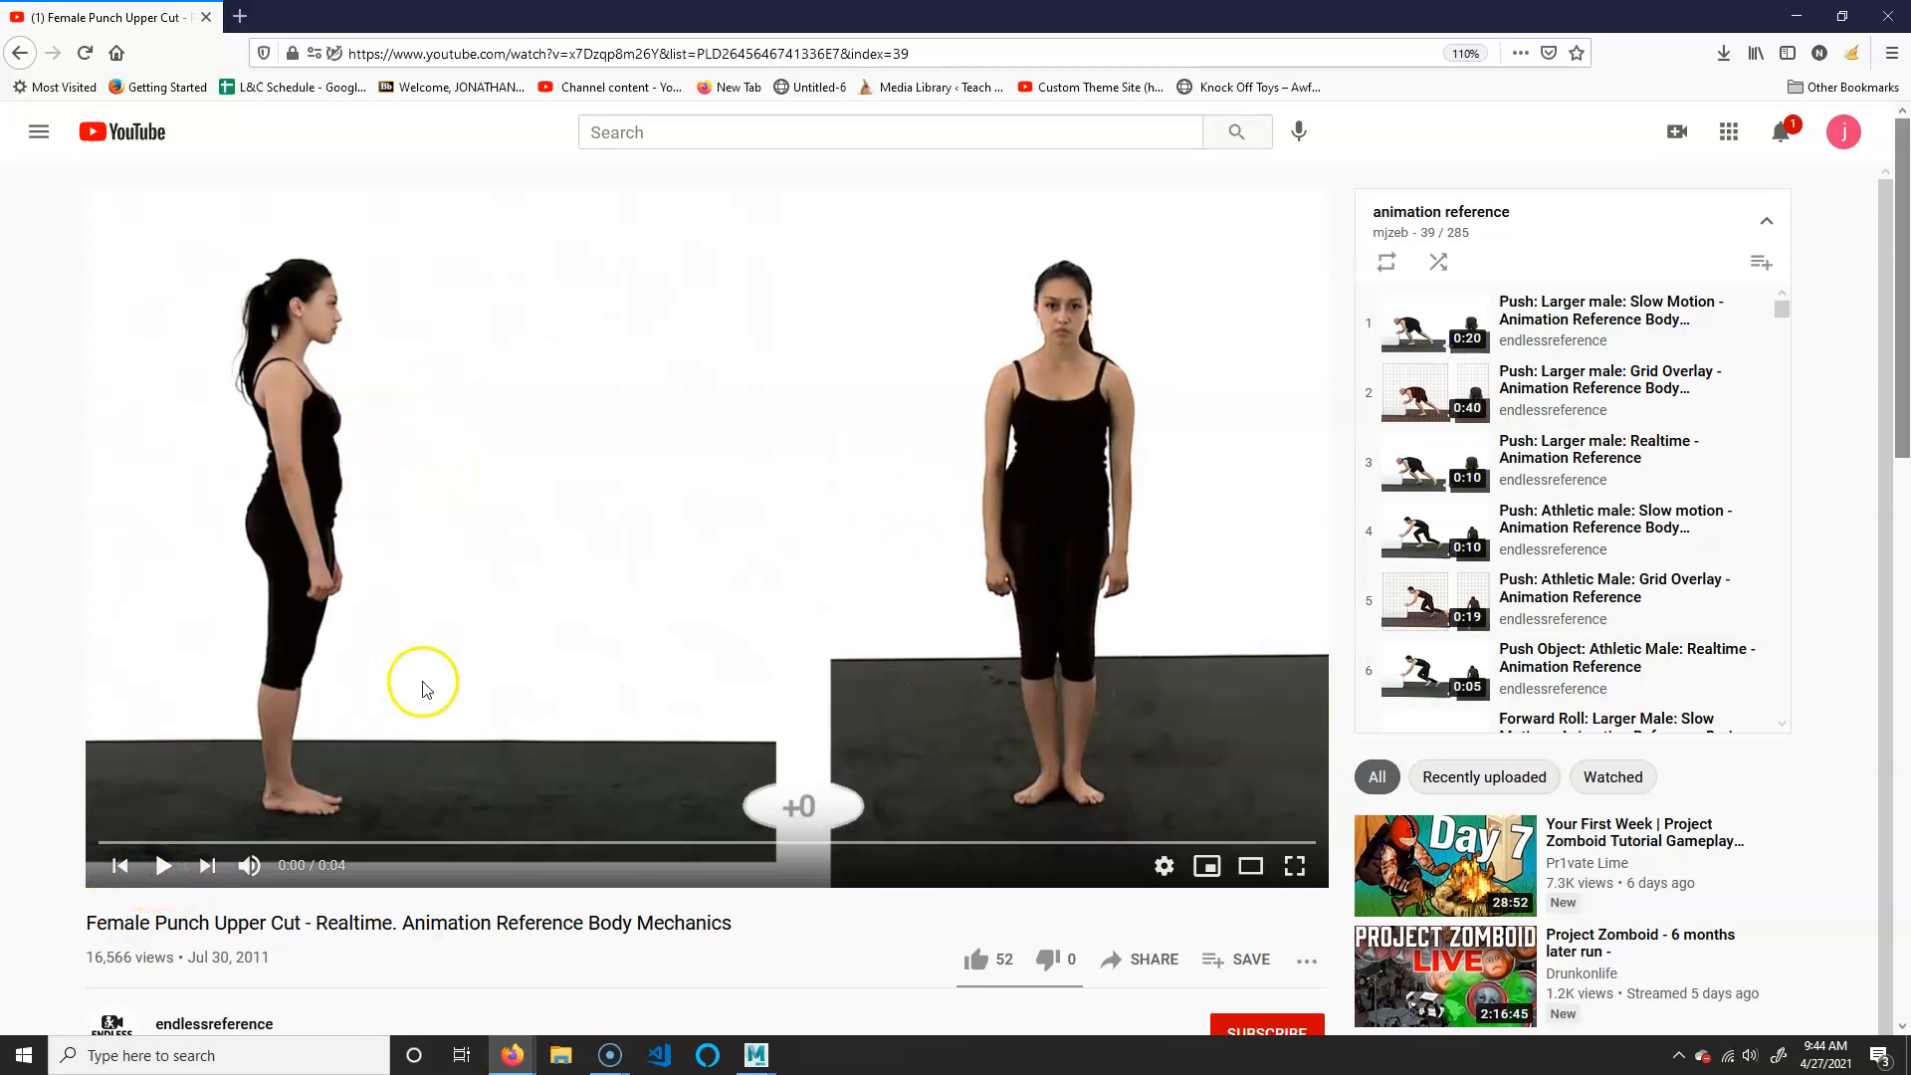
pyautogui.click(163, 864)
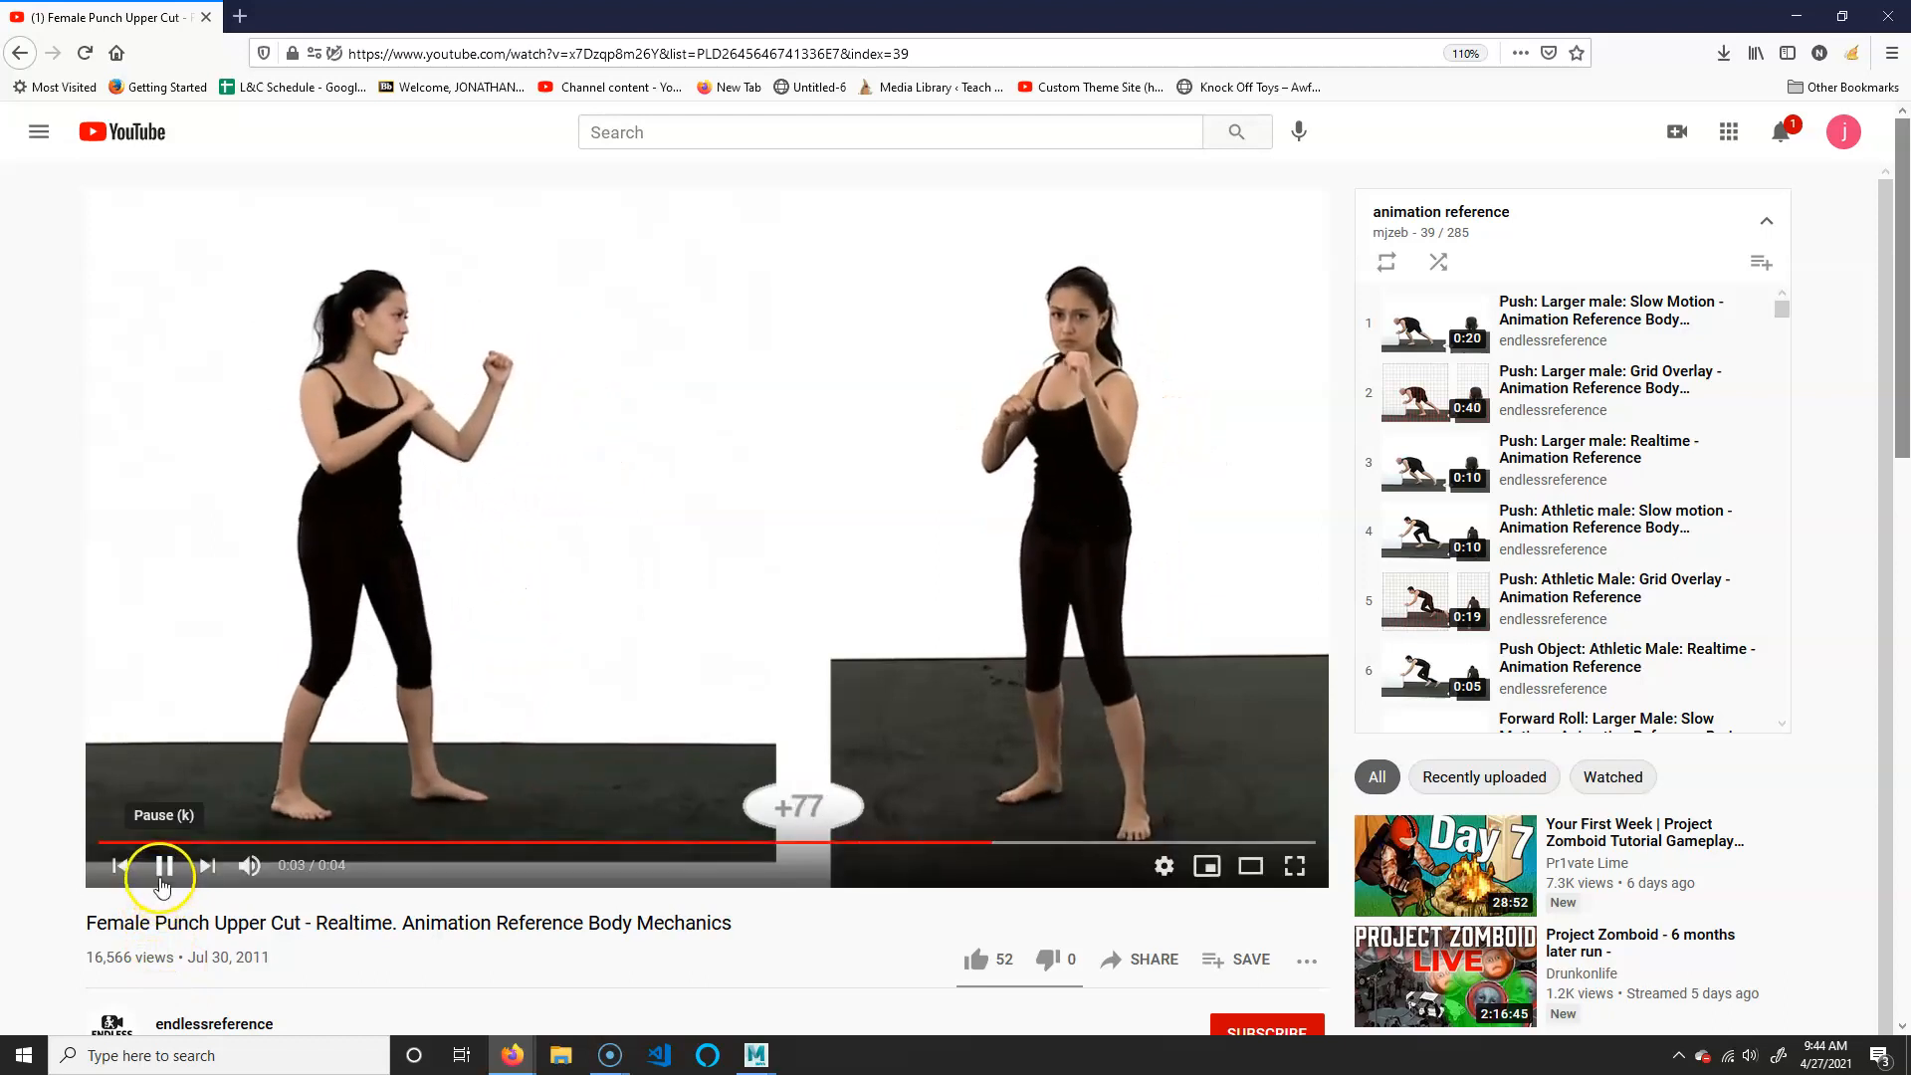
pyautogui.click(163, 865)
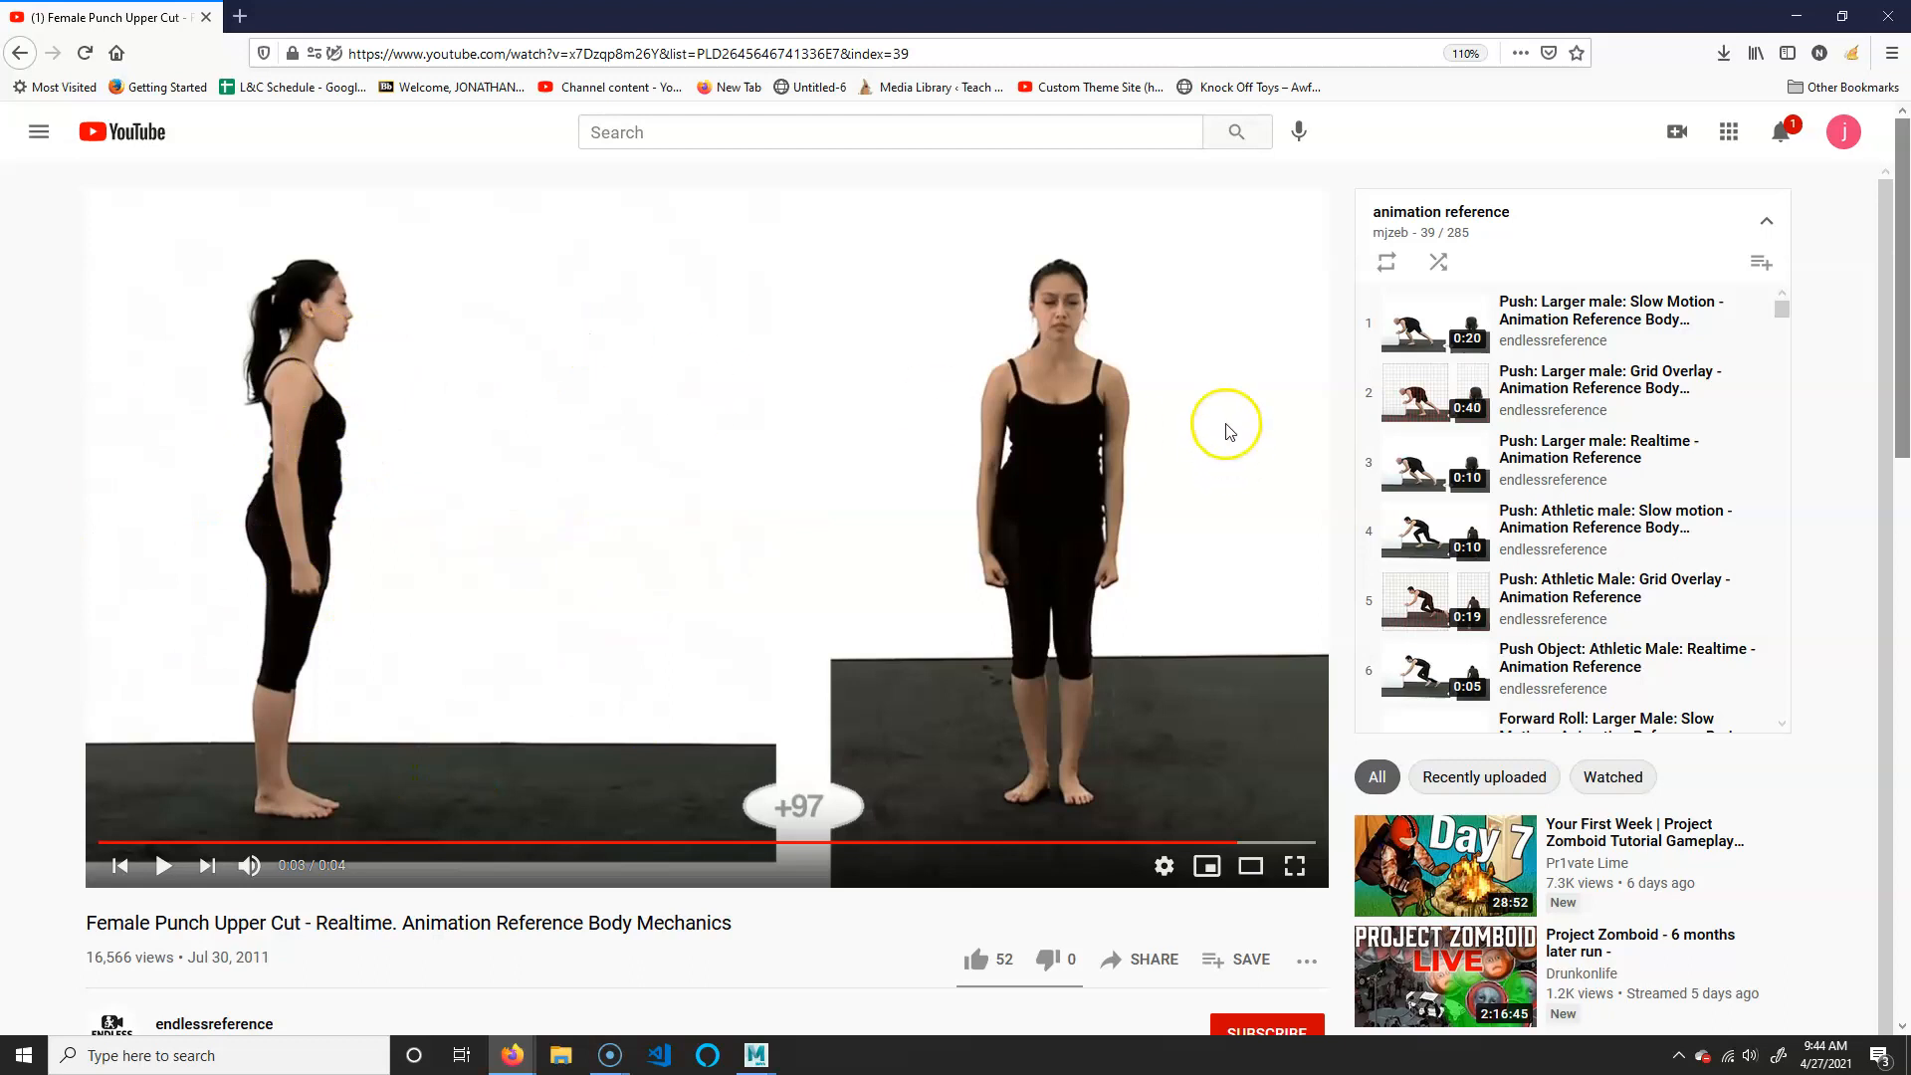
pyautogui.moveTo(239, 844); pyautogui.dragTo(373, 843)
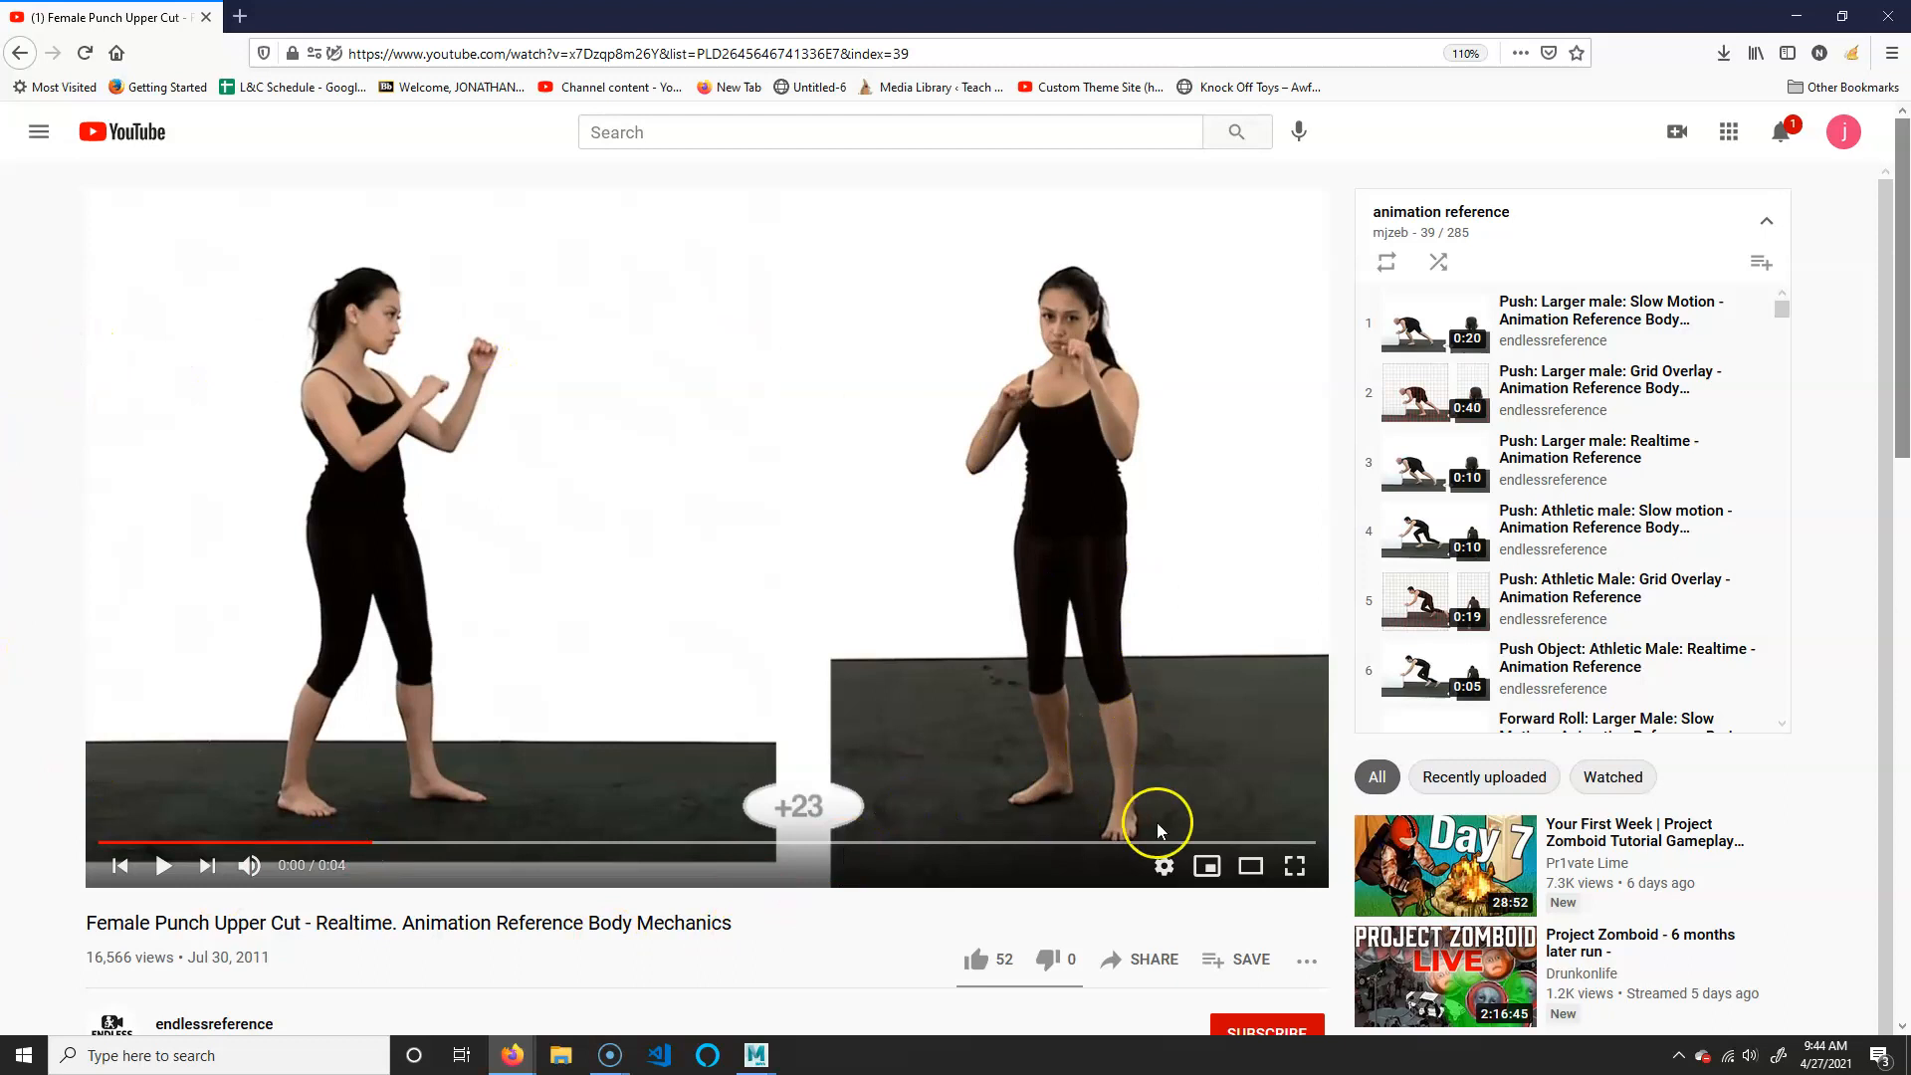
pyautogui.click(1161, 865)
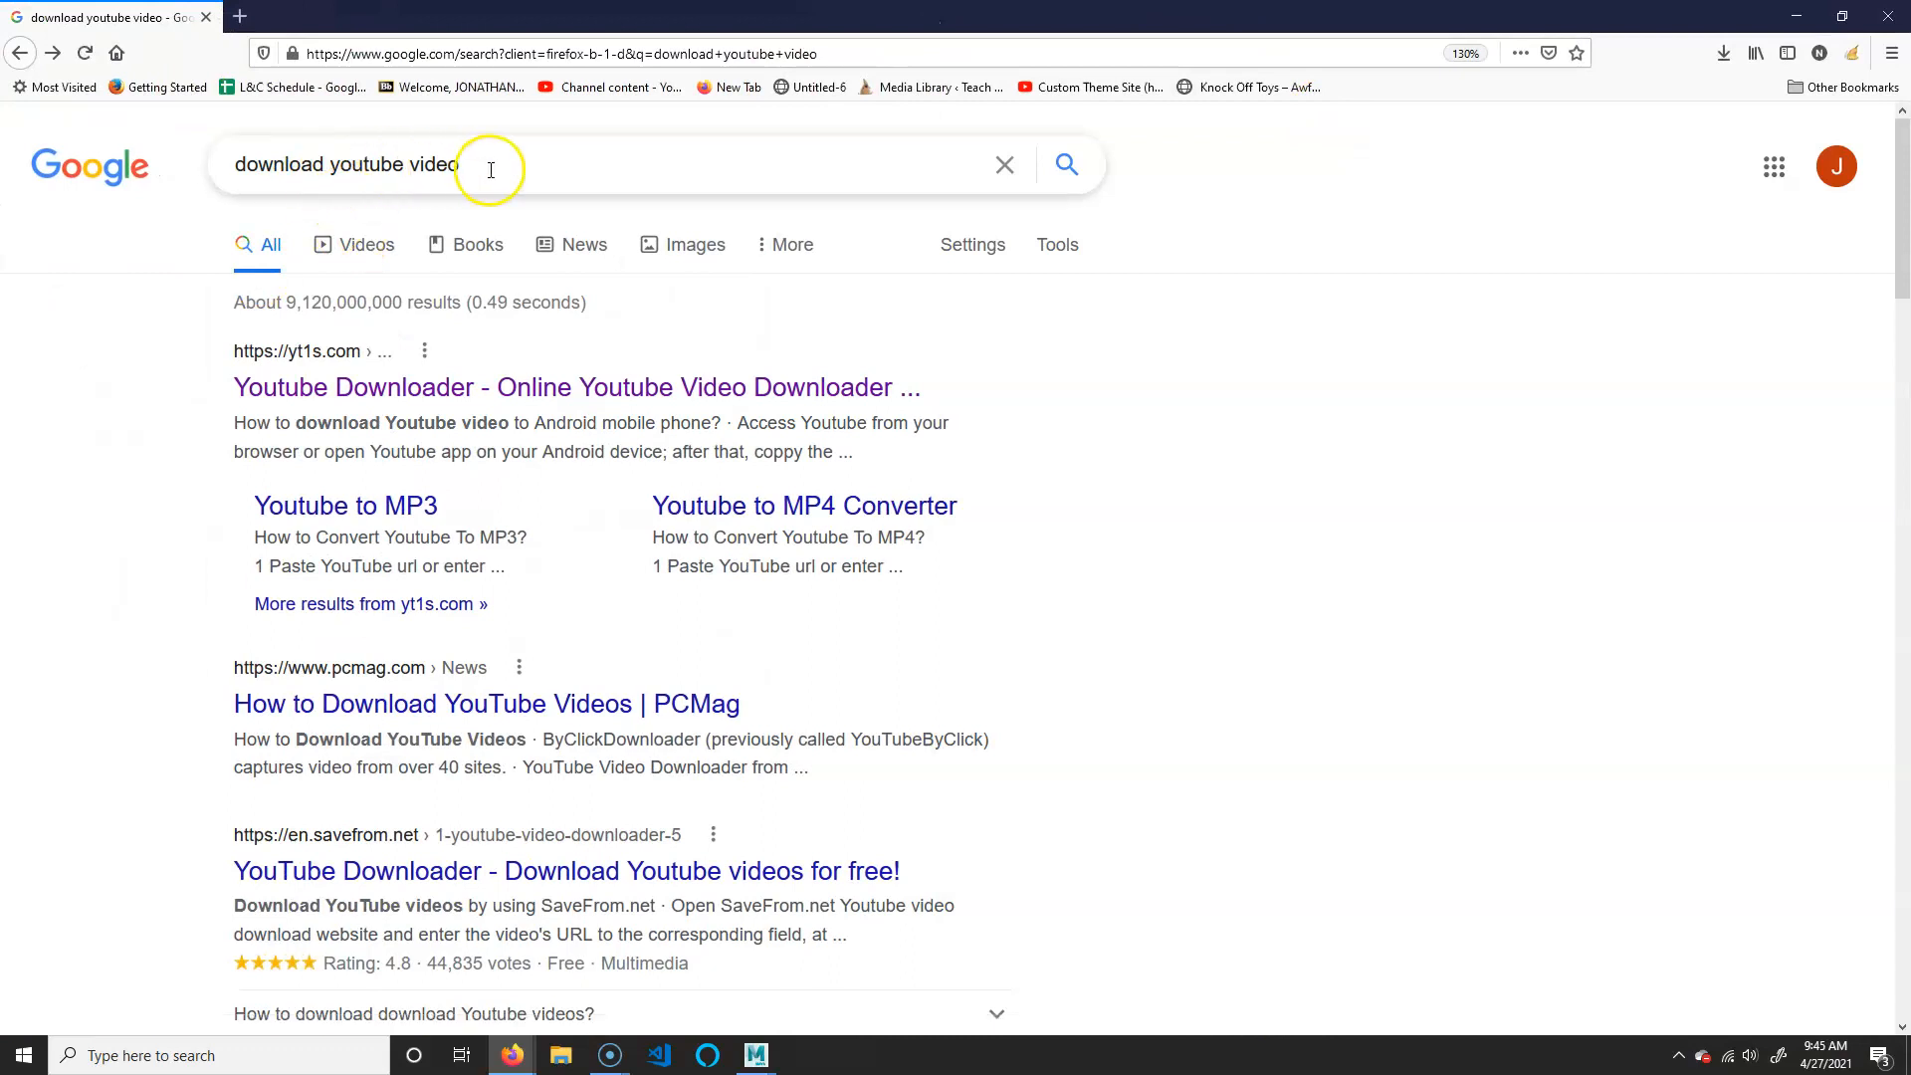
# Open the yt1s.com YouTube downloader site and copy the web address of the Female Punch Upper Cut video
pyautogui.click(546, 387)
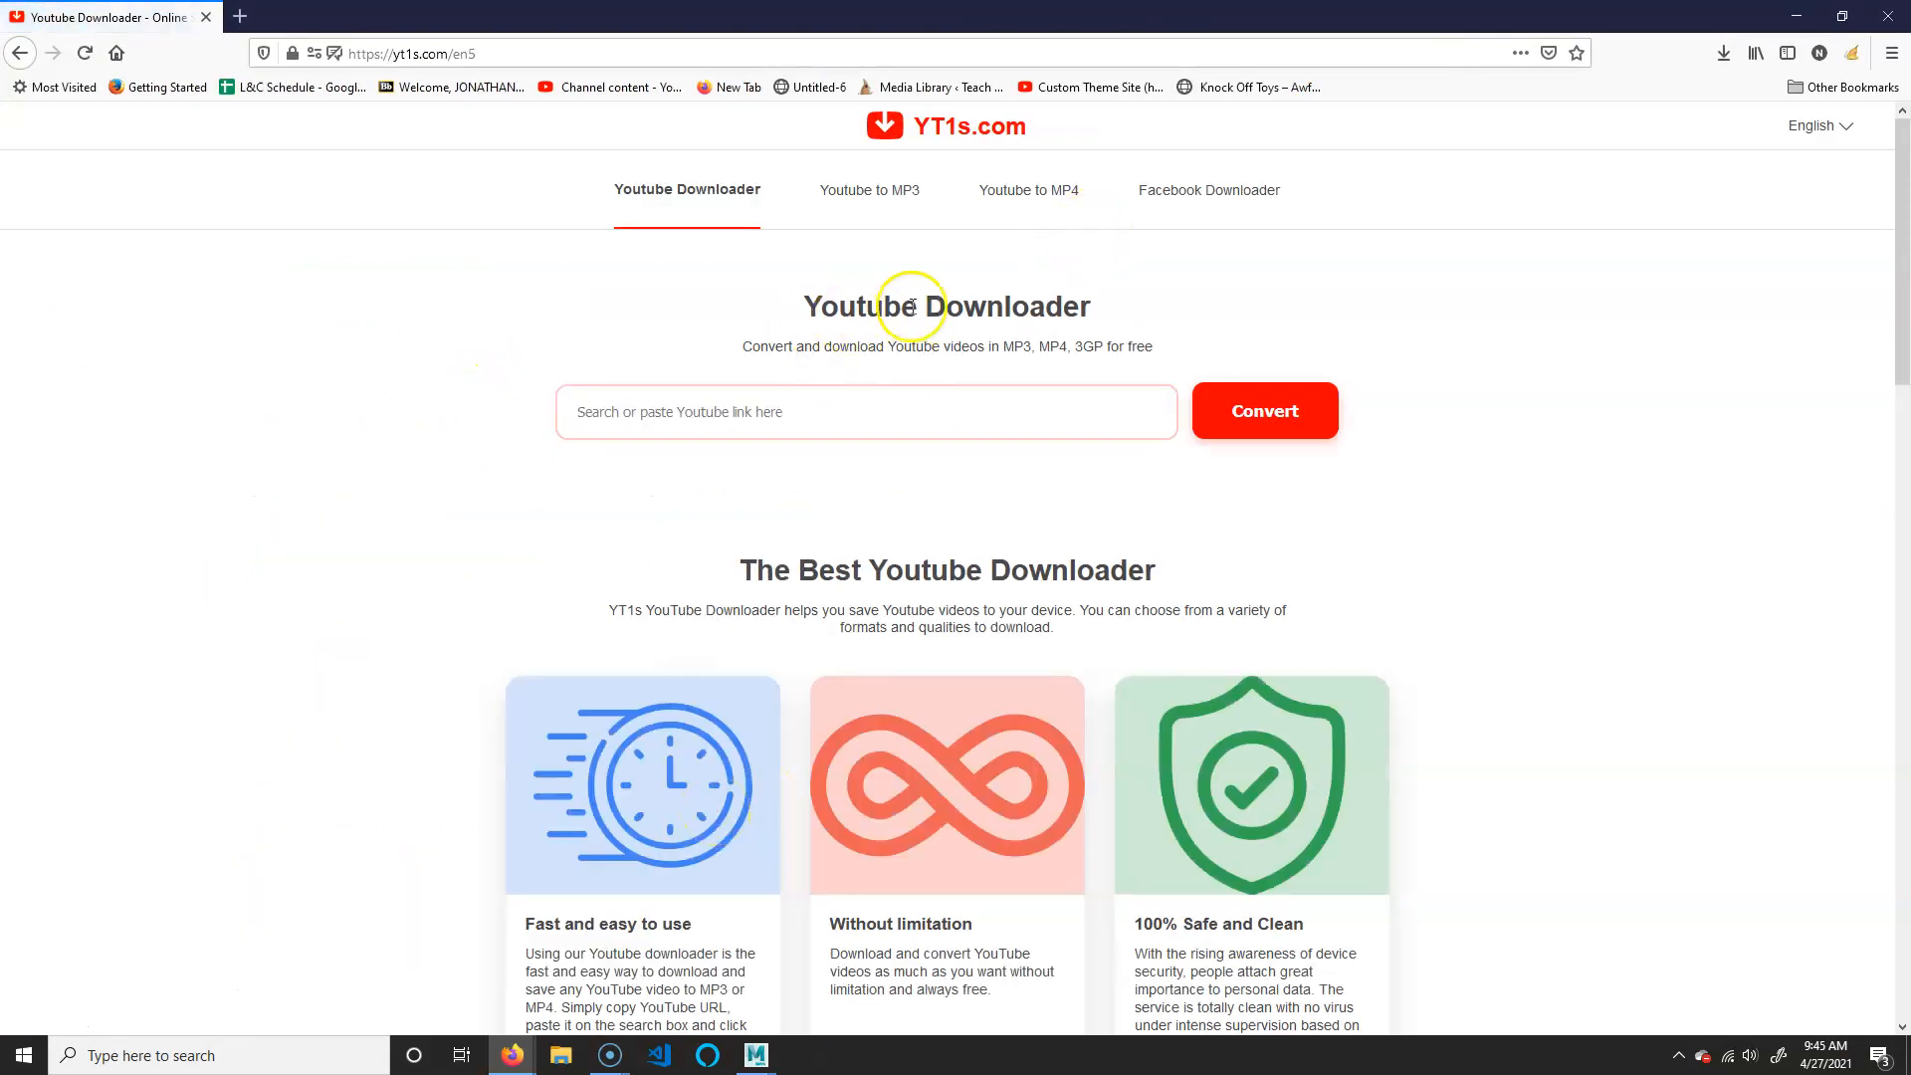
pyautogui.click(1796, 17)
pyautogui.click(633, 57)
pyautogui.hotkey('ctrl', 'c')
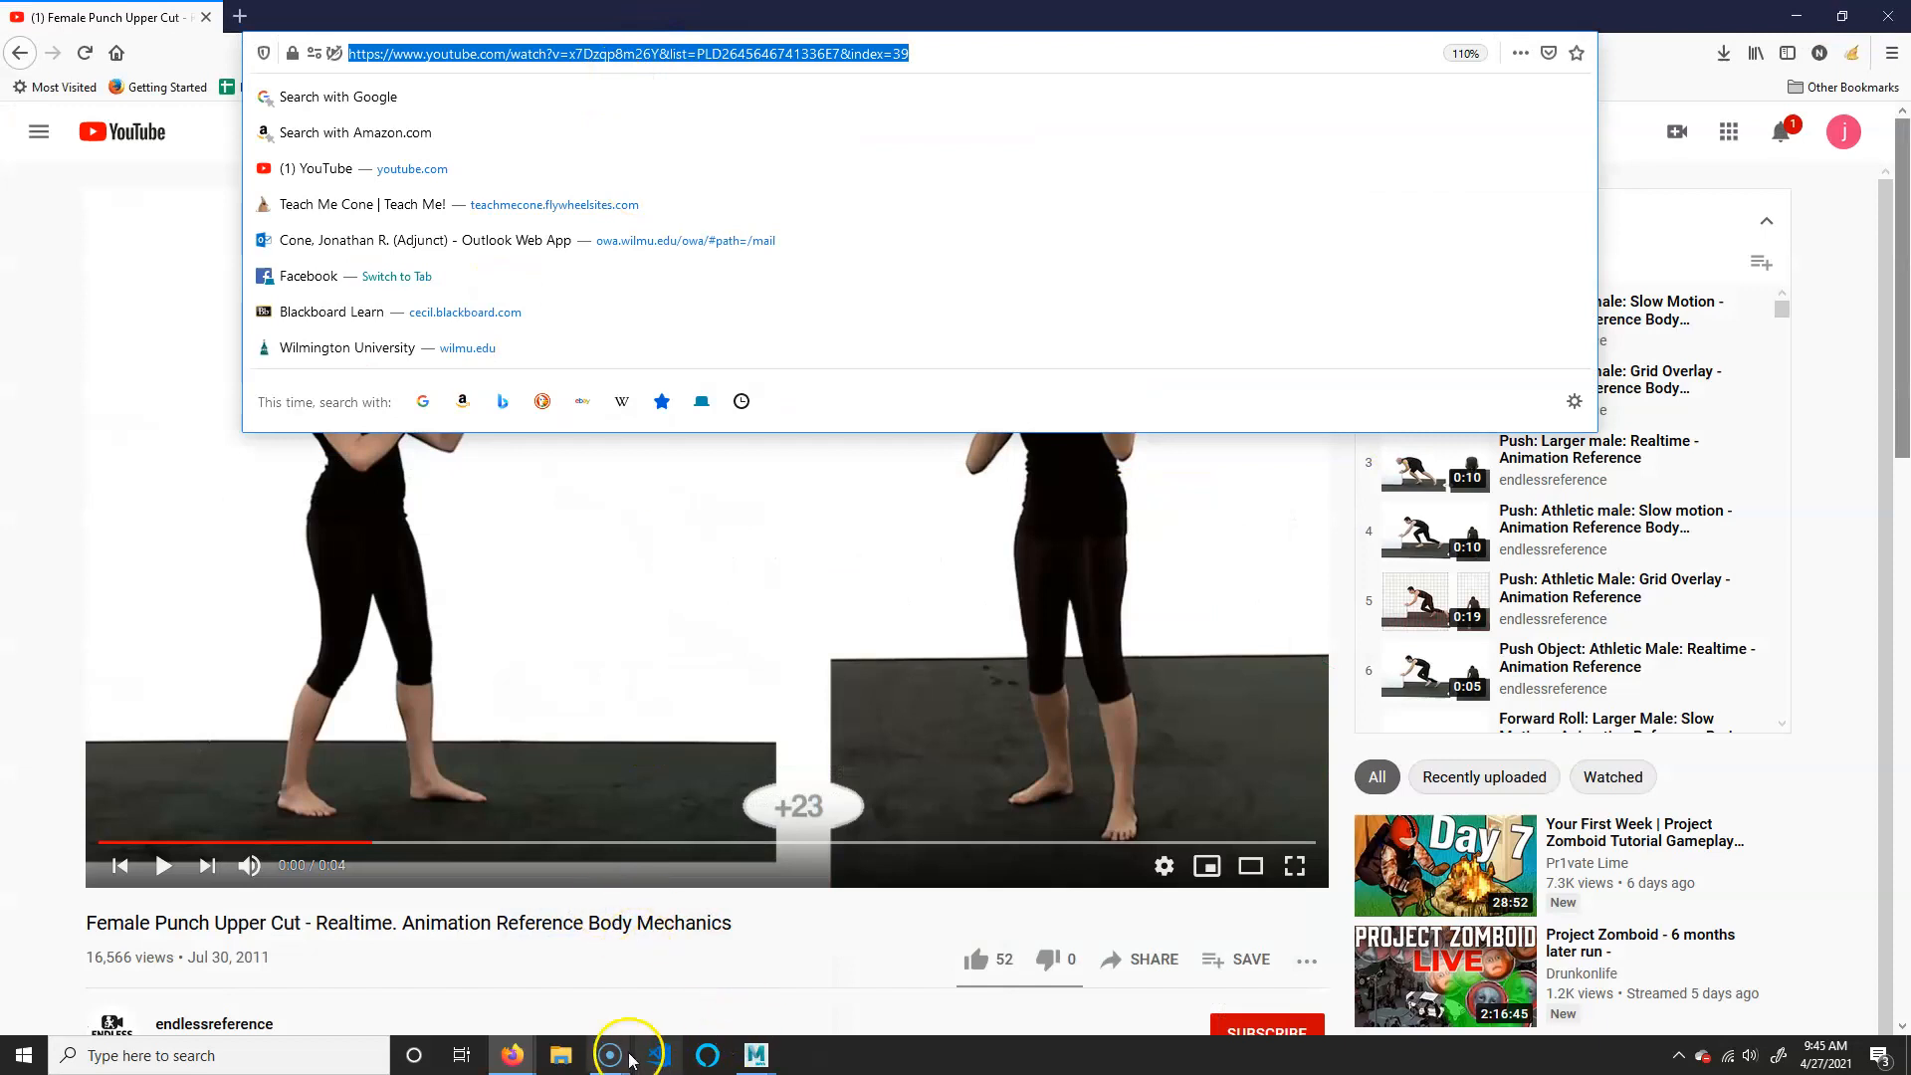
# Paste the copied video address into the YT1s YouTube Downloader and convert it
pyautogui.click(513, 1055)
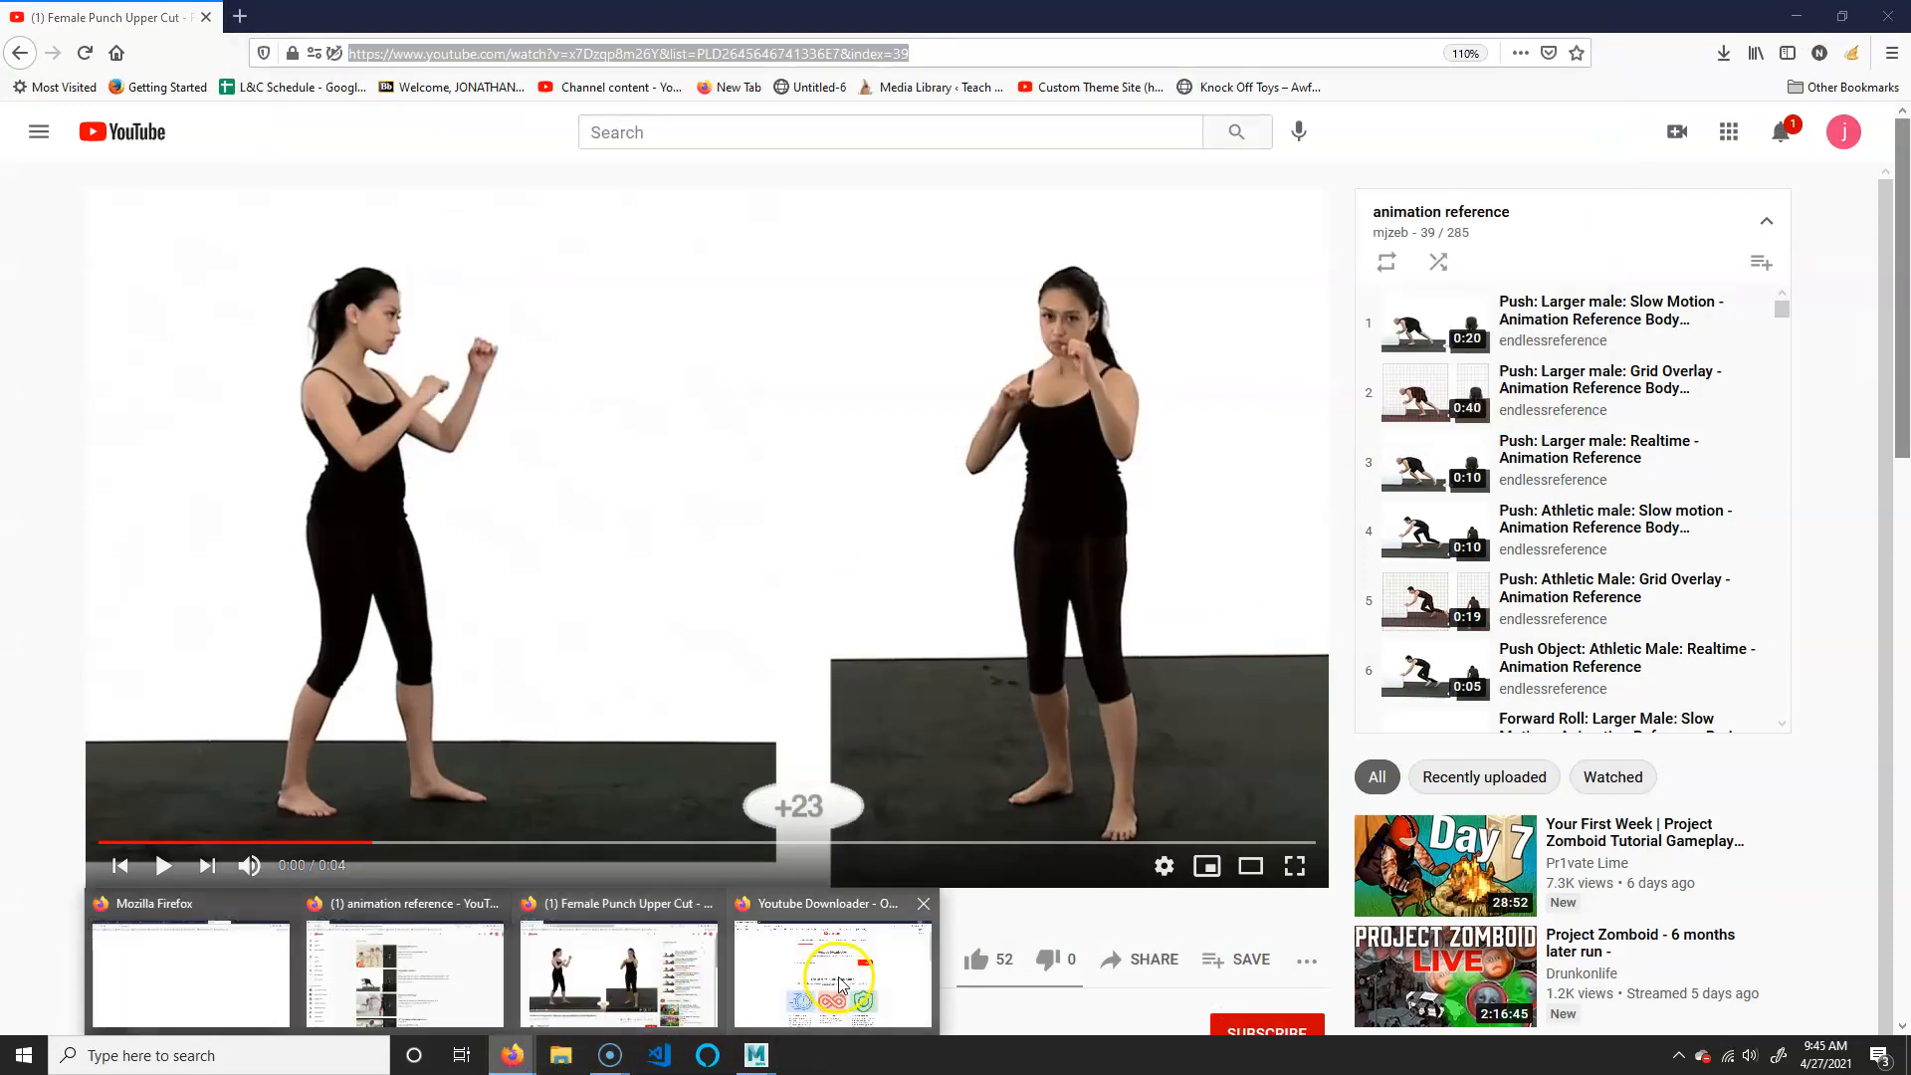
pyautogui.click(839, 970)
pyautogui.click(722, 413)
pyautogui.hotkey('ctrl', 'v')
pyautogui.click(1261, 441)
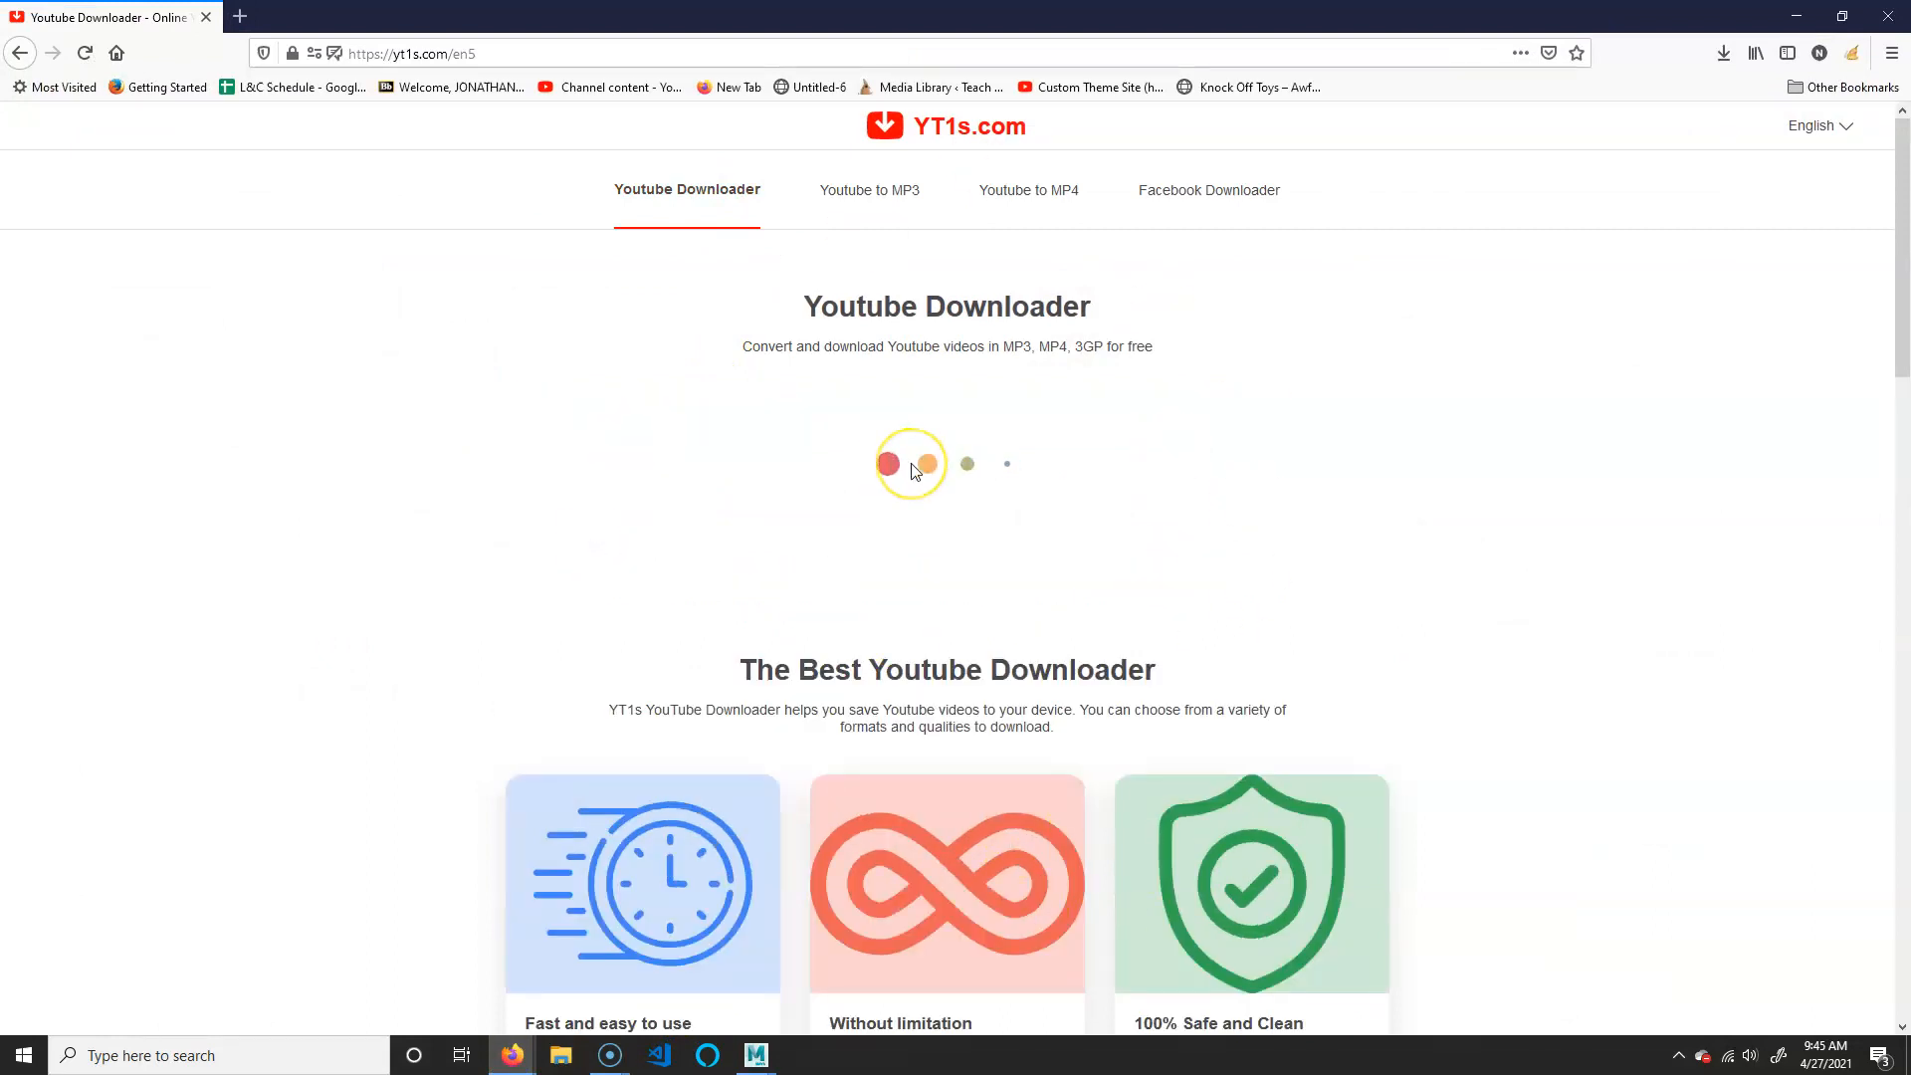
# Block the site's notifications and download the Female Punch Upper Cut video, saving the MP4 file
pyautogui.click(1135, 507)
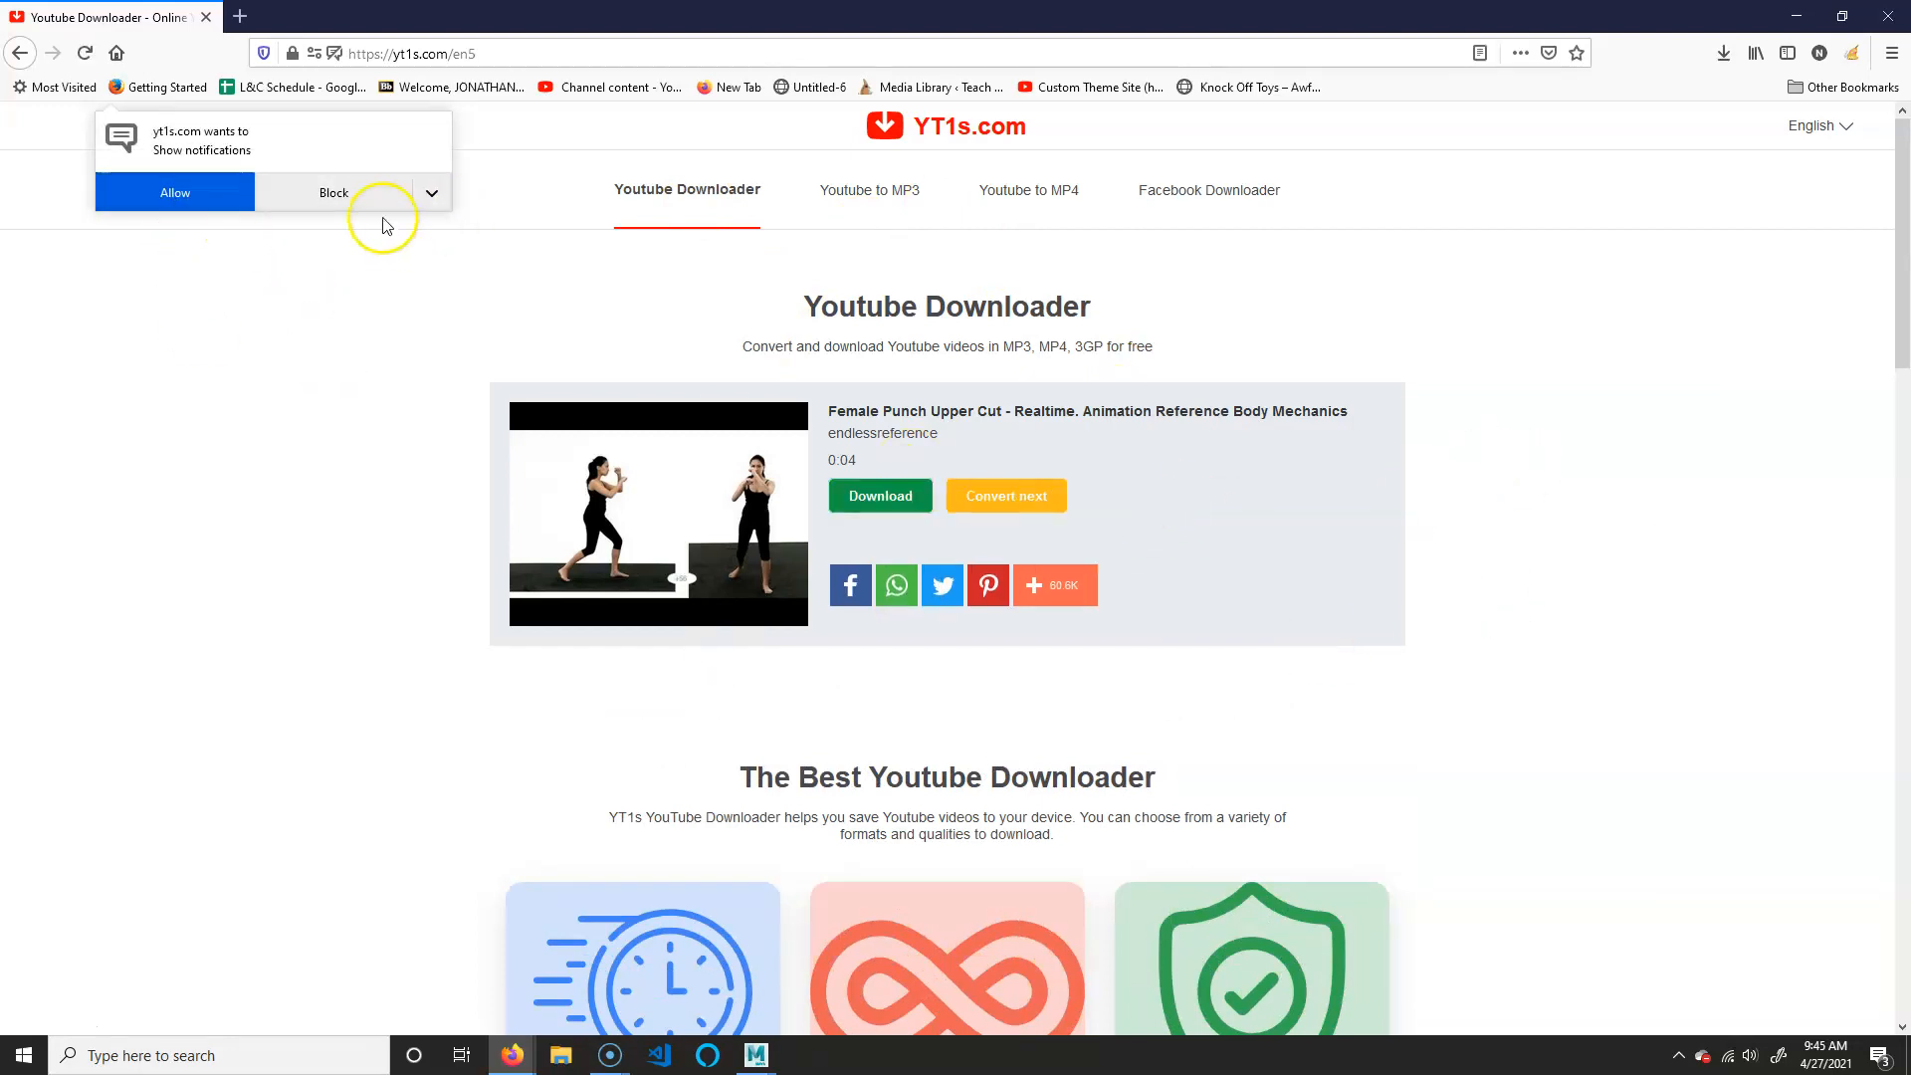
pyautogui.click(408, 191)
pyautogui.click(881, 497)
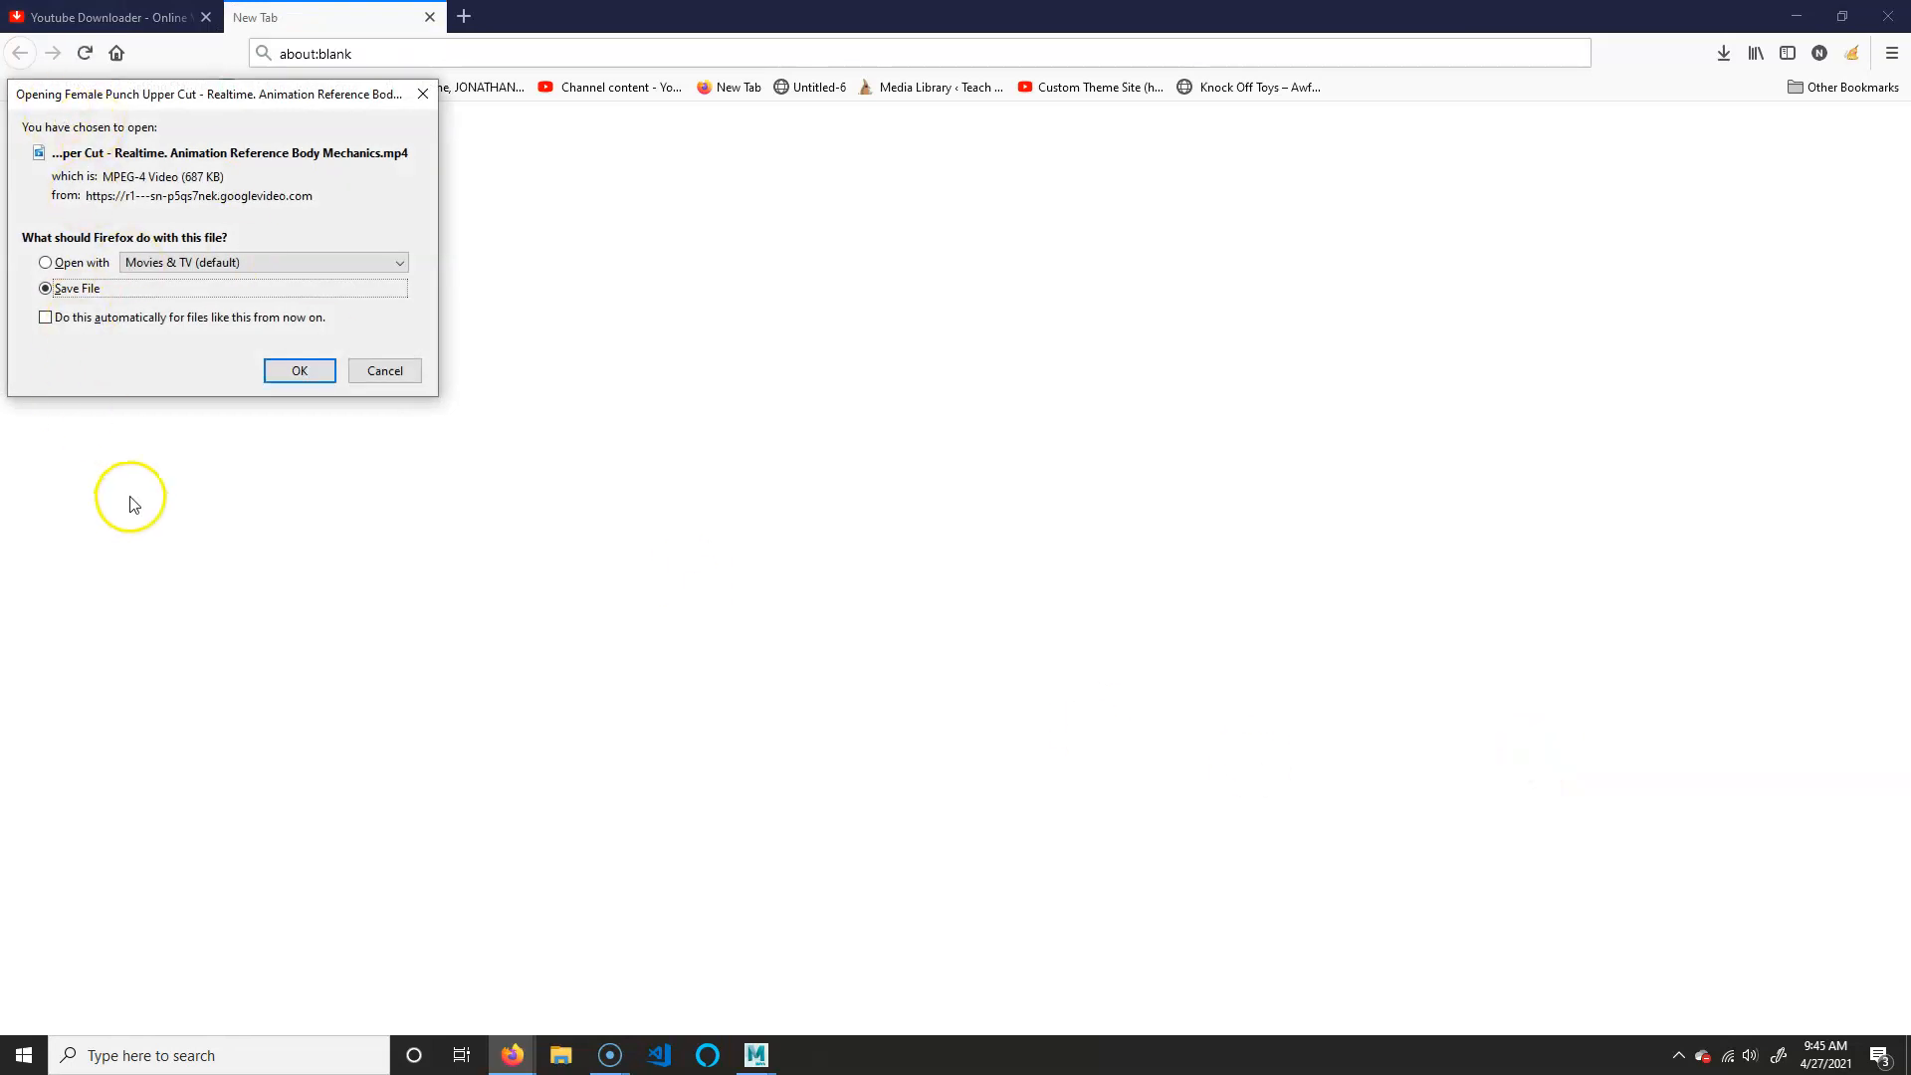
pyautogui.press('Return')
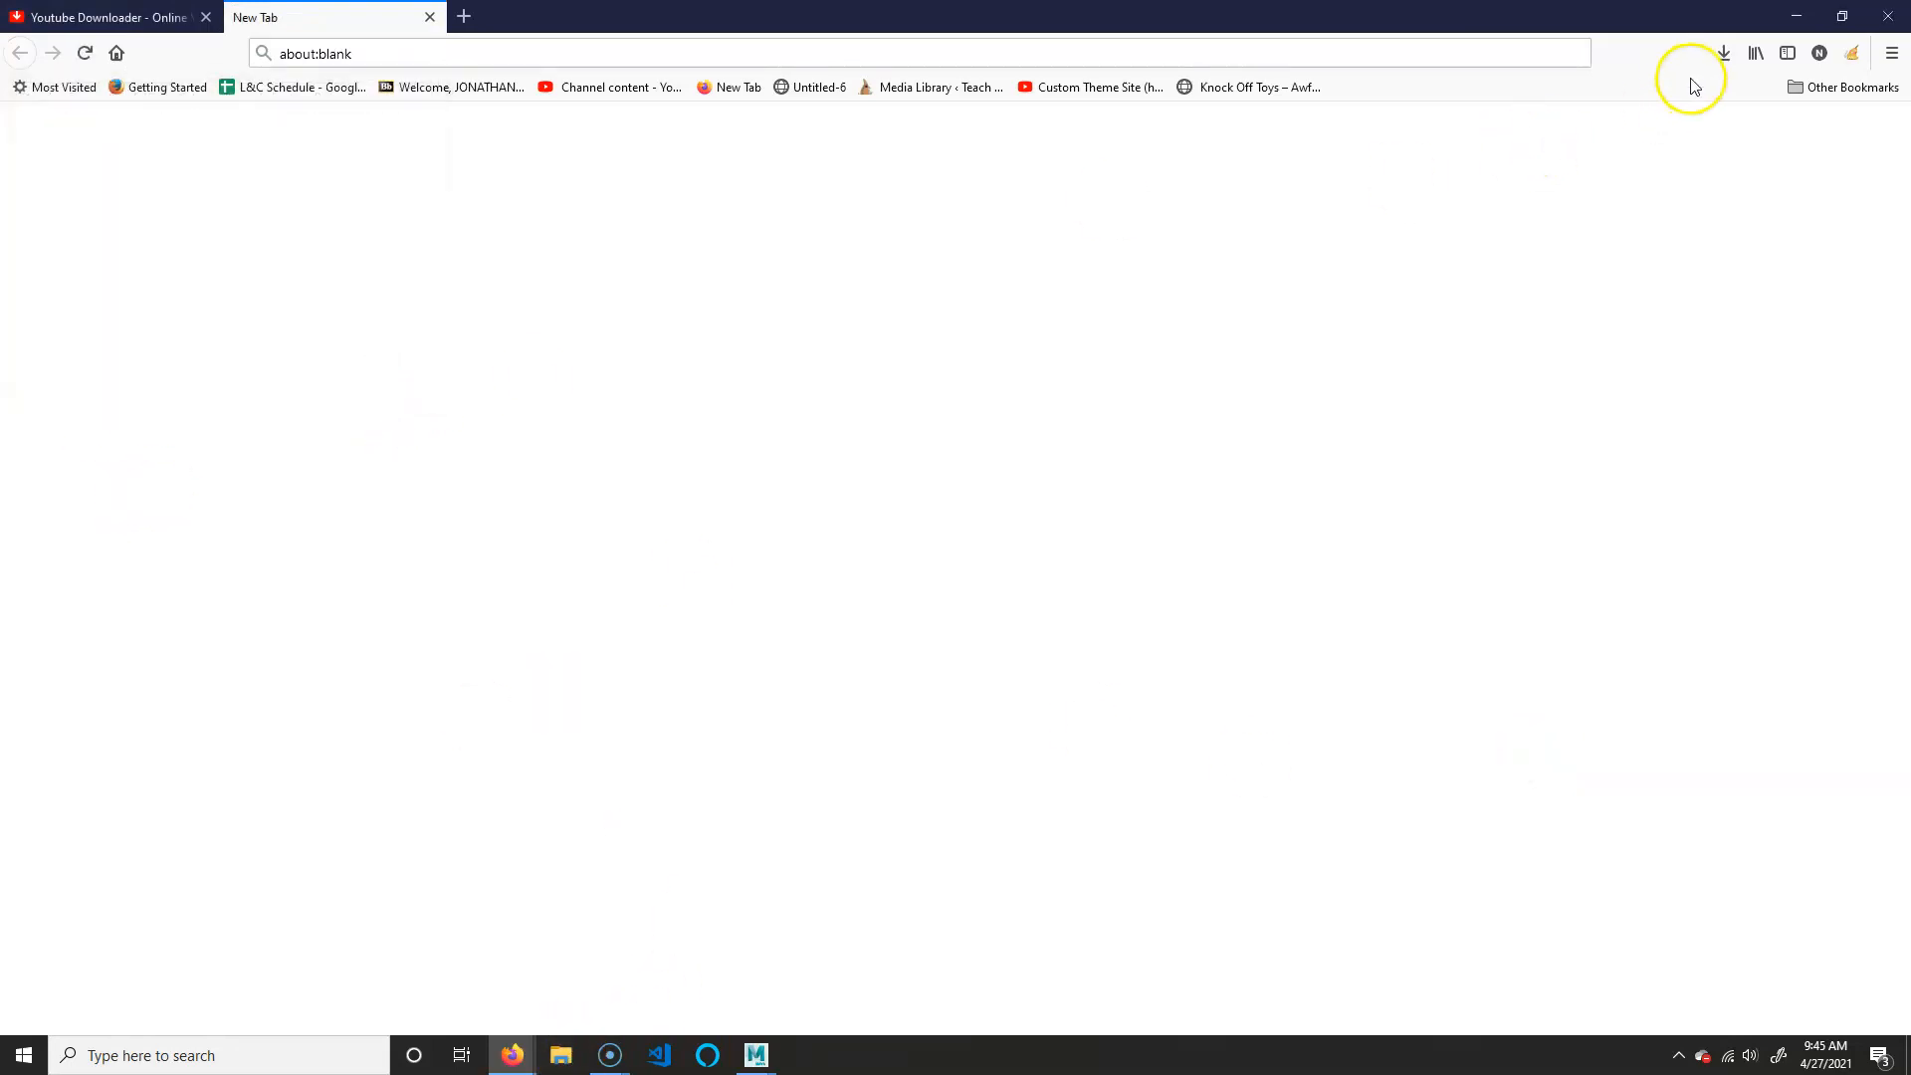
# Show the downloaded Female Punch Upper Cut MP4 in the Downloads folder and open it in QuickTime Player
pyautogui.click(1702, 110)
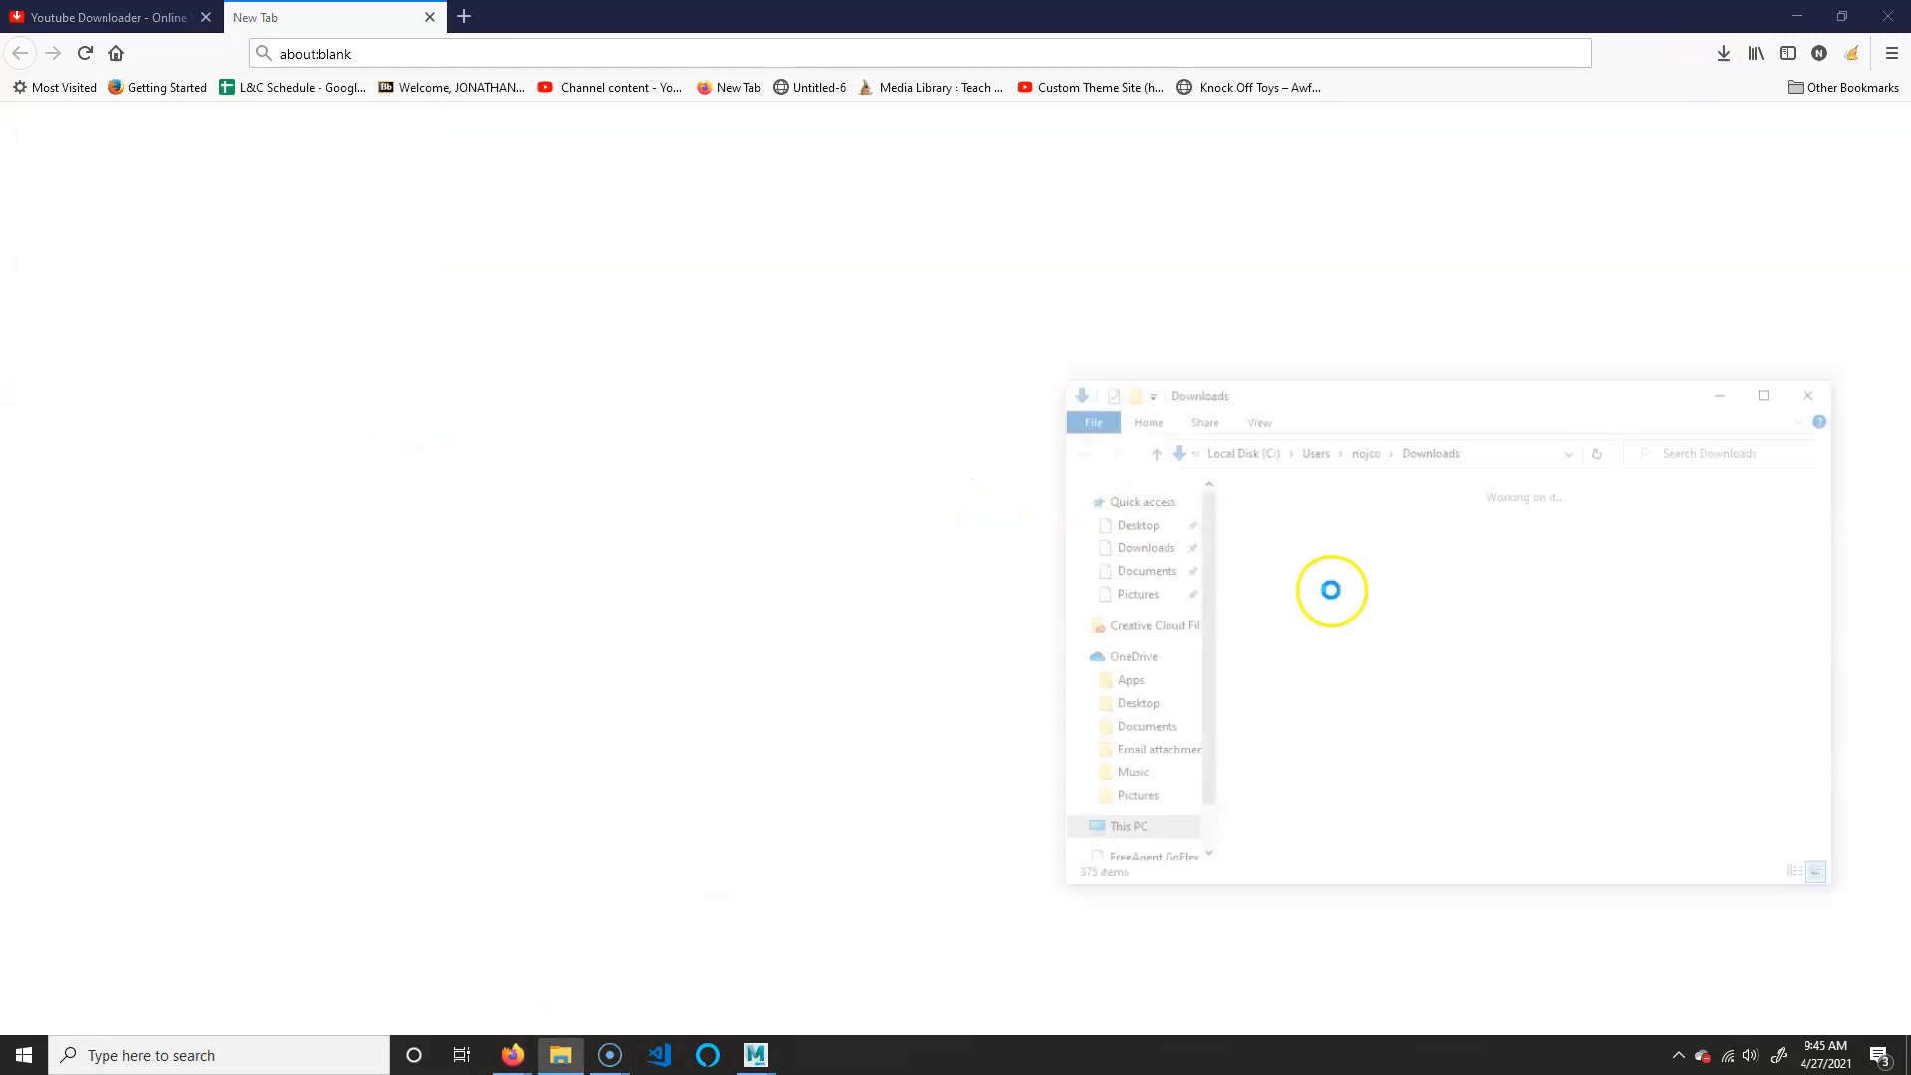
pyautogui.moveTo(1429, 384); pyautogui.dragTo(811, 251)
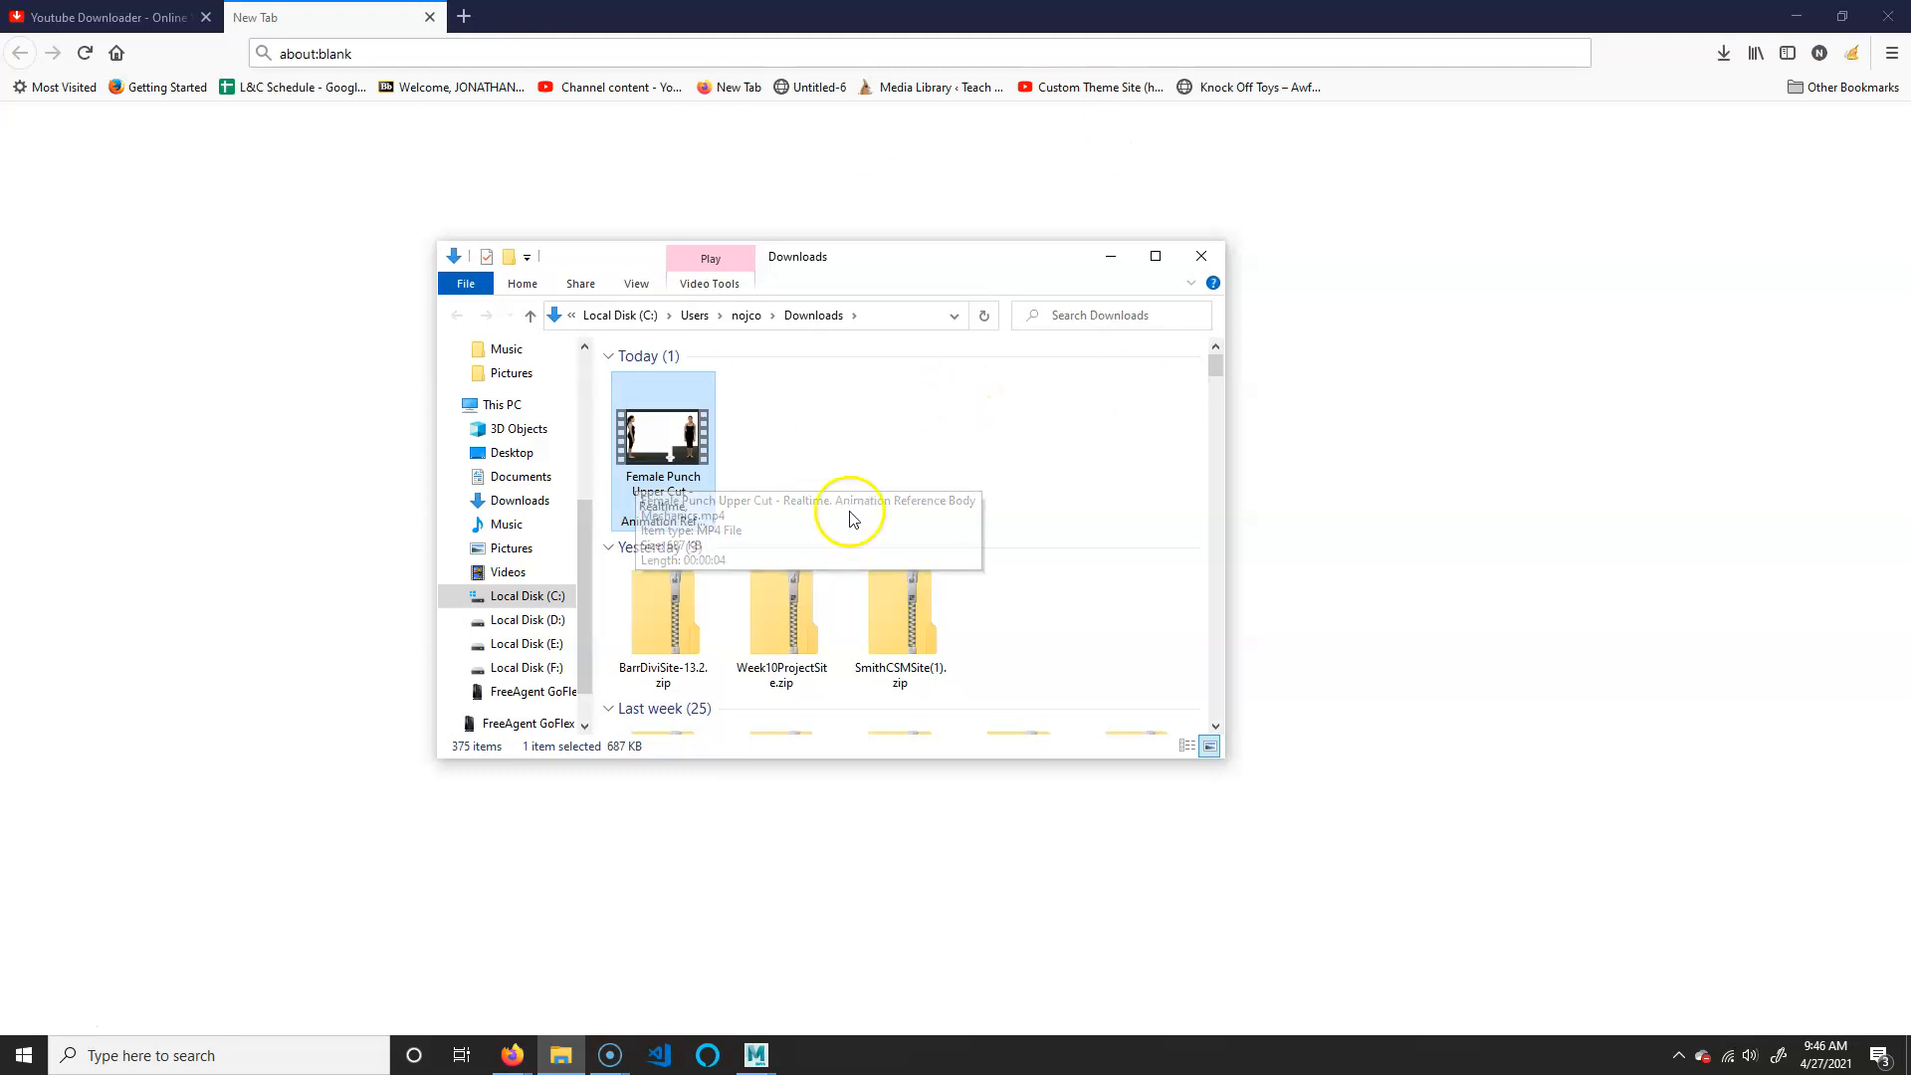
pyautogui.rightClick(696, 423)
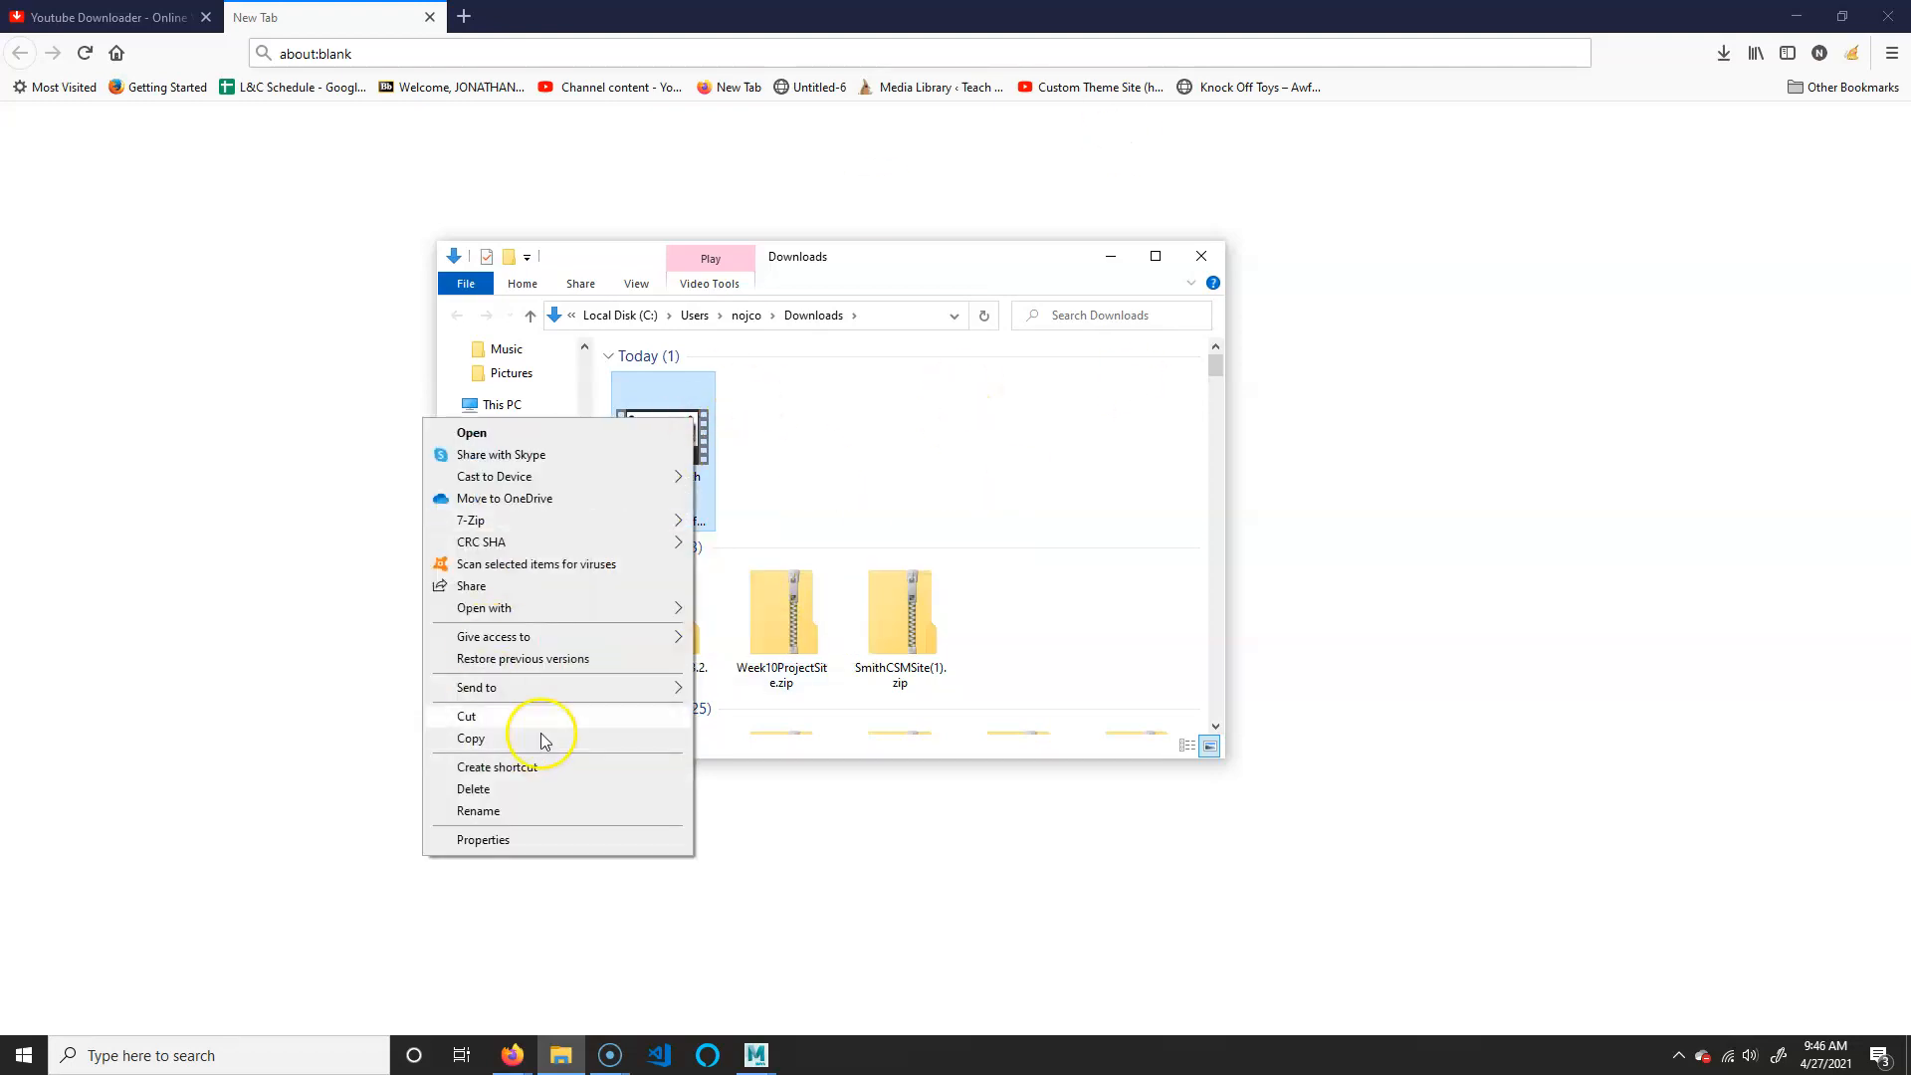
pyautogui.moveTo(591, 609)
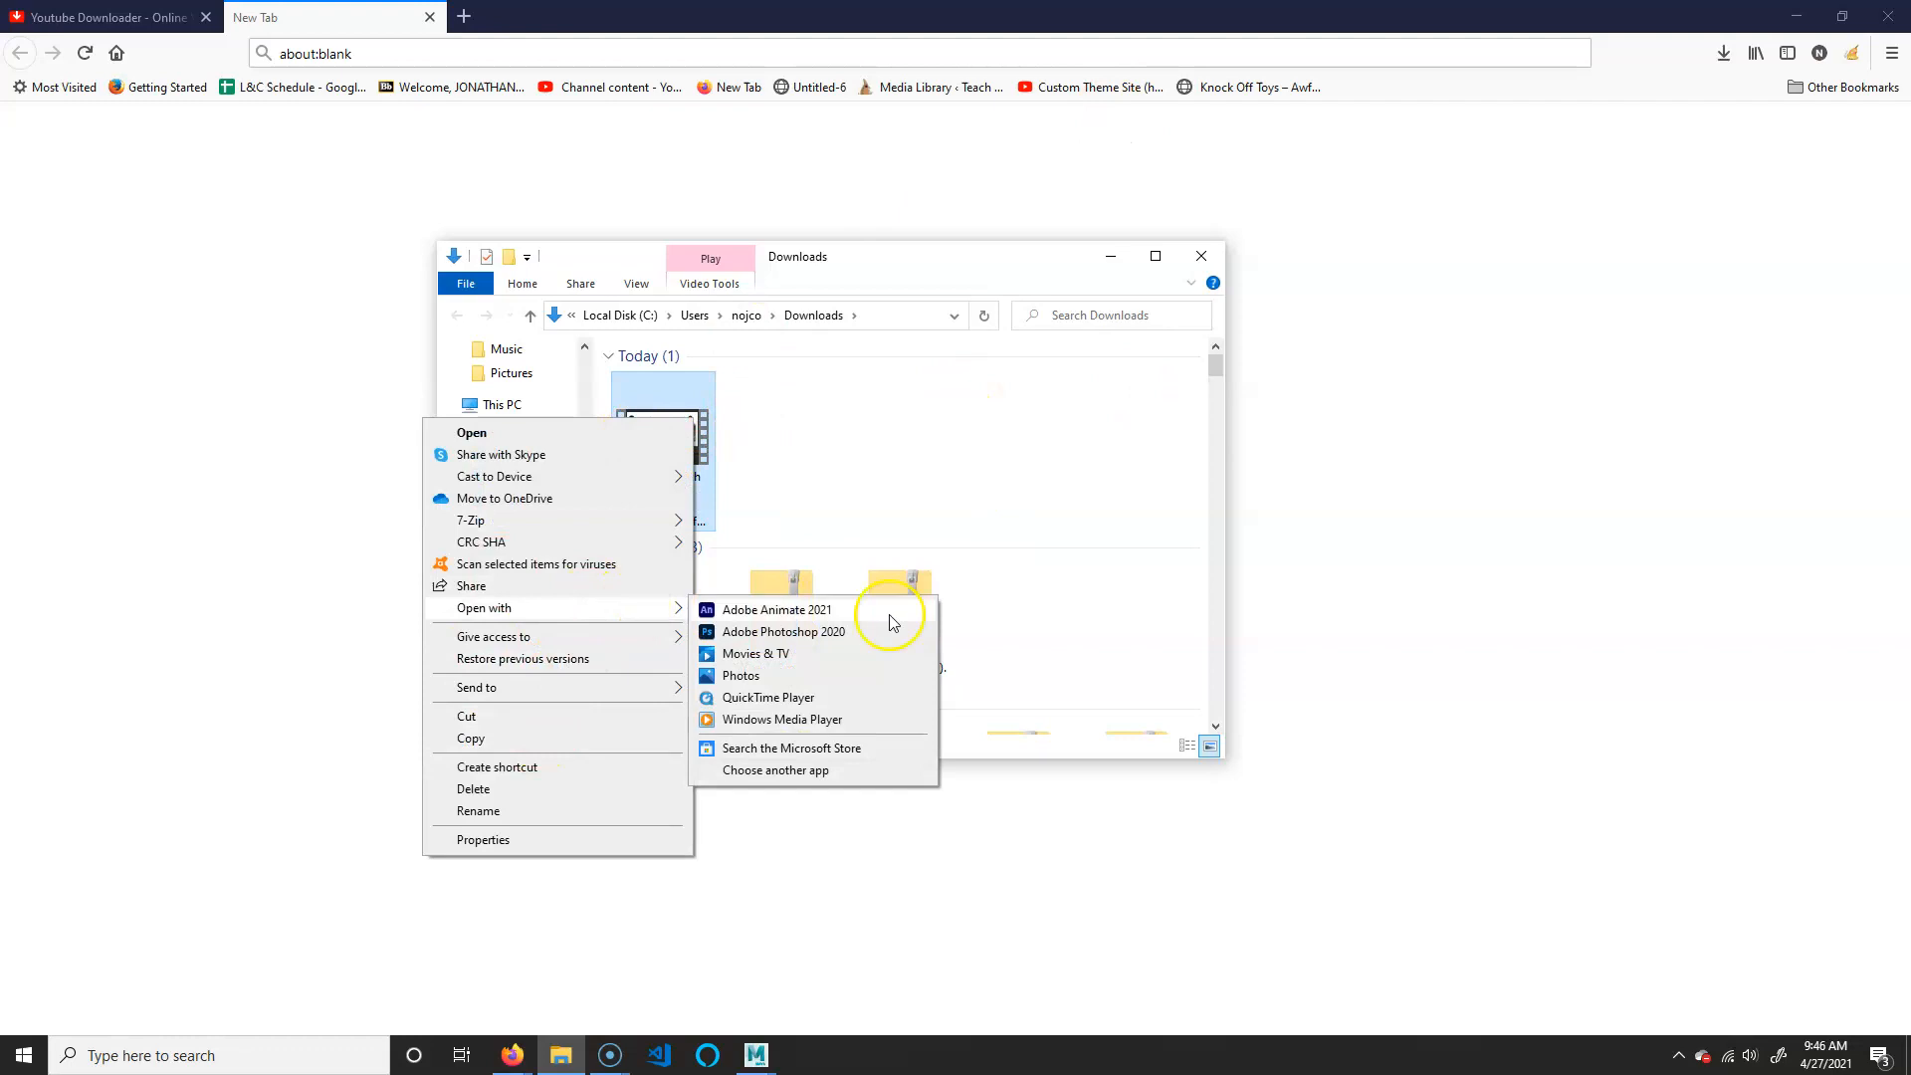
pyautogui.click(799, 699)
pyautogui.click(725, 448)
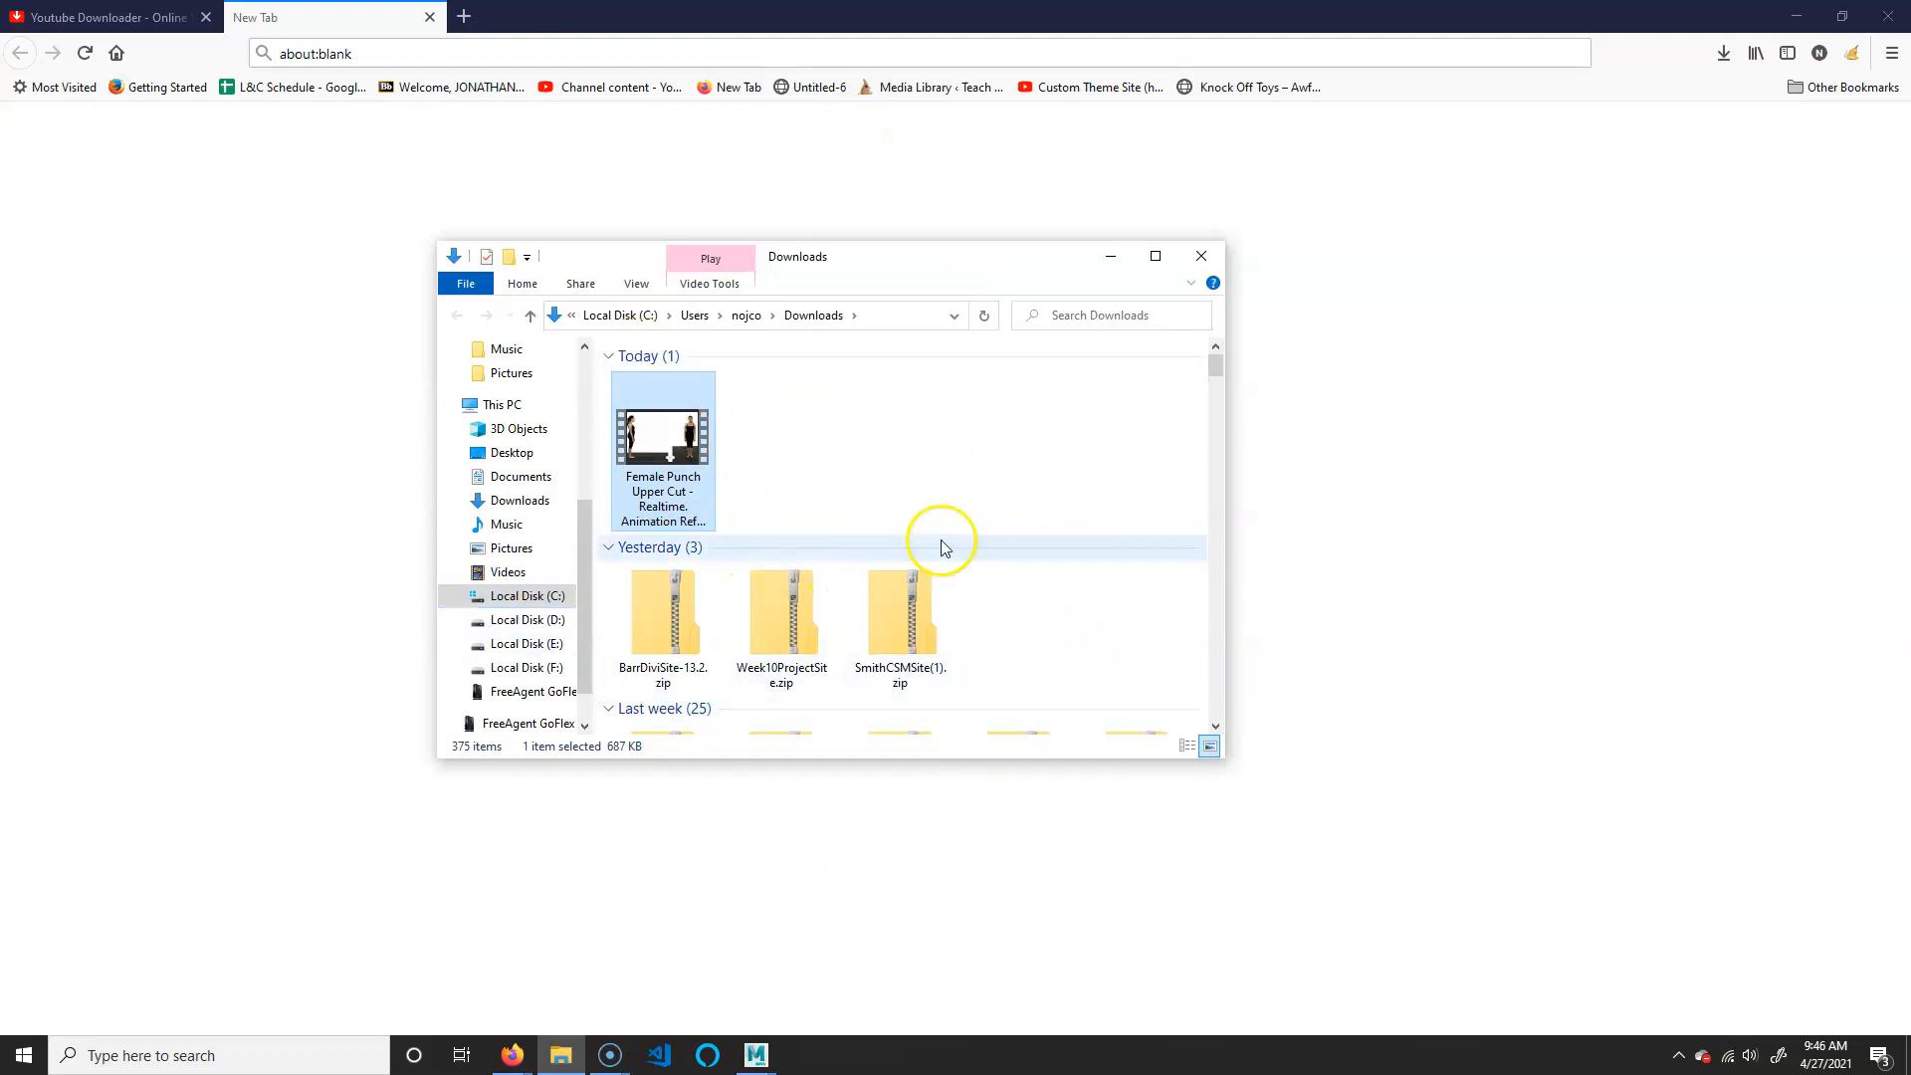
pyautogui.doubleClick(695, 449)
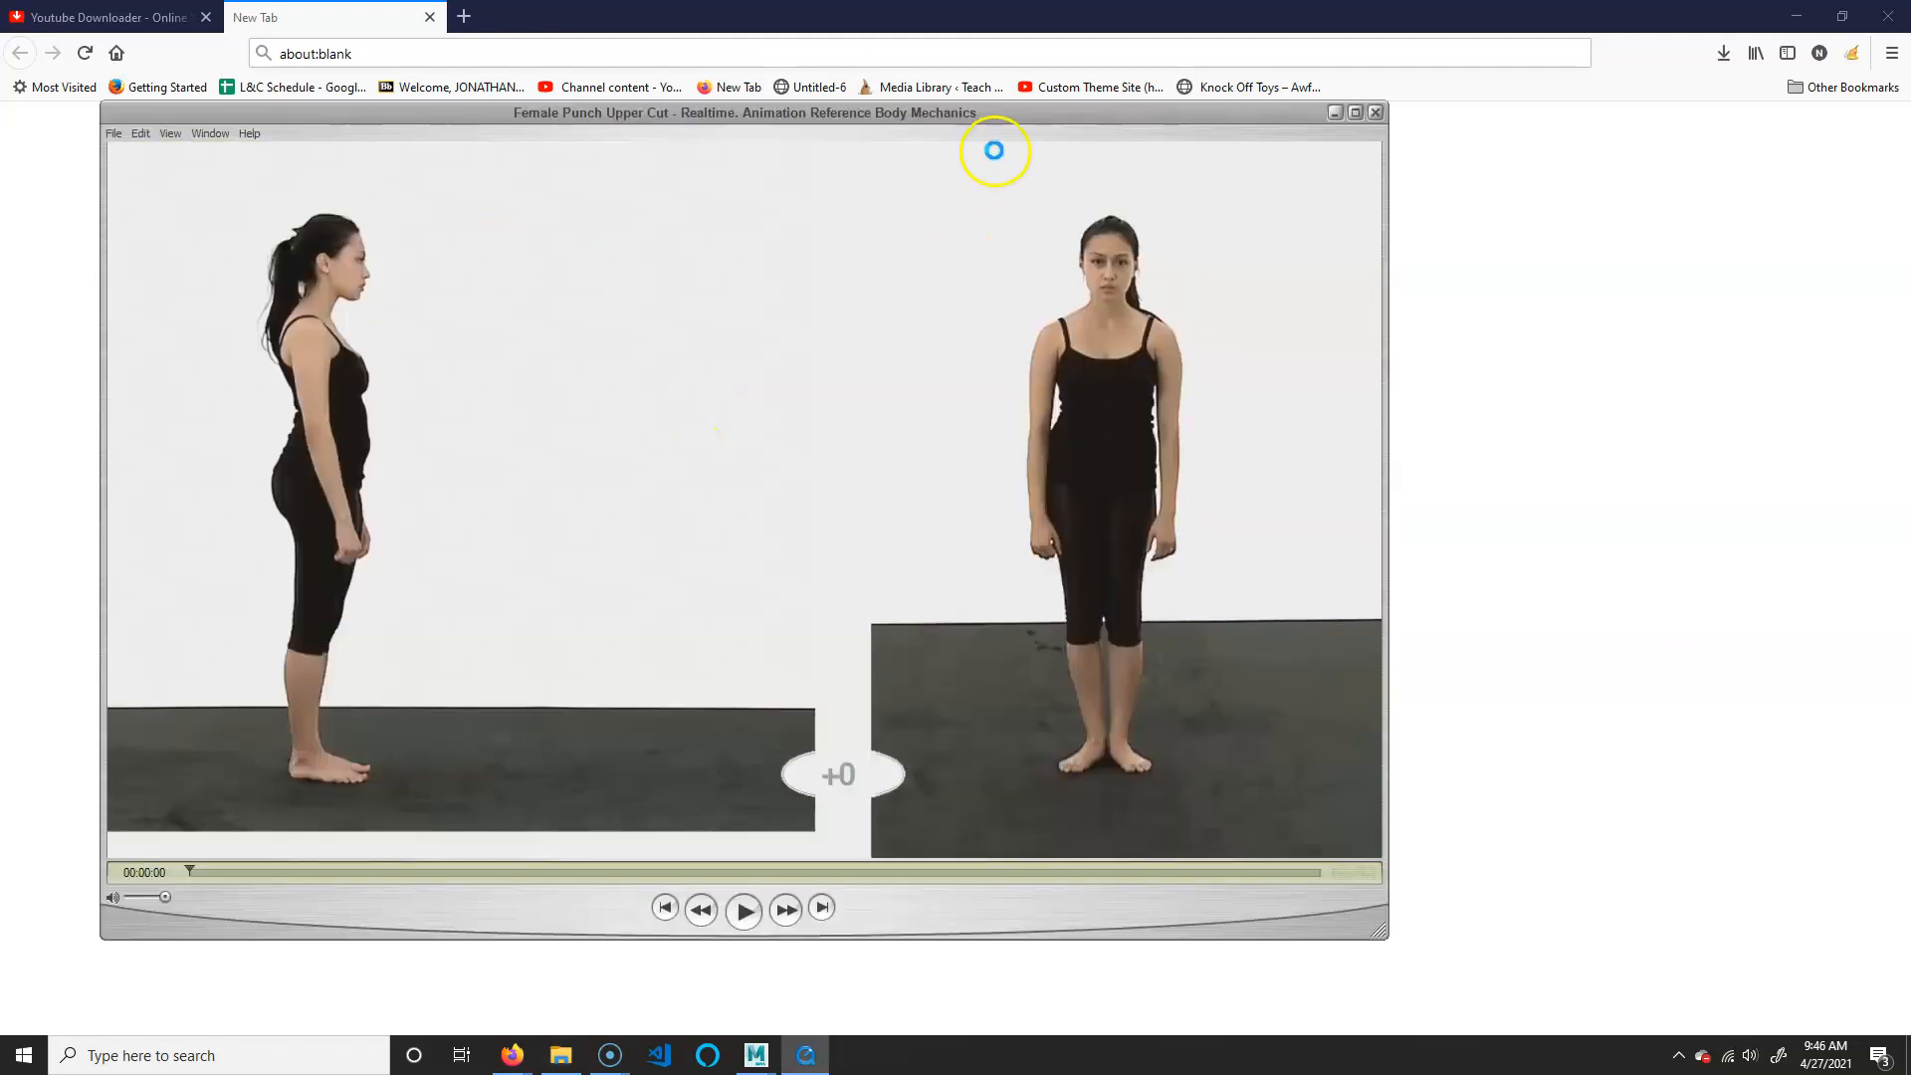
# Scrub the clip forward to the punch and check its frame rate in QuickTime's movie information window
pyautogui.moveTo(197, 873); pyautogui.dragTo(385, 881)
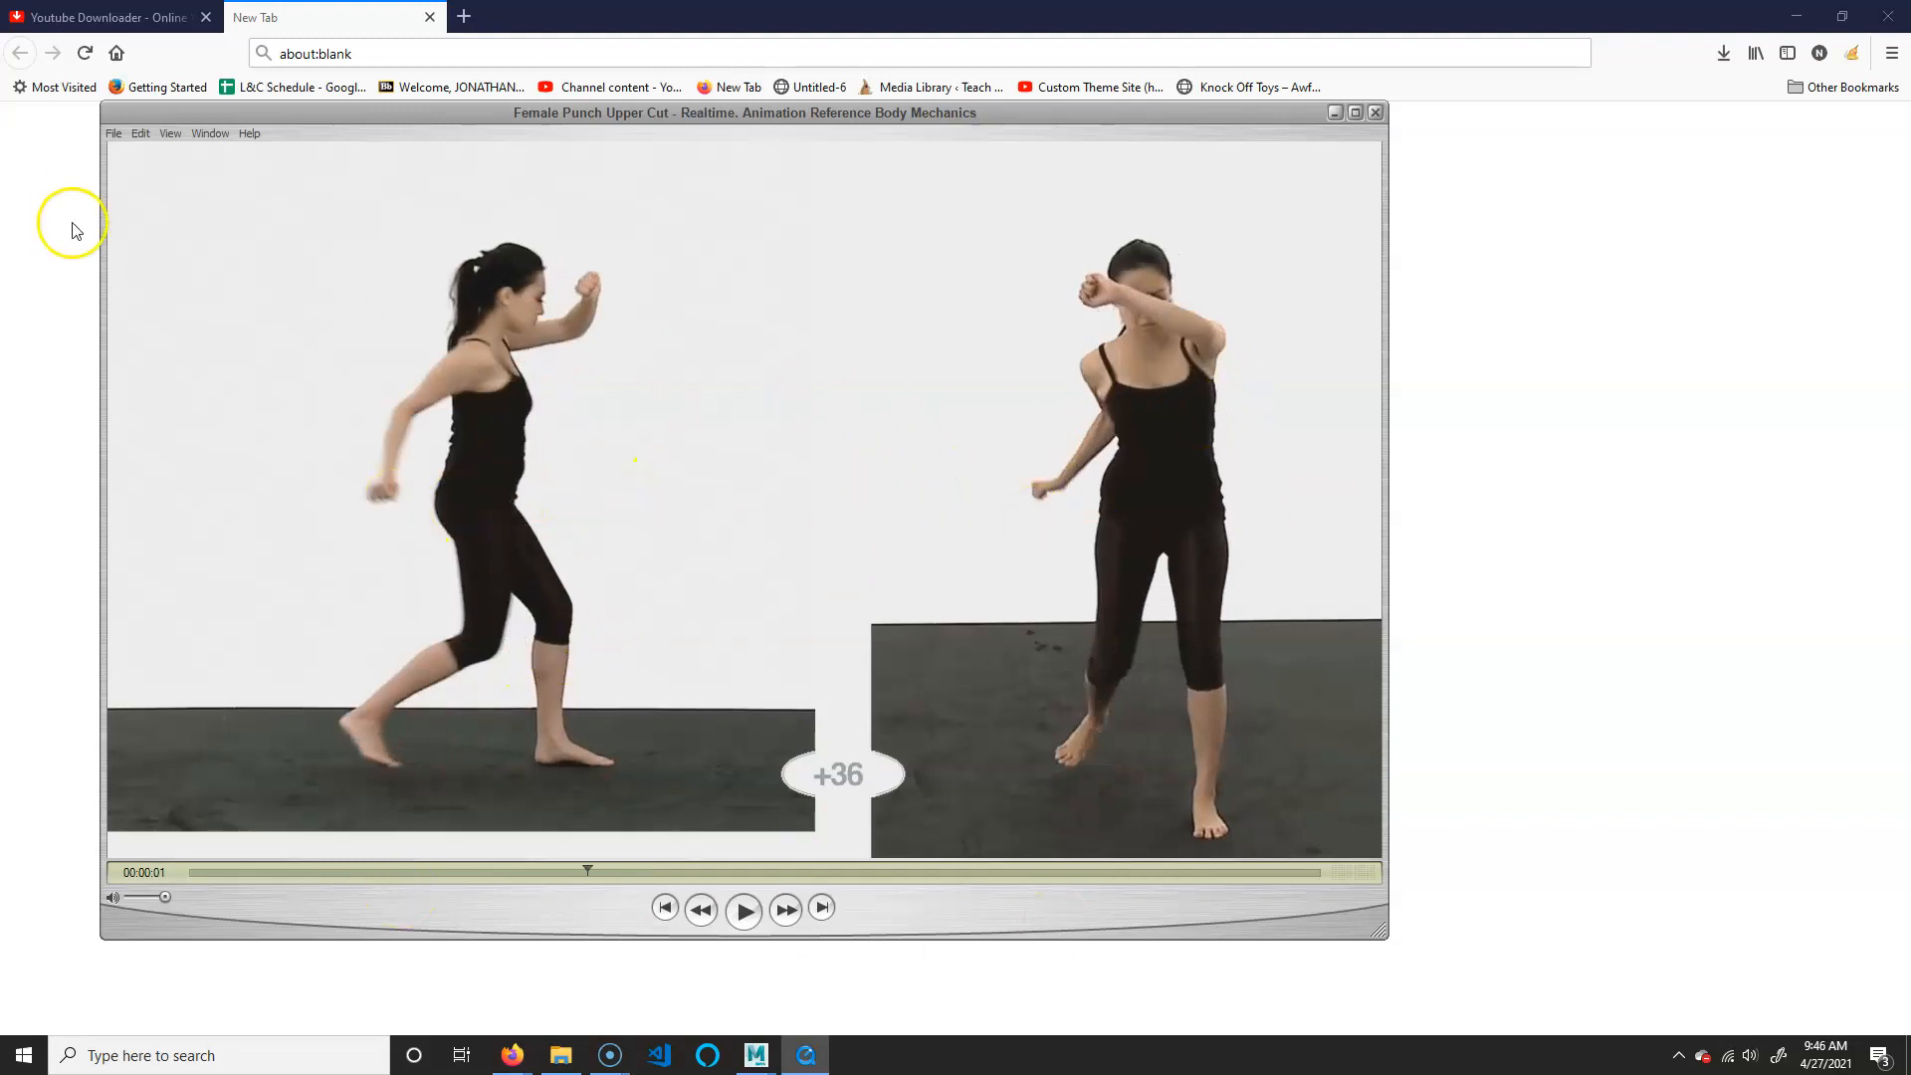
pyautogui.click(206, 134)
pyautogui.click(242, 152)
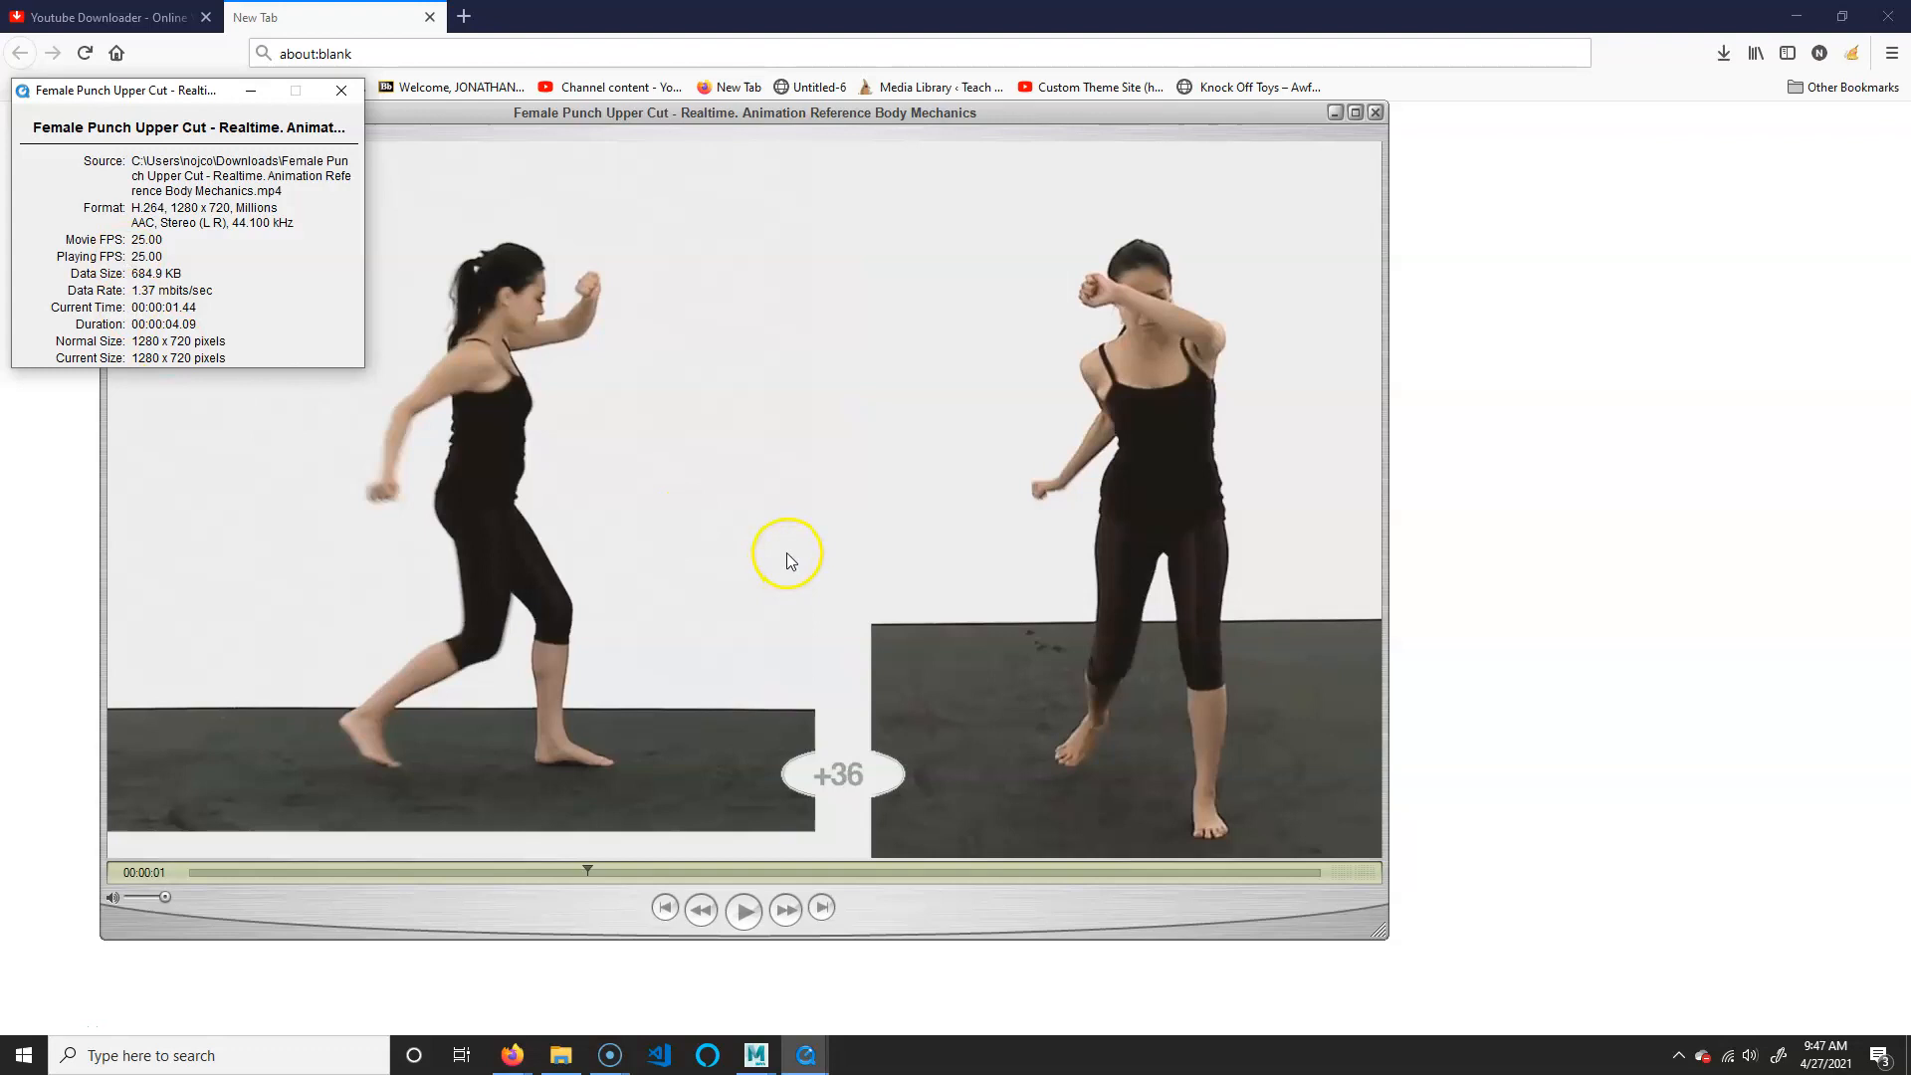
pyautogui.click(340, 92)
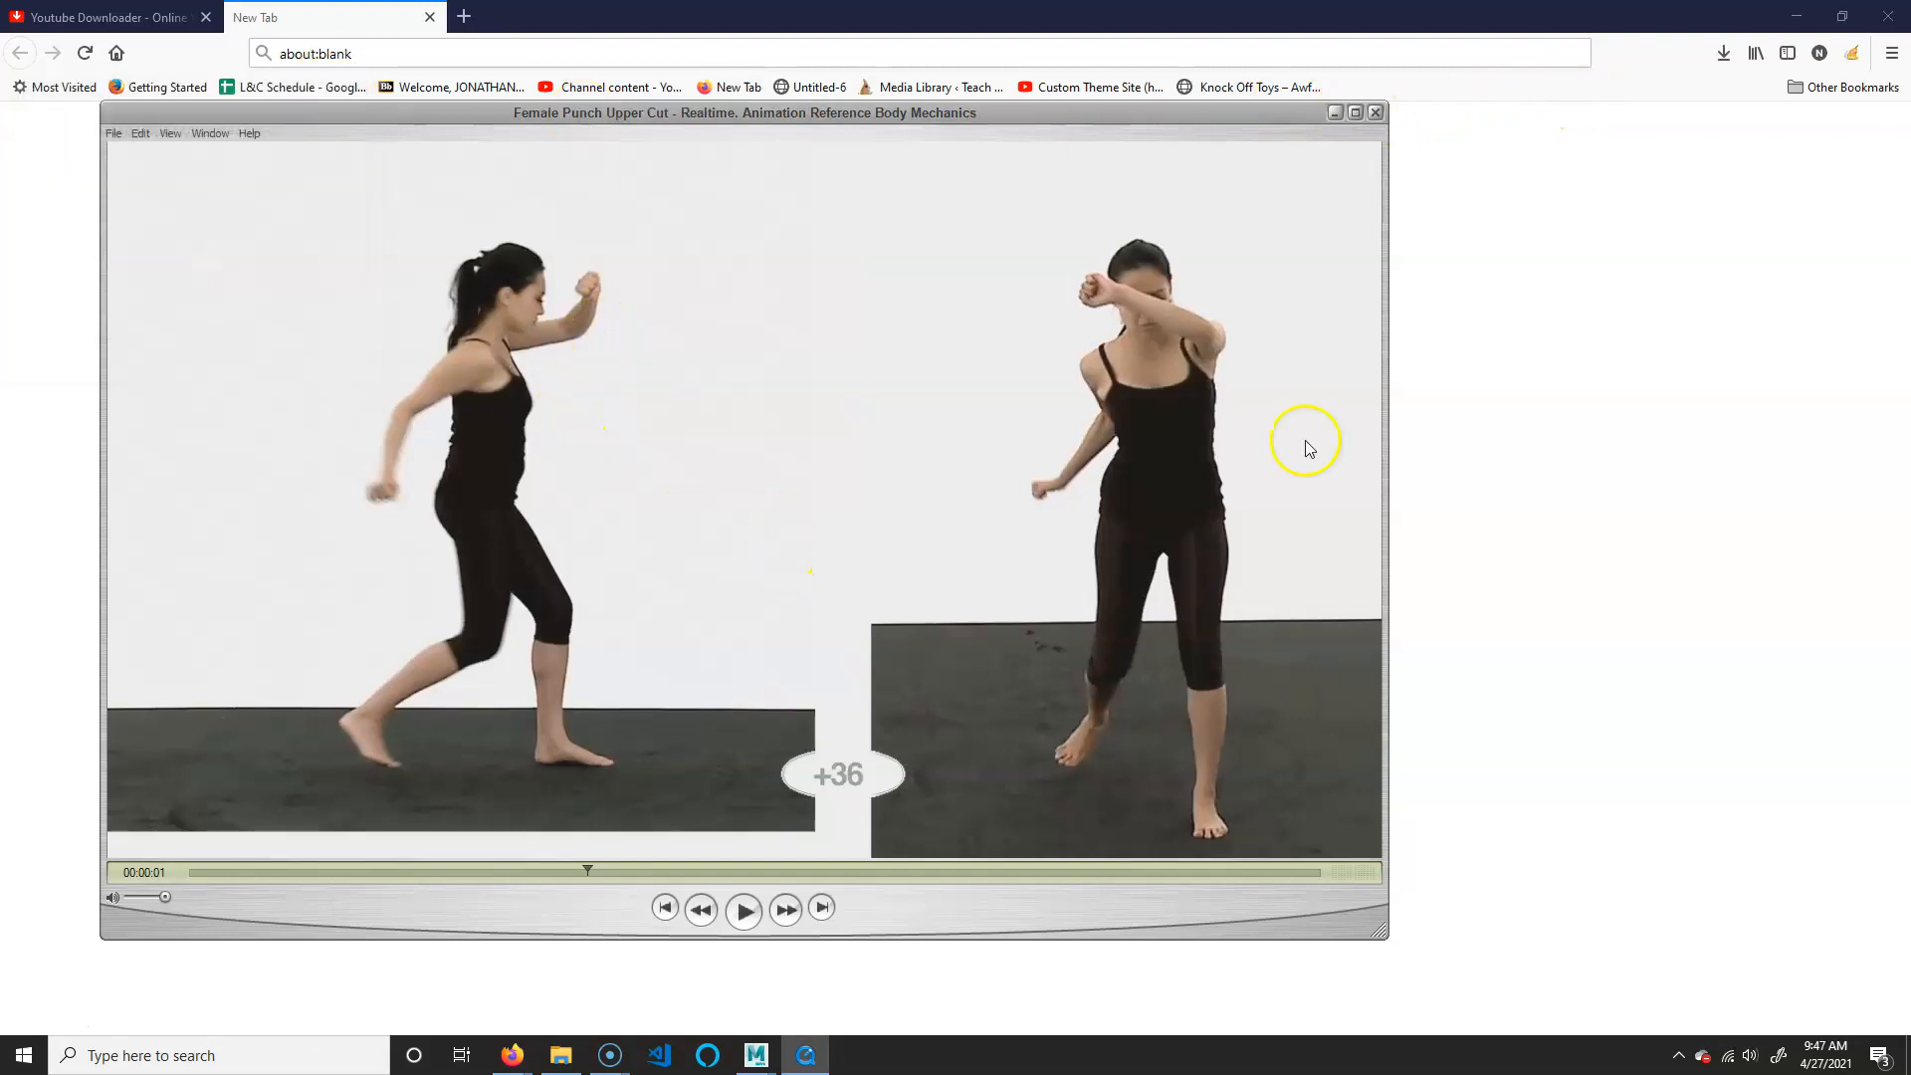
# Check the frame rate in the downloaded MP4's file property details, then close the Downloads folder
pyautogui.click(561, 1055)
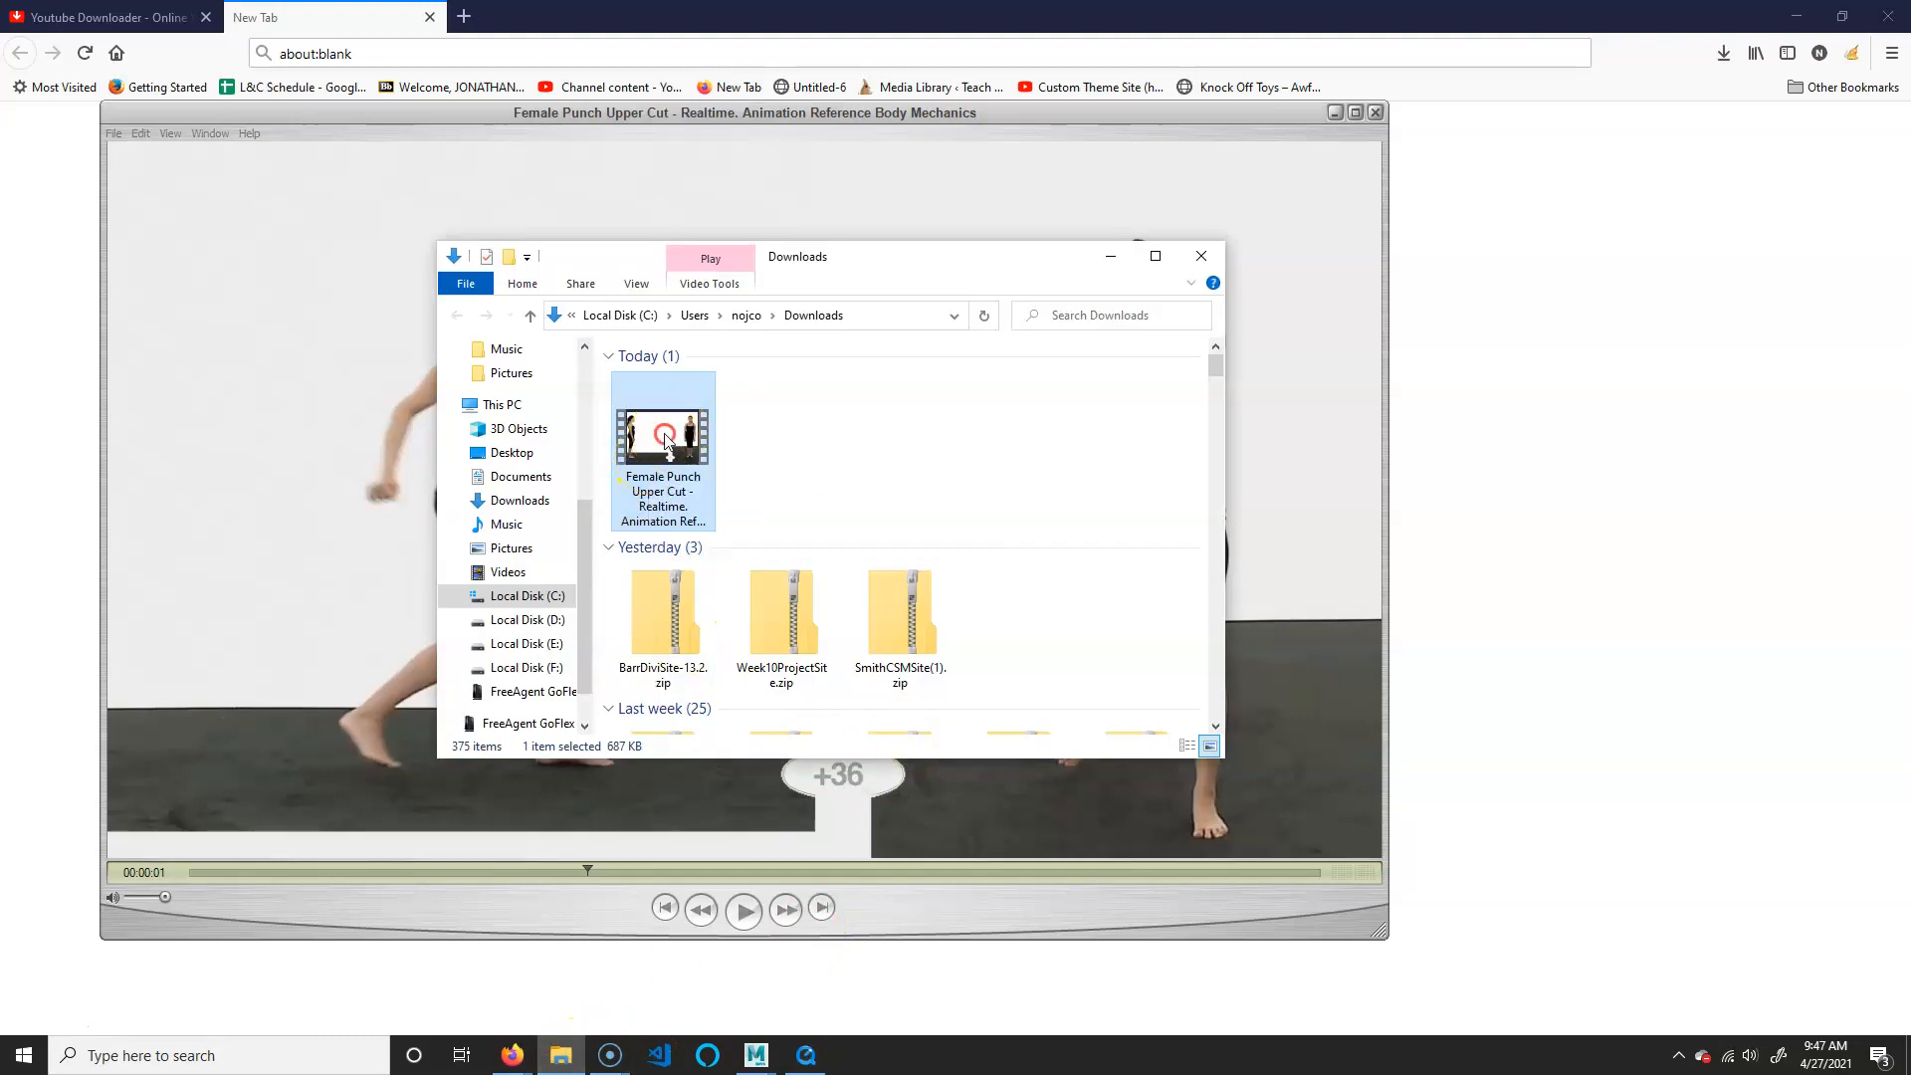
pyautogui.rightClick(662, 436)
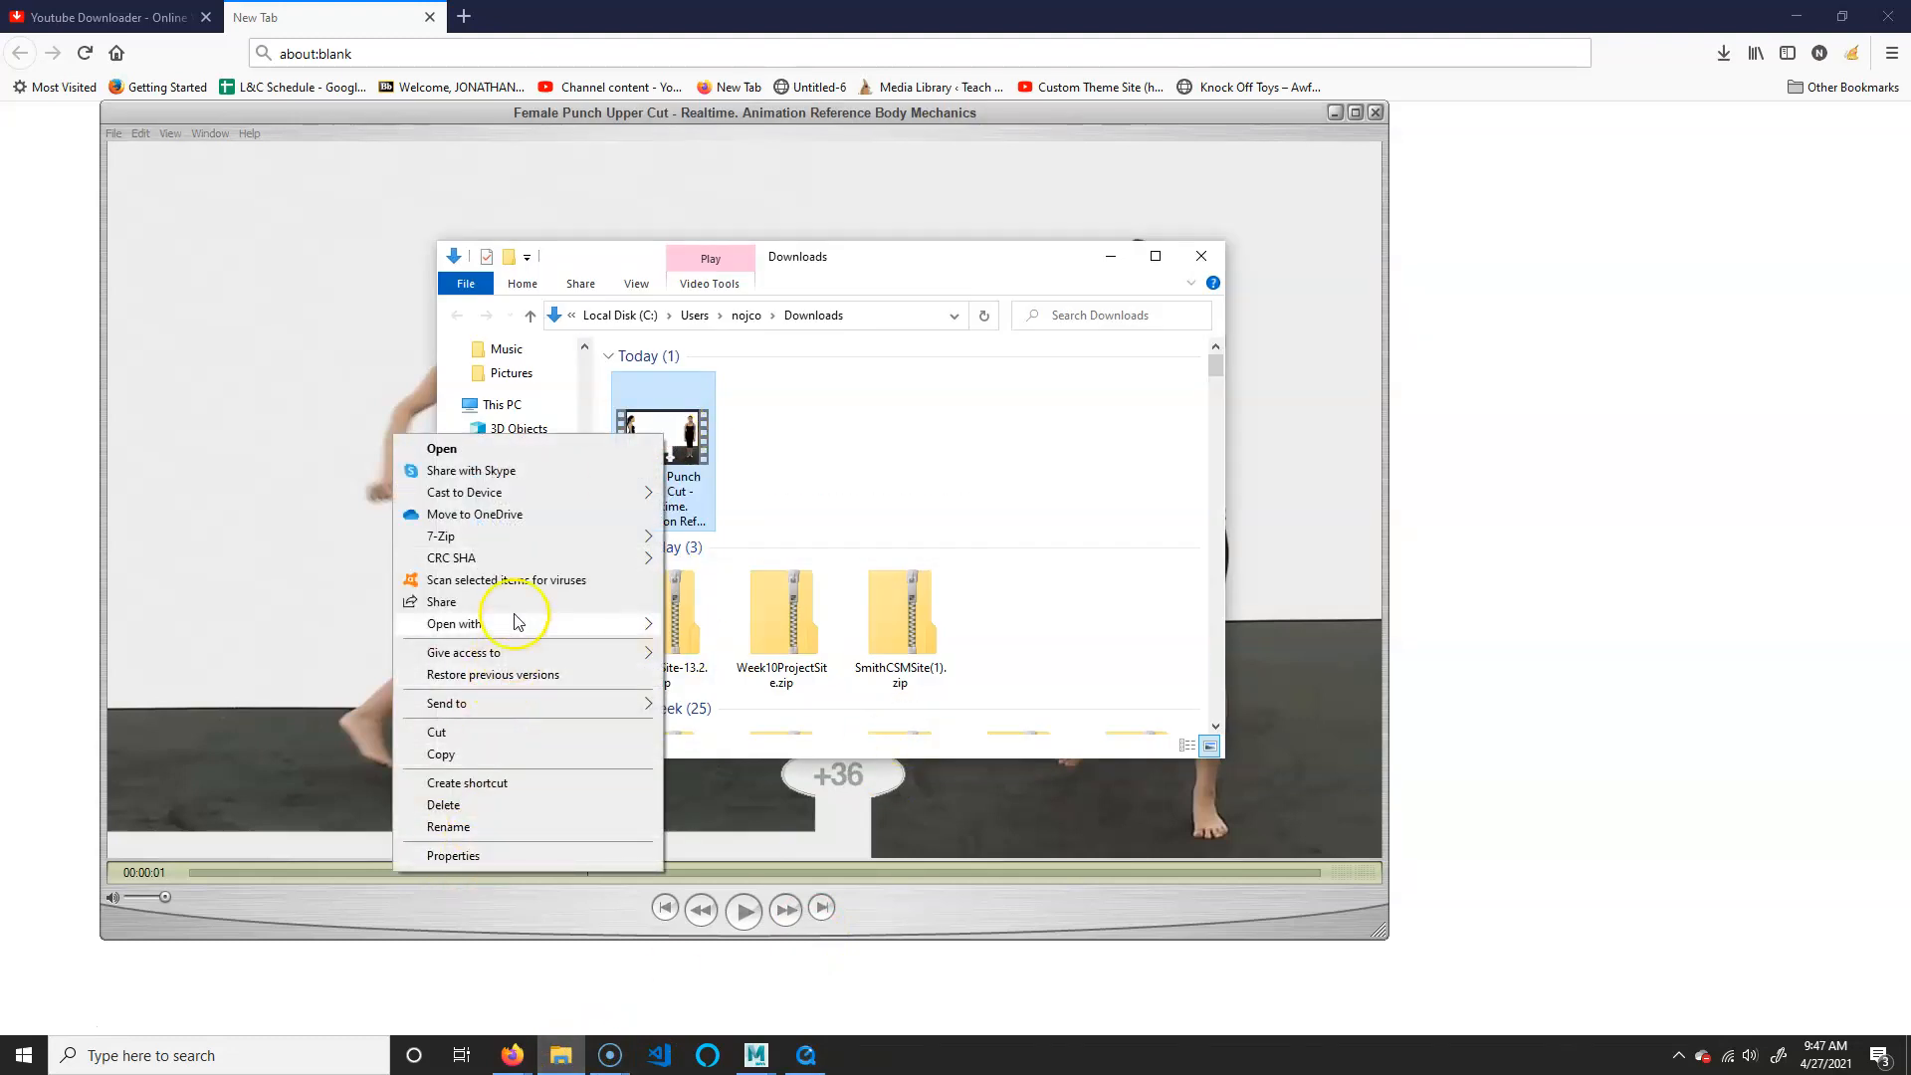
pyautogui.click(513, 856)
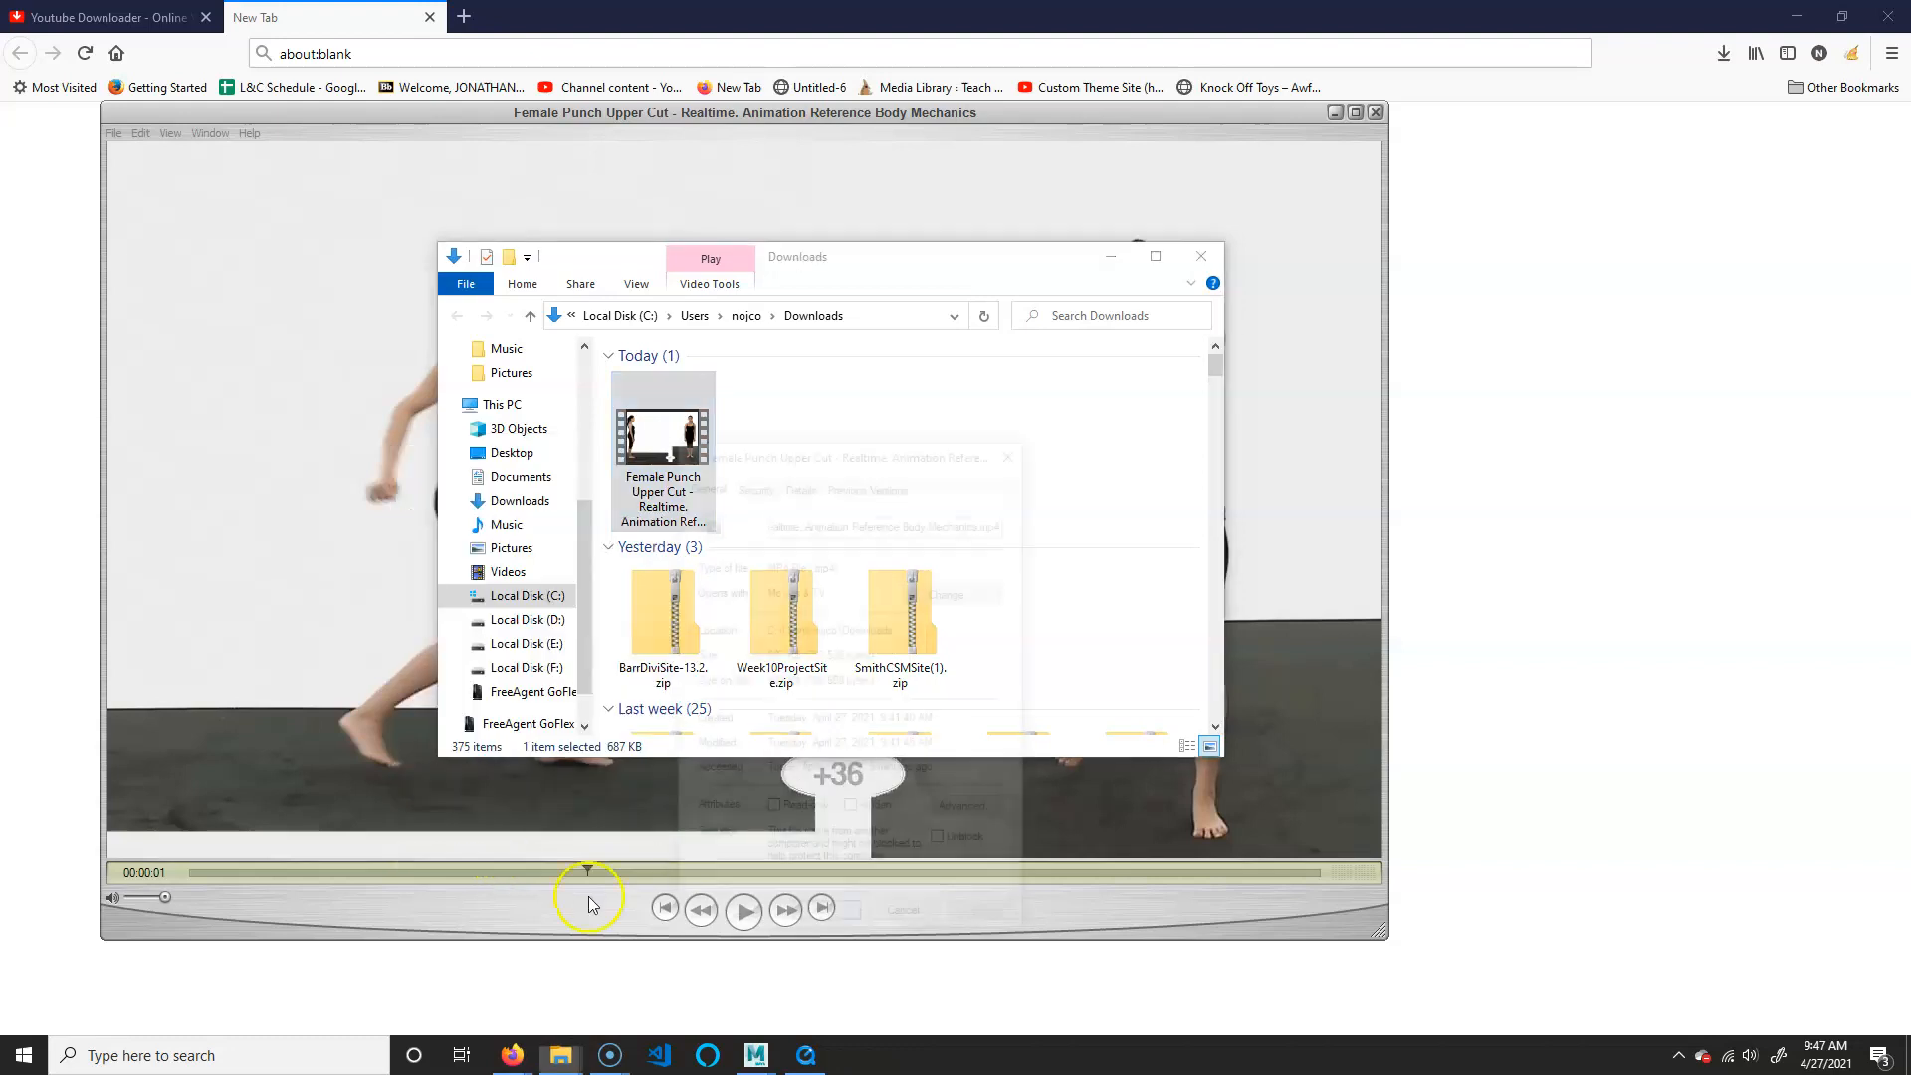
pyautogui.click(754, 483)
pyautogui.click(800, 481)
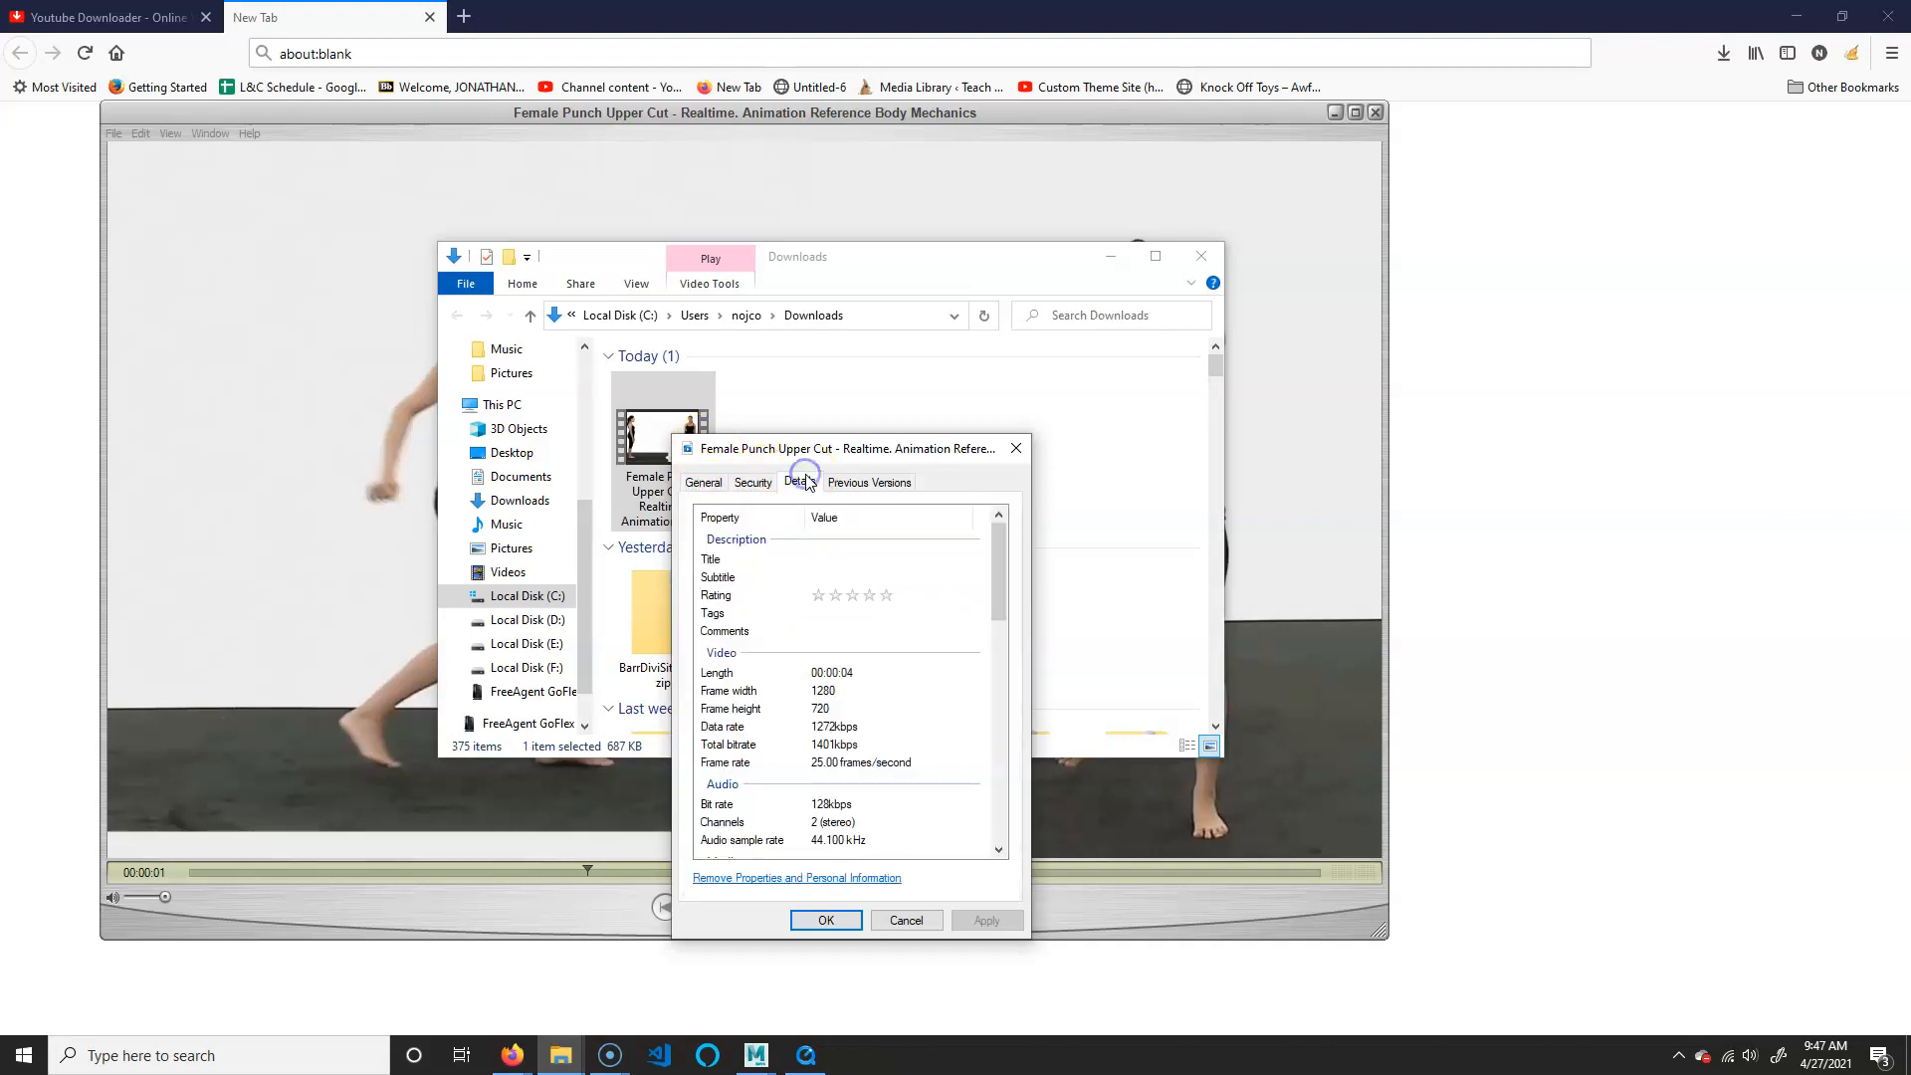
pyautogui.click(880, 762)
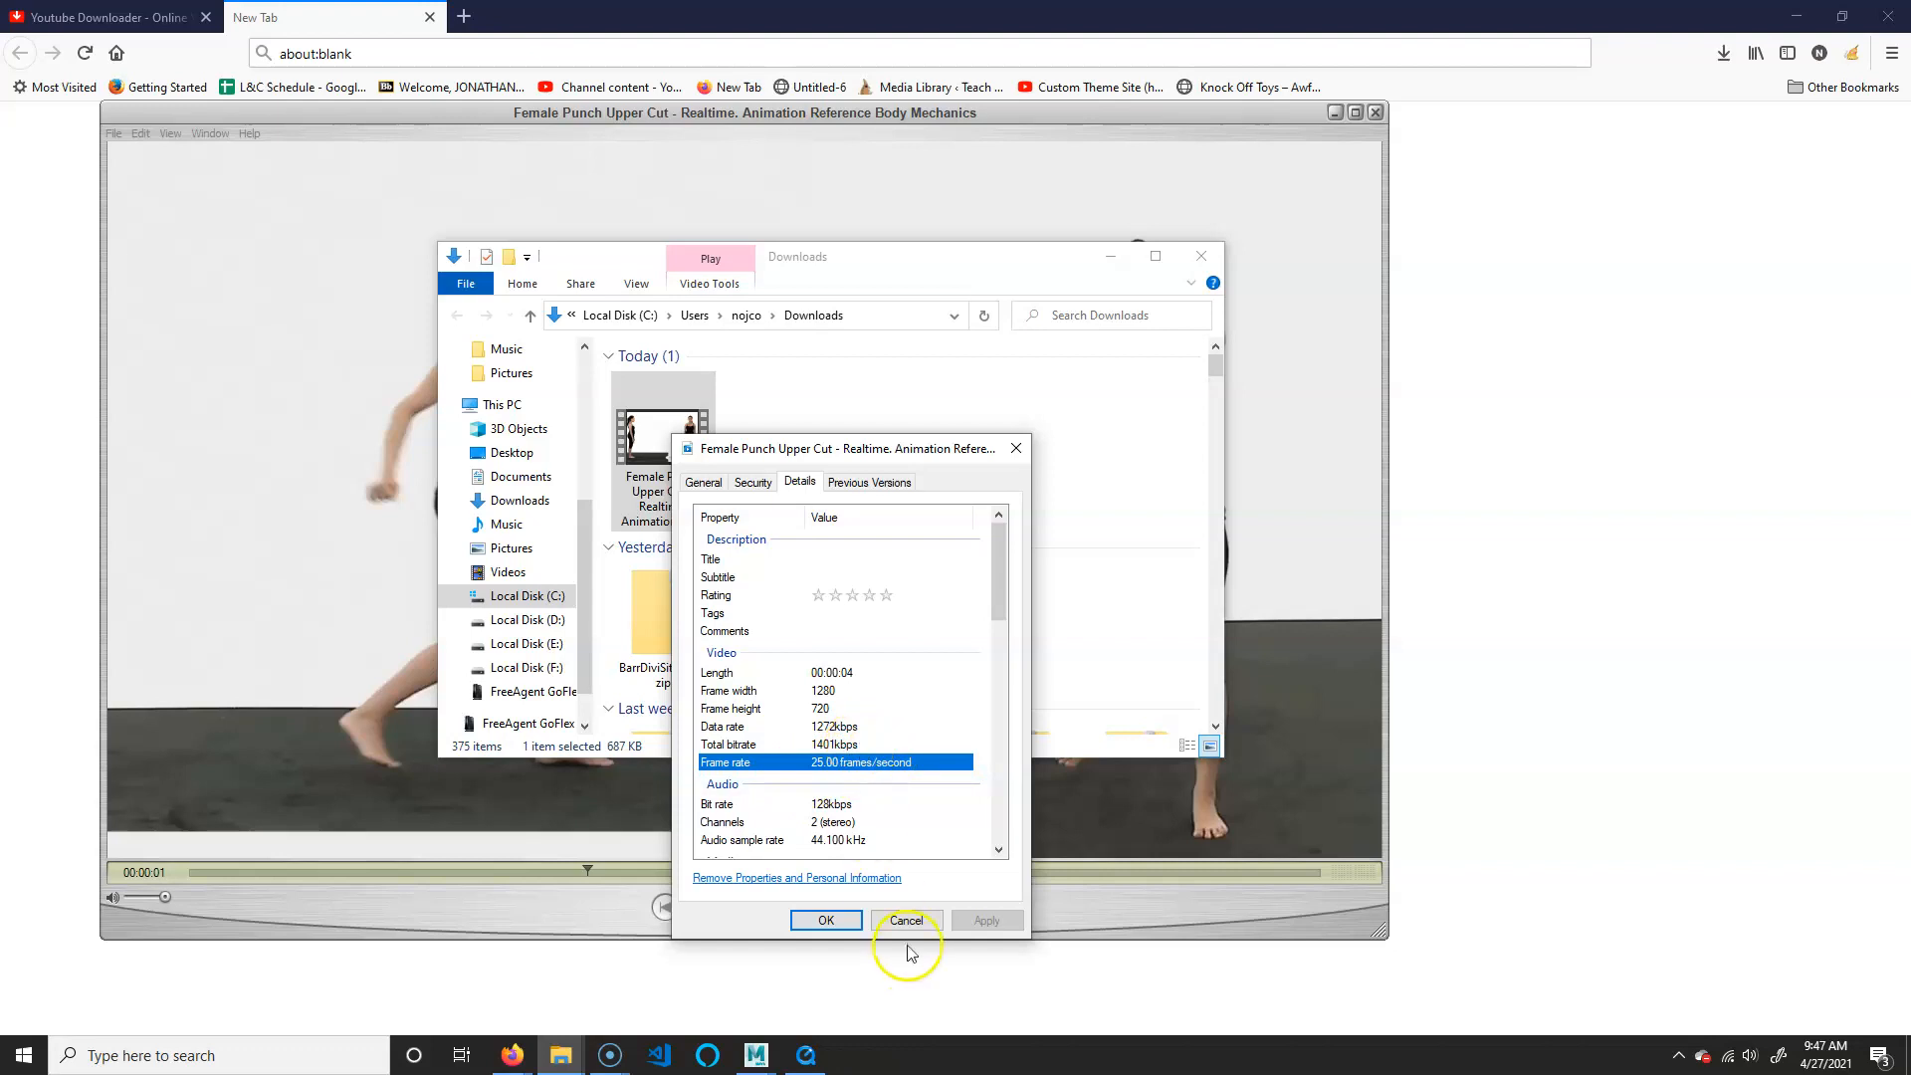
pyautogui.click(906, 920)
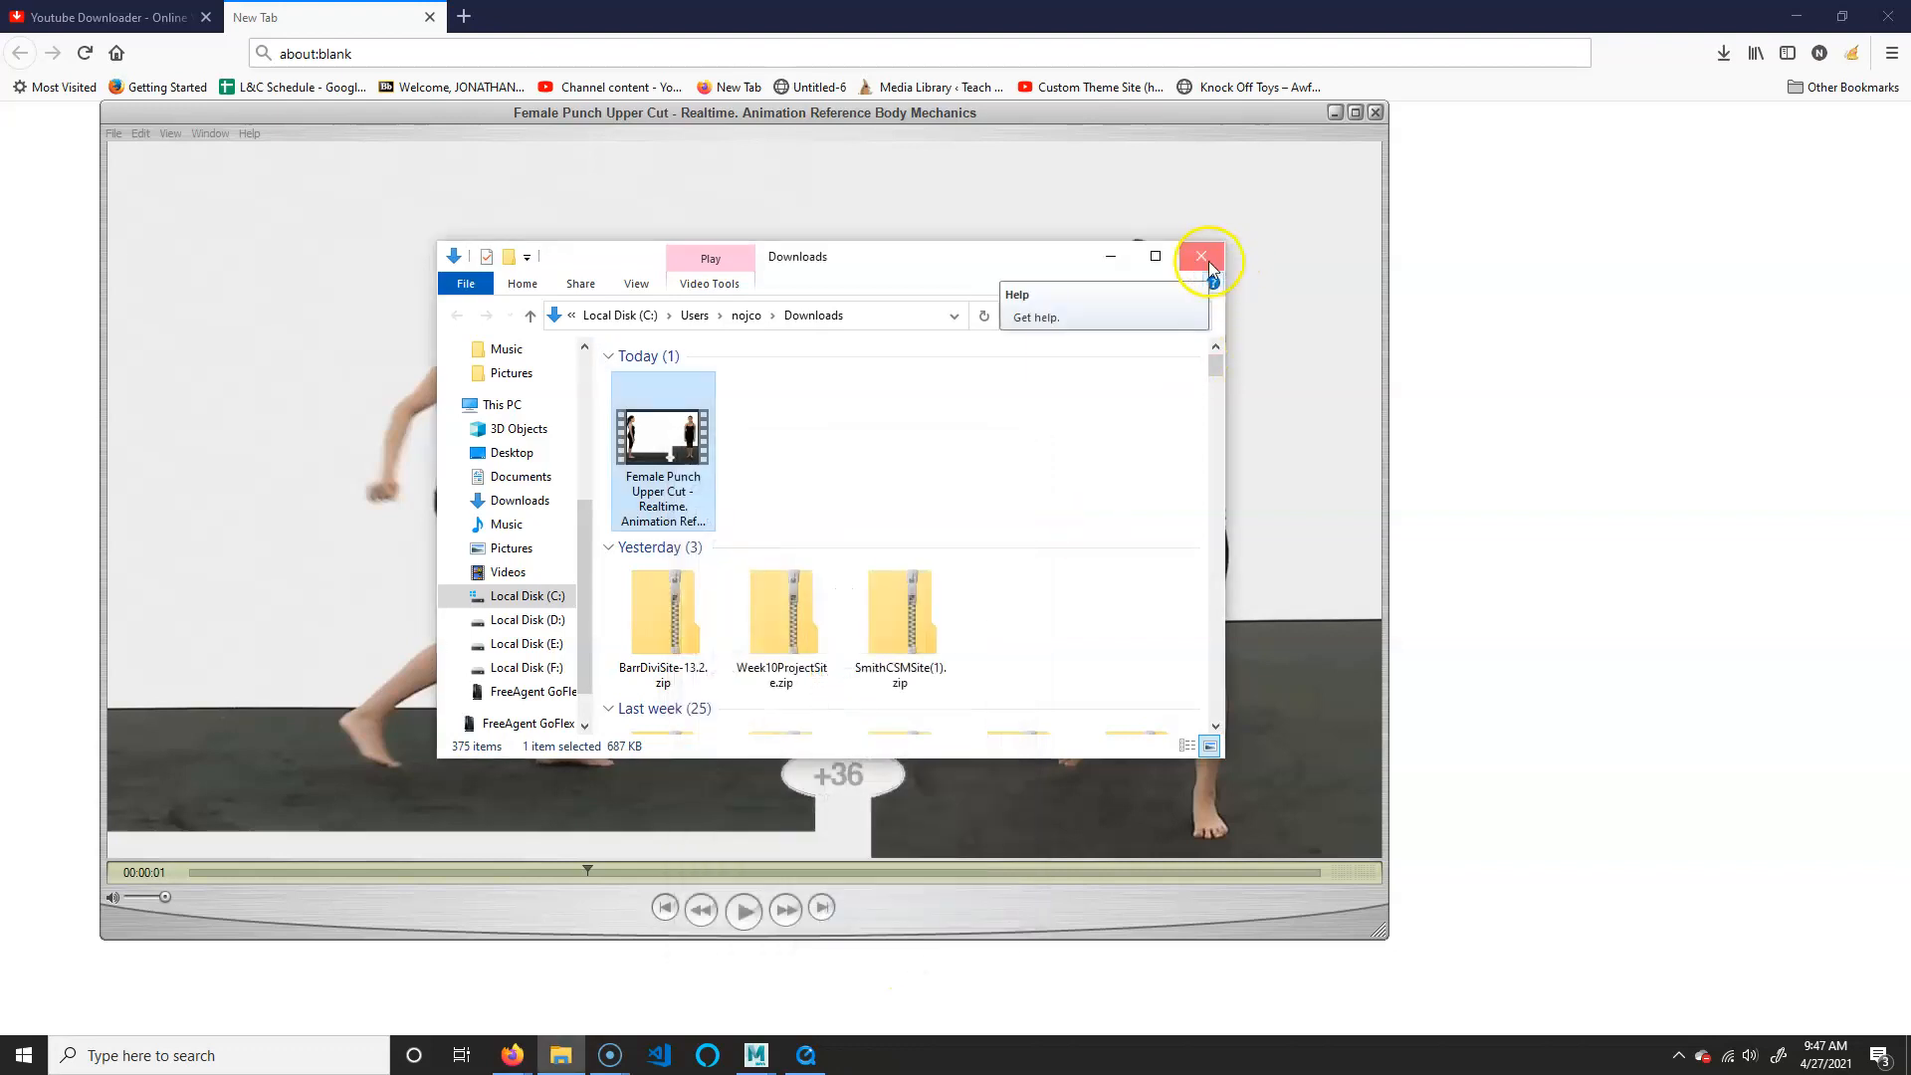
pyautogui.click(1219, 259)
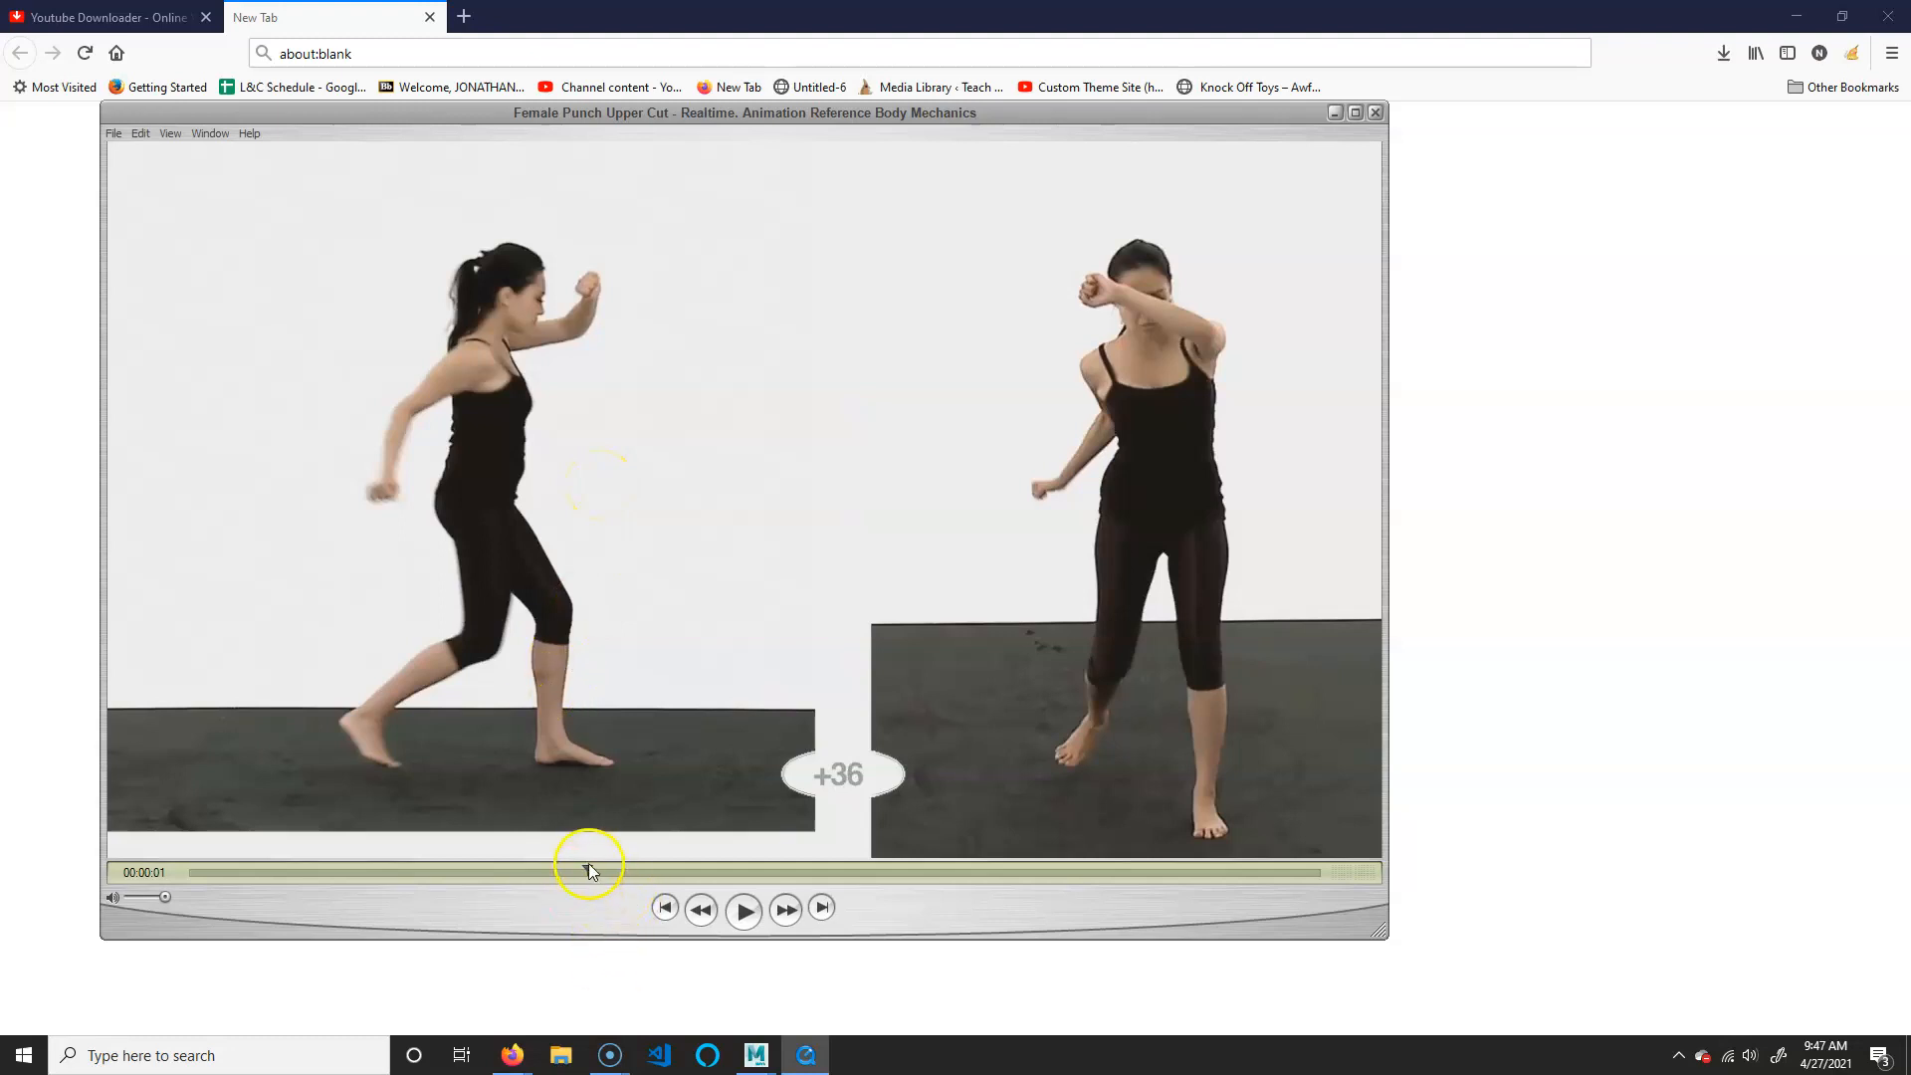
# Scrub through the uppercut clip to its end and back near the start, then minimize the downloader browser window
pyautogui.moveTo(589, 872); pyautogui.dragTo(929, 848)
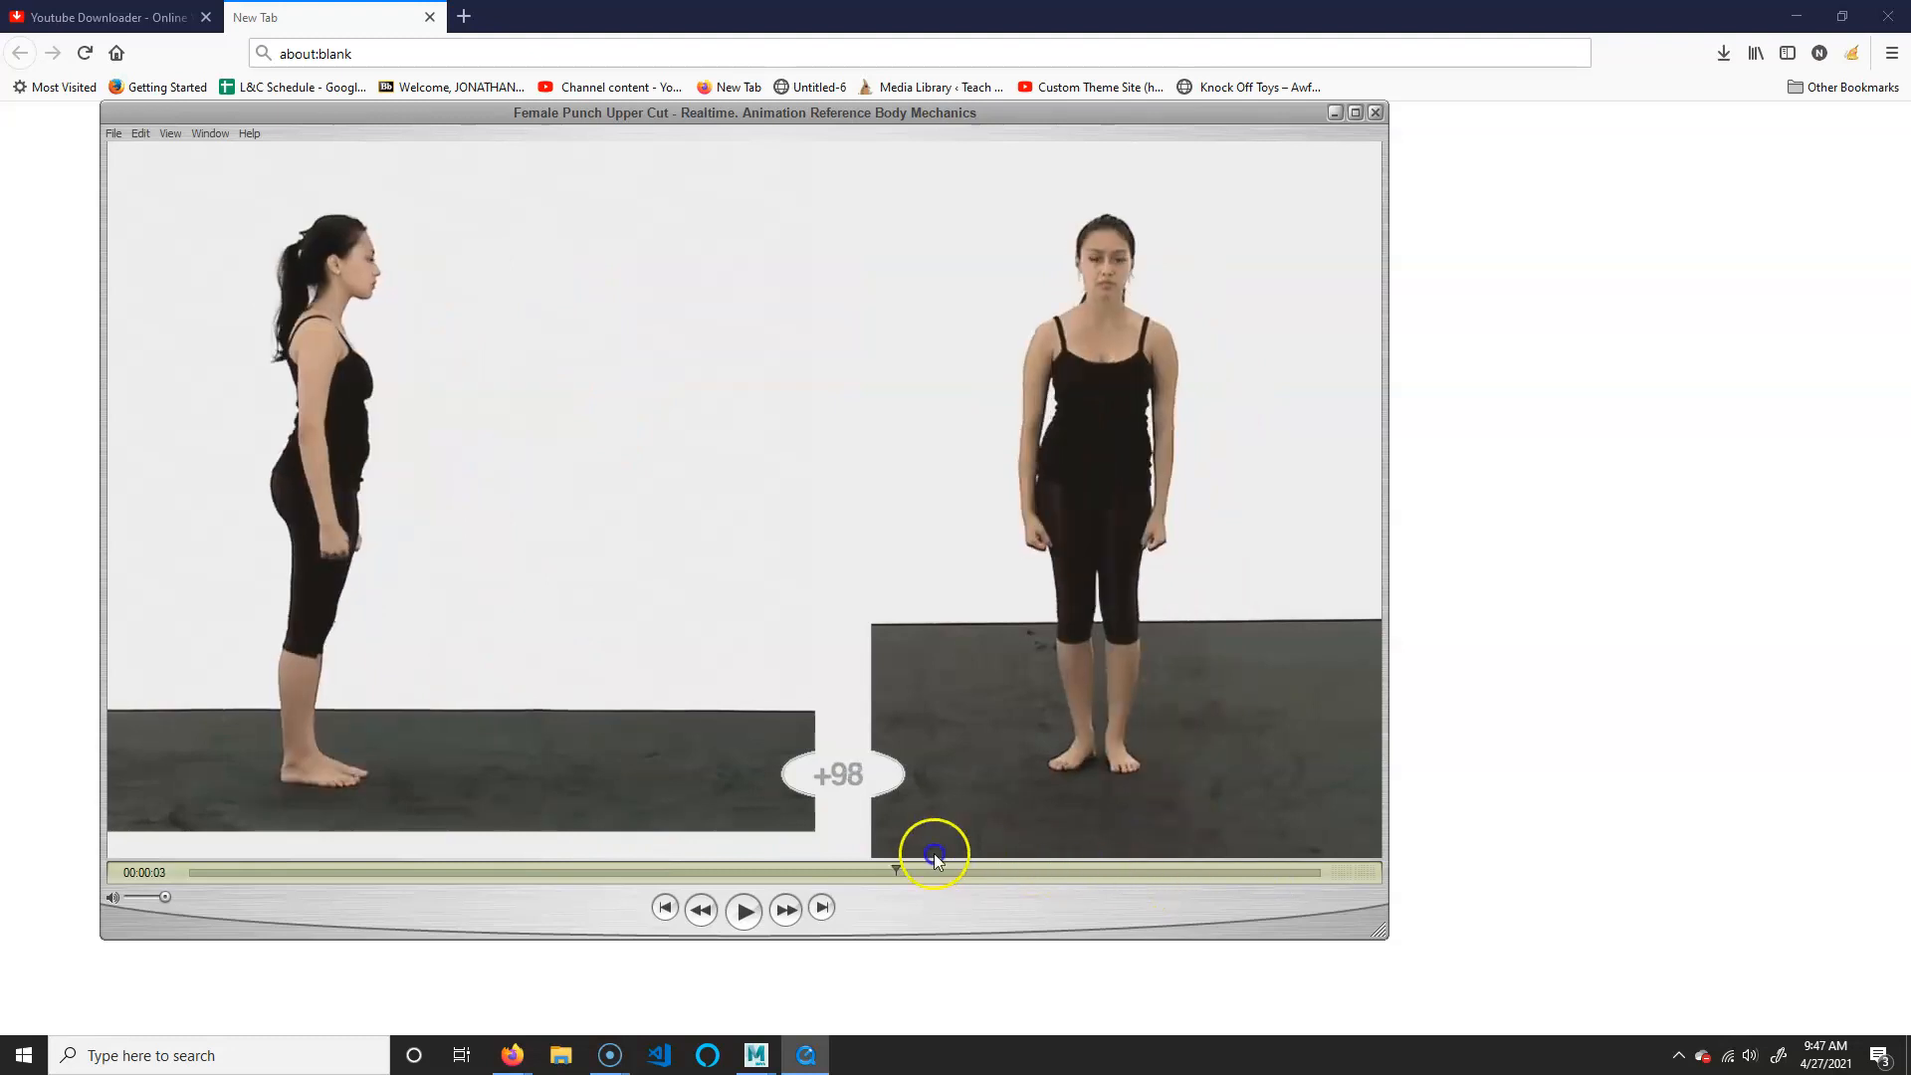
pyautogui.moveTo(391, 832); pyautogui.dragTo(263, 831)
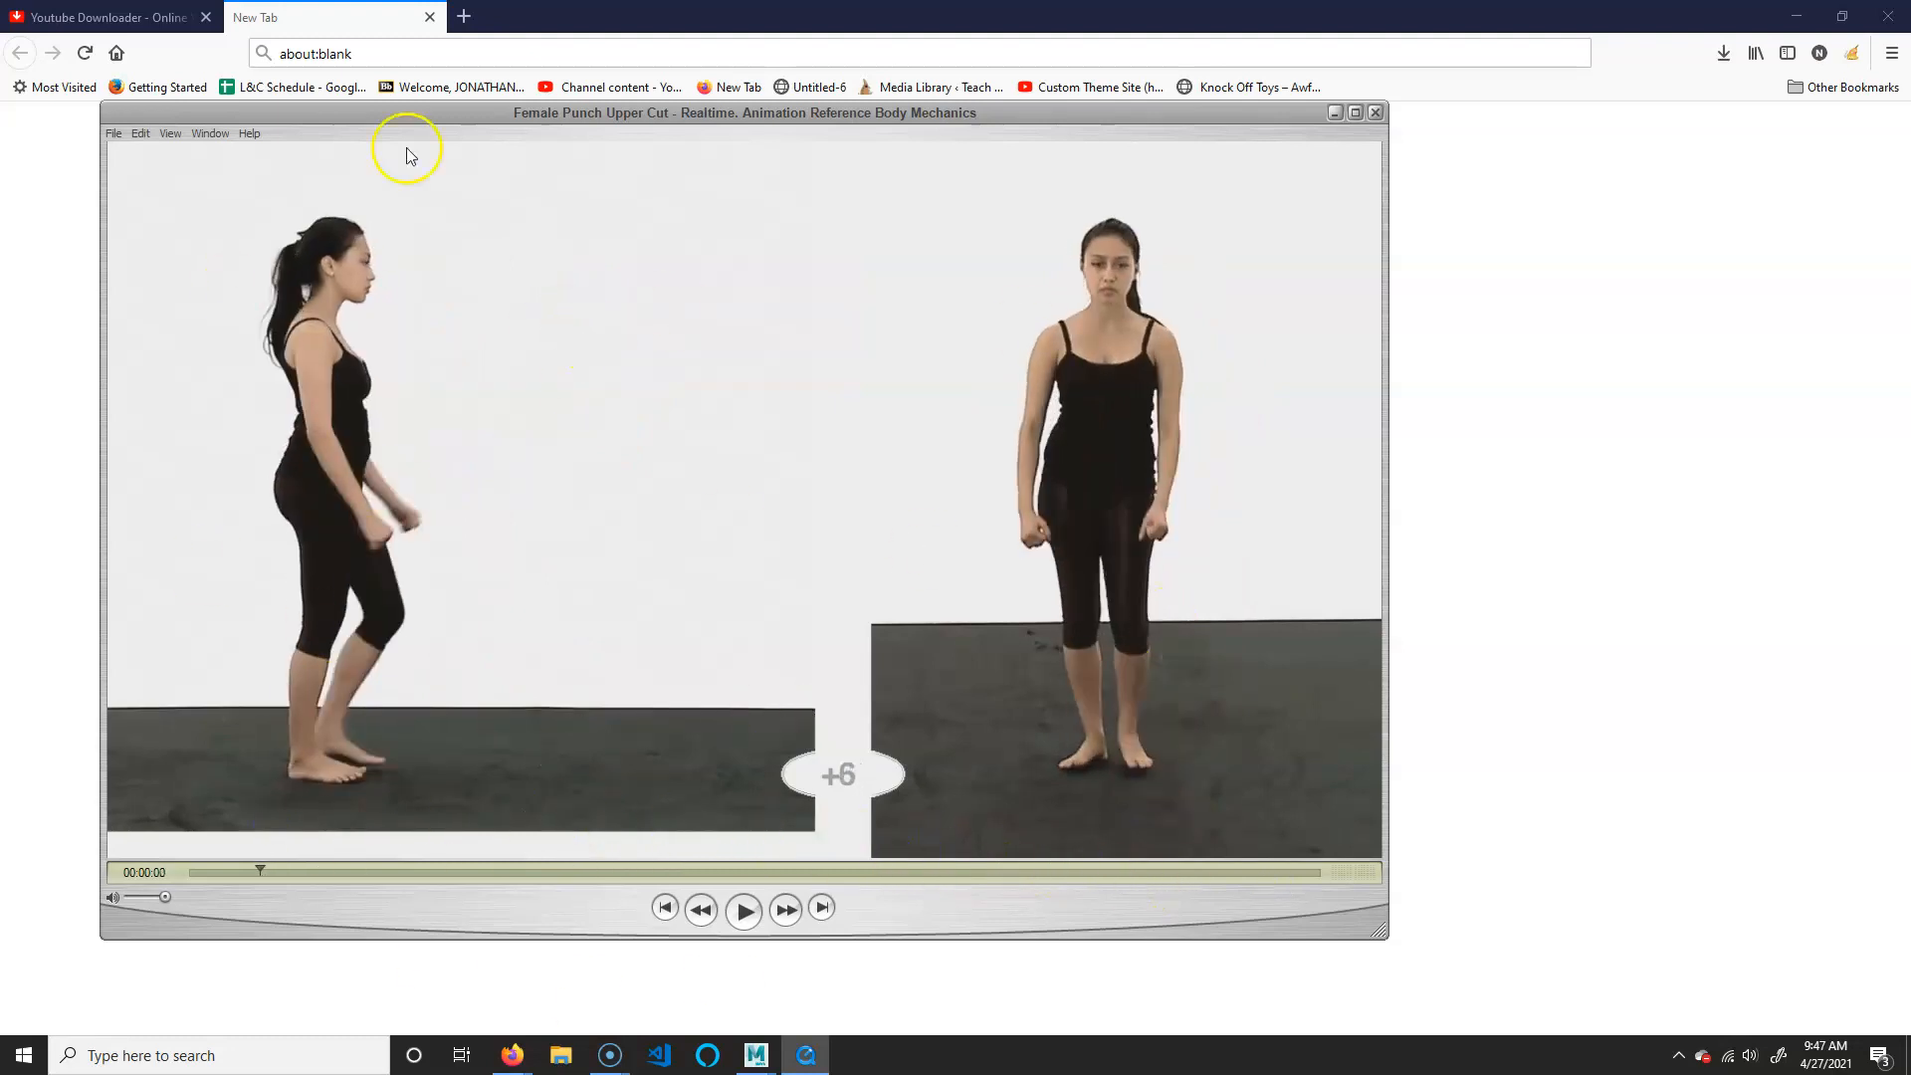
pyautogui.click(1796, 16)
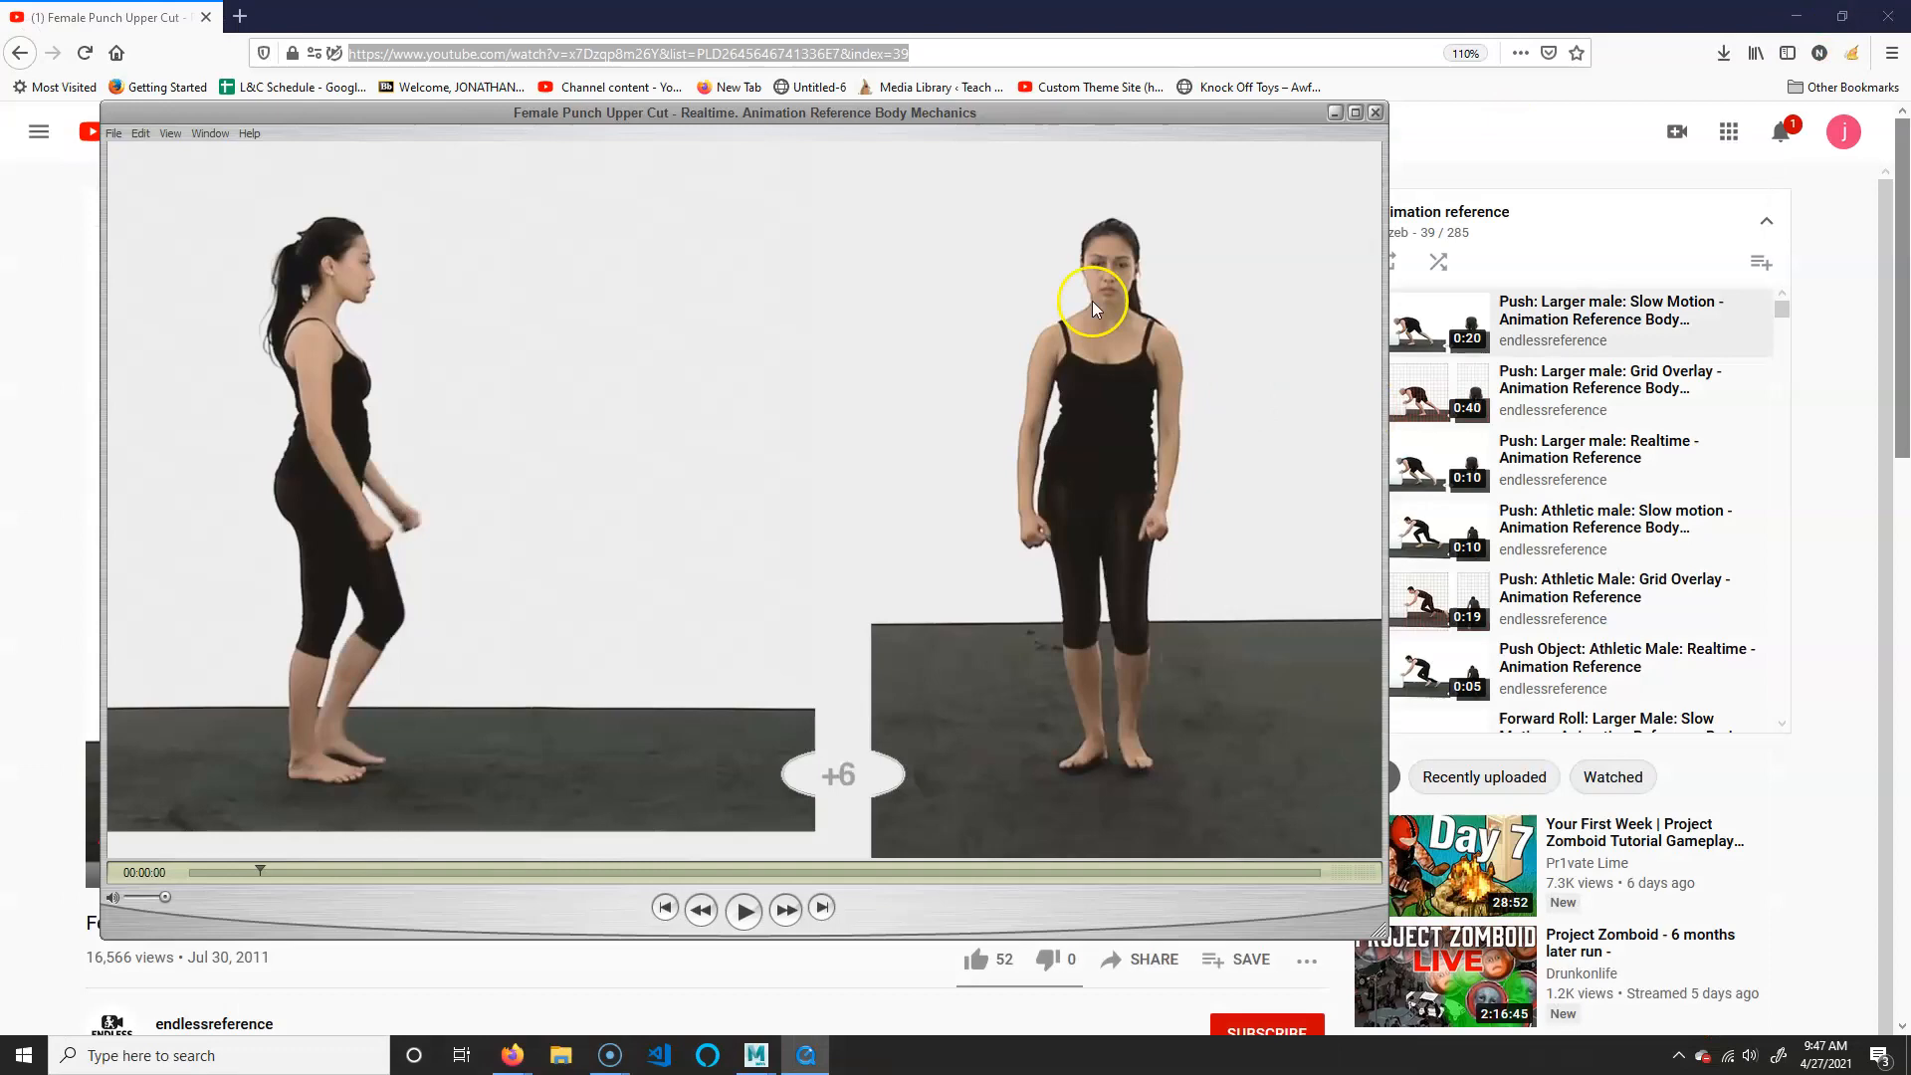
# Minimize the remaining browser windows and move the QuickTime reference clip off the Maya scene to show the Wolverine rig
pyautogui.click(1797, 15)
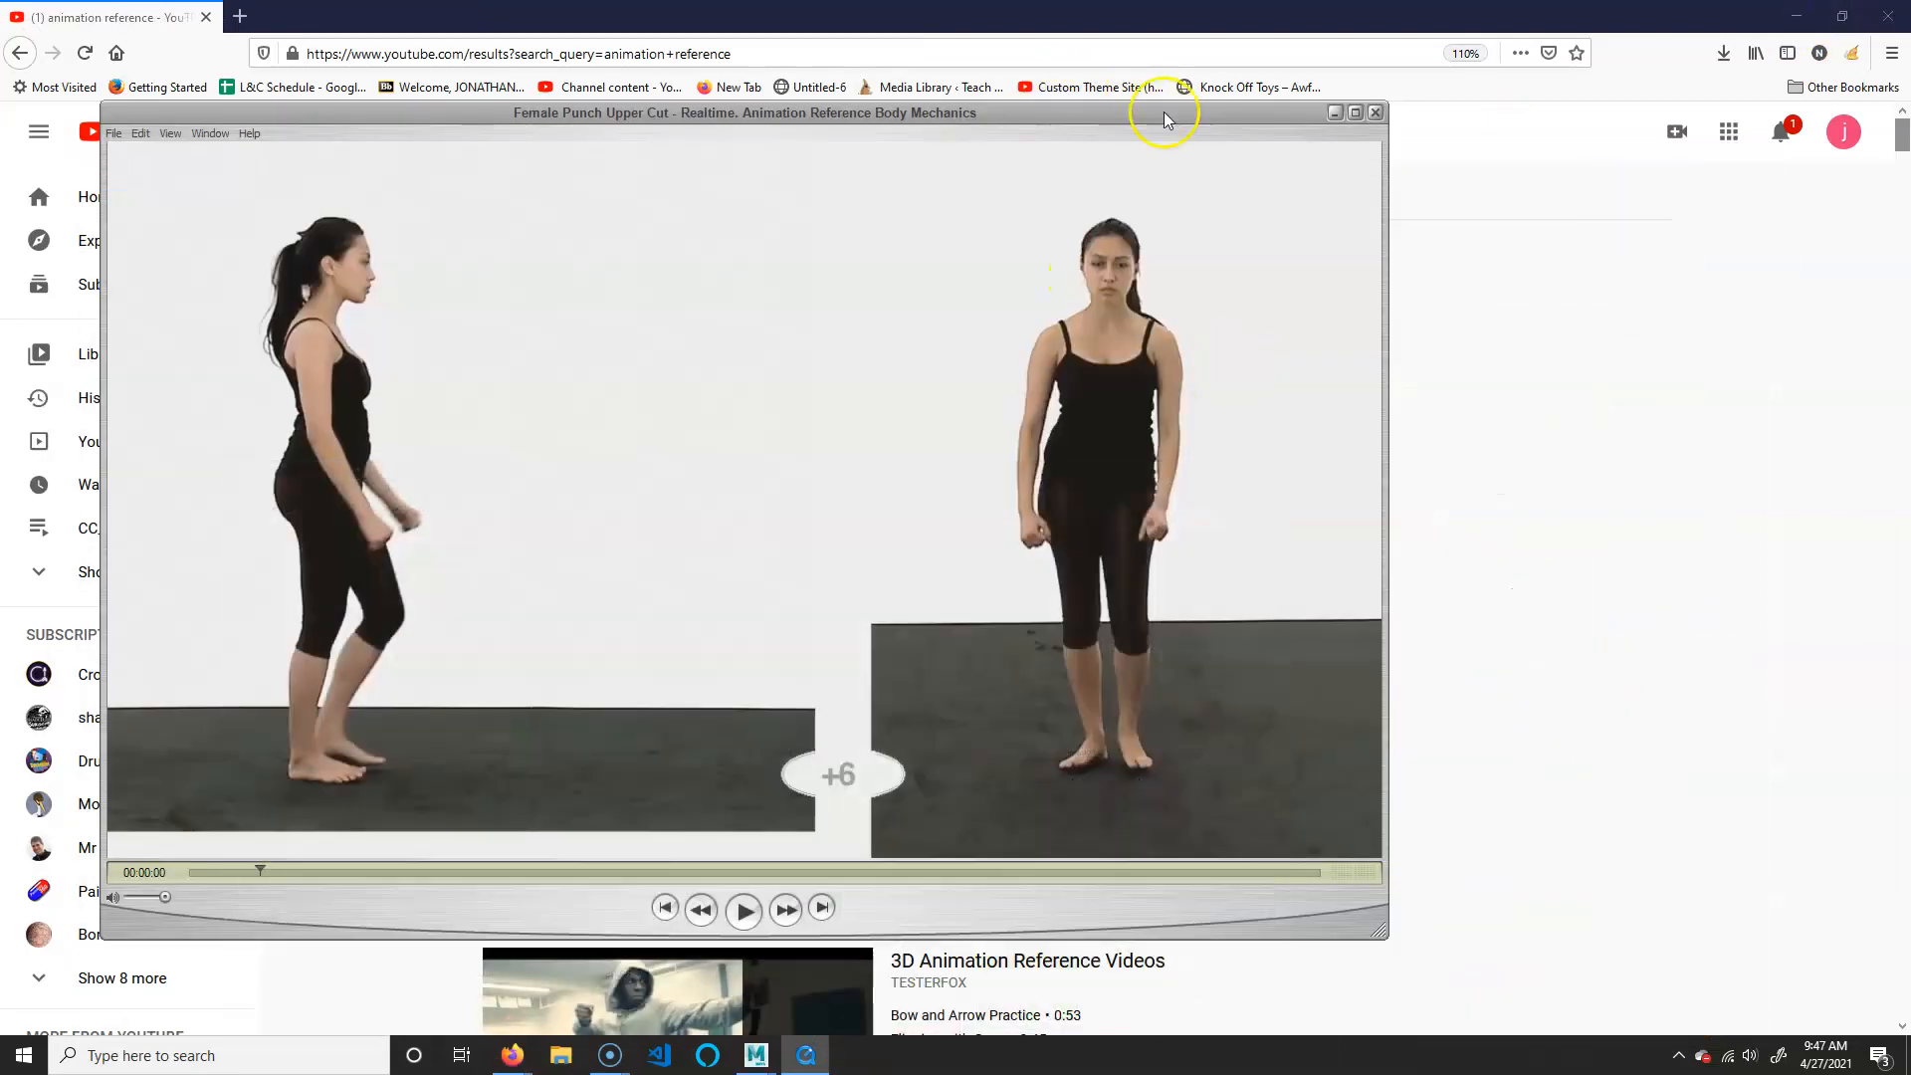
pyautogui.click(1806, 11)
pyautogui.moveTo(939, 115); pyautogui.dragTo(1910, 289)
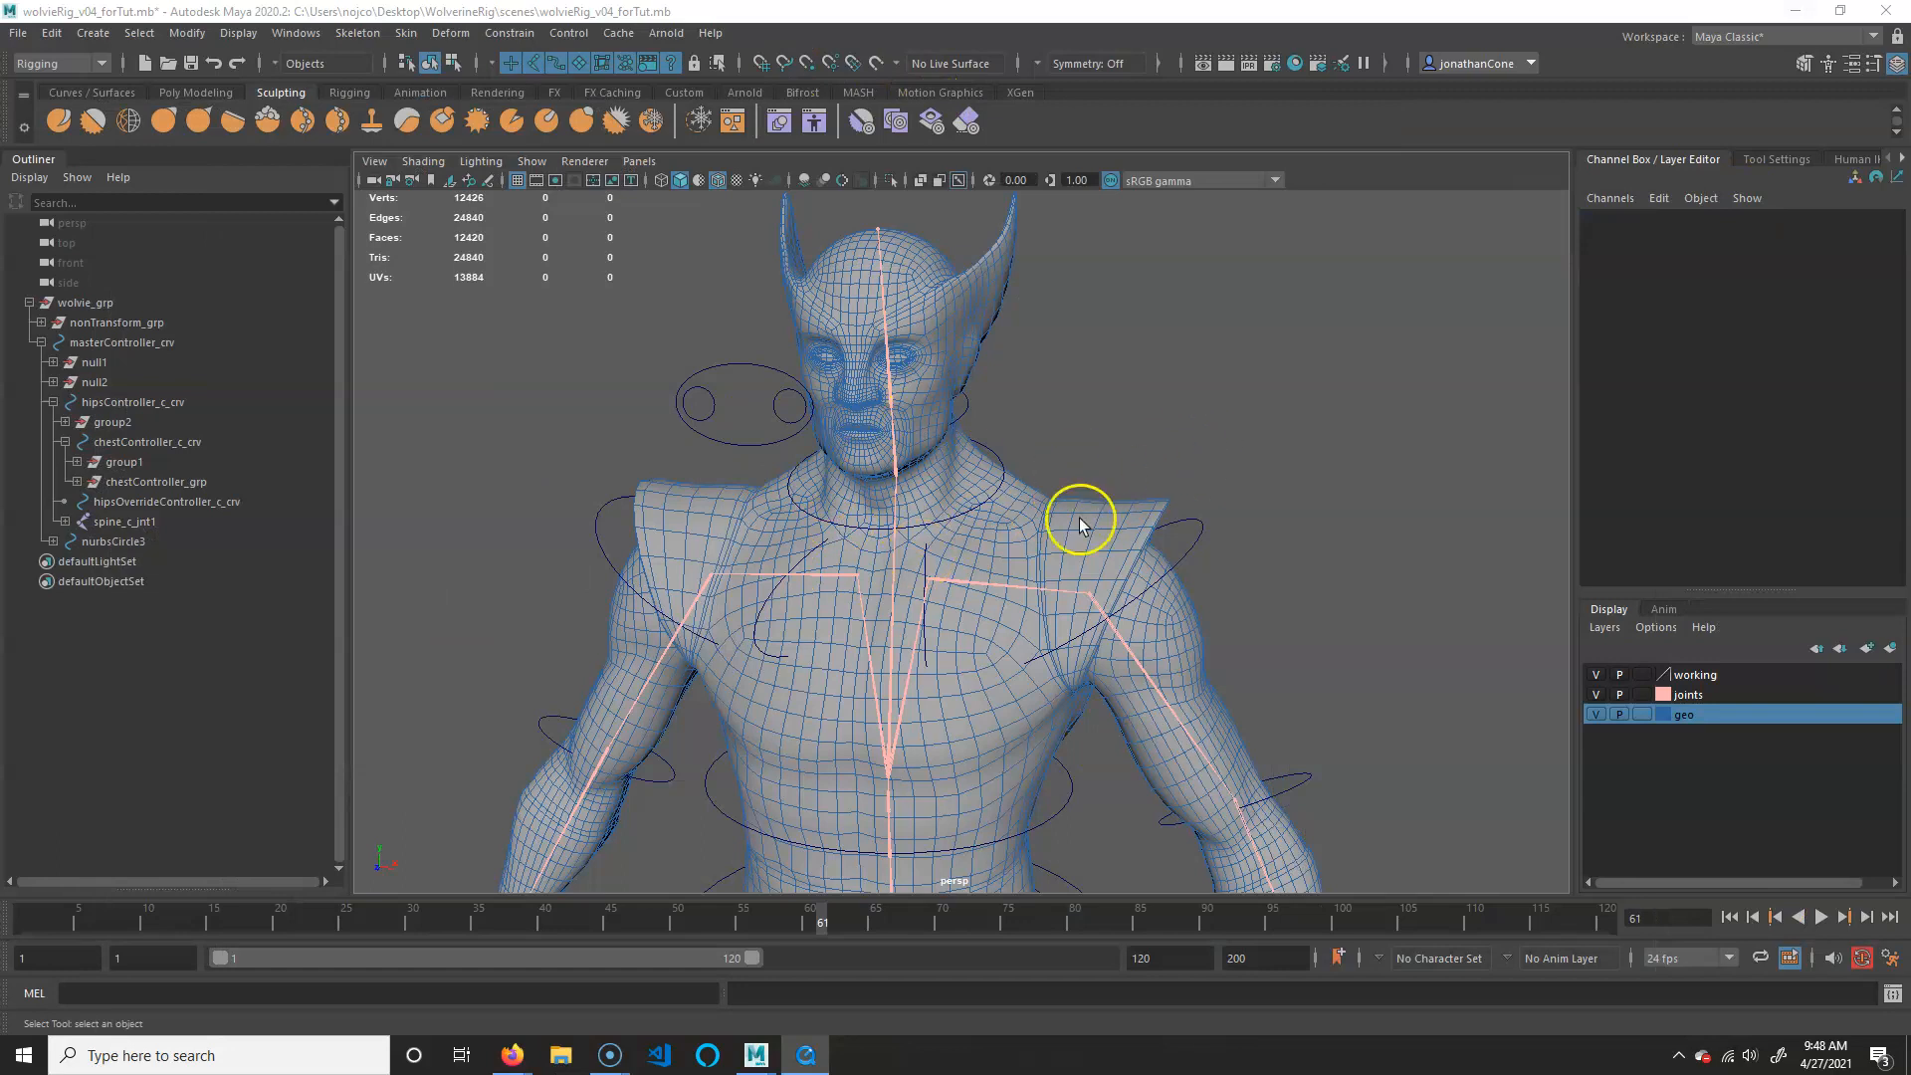
pyautogui.keyDown('alt'); pyautogui.moveTo(976, 705); pyautogui.dragTo(1049, 469, button='right'); pyautogui.keyUp('alt')
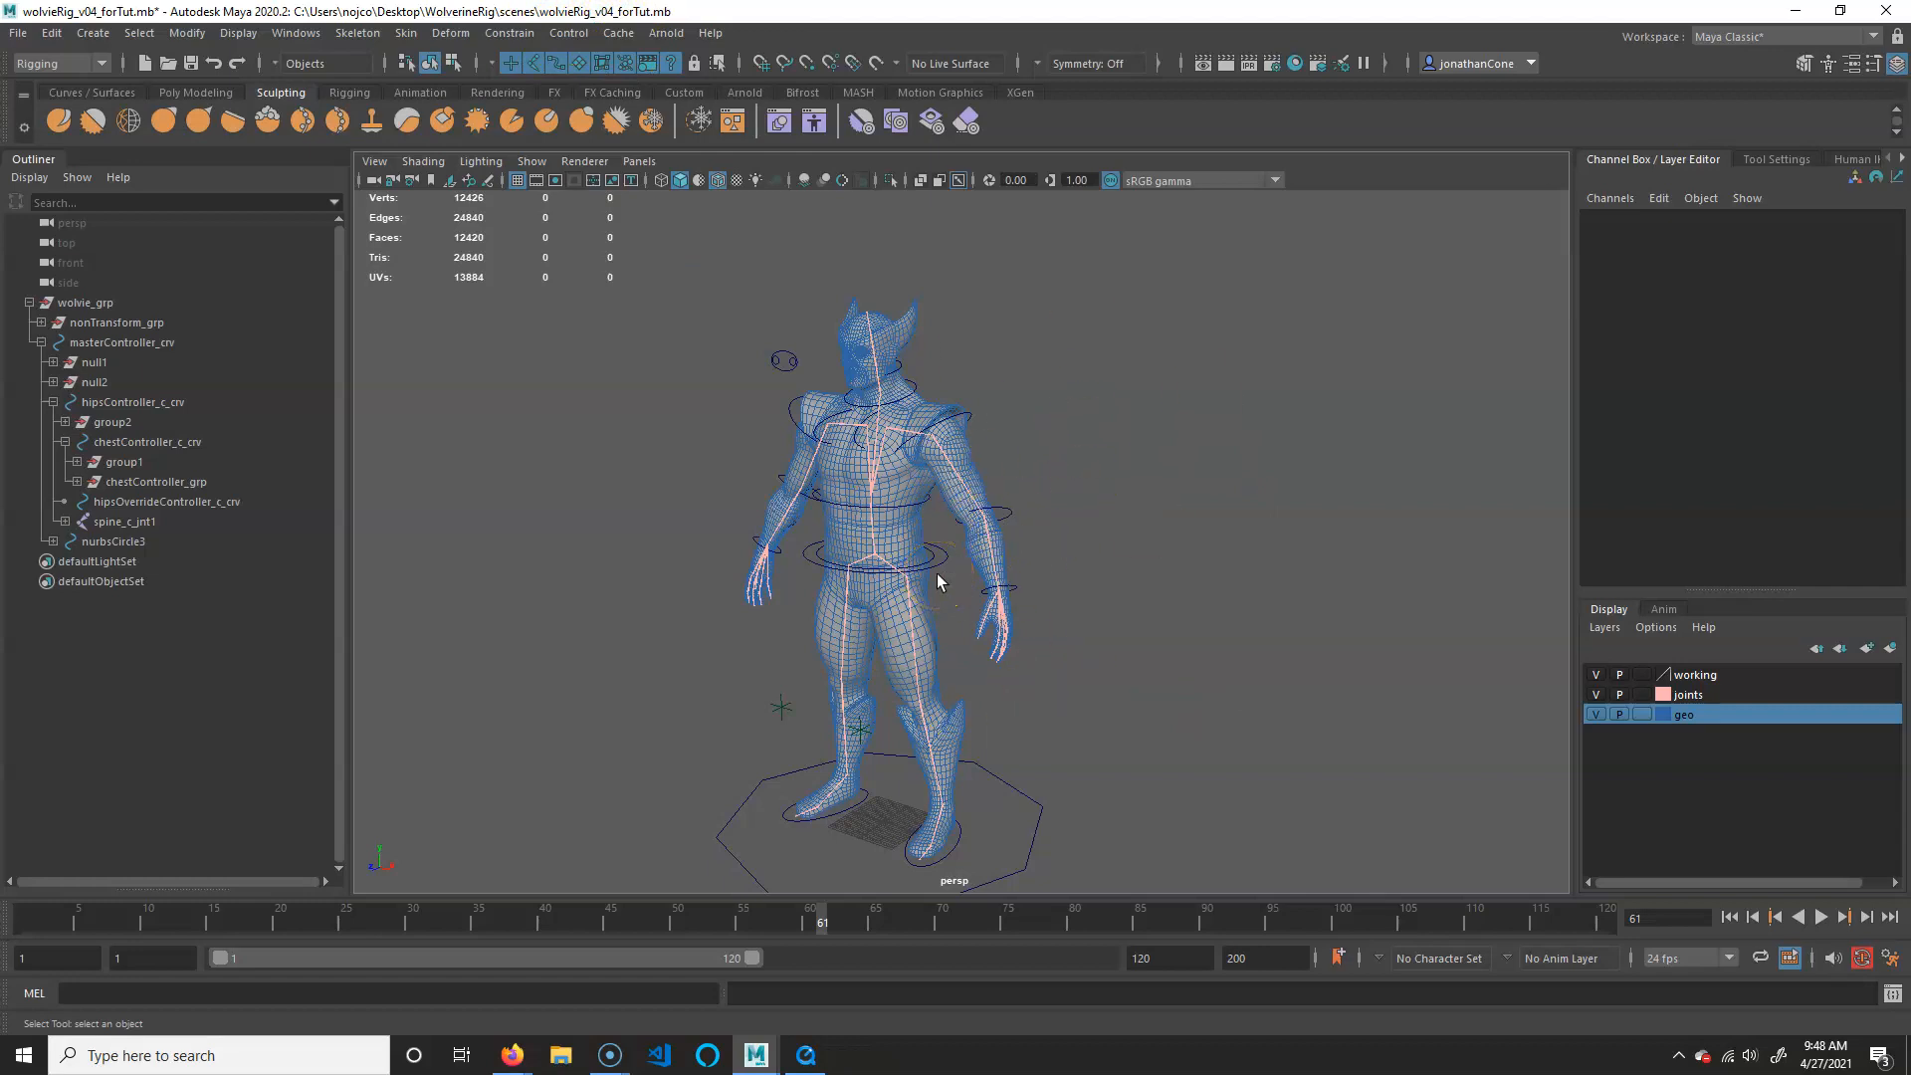
pyautogui.click(22, 37)
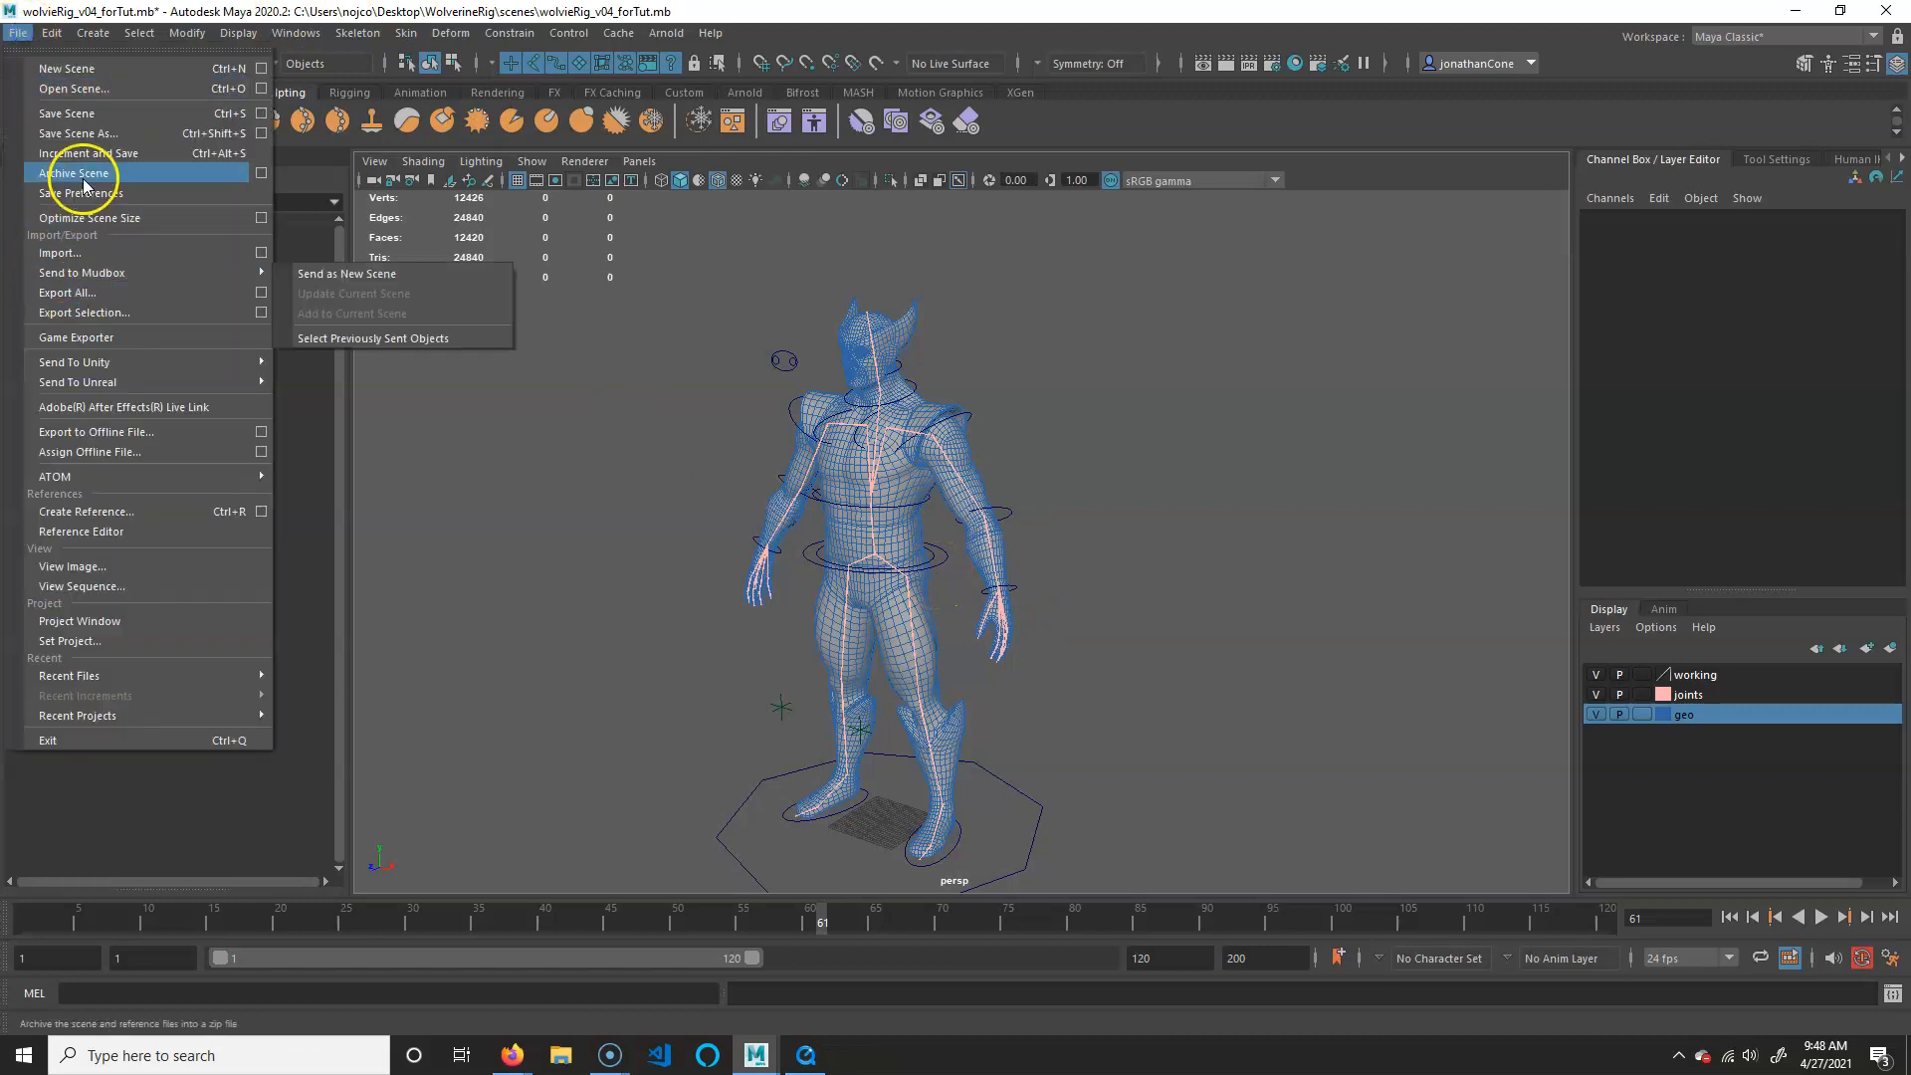
pyautogui.click(119, 135)
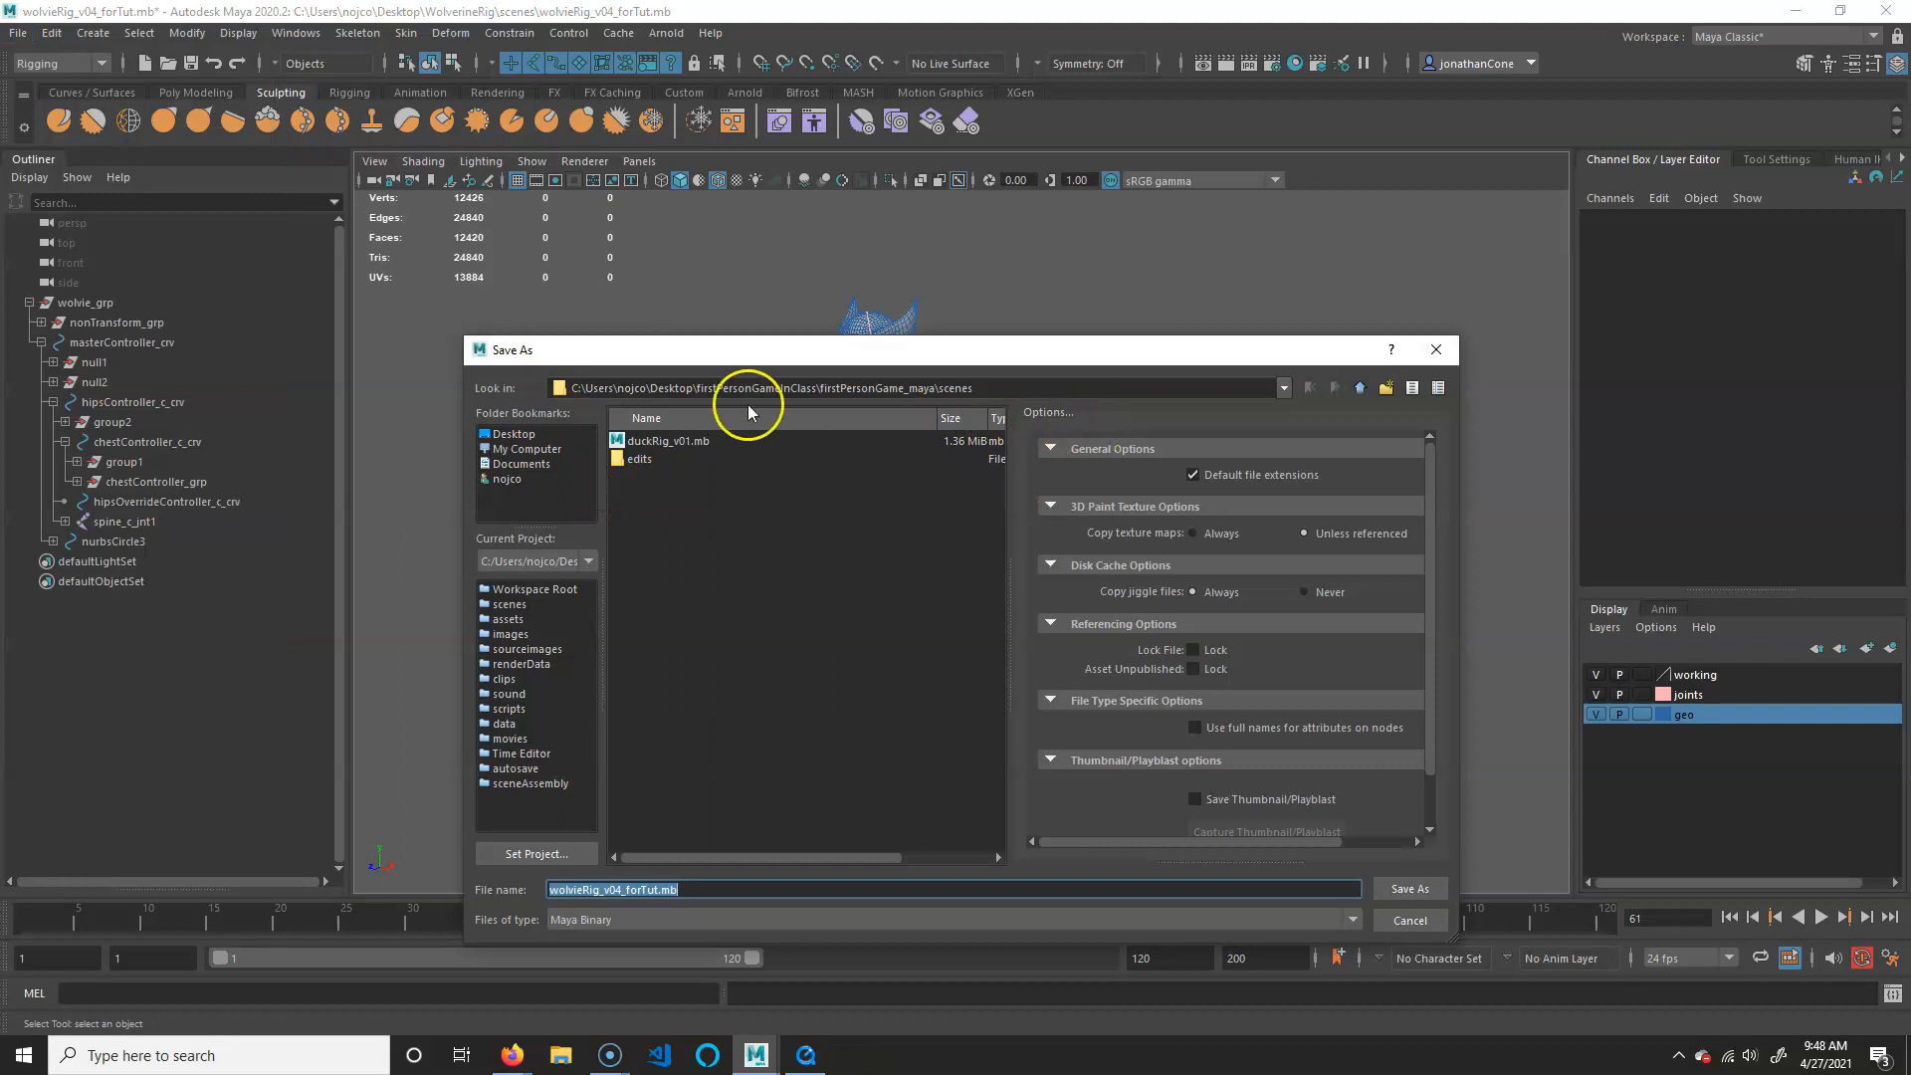
pyautogui.click(1438, 924)
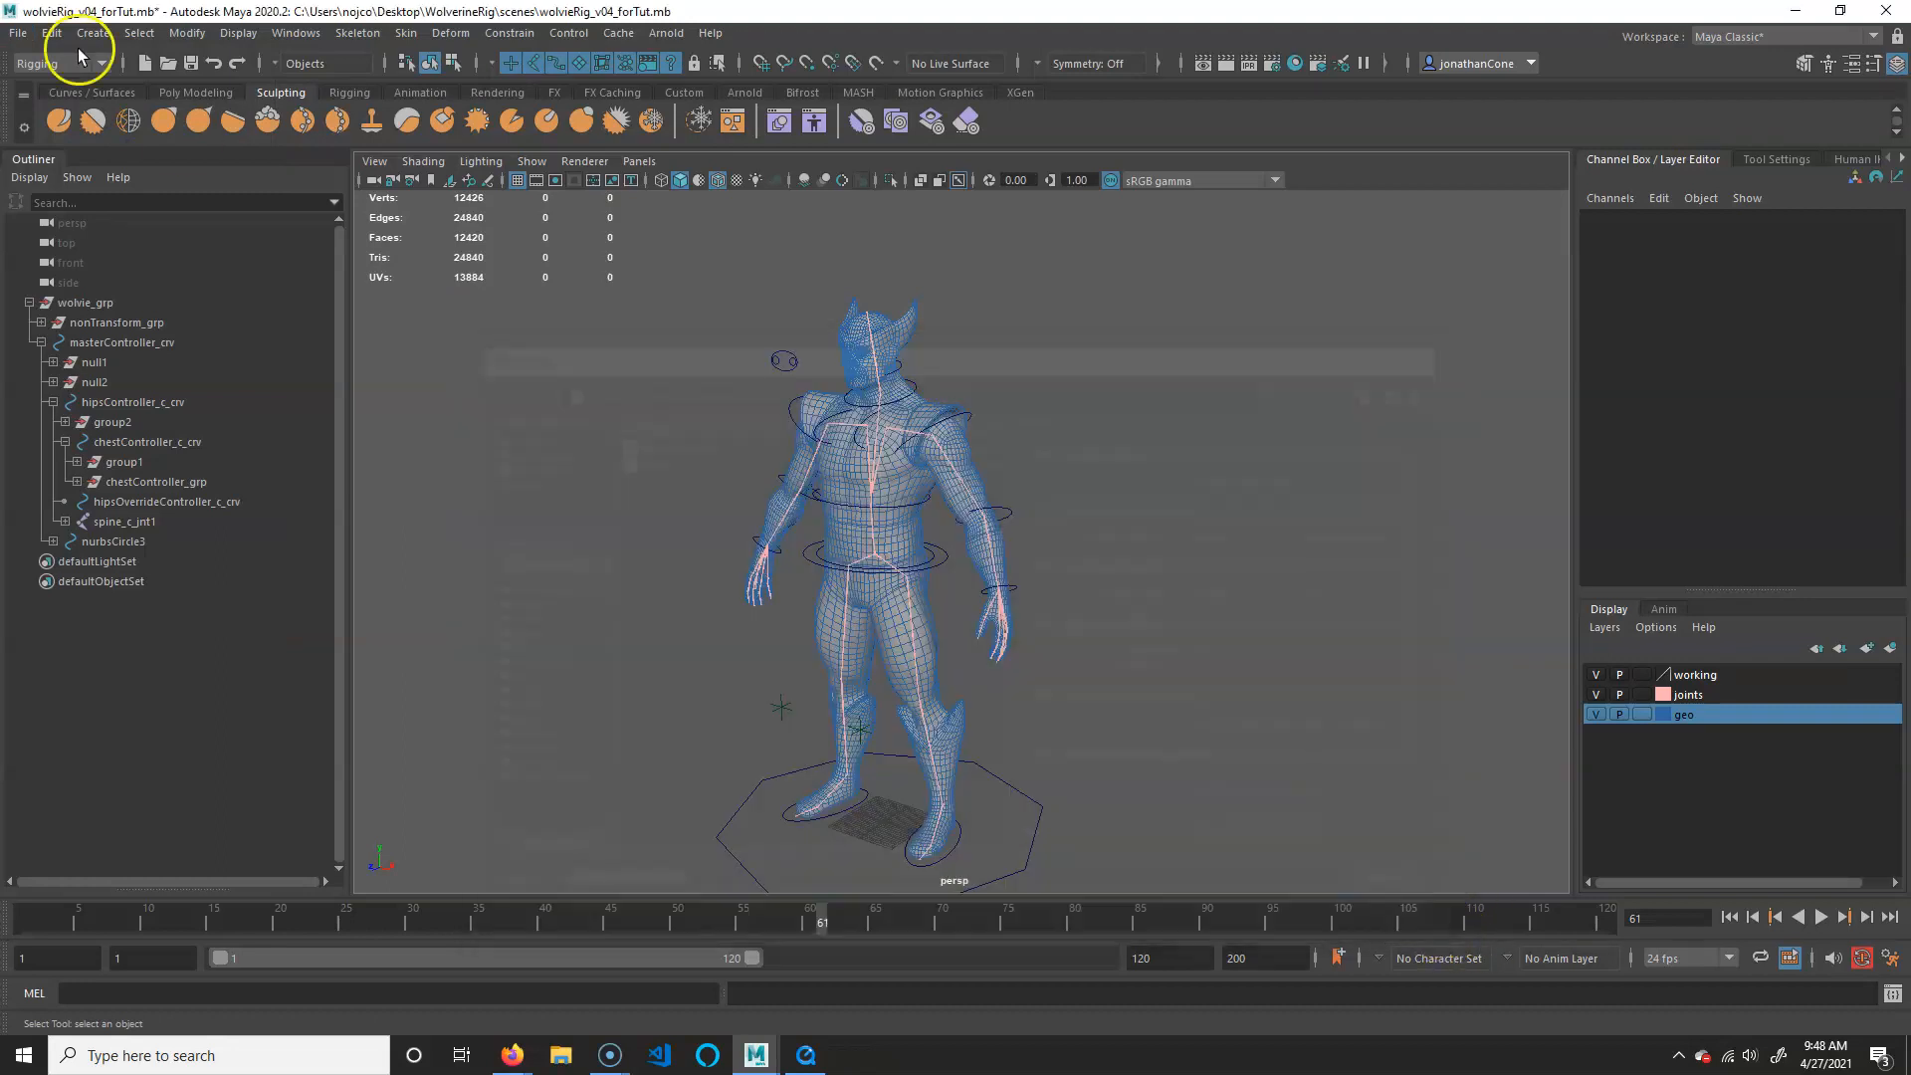
# Set the Maya project to the WolverineRig folder on the Desktop
pyautogui.click(15, 35)
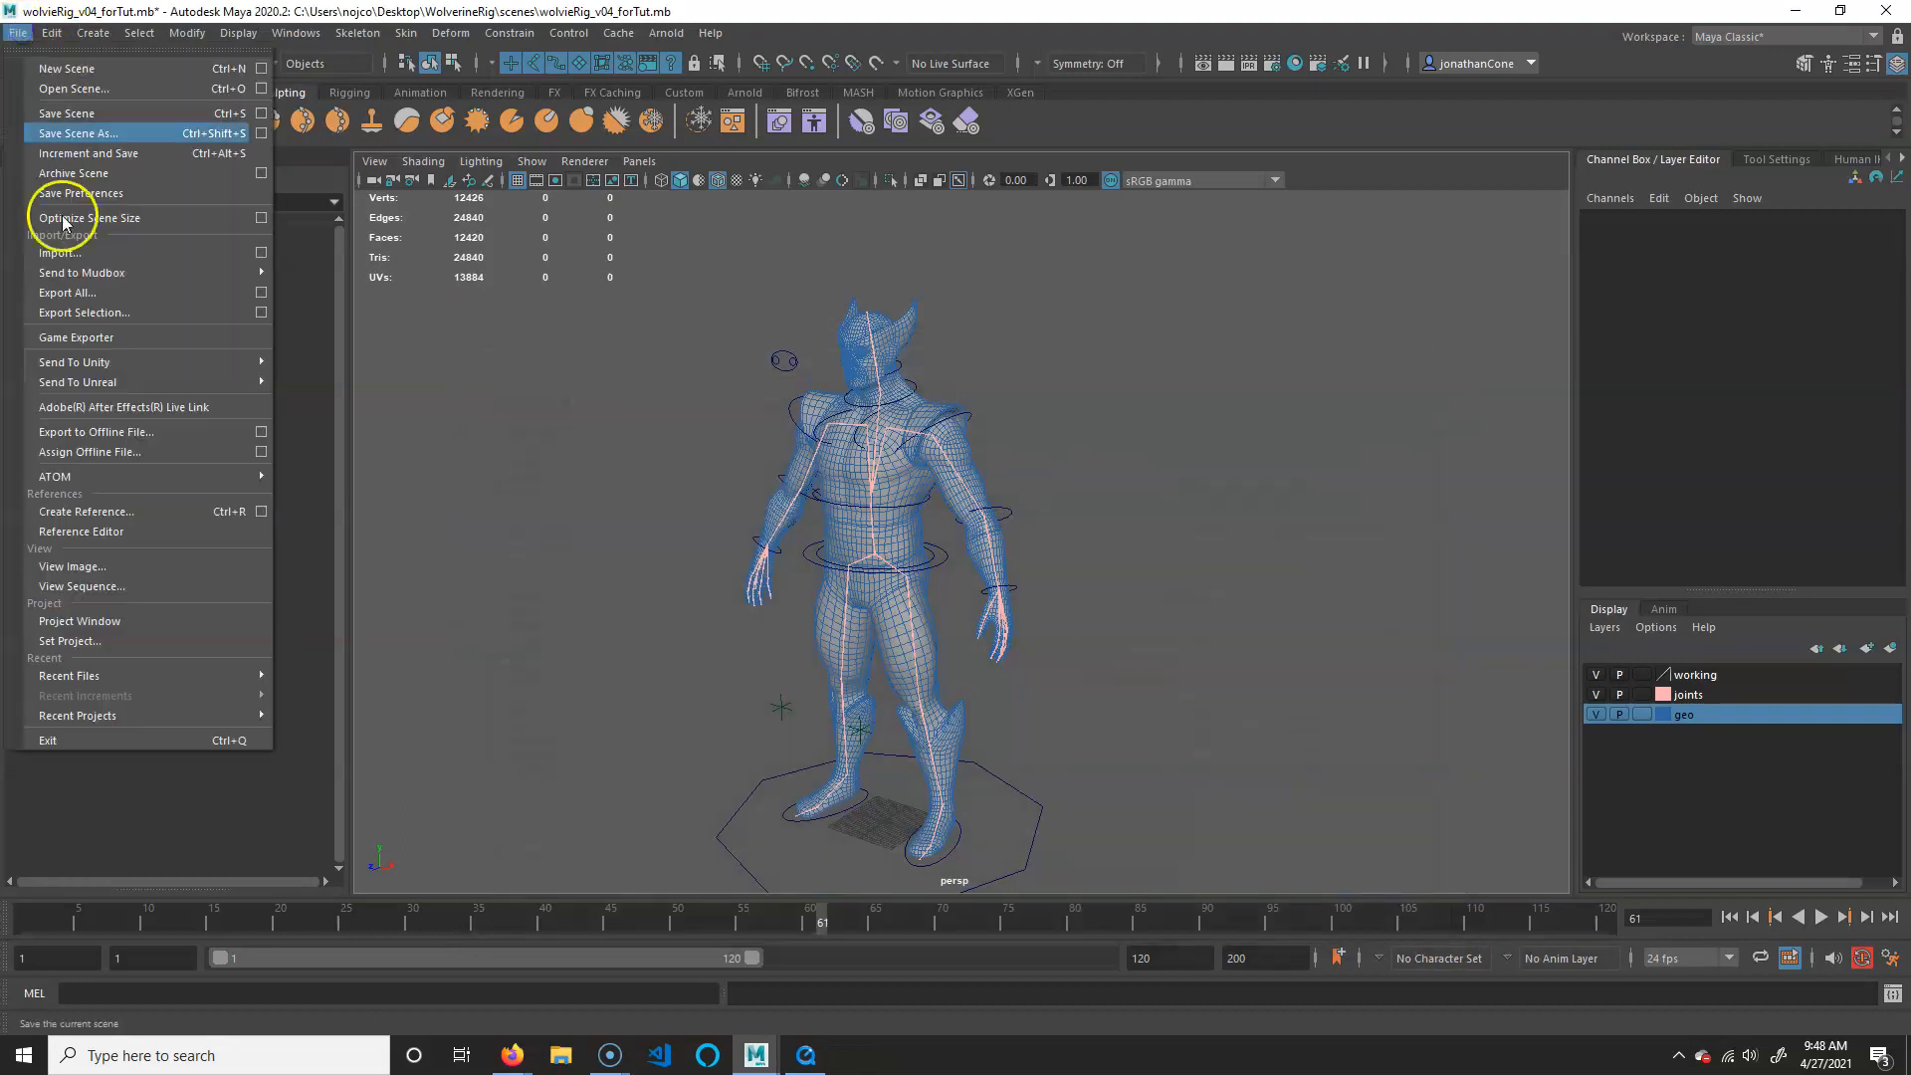
pyautogui.click(151, 642)
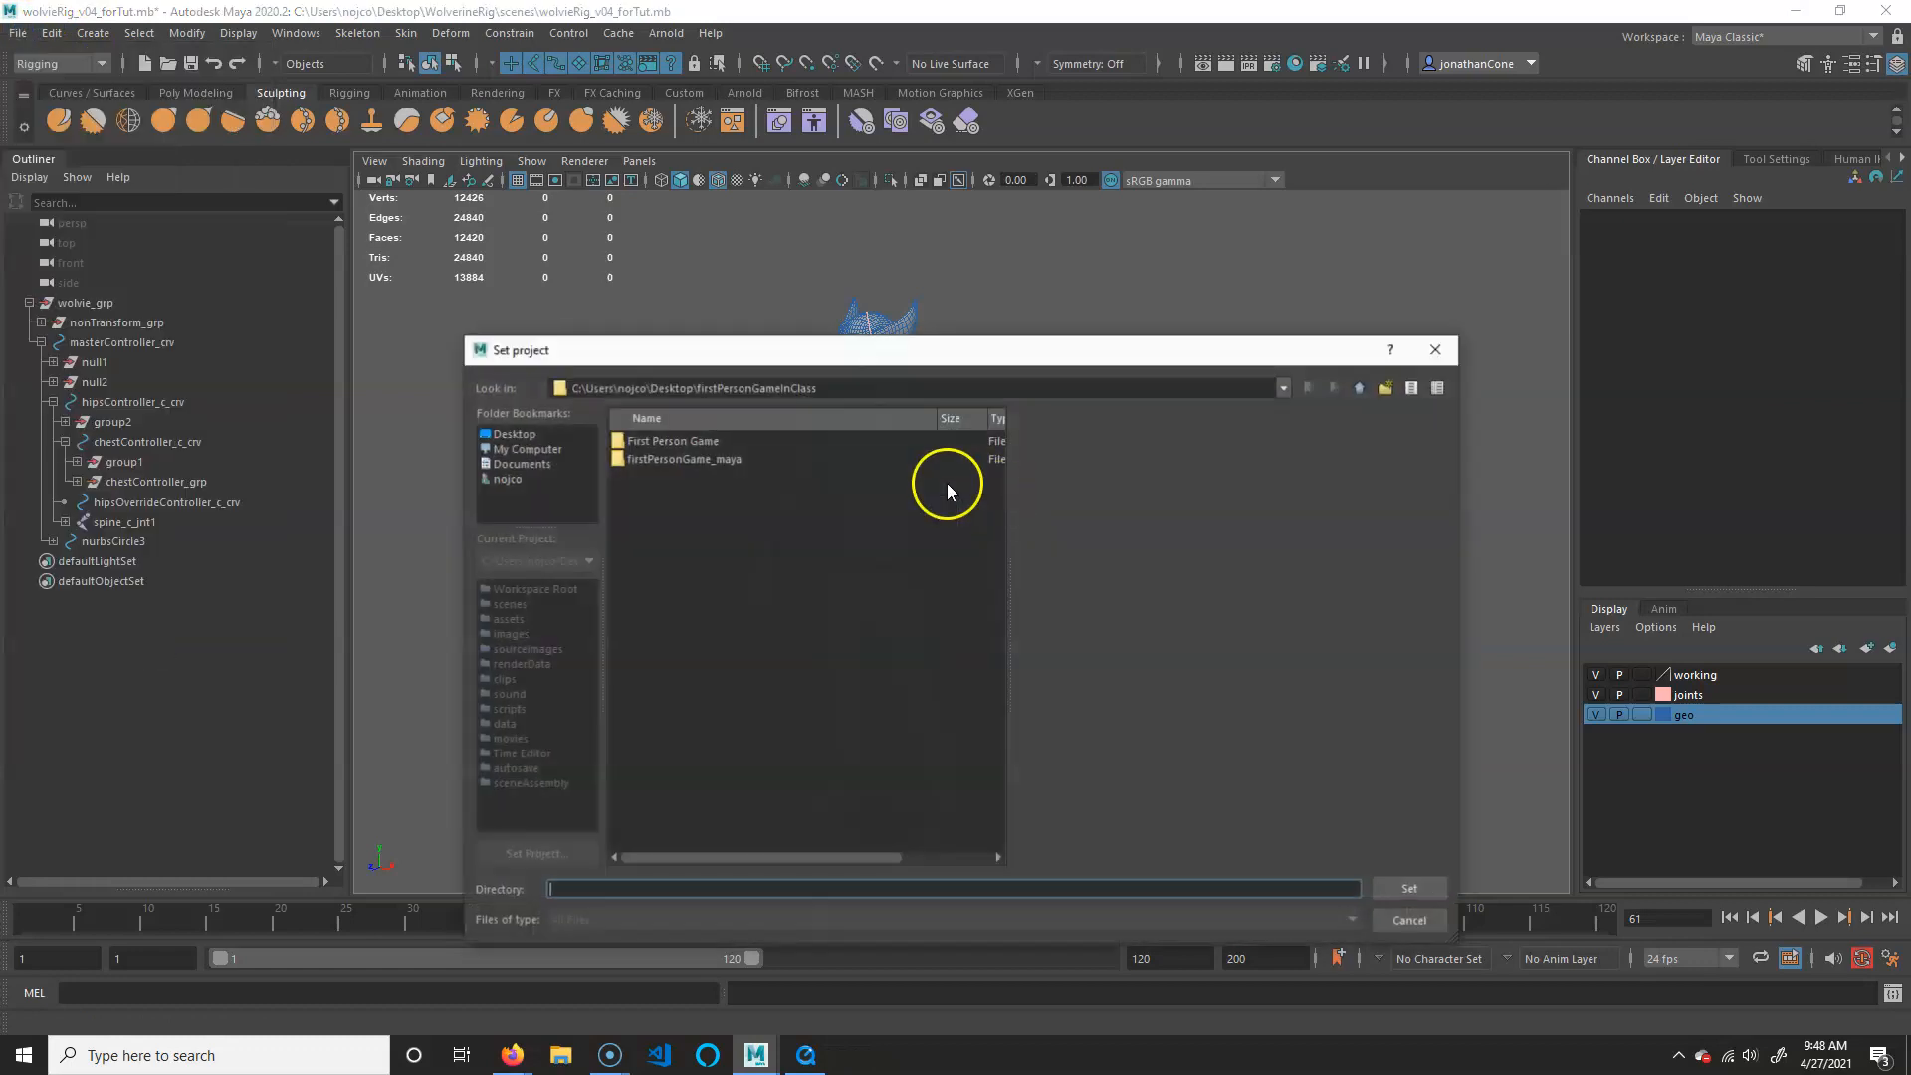
pyautogui.click(517, 438)
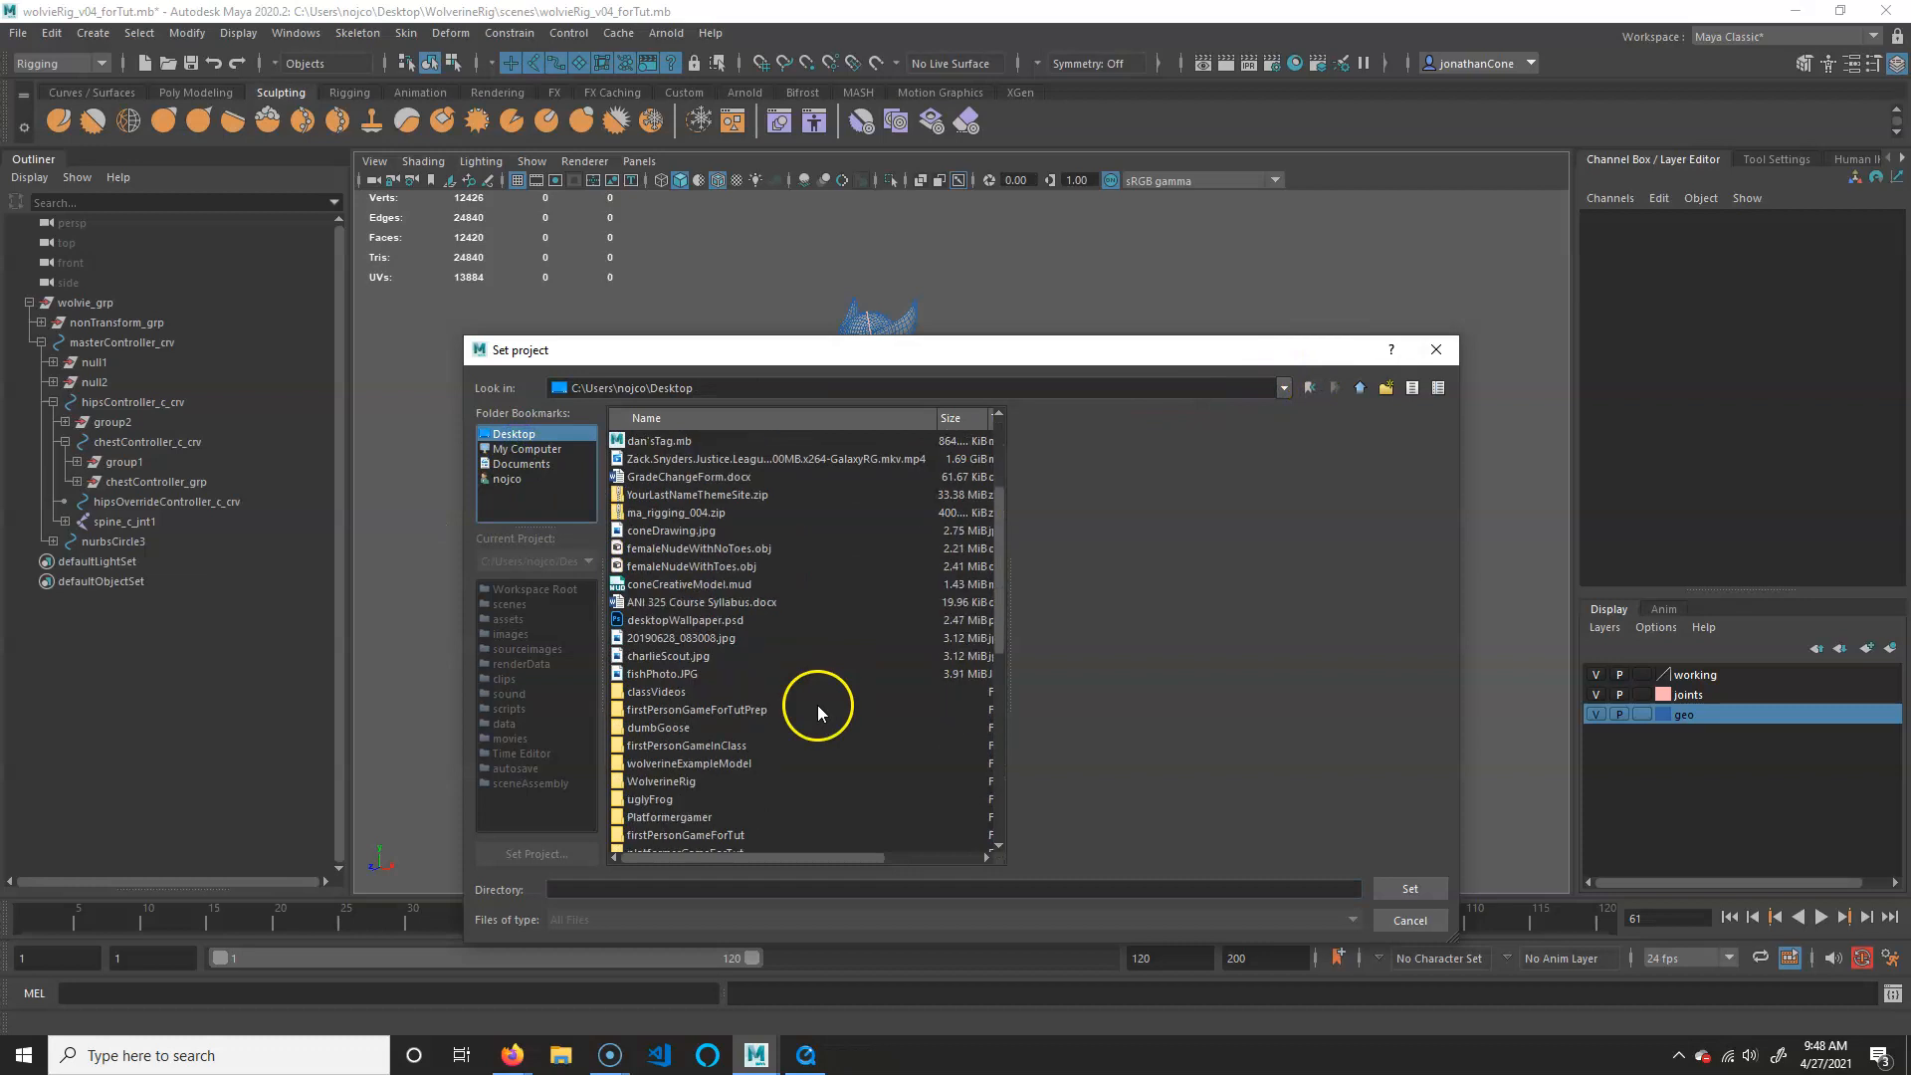
pyautogui.doubleClick(667, 781)
pyautogui.click(711, 594)
pyautogui.click(1410, 888)
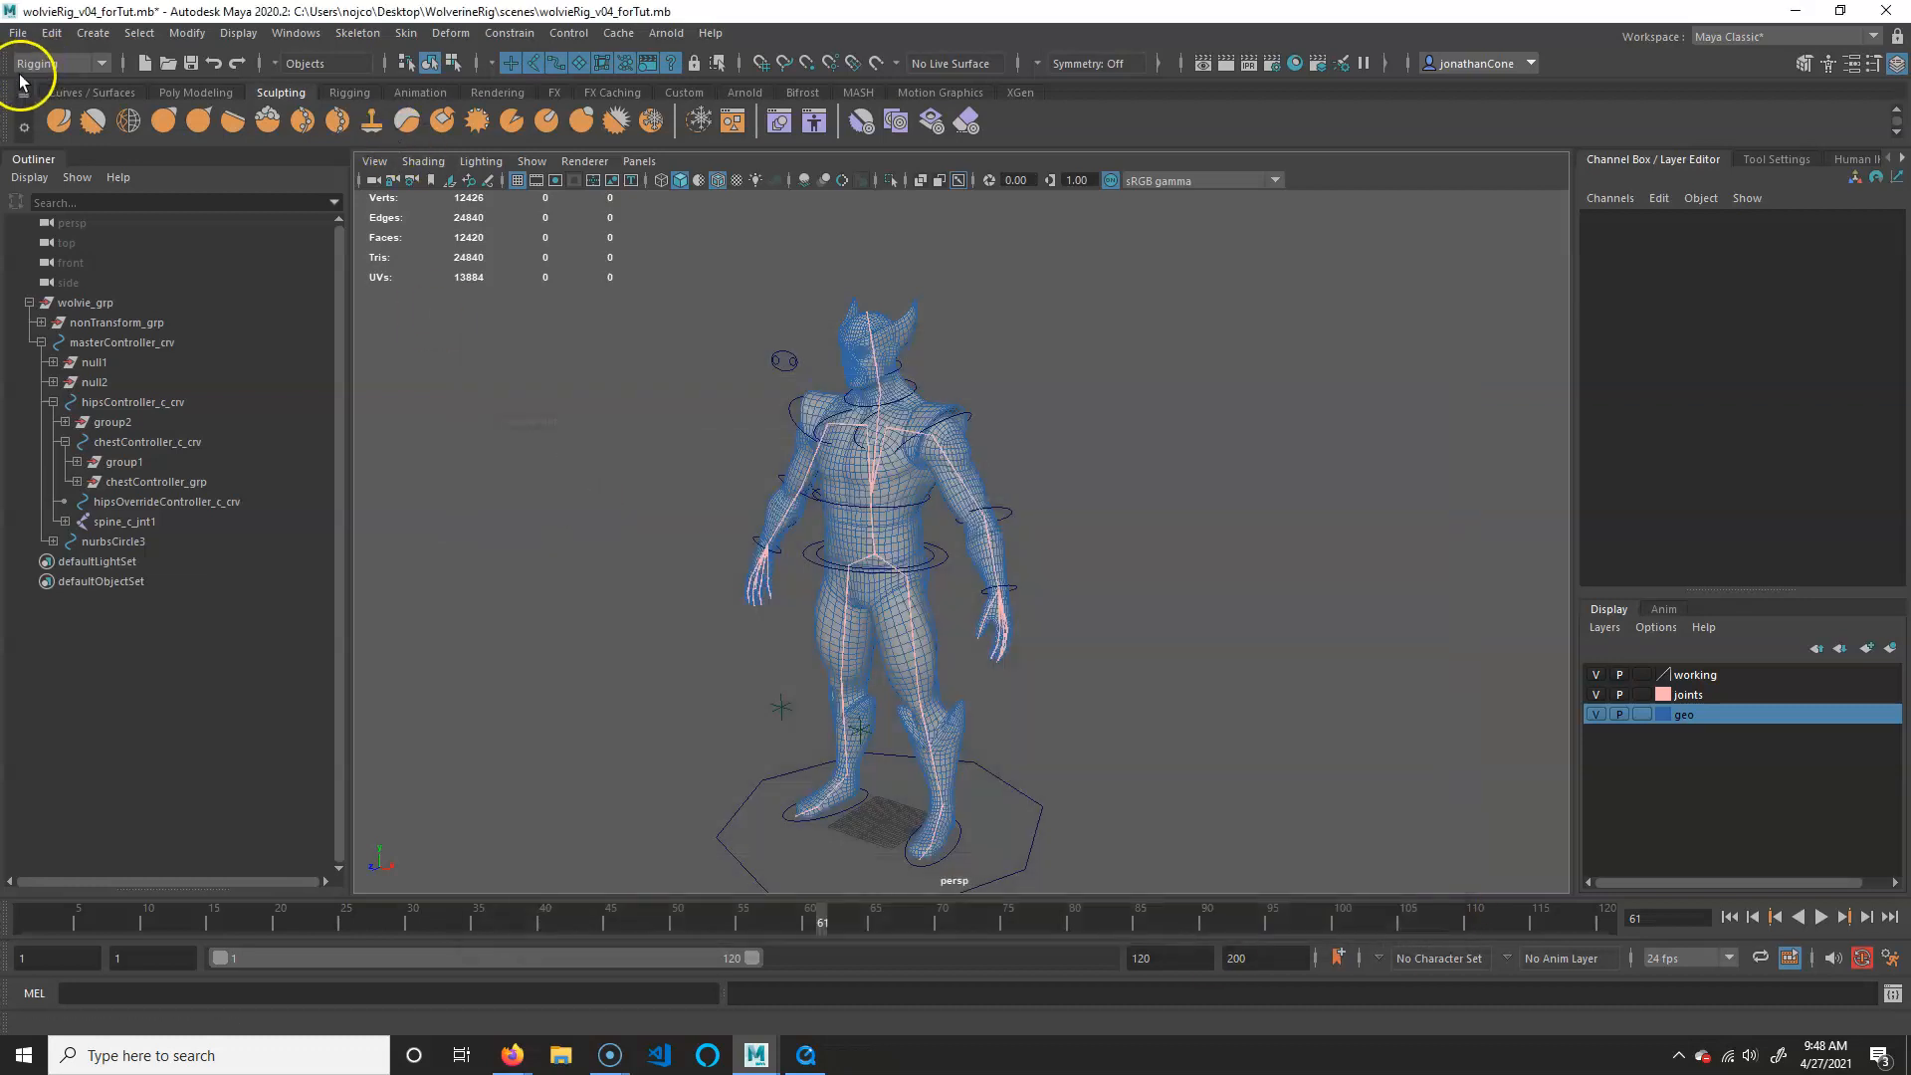
# Save the rig scene under the new name wolvie_RIG in the WolverineRig project's scenes folder
pyautogui.click(22, 34)
pyautogui.click(90, 140)
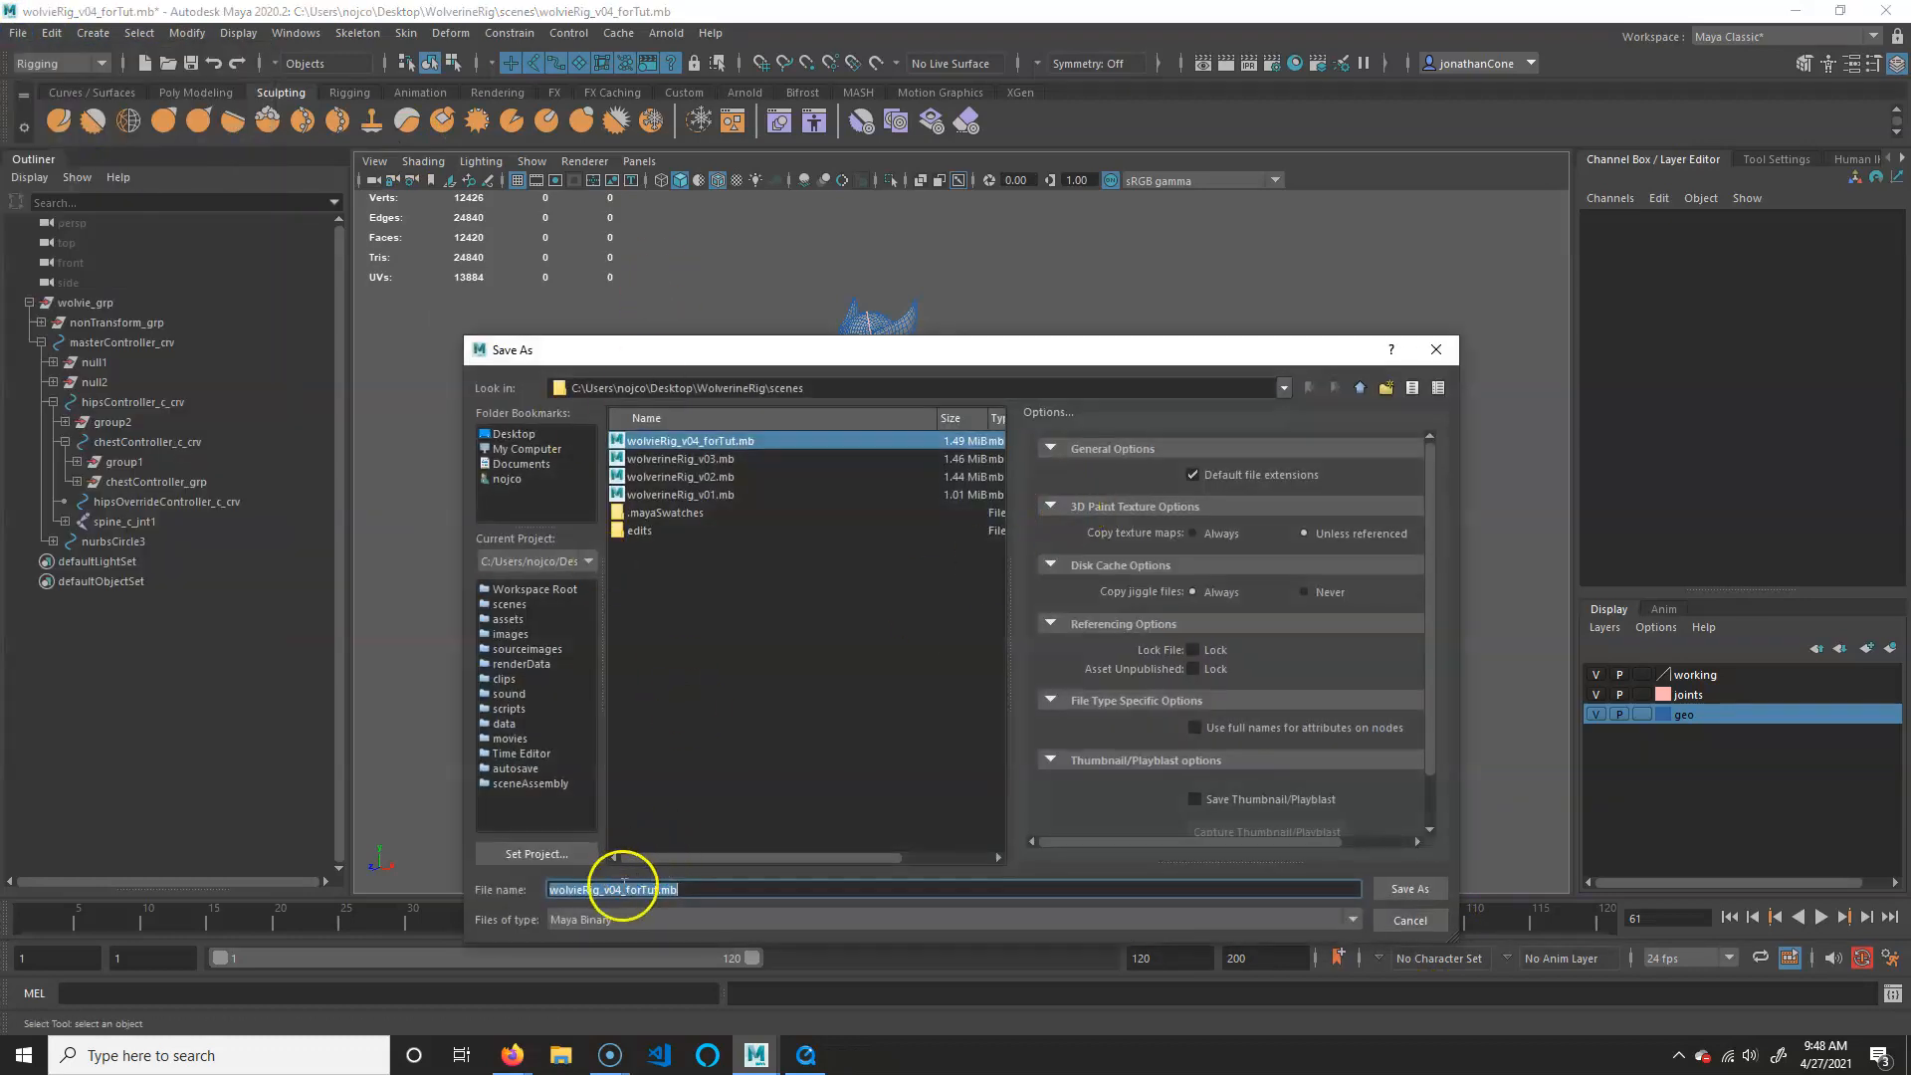
pyautogui.click(697, 890)
pyautogui.write('_RIG')
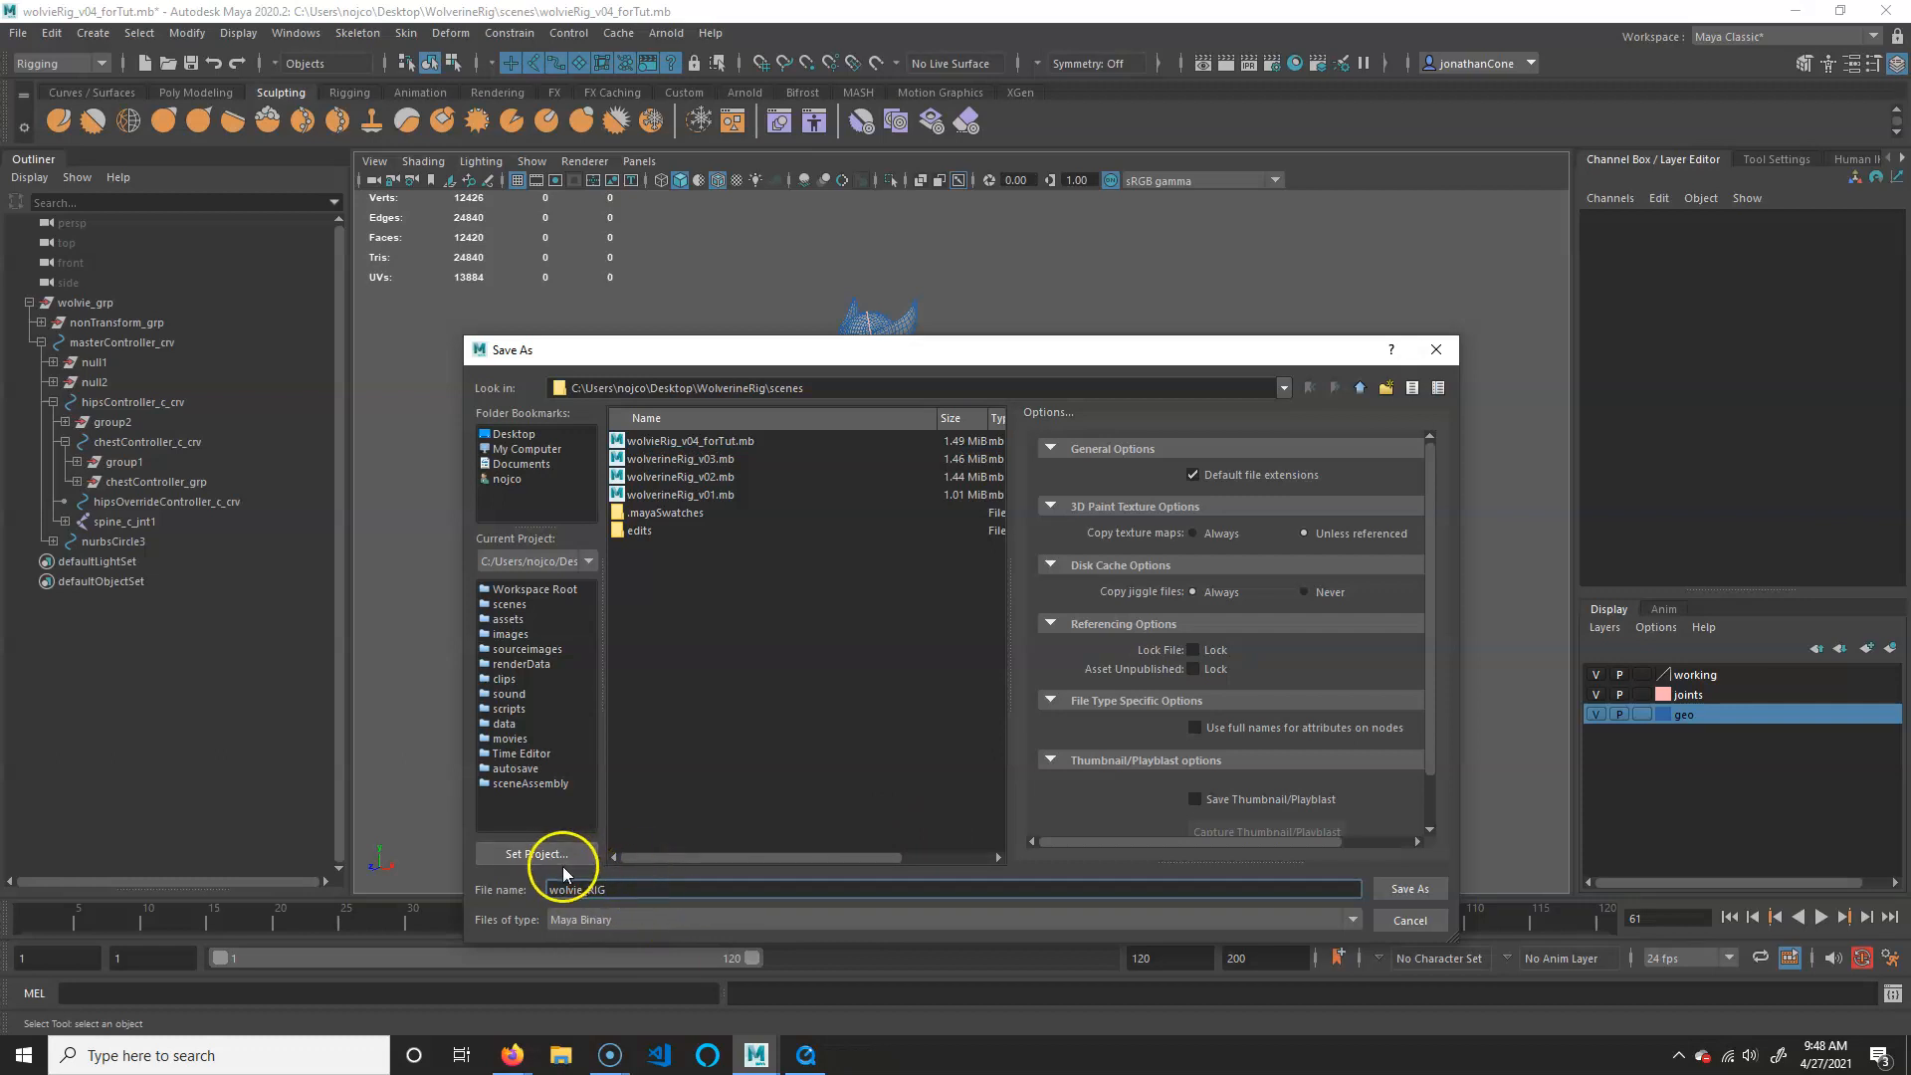
pyautogui.click(618, 892)
pyautogui.click(621, 890)
pyautogui.click(1407, 889)
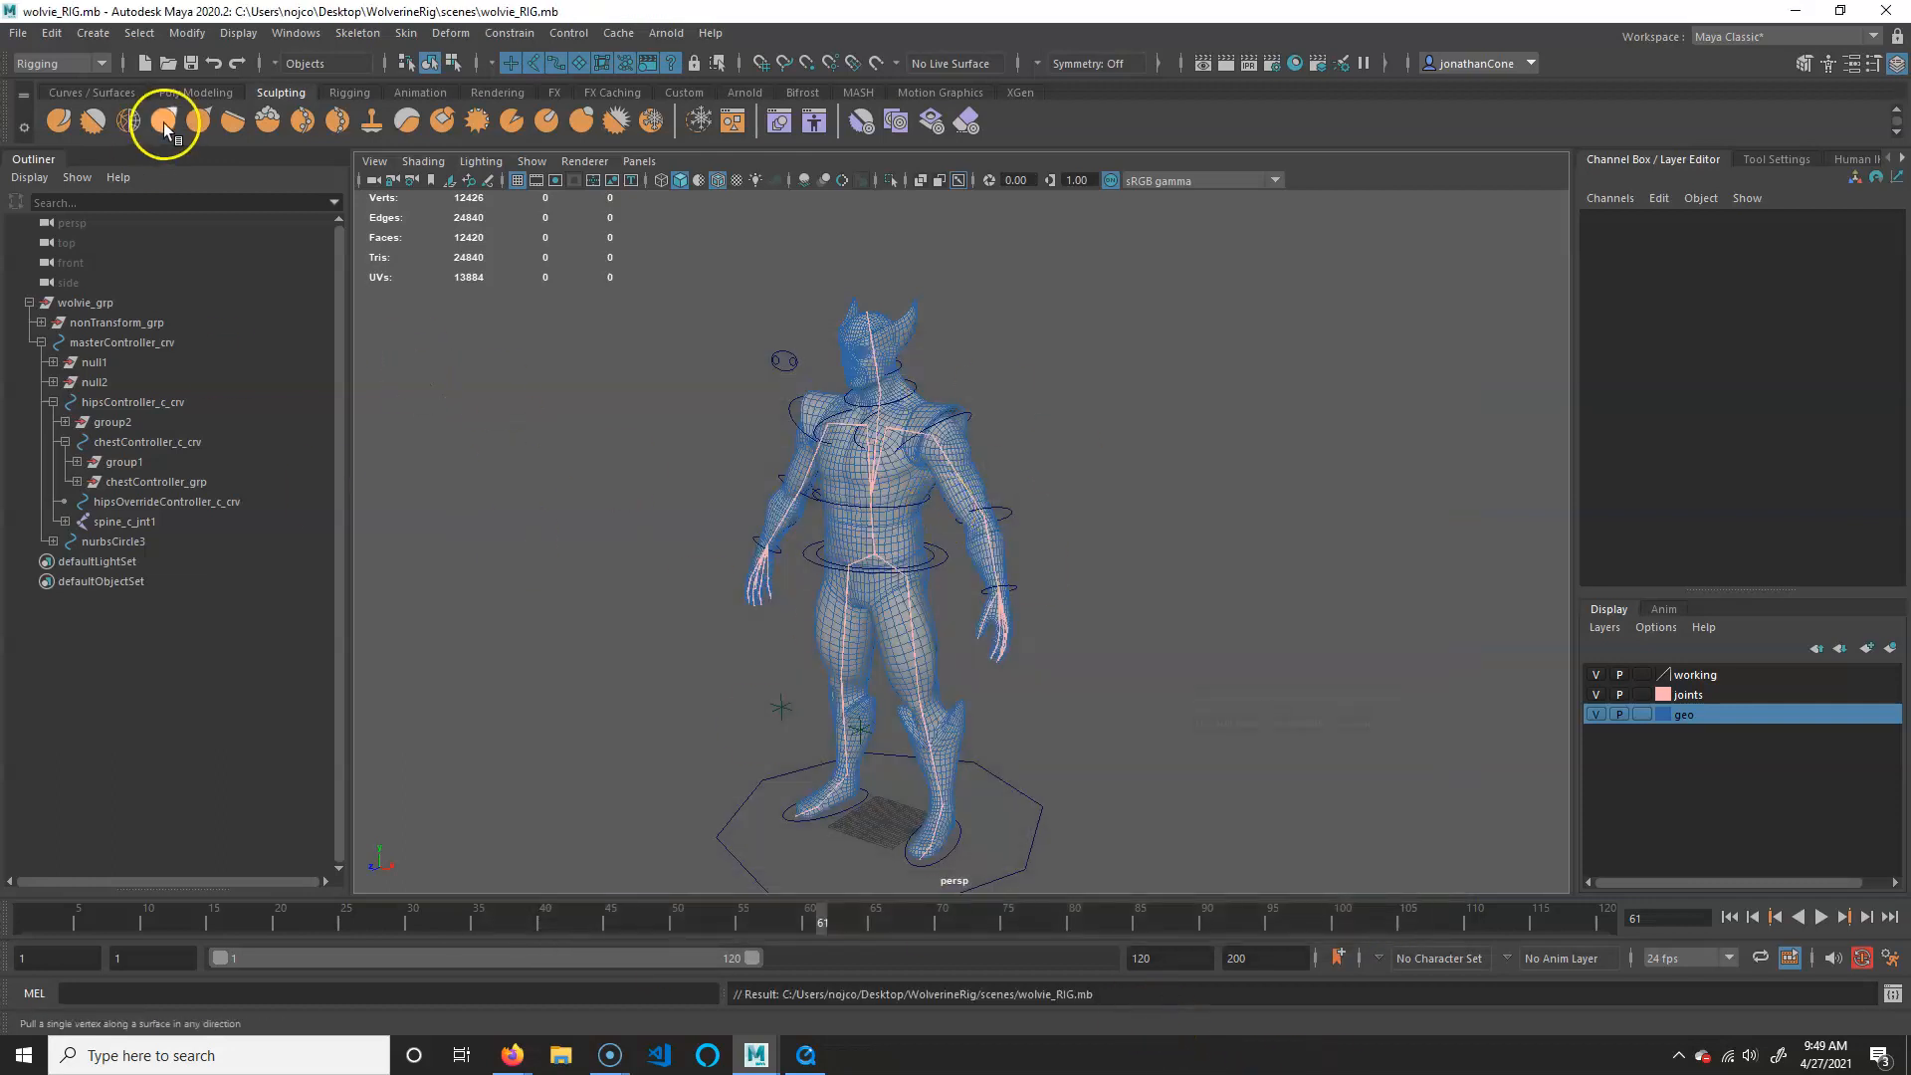
# Start a new scene and bring in wolvie_RIG.mb as a file reference with the default options
pyautogui.click(20, 33)
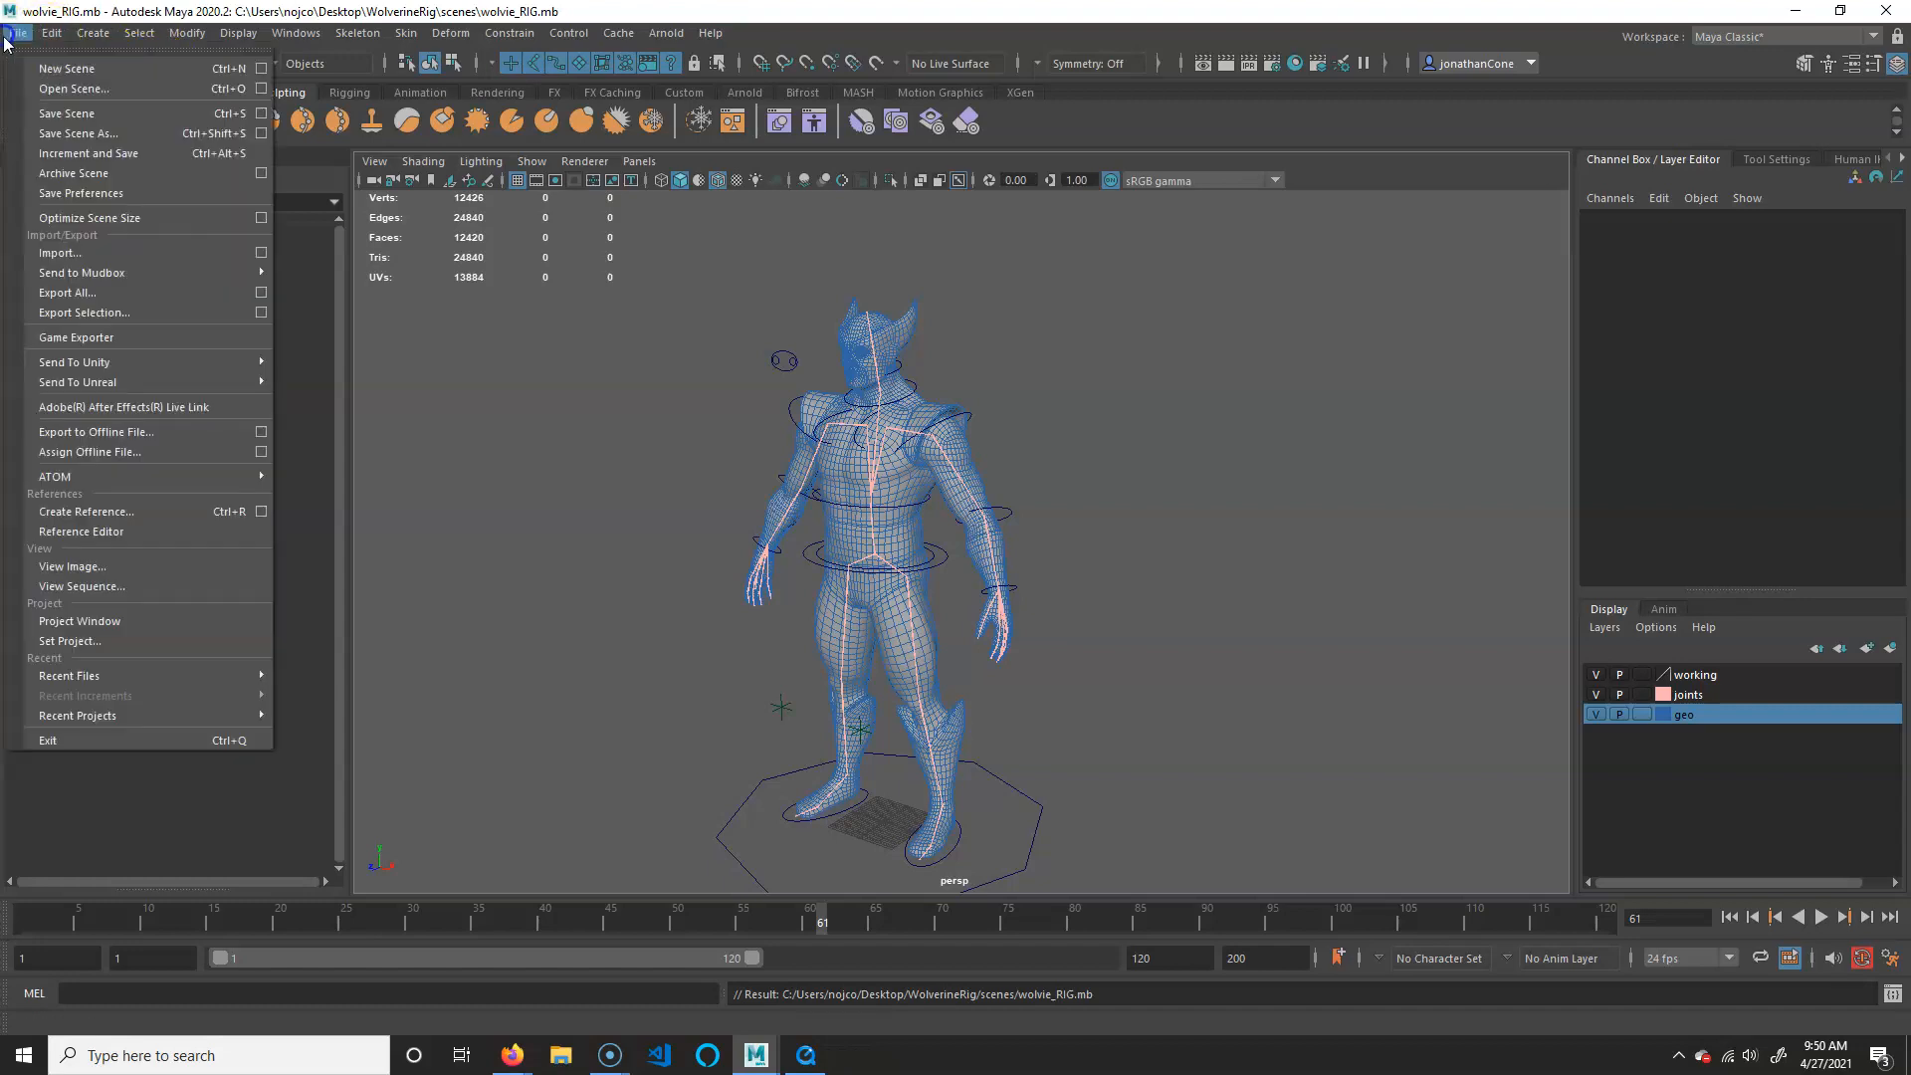
pyautogui.click(40, 69)
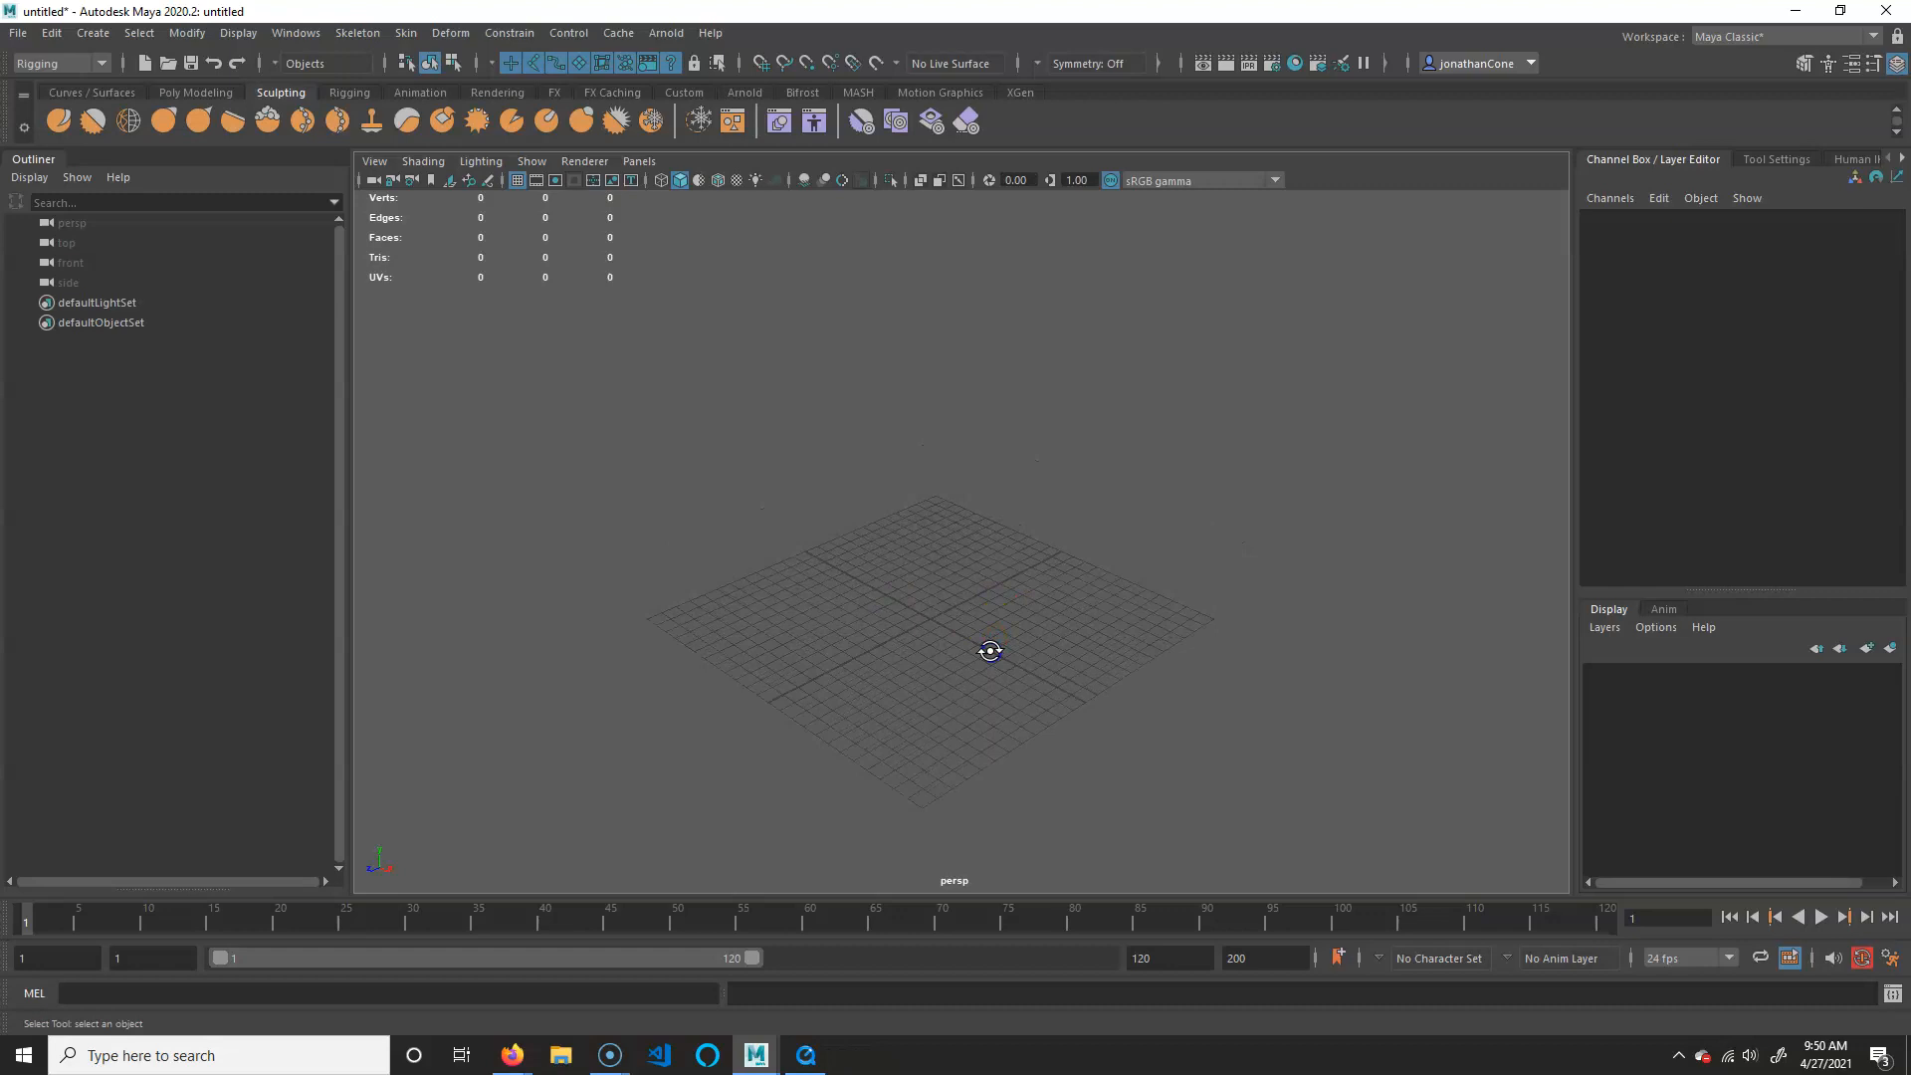
pyautogui.click(20, 38)
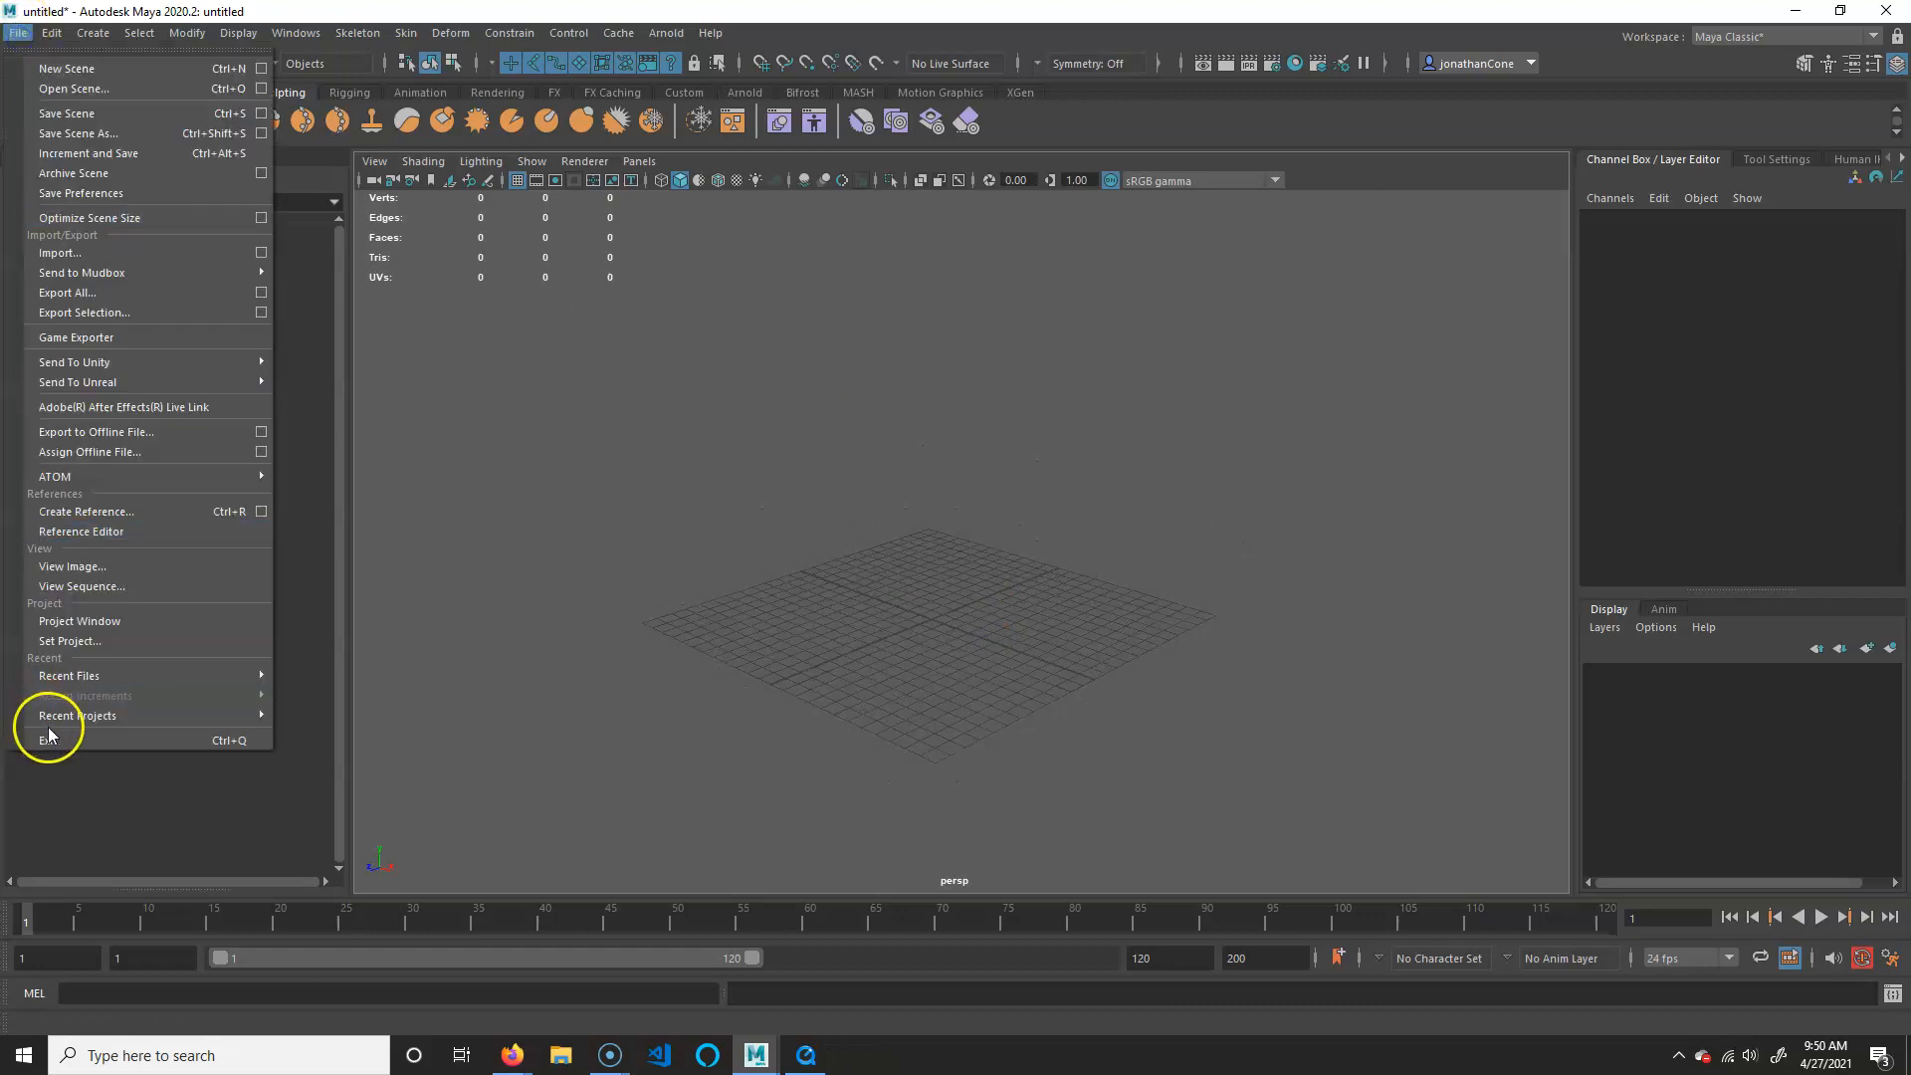
pyautogui.click(129, 513)
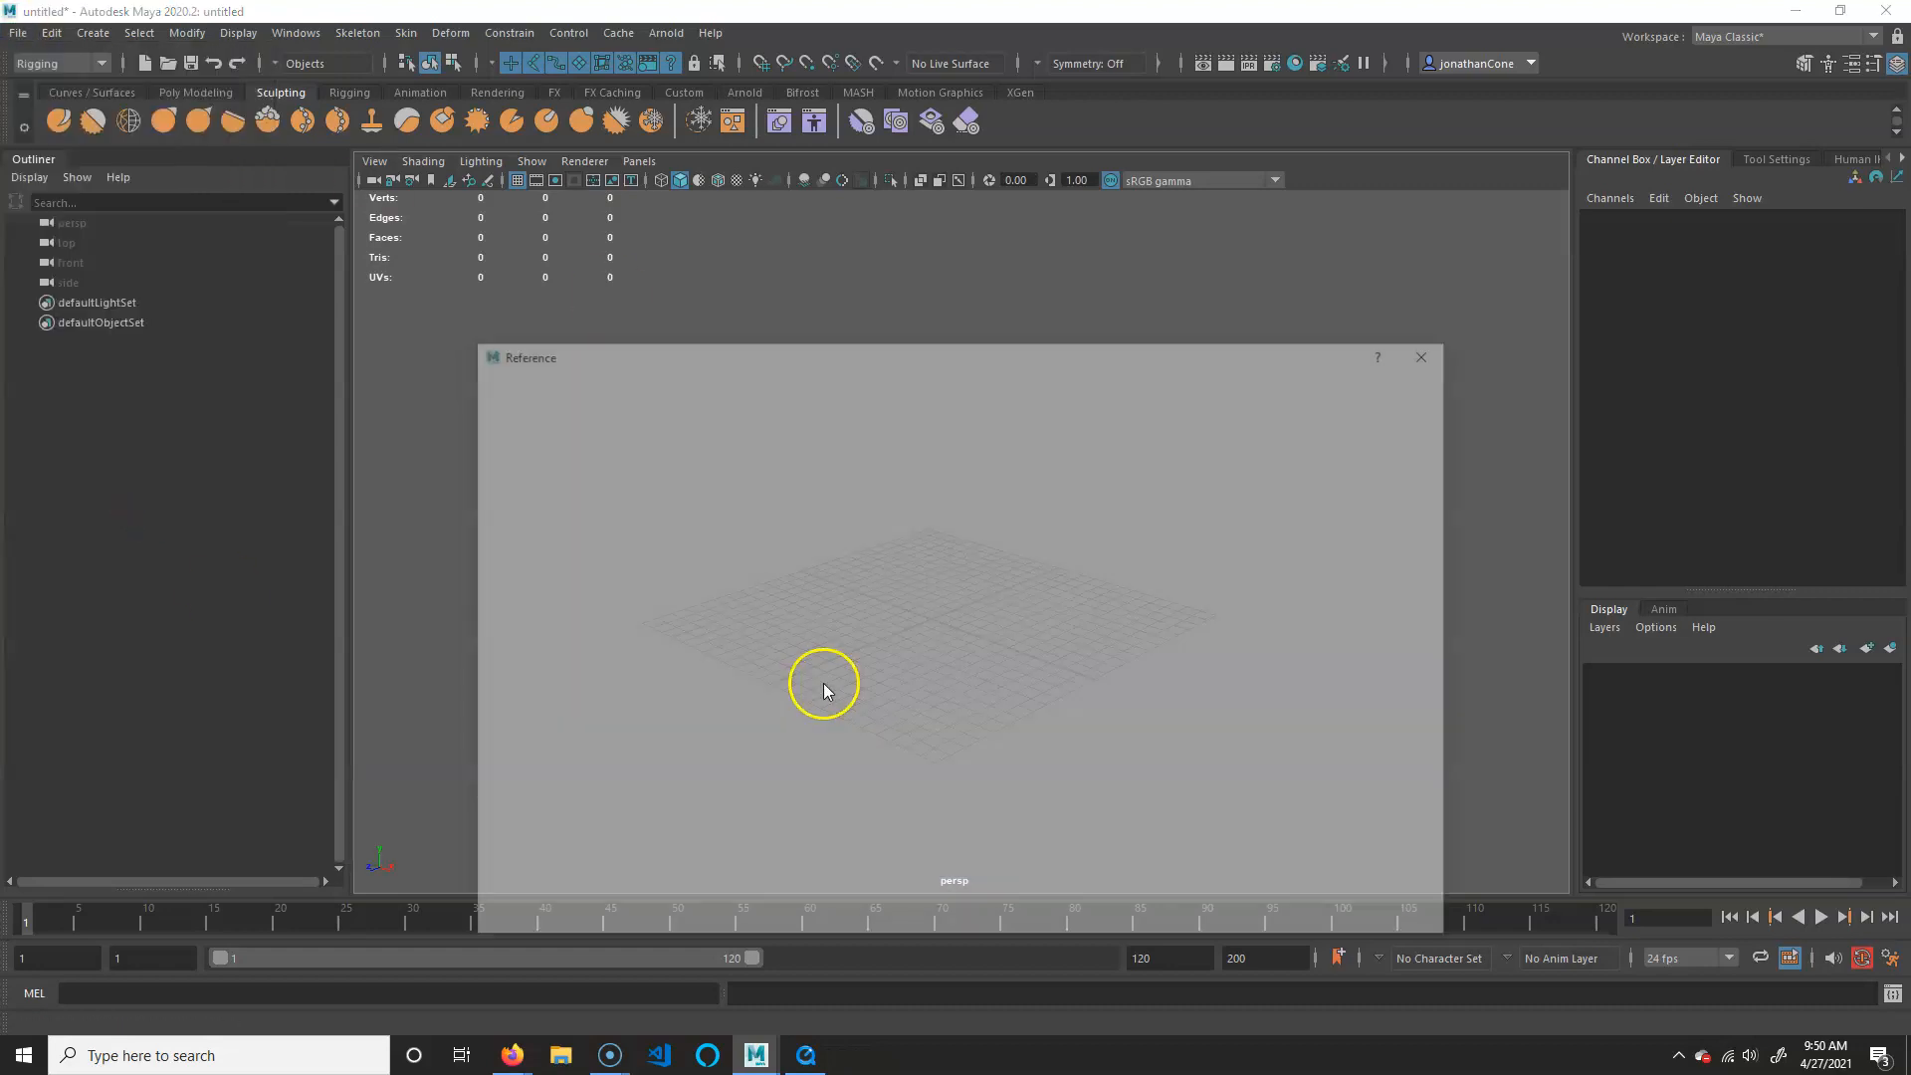
pyautogui.click(621, 447)
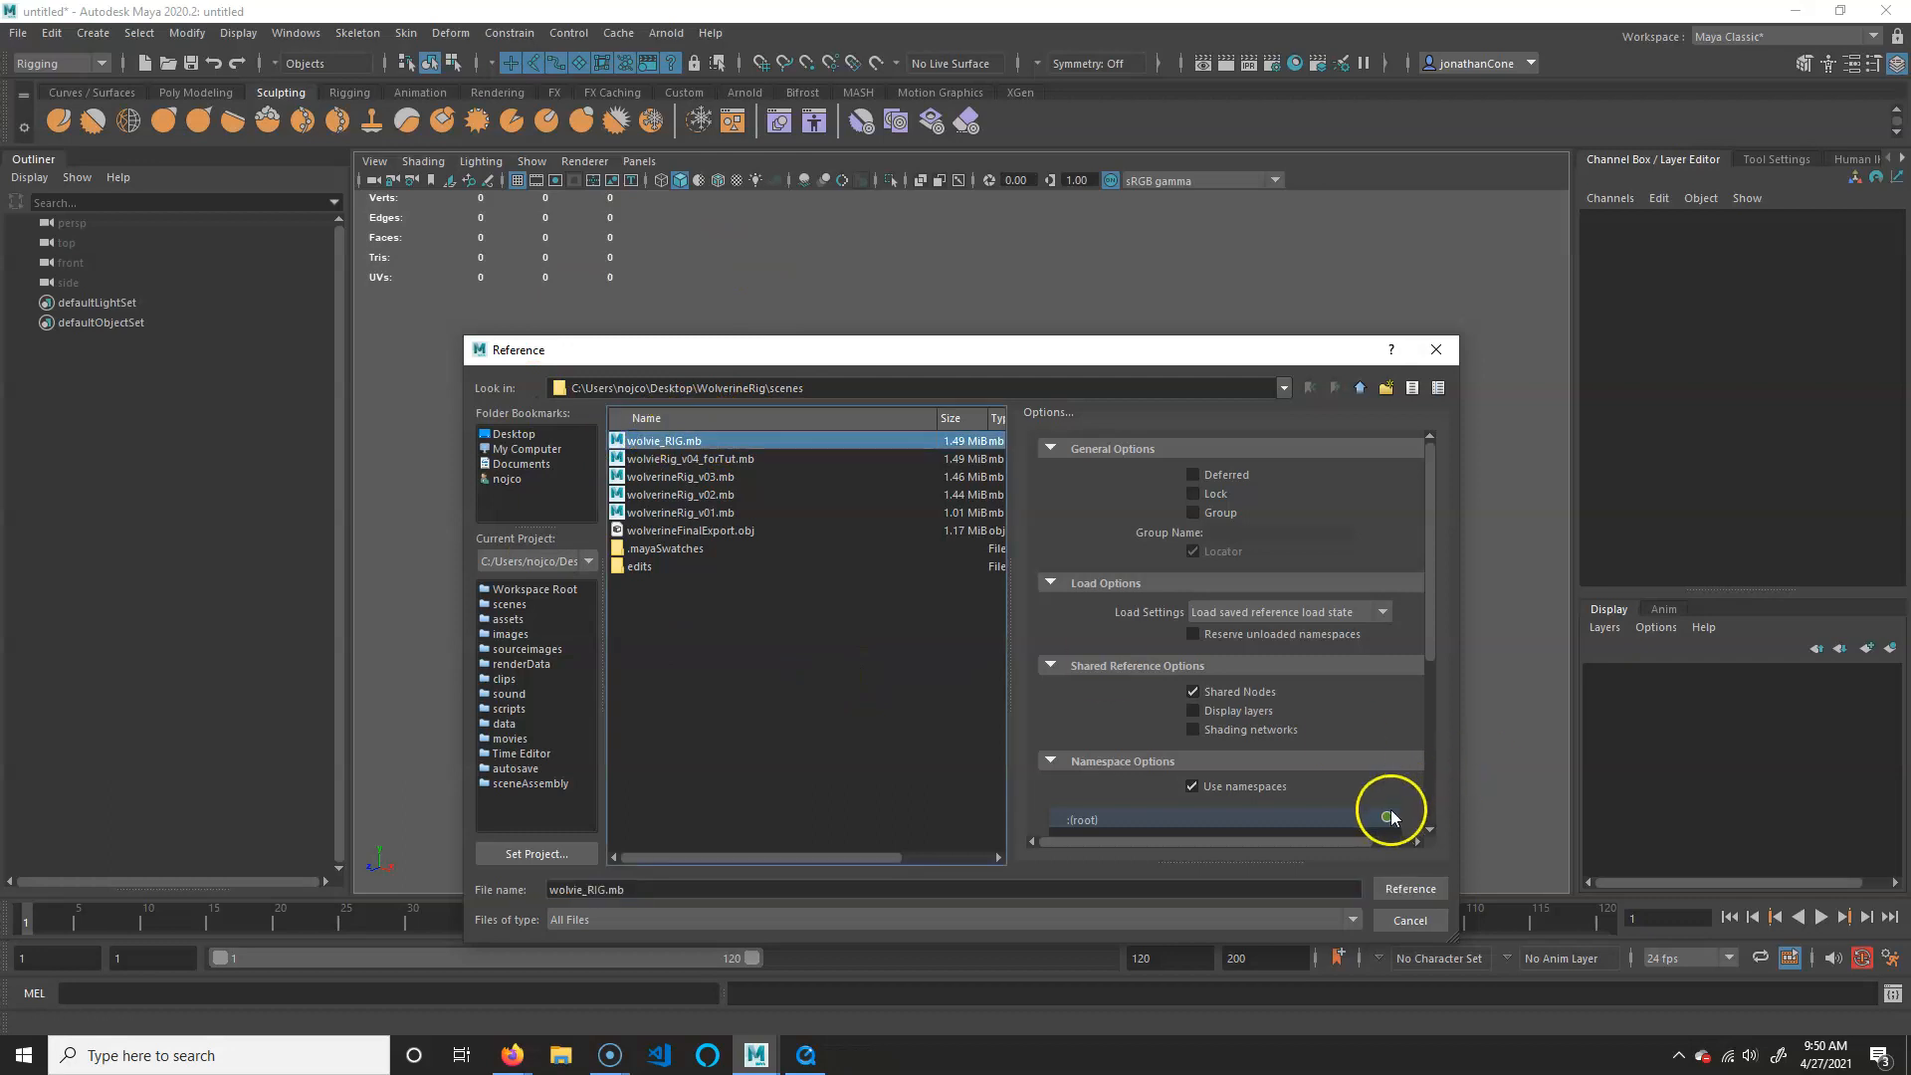
pyautogui.click(1418, 887)
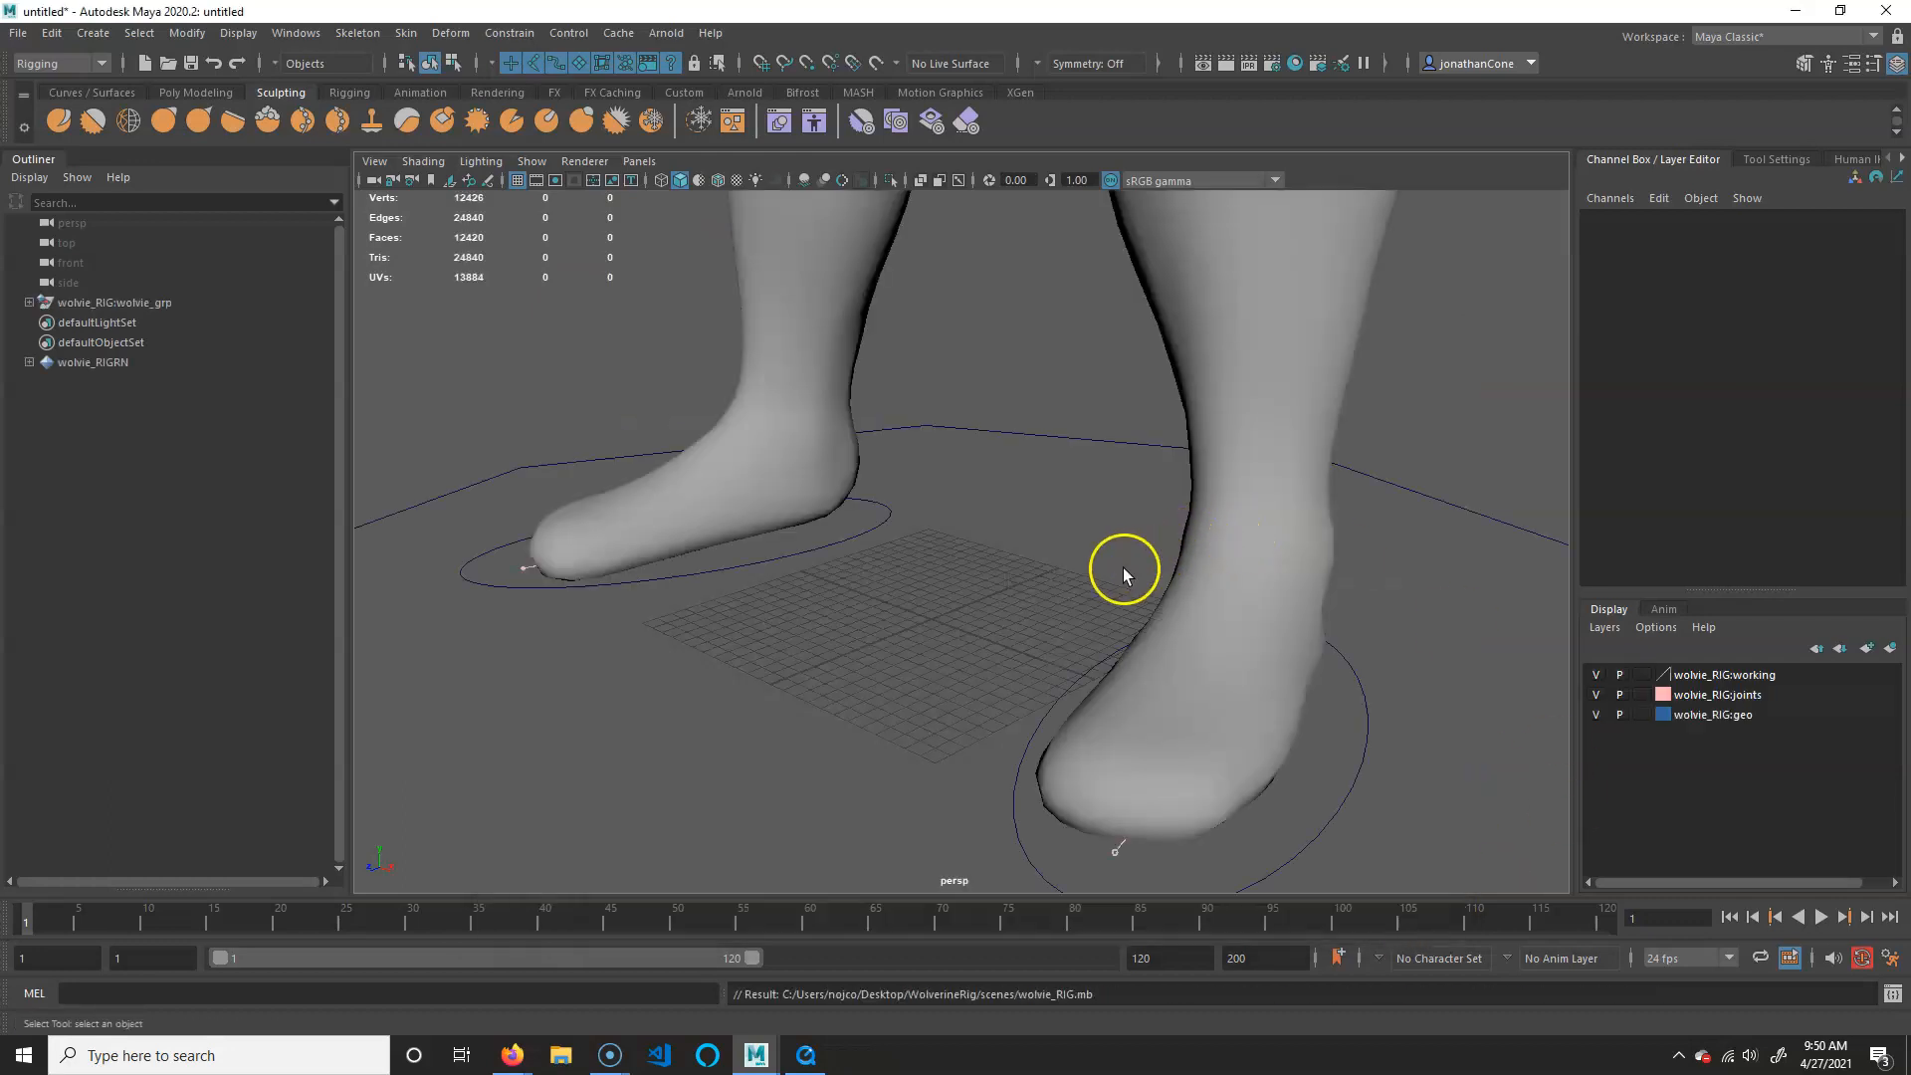
pyautogui.scroll(-6, 1121, 567)
pyautogui.keyDown('alt'); pyautogui.moveTo(1067, 633); pyautogui.dragTo(879, 760); pyautogui.keyUp('alt')
pyautogui.keyDown('alt'); pyautogui.moveTo(968, 801); pyautogui.dragTo(1025, 756, button='right'); pyautogui.keyUp('alt')
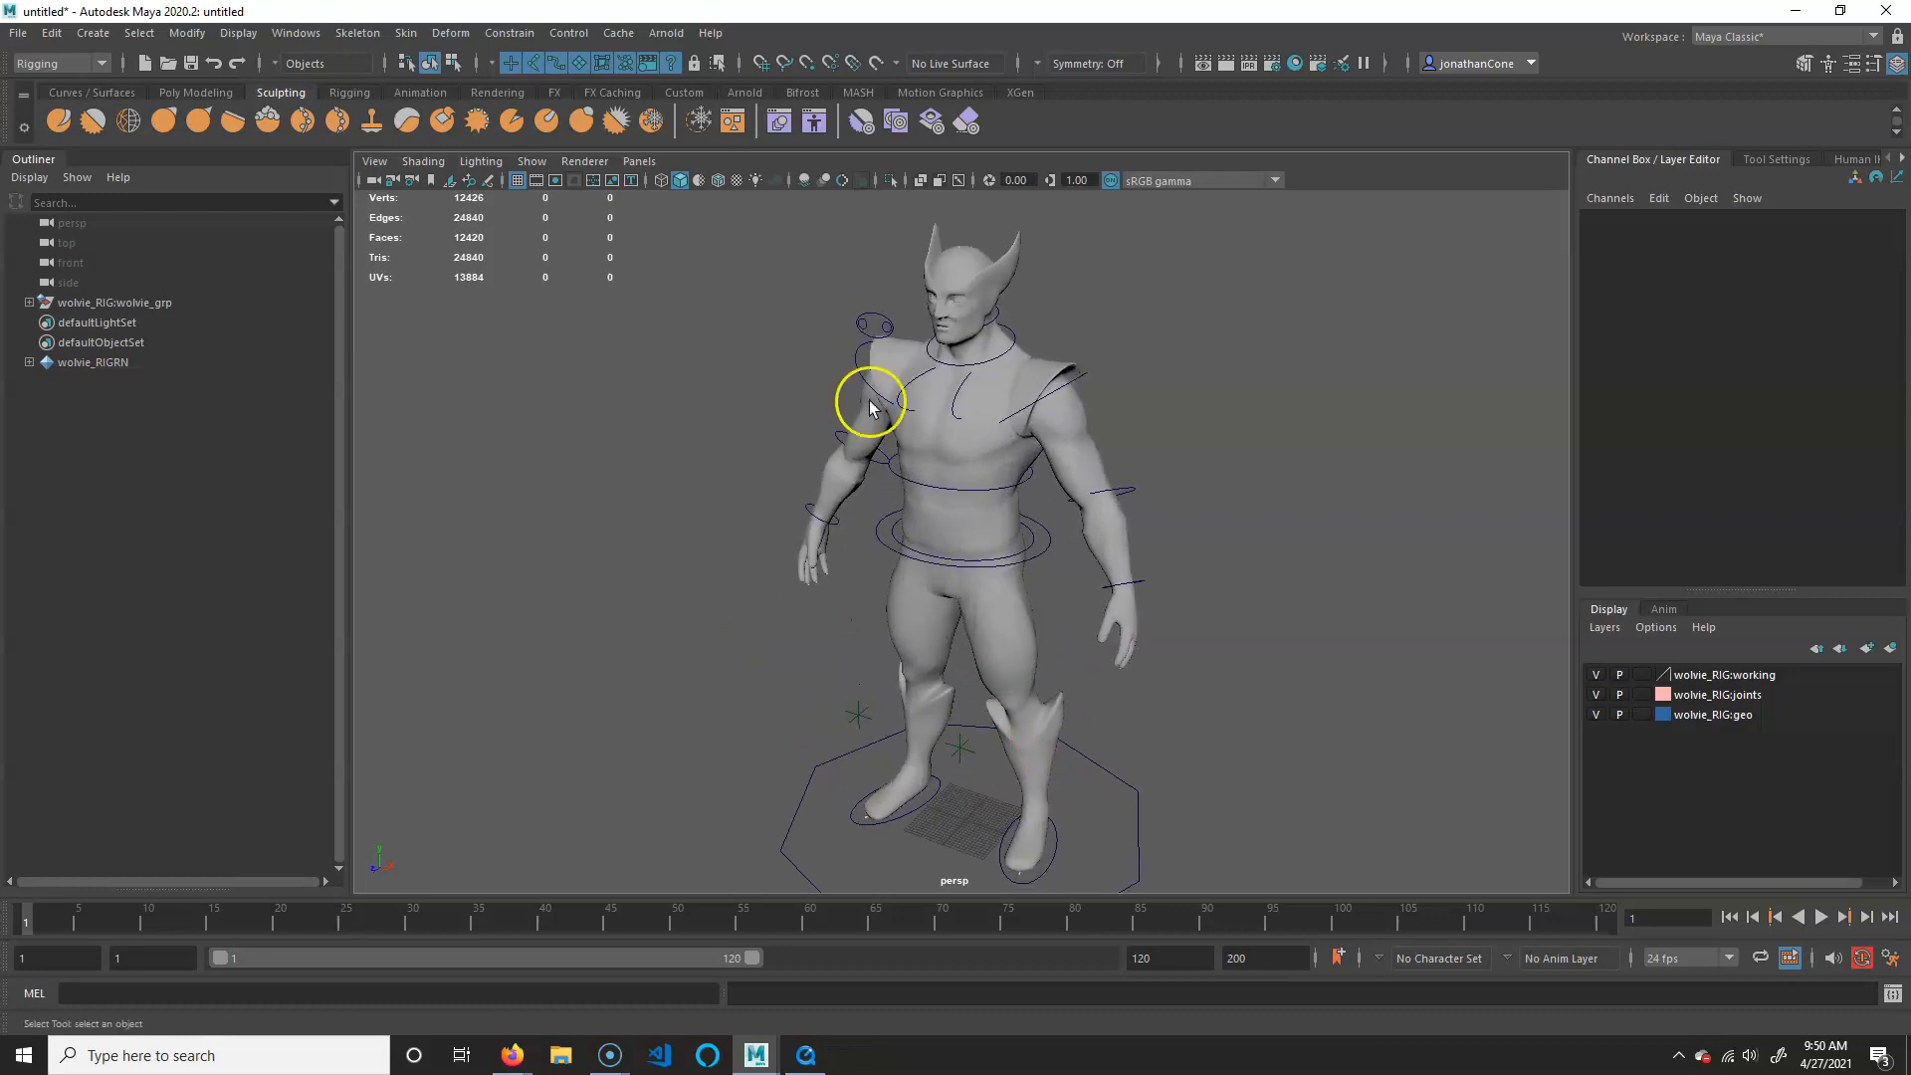
# Try to delete parts of the referenced rig, including the hips, shoulder and neck controllers and the character mesh
pyautogui.click(1047, 550)
pyautogui.press('Delete')
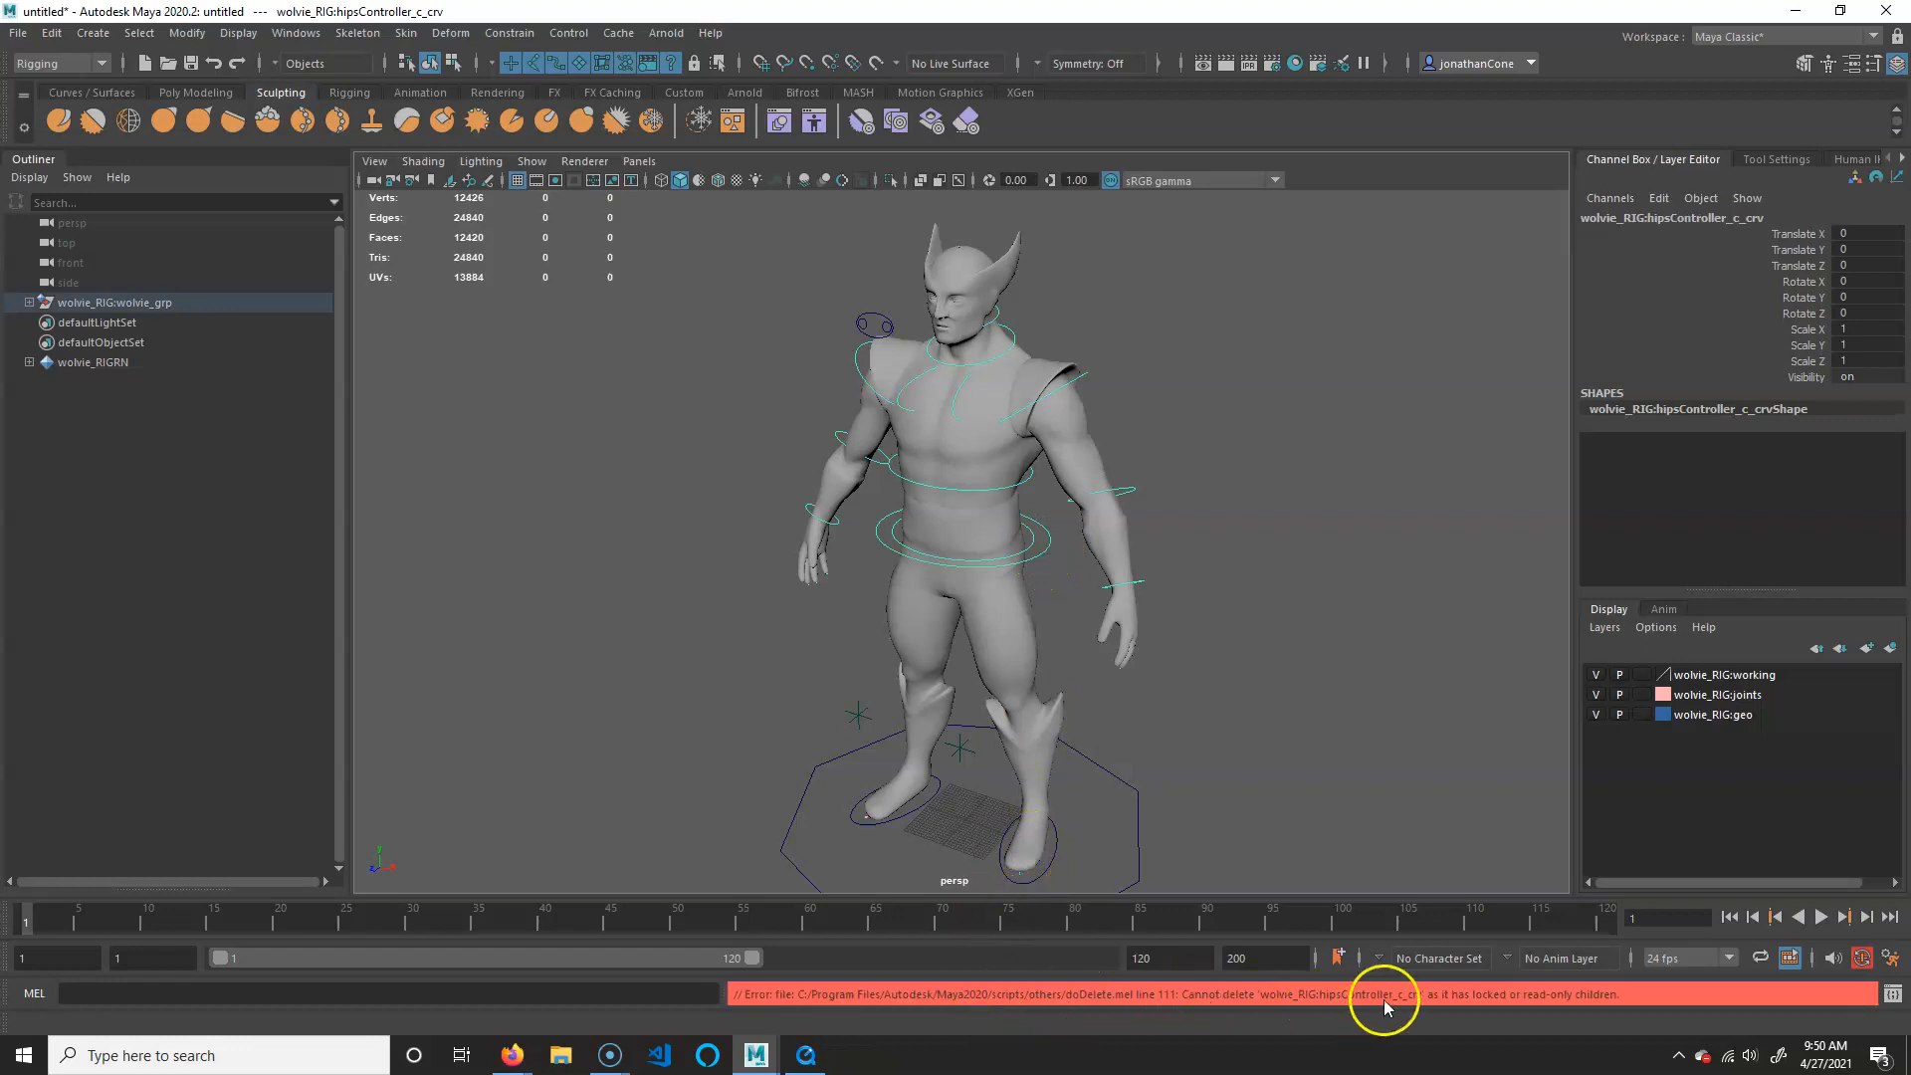
pyautogui.moveTo(1162, 793); pyautogui.dragTo(1178, 810)
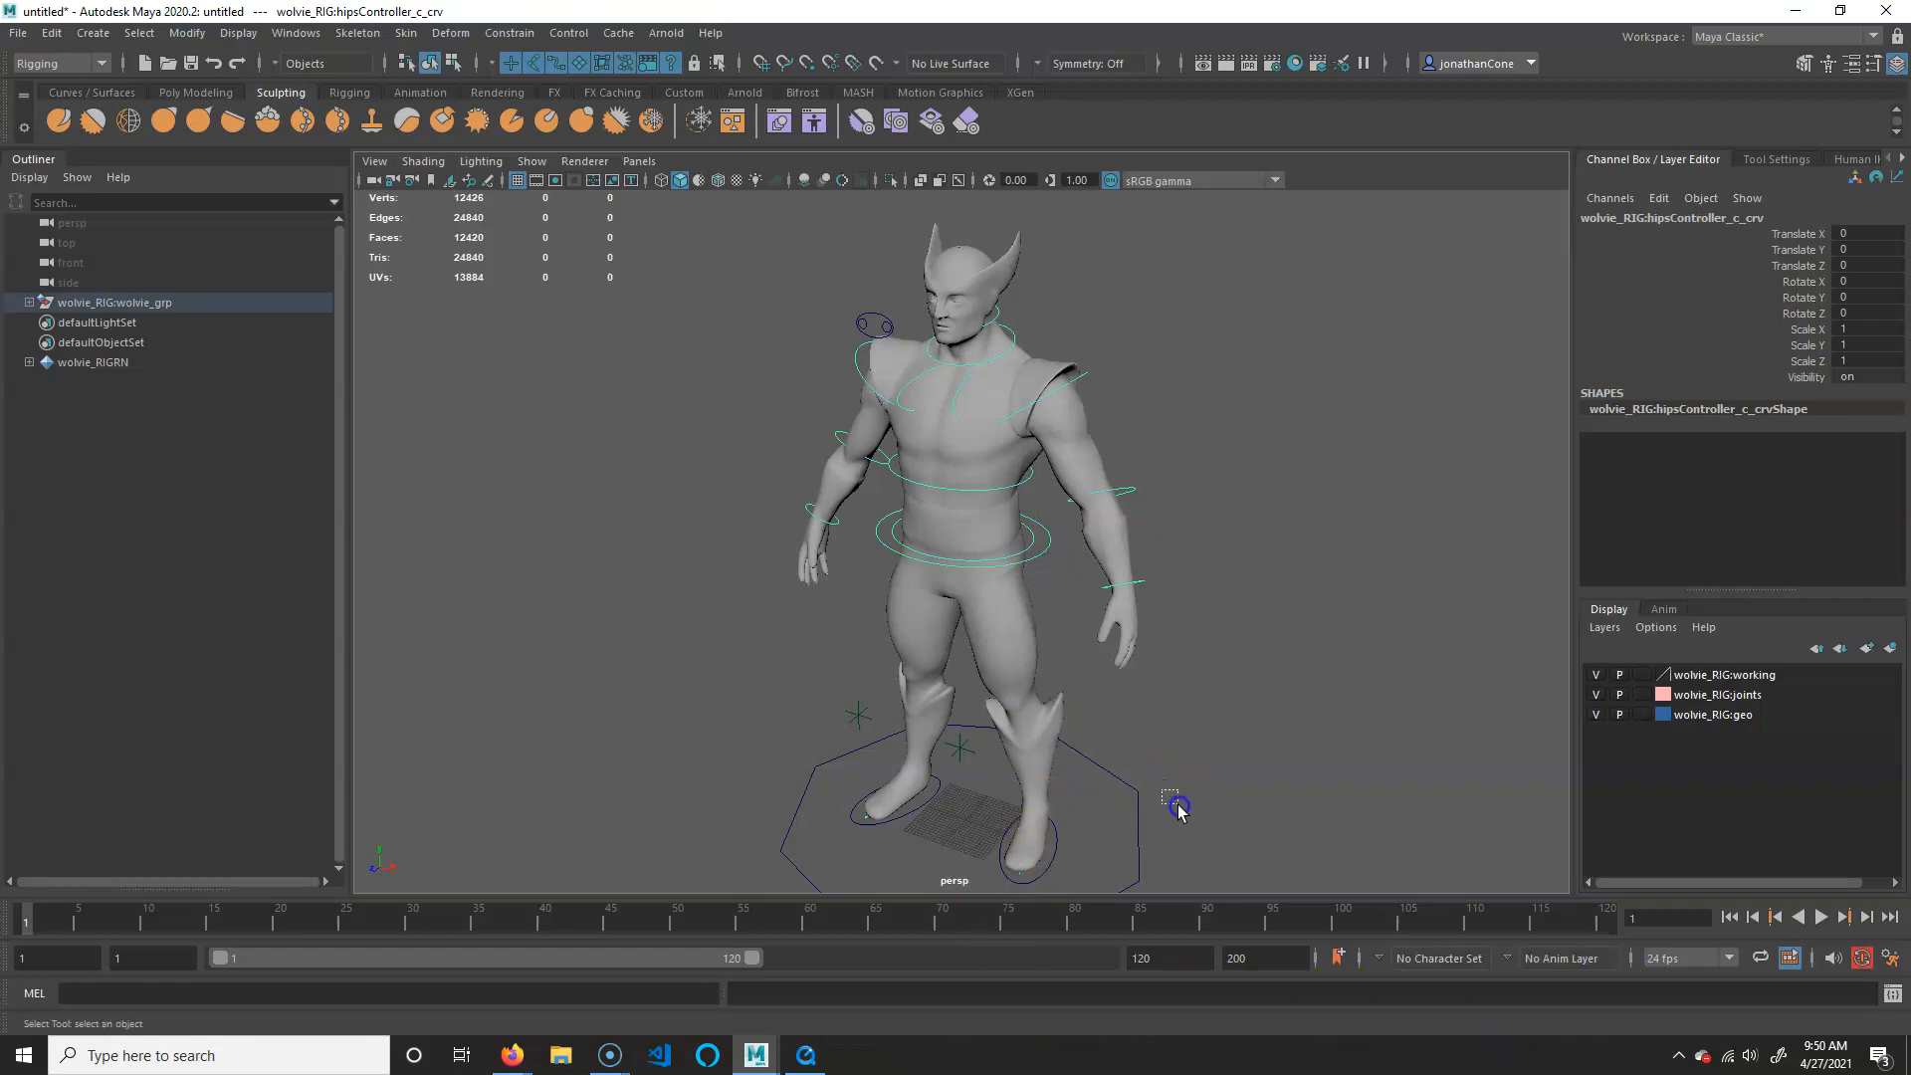
pyautogui.moveTo(1119, 899); pyautogui.dragTo(1119, 893)
pyautogui.press('Delete')
pyautogui.click(1086, 376)
pyautogui.press('Delete')
pyautogui.click(987, 336)
pyautogui.press('Delete')
pyautogui.click(1073, 267)
pyautogui.click(947, 265)
pyautogui.press('Delete')
pyautogui.click(1106, 247)
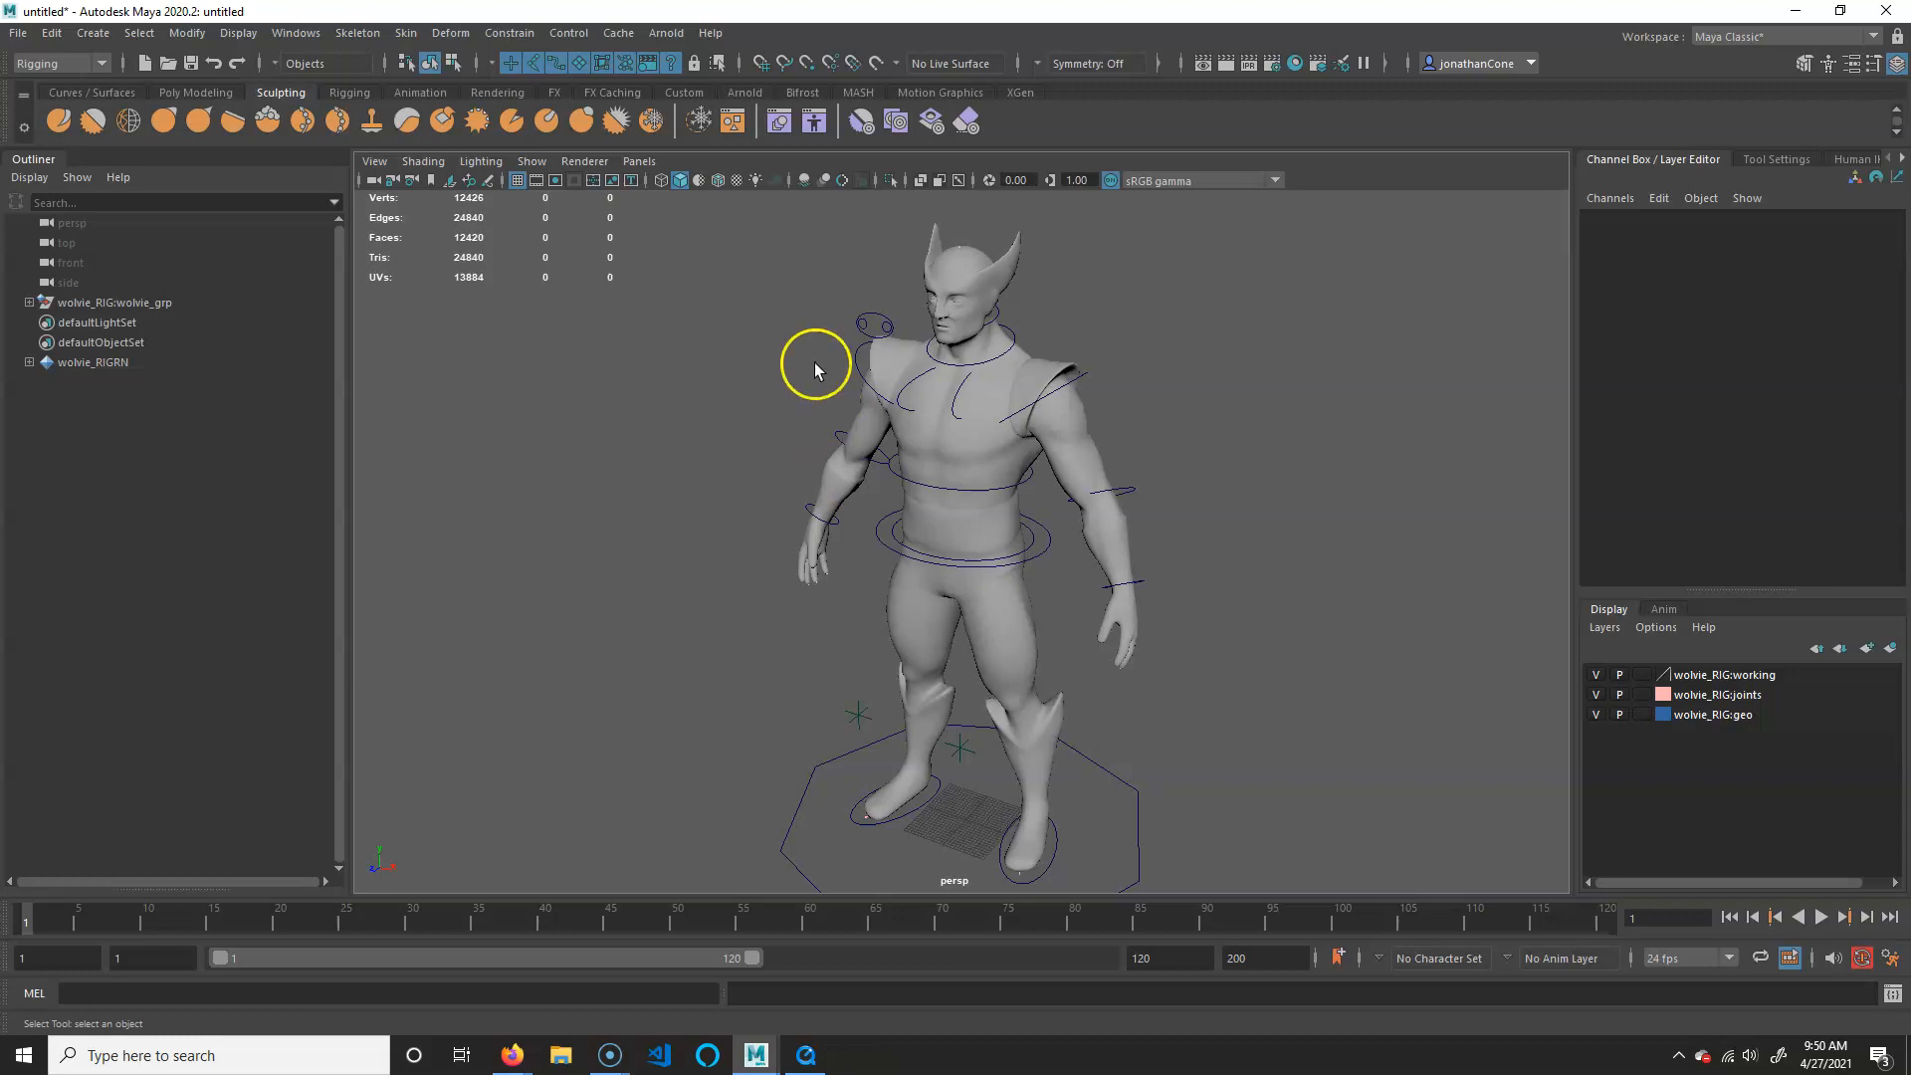
# Test the referenced rig by rotating the FK shoulder controller of the character's left arm, then clear the selection
pyautogui.click(1083, 372)
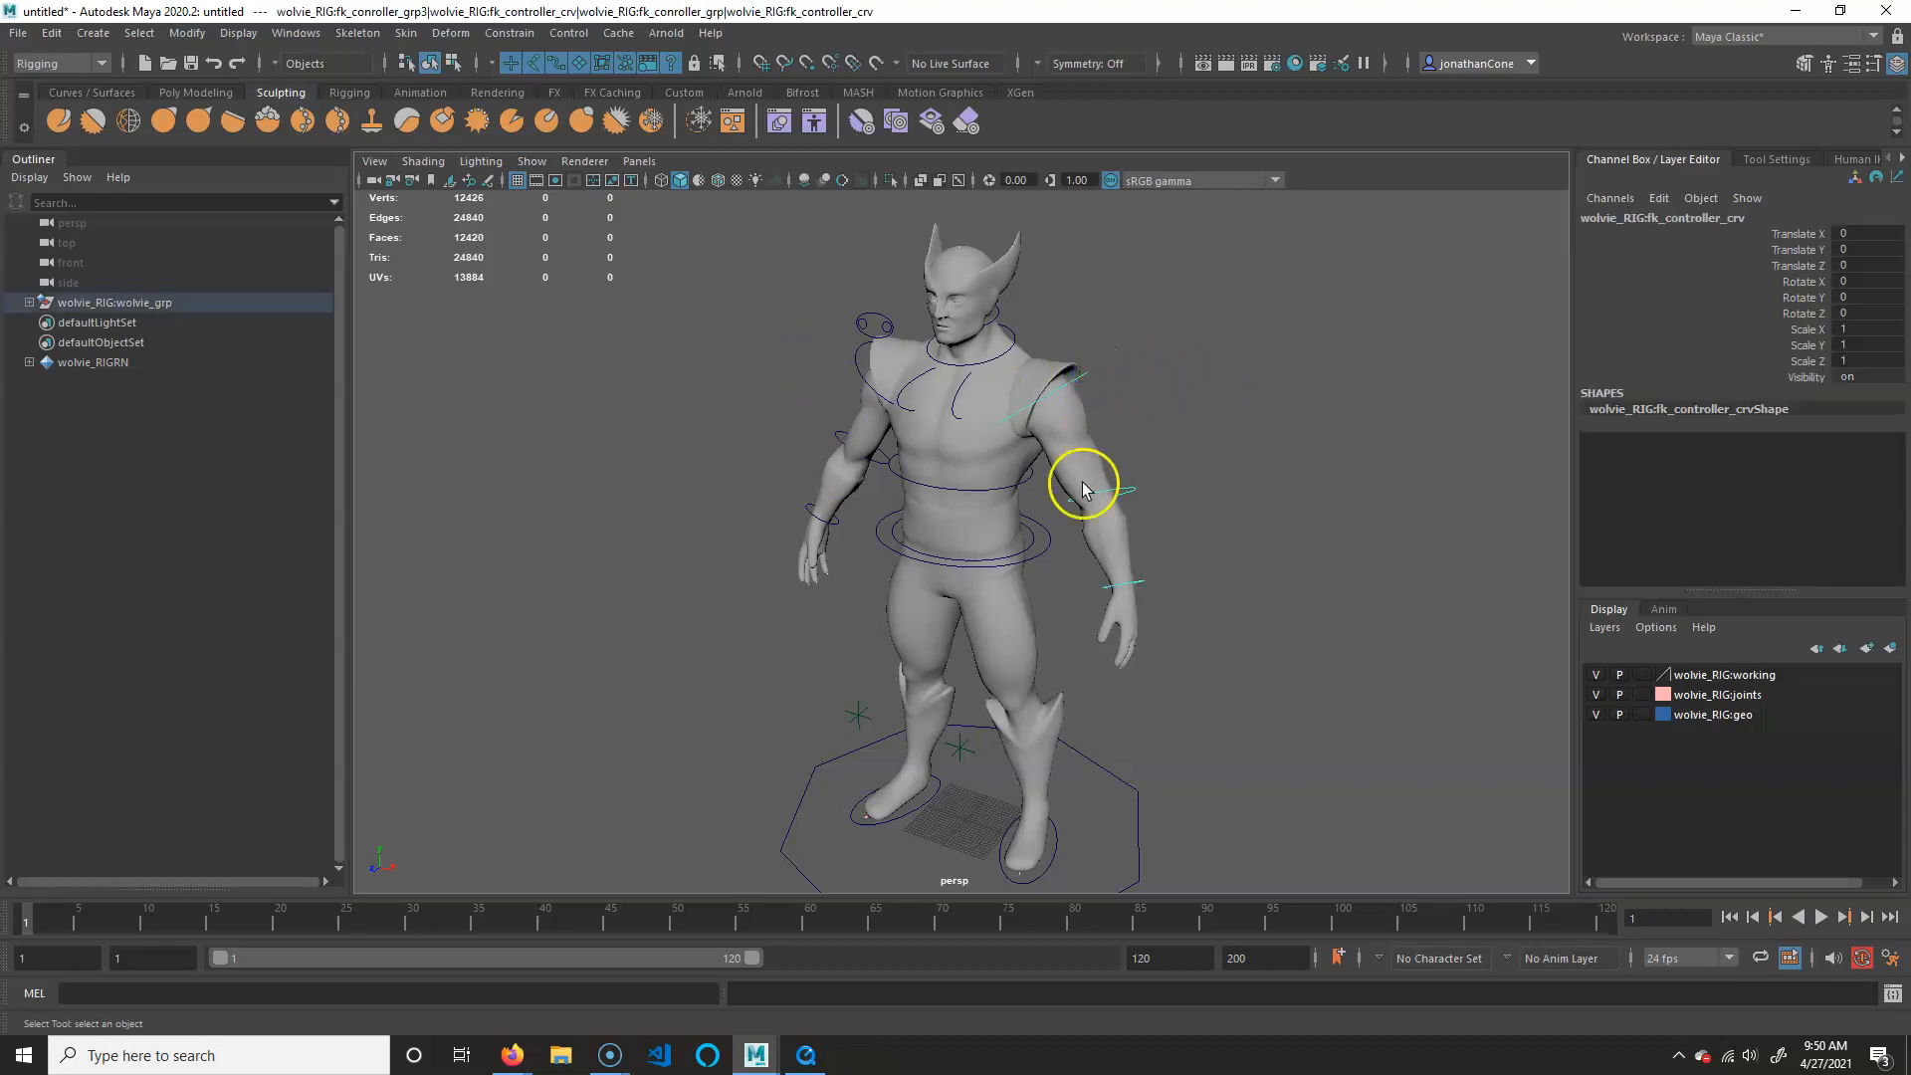
pyautogui.press('e')
pyautogui.moveTo(1080, 458); pyautogui.dragTo(1035, 517)
pyautogui.click(1372, 327)
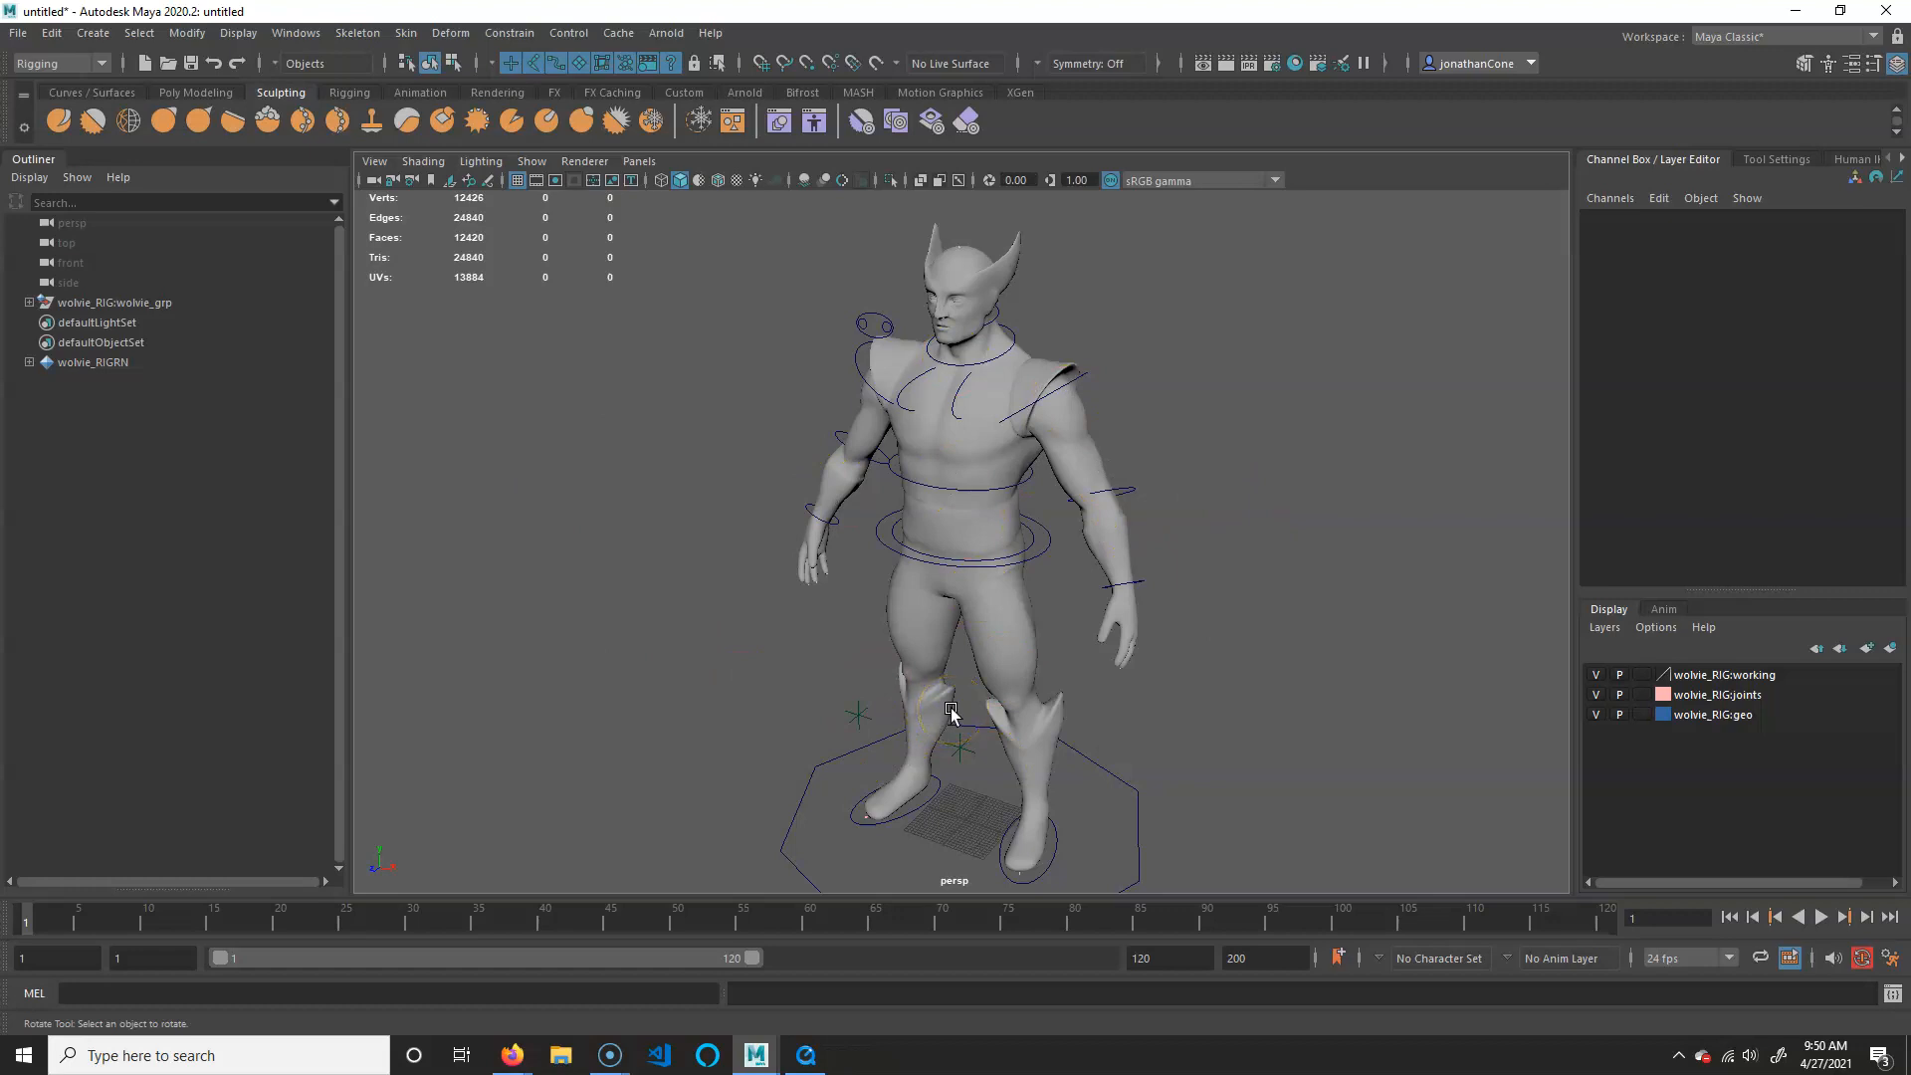
# Select the rig's master controller, then undock and close the Outliner to give the viewport more room
pyautogui.click(1133, 834)
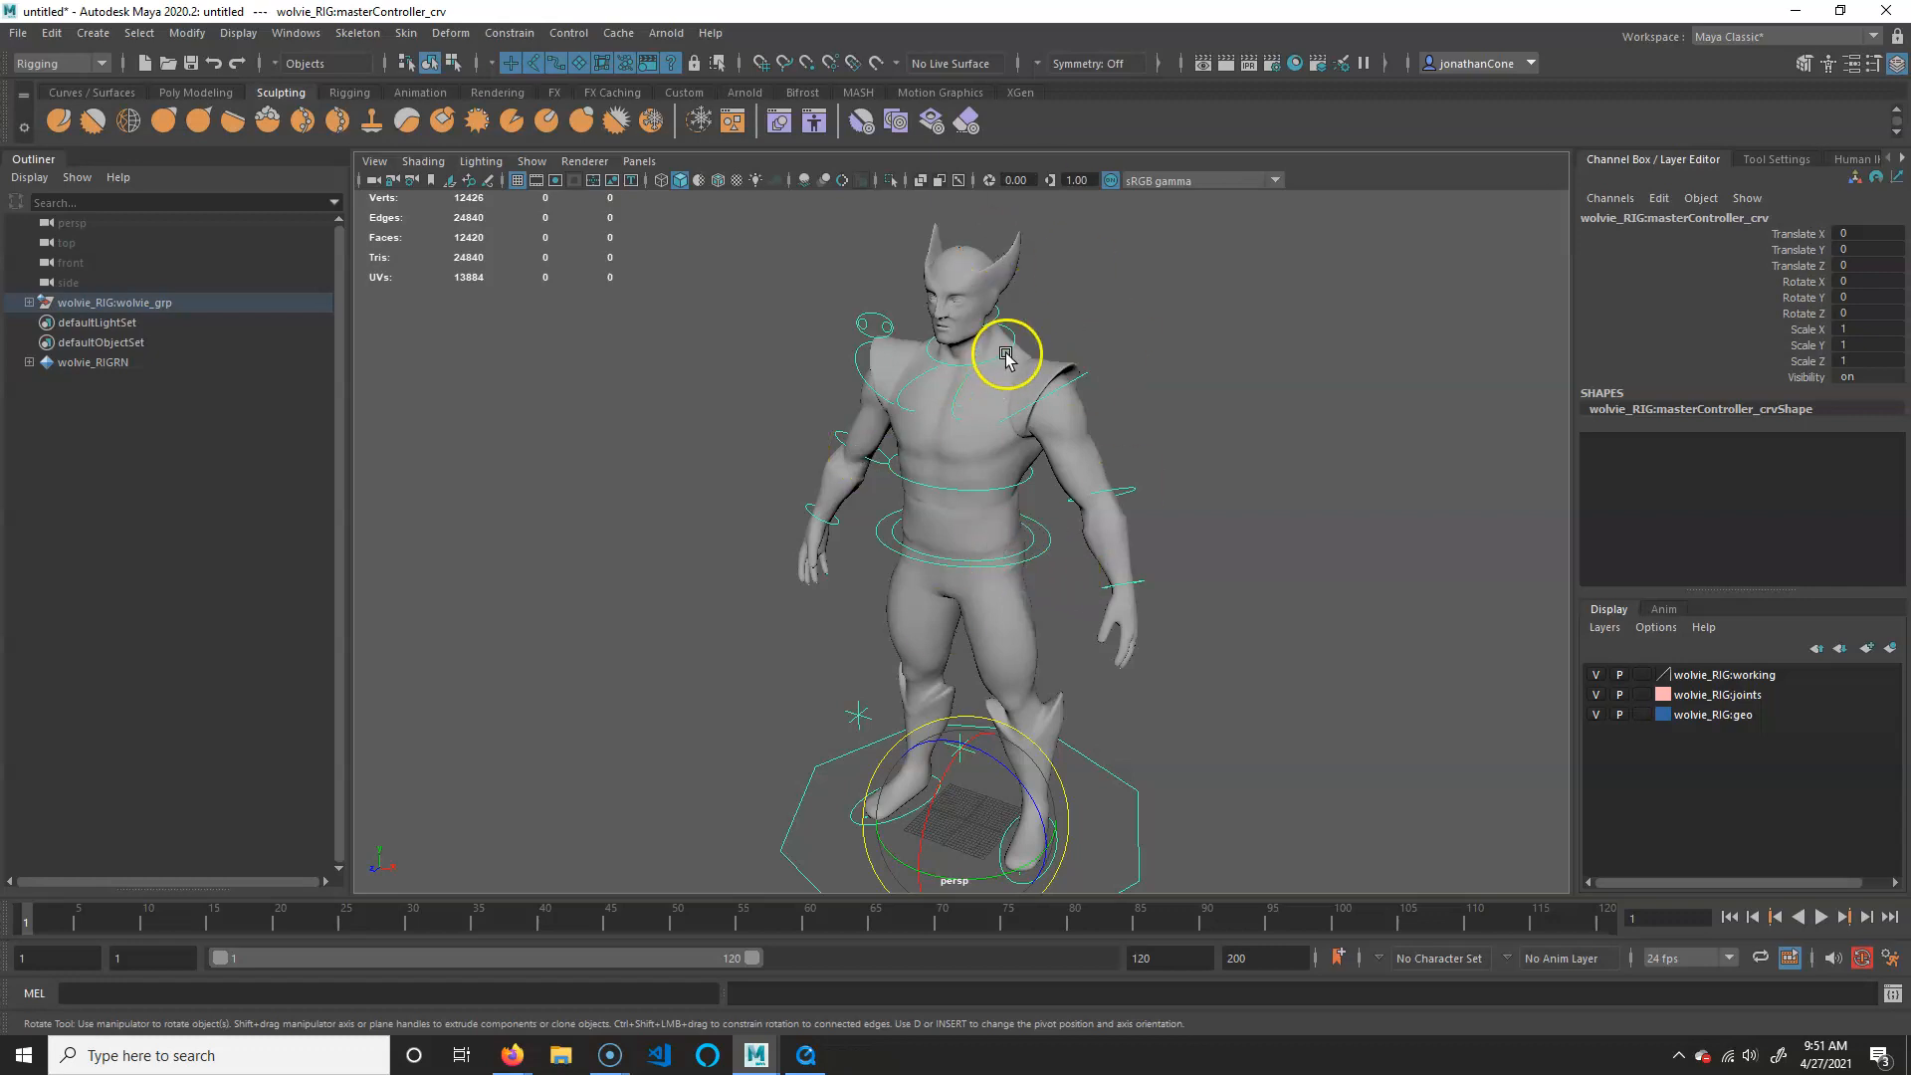
pyautogui.keyDown('alt'); pyautogui.moveTo(971, 528); pyautogui.dragTo(1098, 580); pyautogui.keyUp('alt')
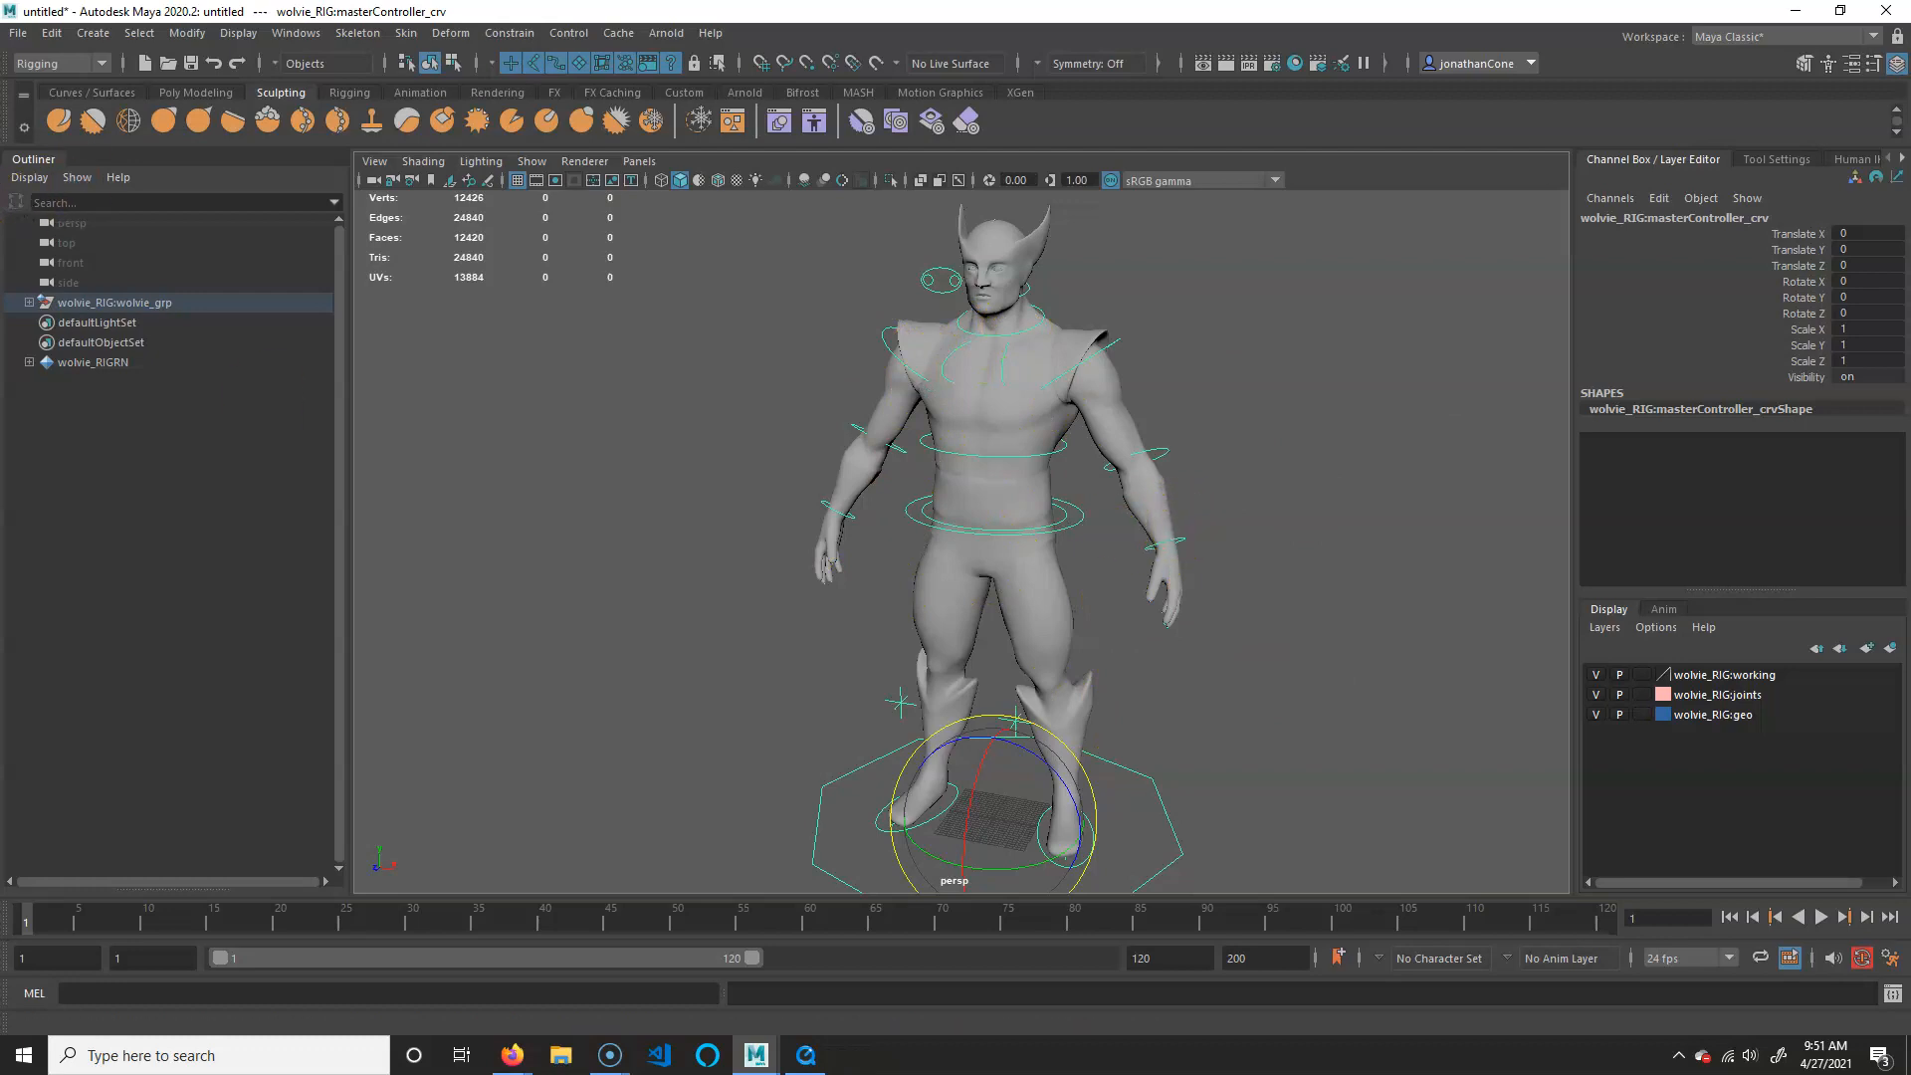
pyautogui.moveTo(34, 157); pyautogui.dragTo(367, 350)
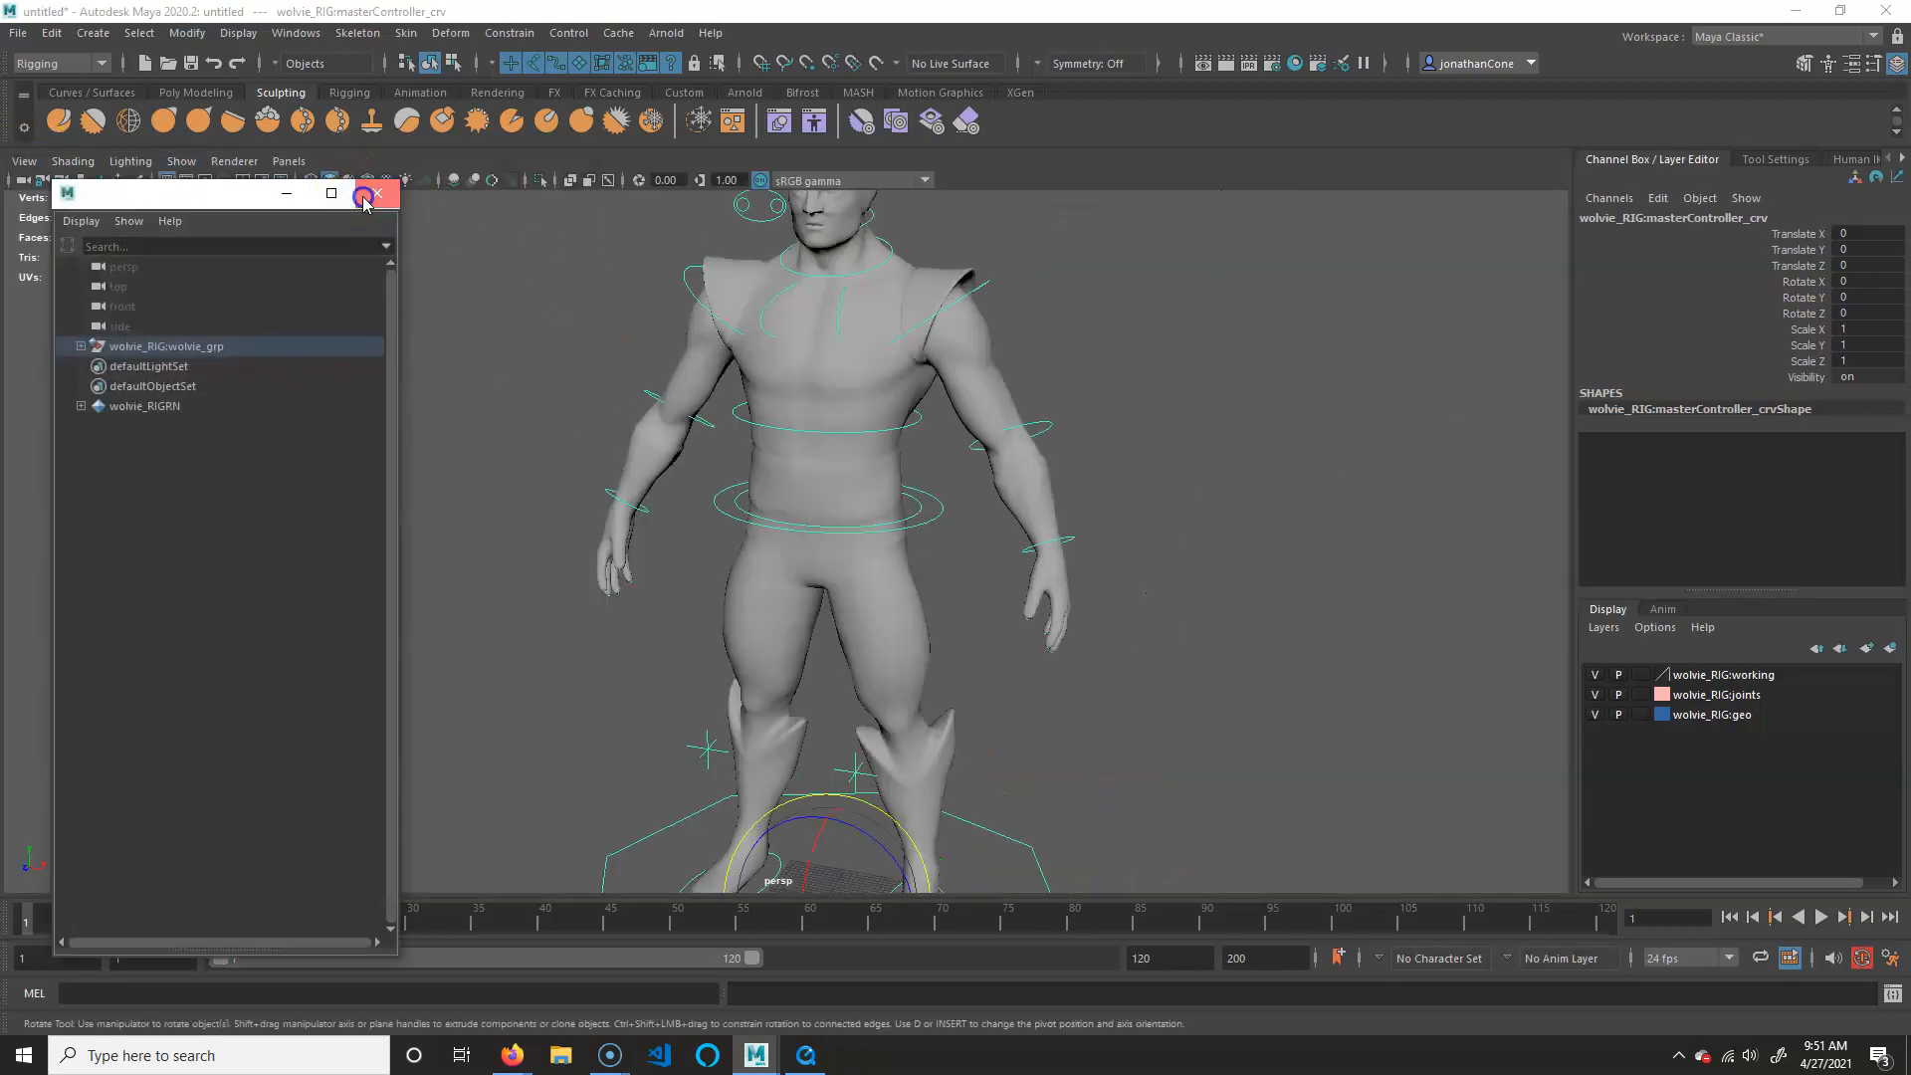
pyautogui.click(376, 192)
pyautogui.keyDown('alt'); pyautogui.moveTo(1085, 498); pyautogui.dragTo(738, 446, button='right'); pyautogui.keyUp('alt')
# Arrange the viewports as Three Panes Split Top and switch the side view pane to the persp camera
pyautogui.click(295, 161)
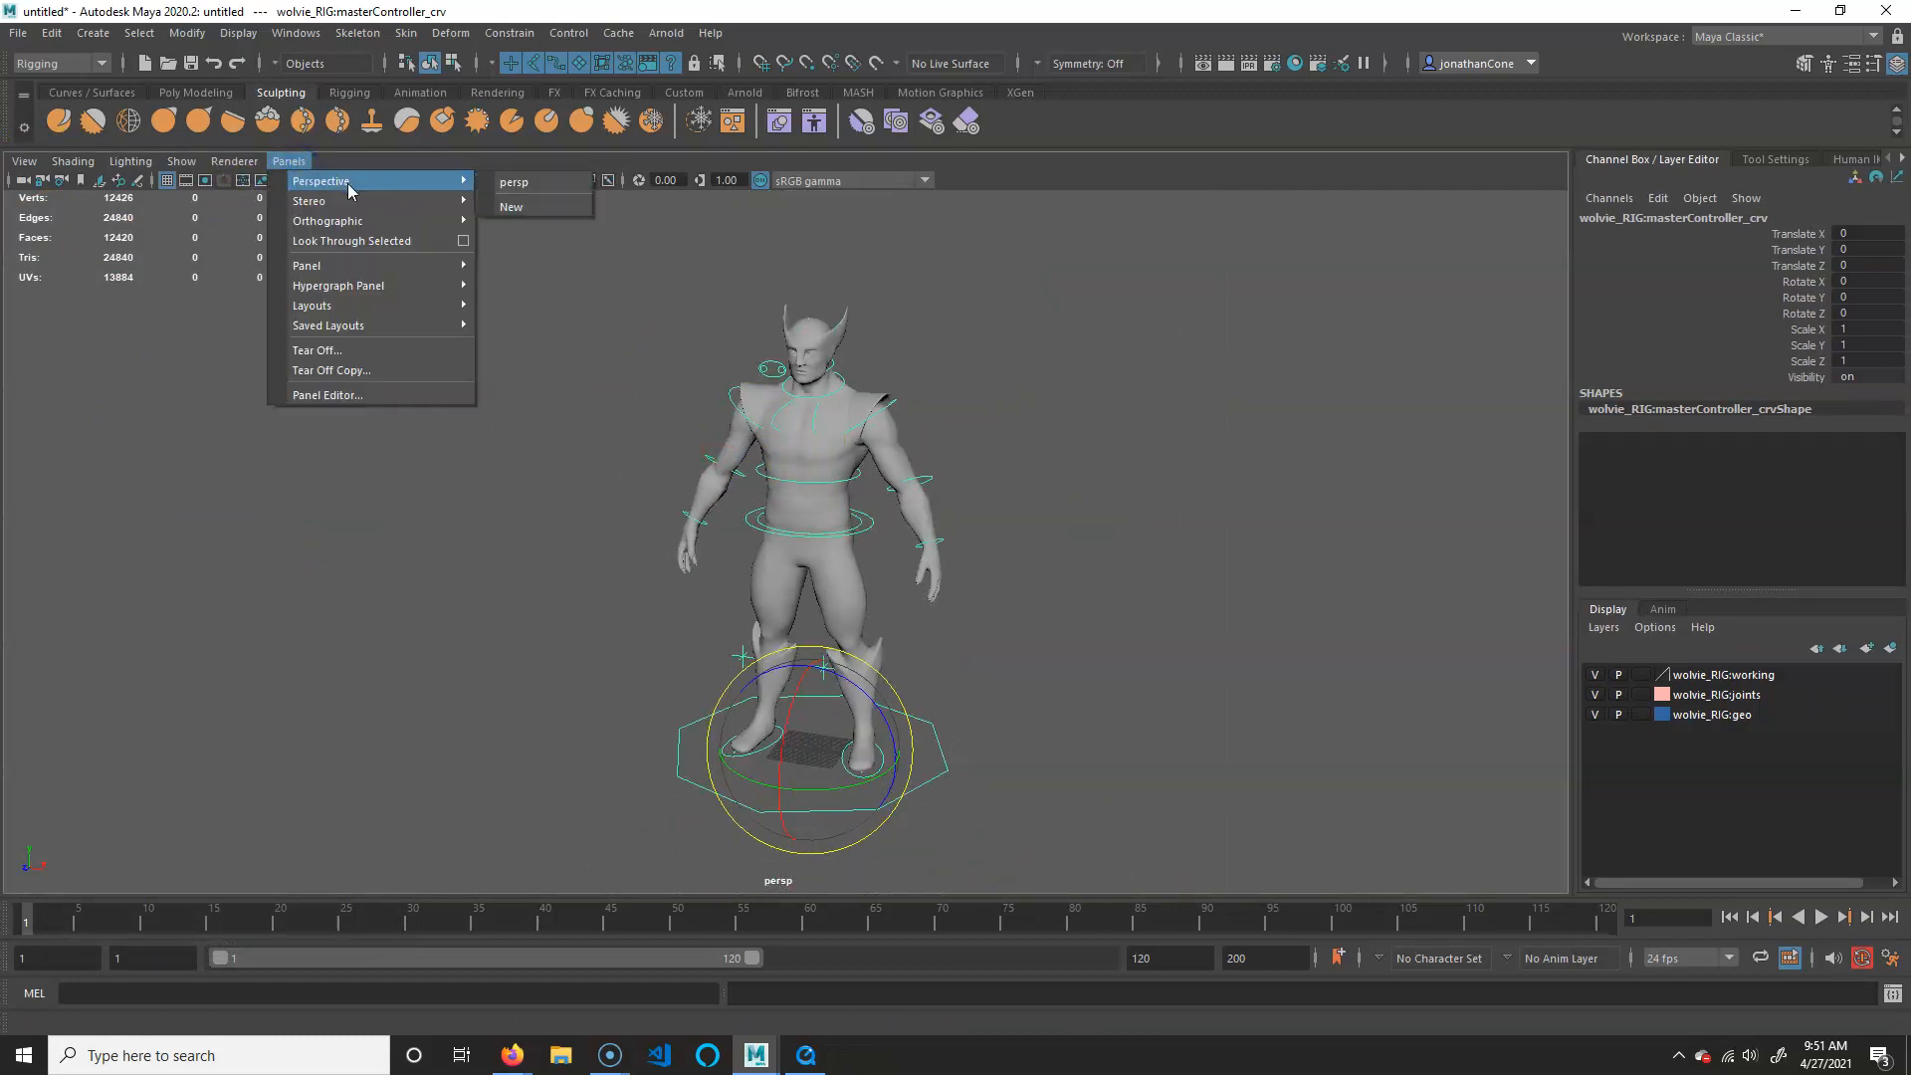
pyautogui.moveTo(338, 306)
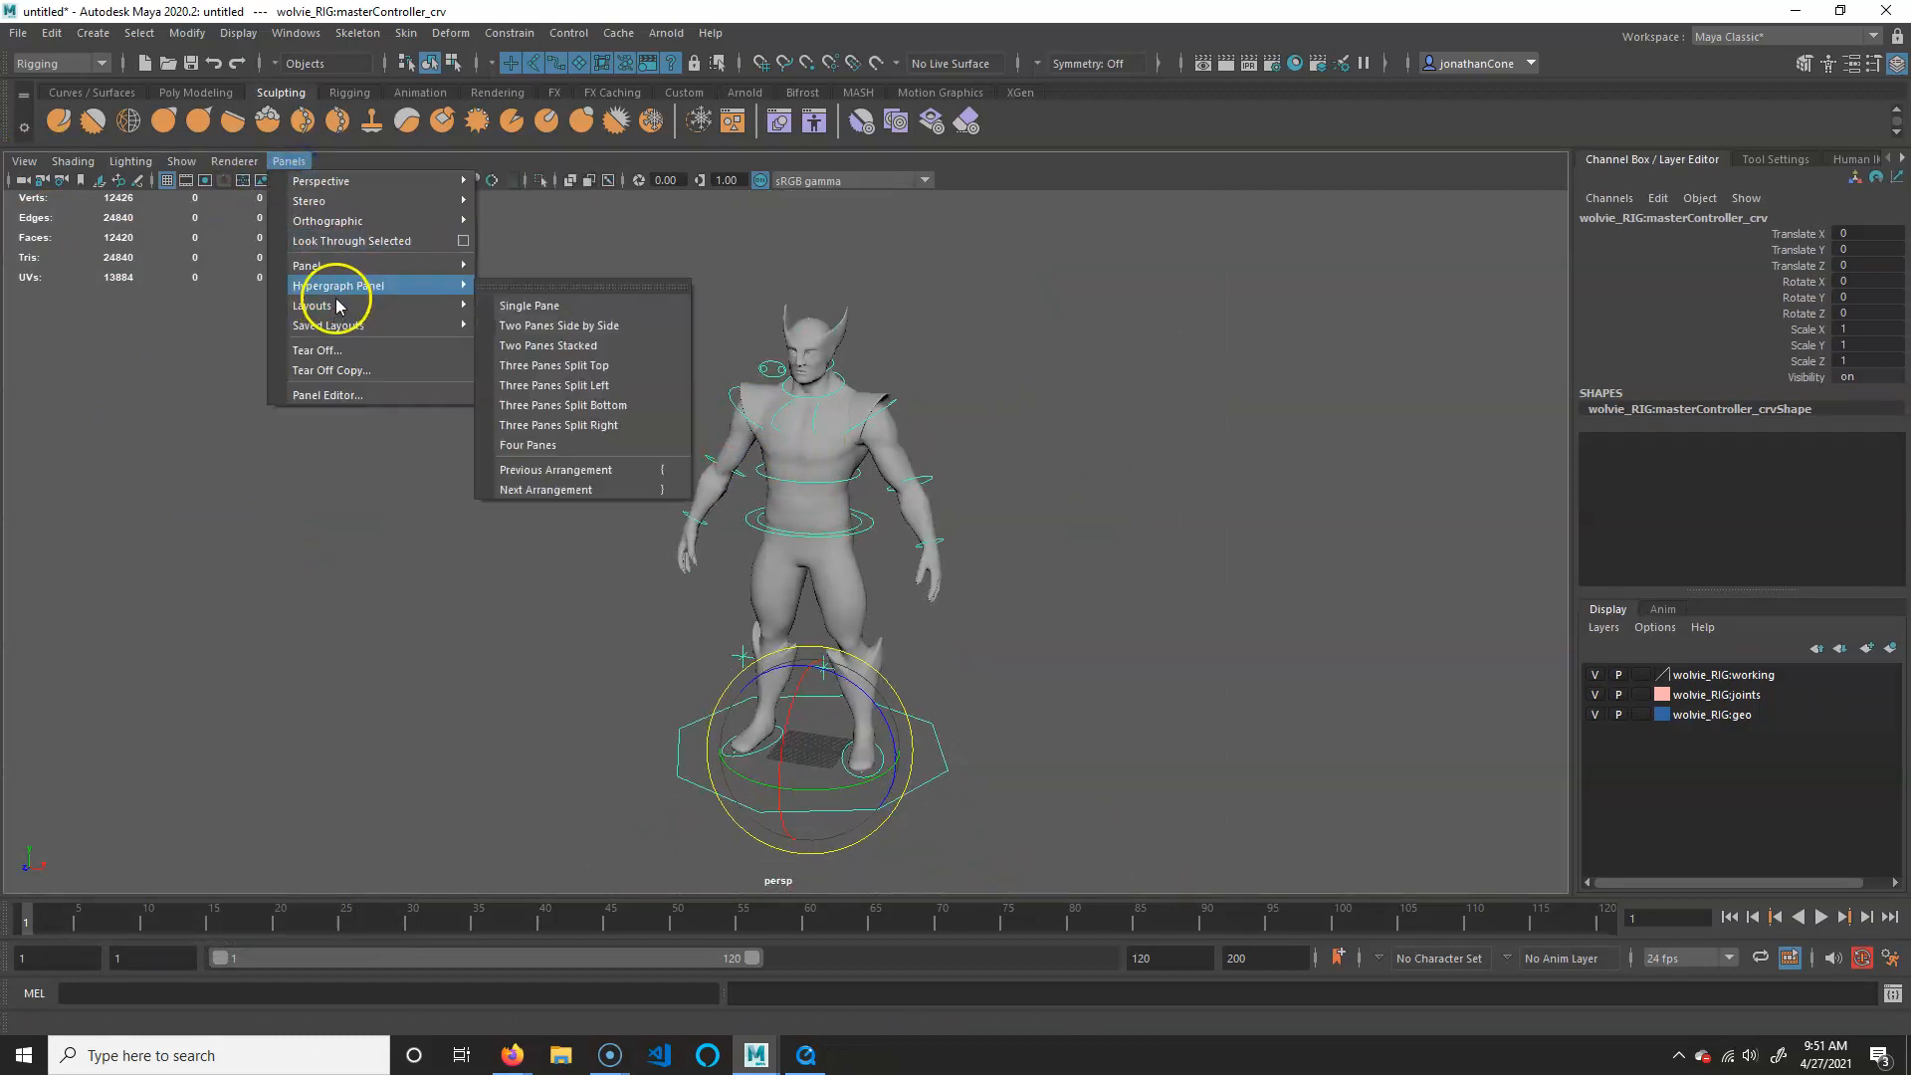
pyautogui.click(624, 366)
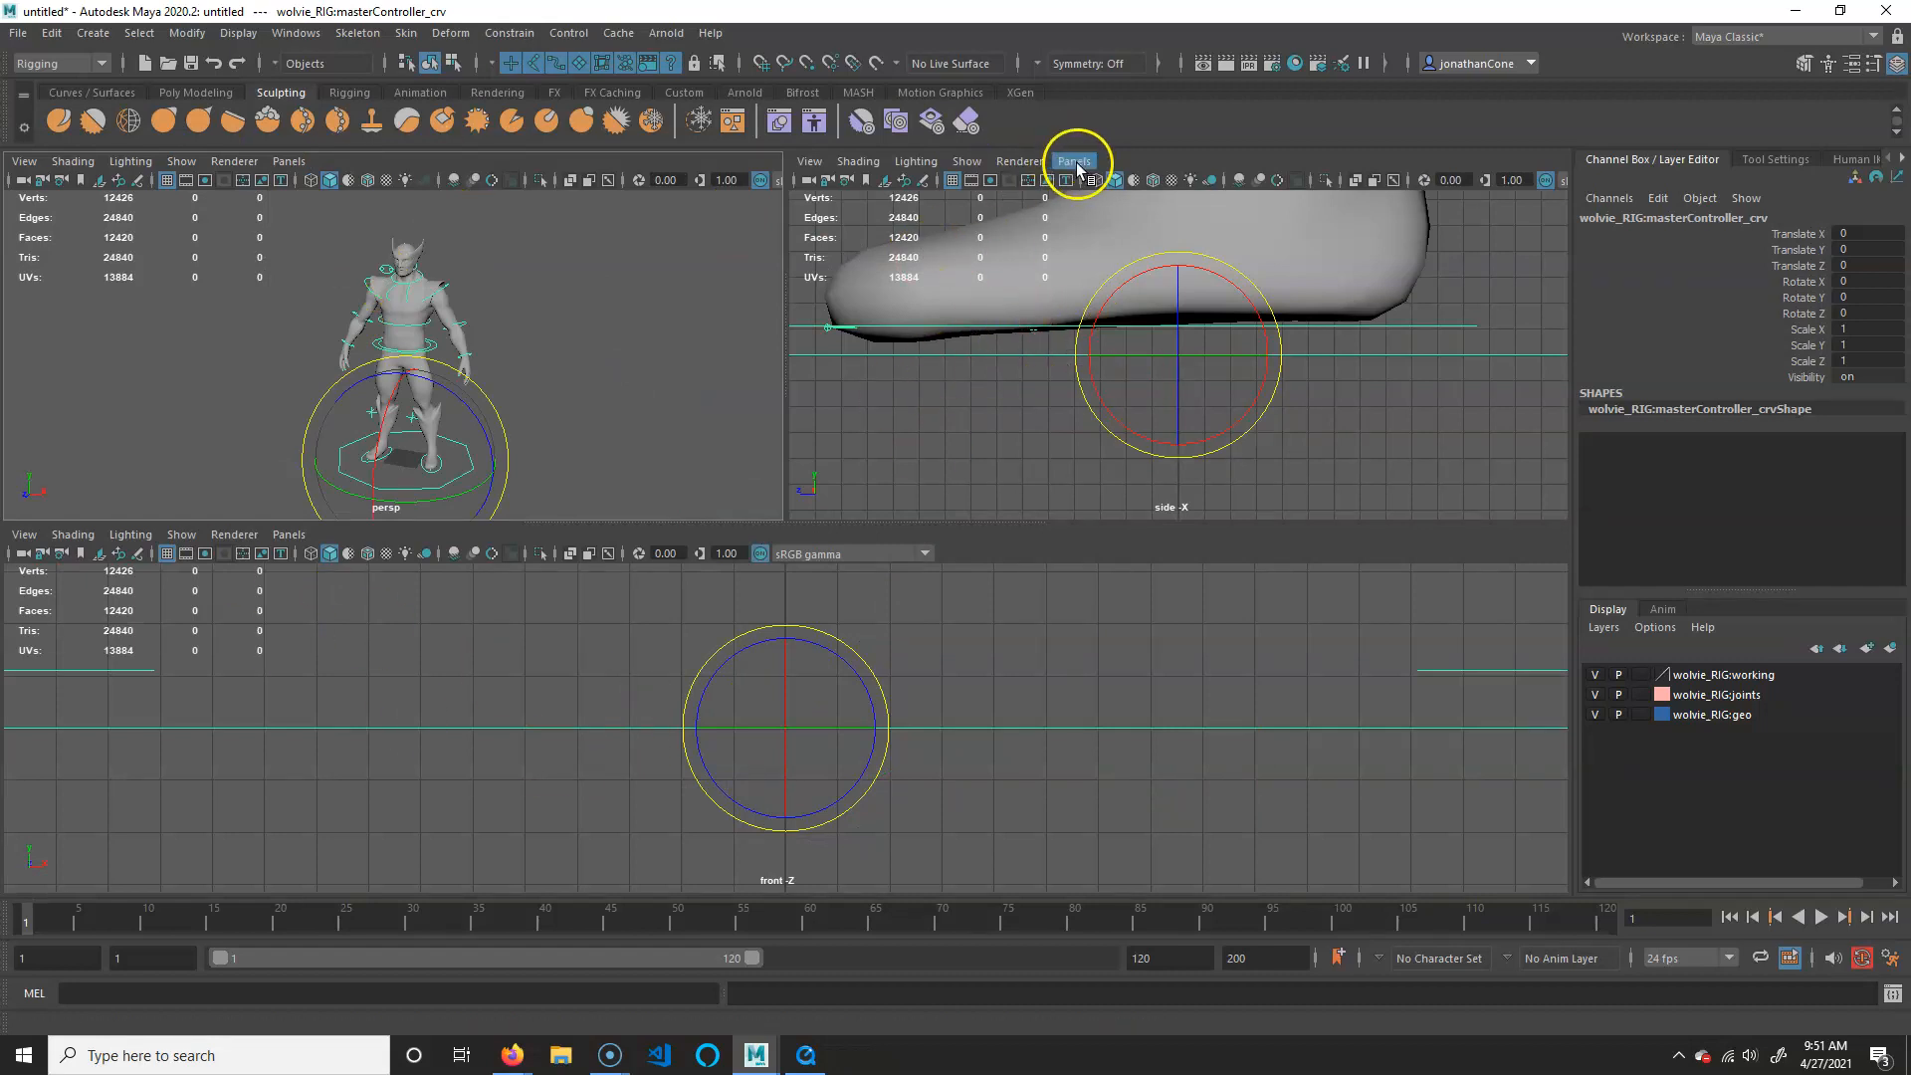
pyautogui.click(1077, 163)
pyautogui.moveTo(1128, 189)
pyautogui.click(1333, 183)
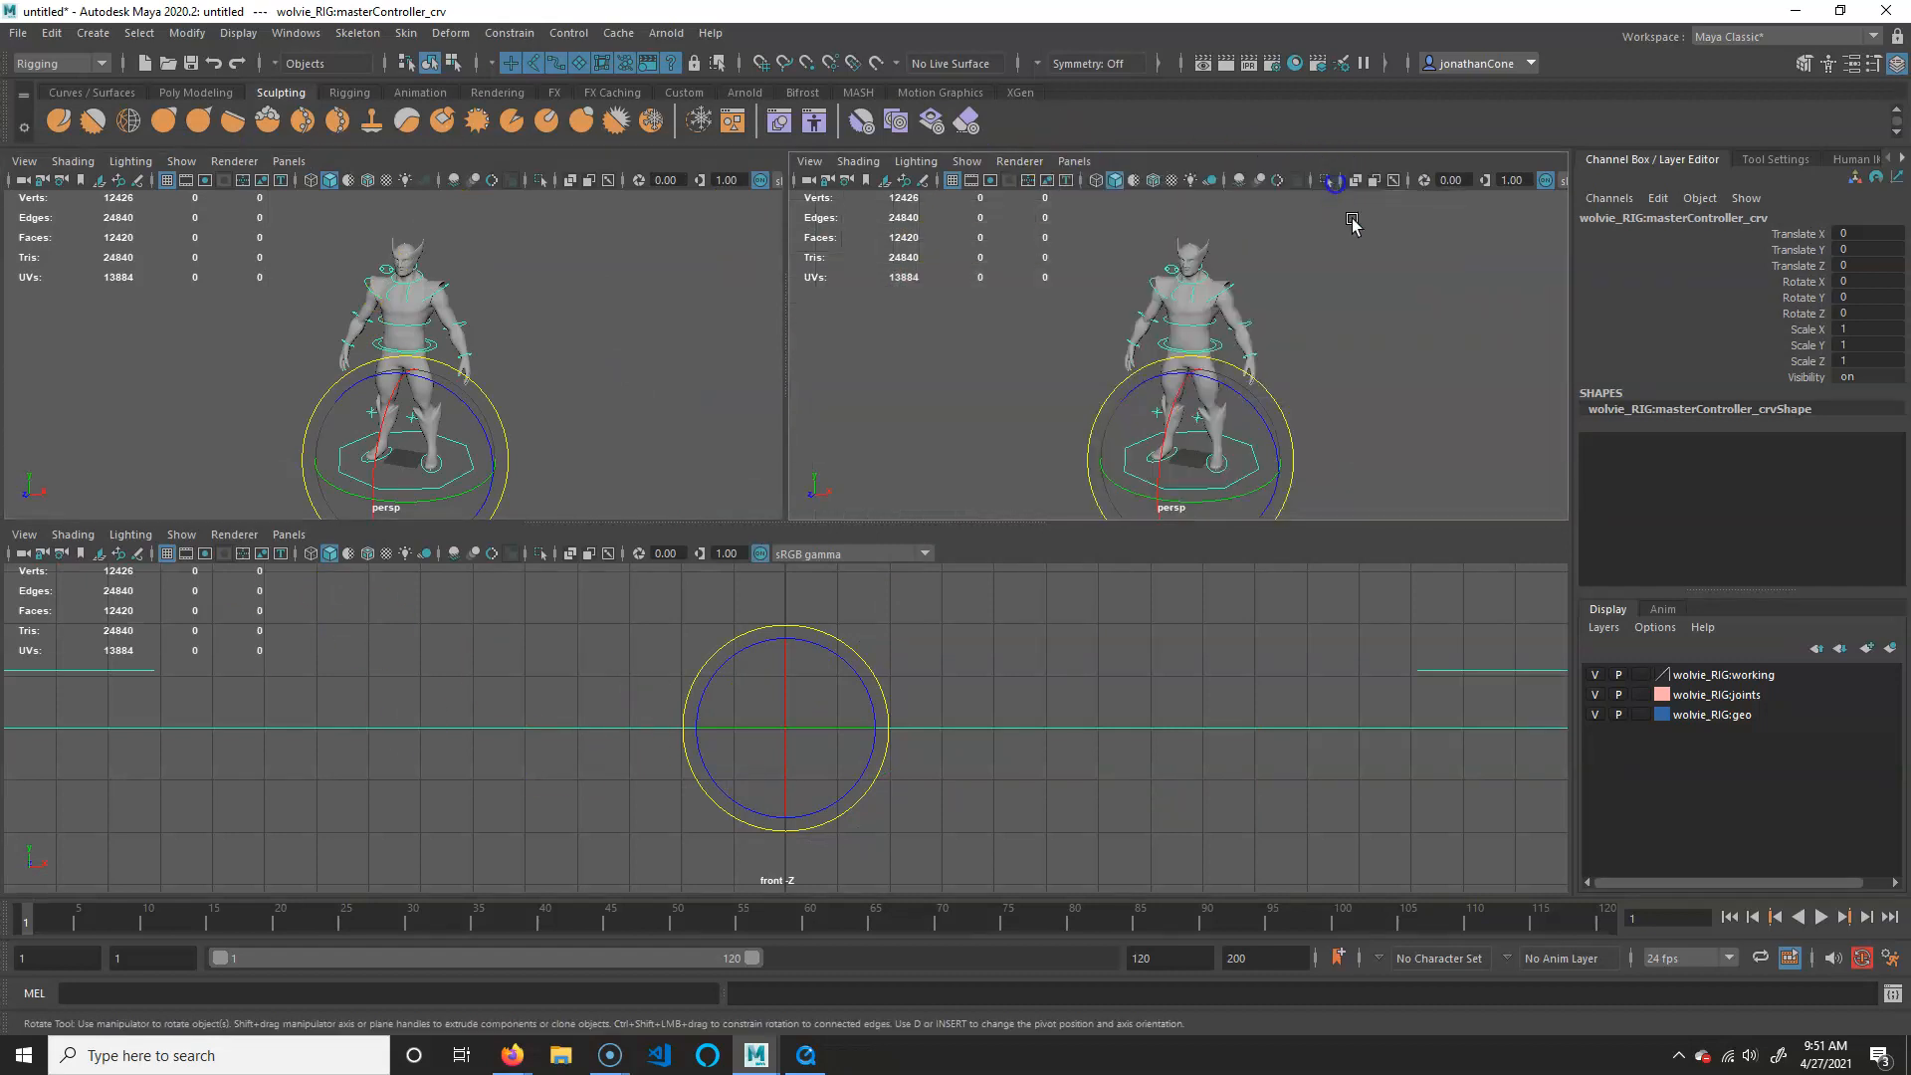
# Create a new standard camera in the scene
pyautogui.click(100, 34)
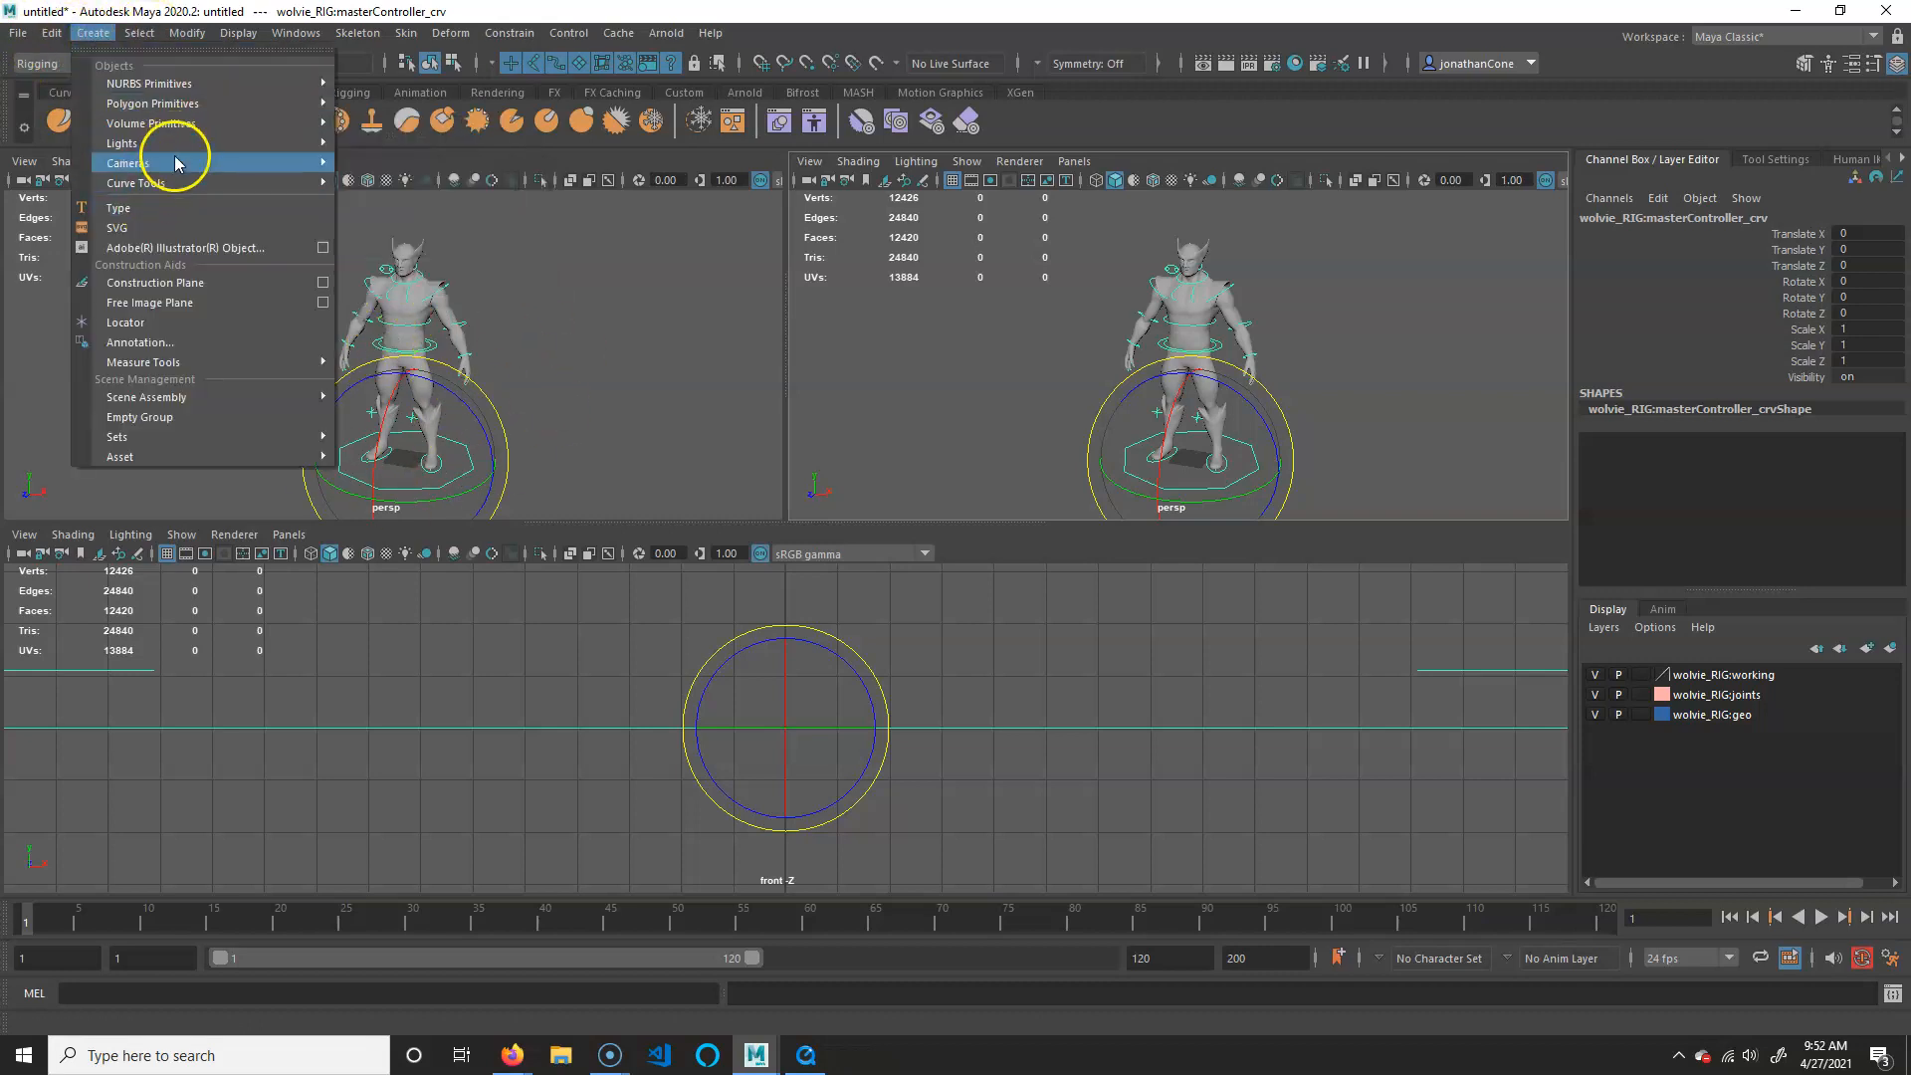
pyautogui.moveTo(177, 160)
pyautogui.click(410, 171)
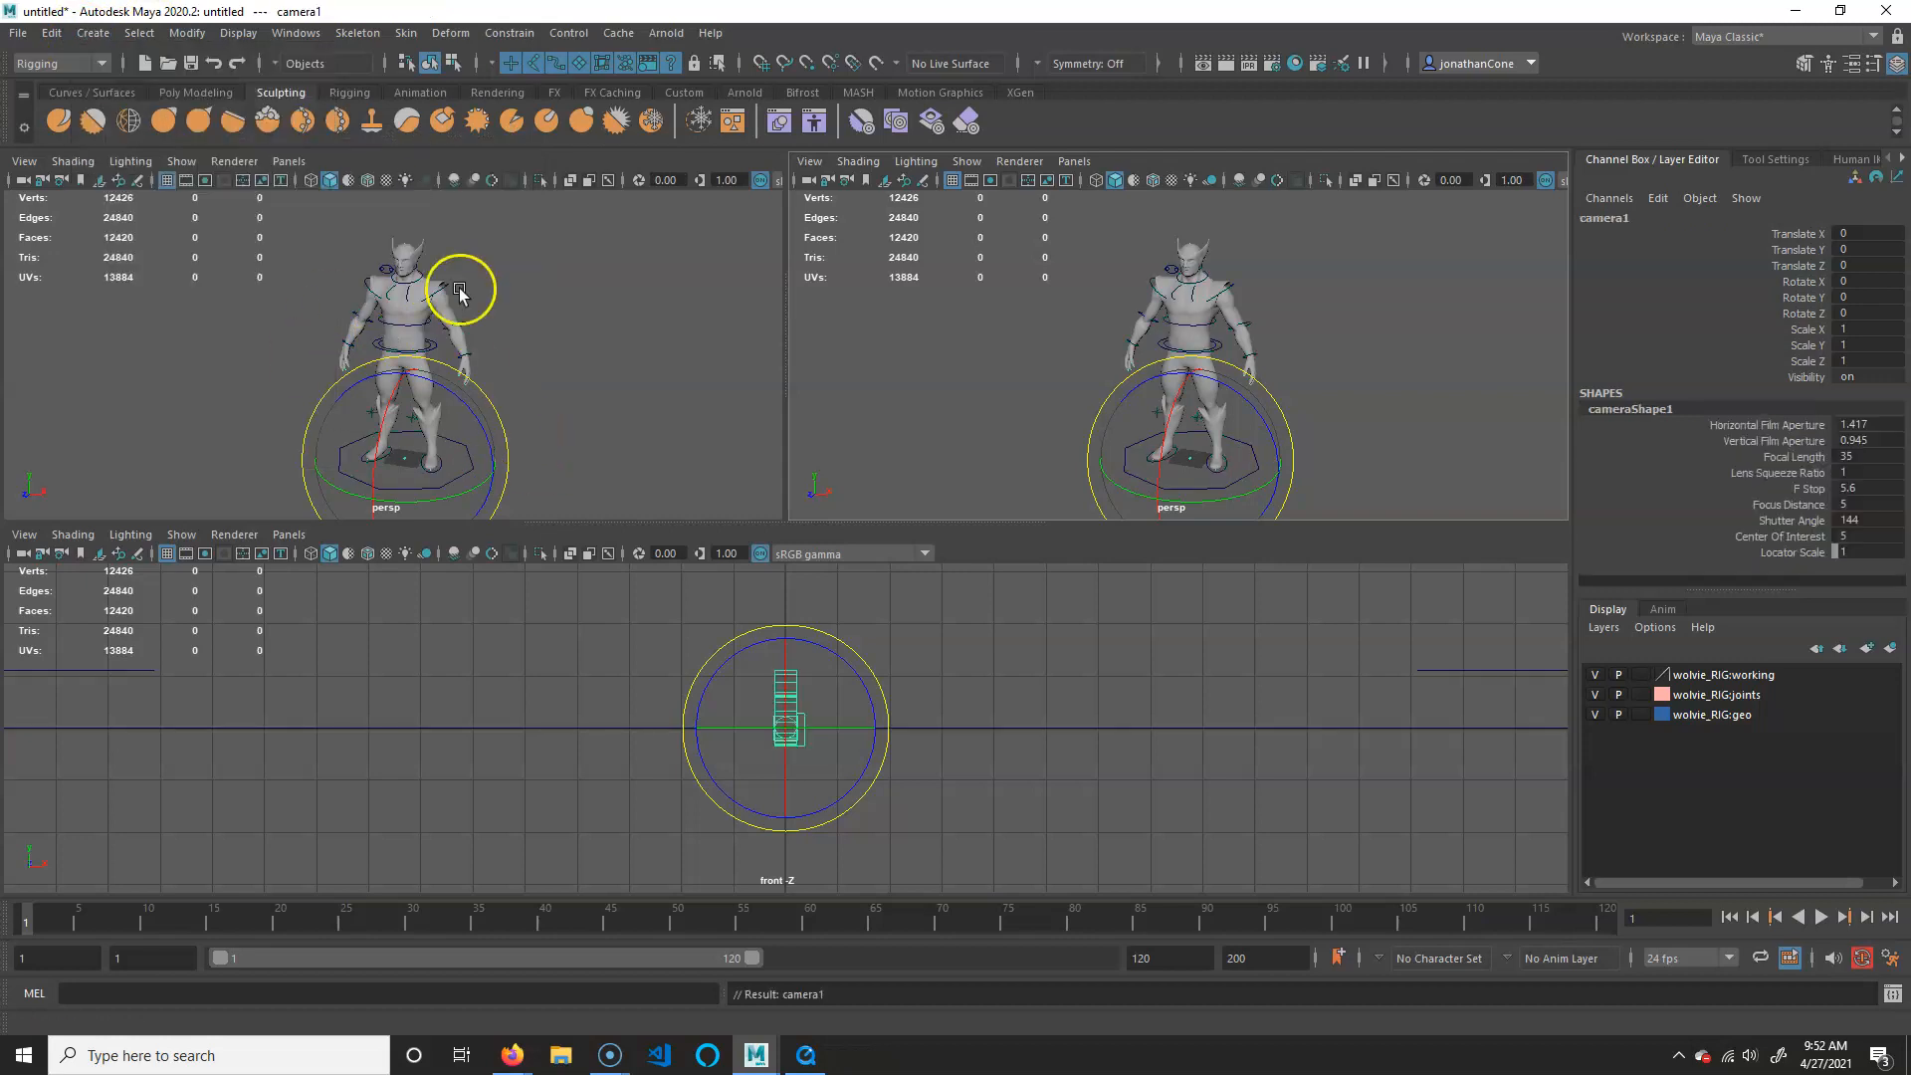
# Look through camera1 in the first persp pane and frame the whole character from a raised three-quarter angle
pyautogui.click(298, 162)
pyautogui.moveTo(319, 181)
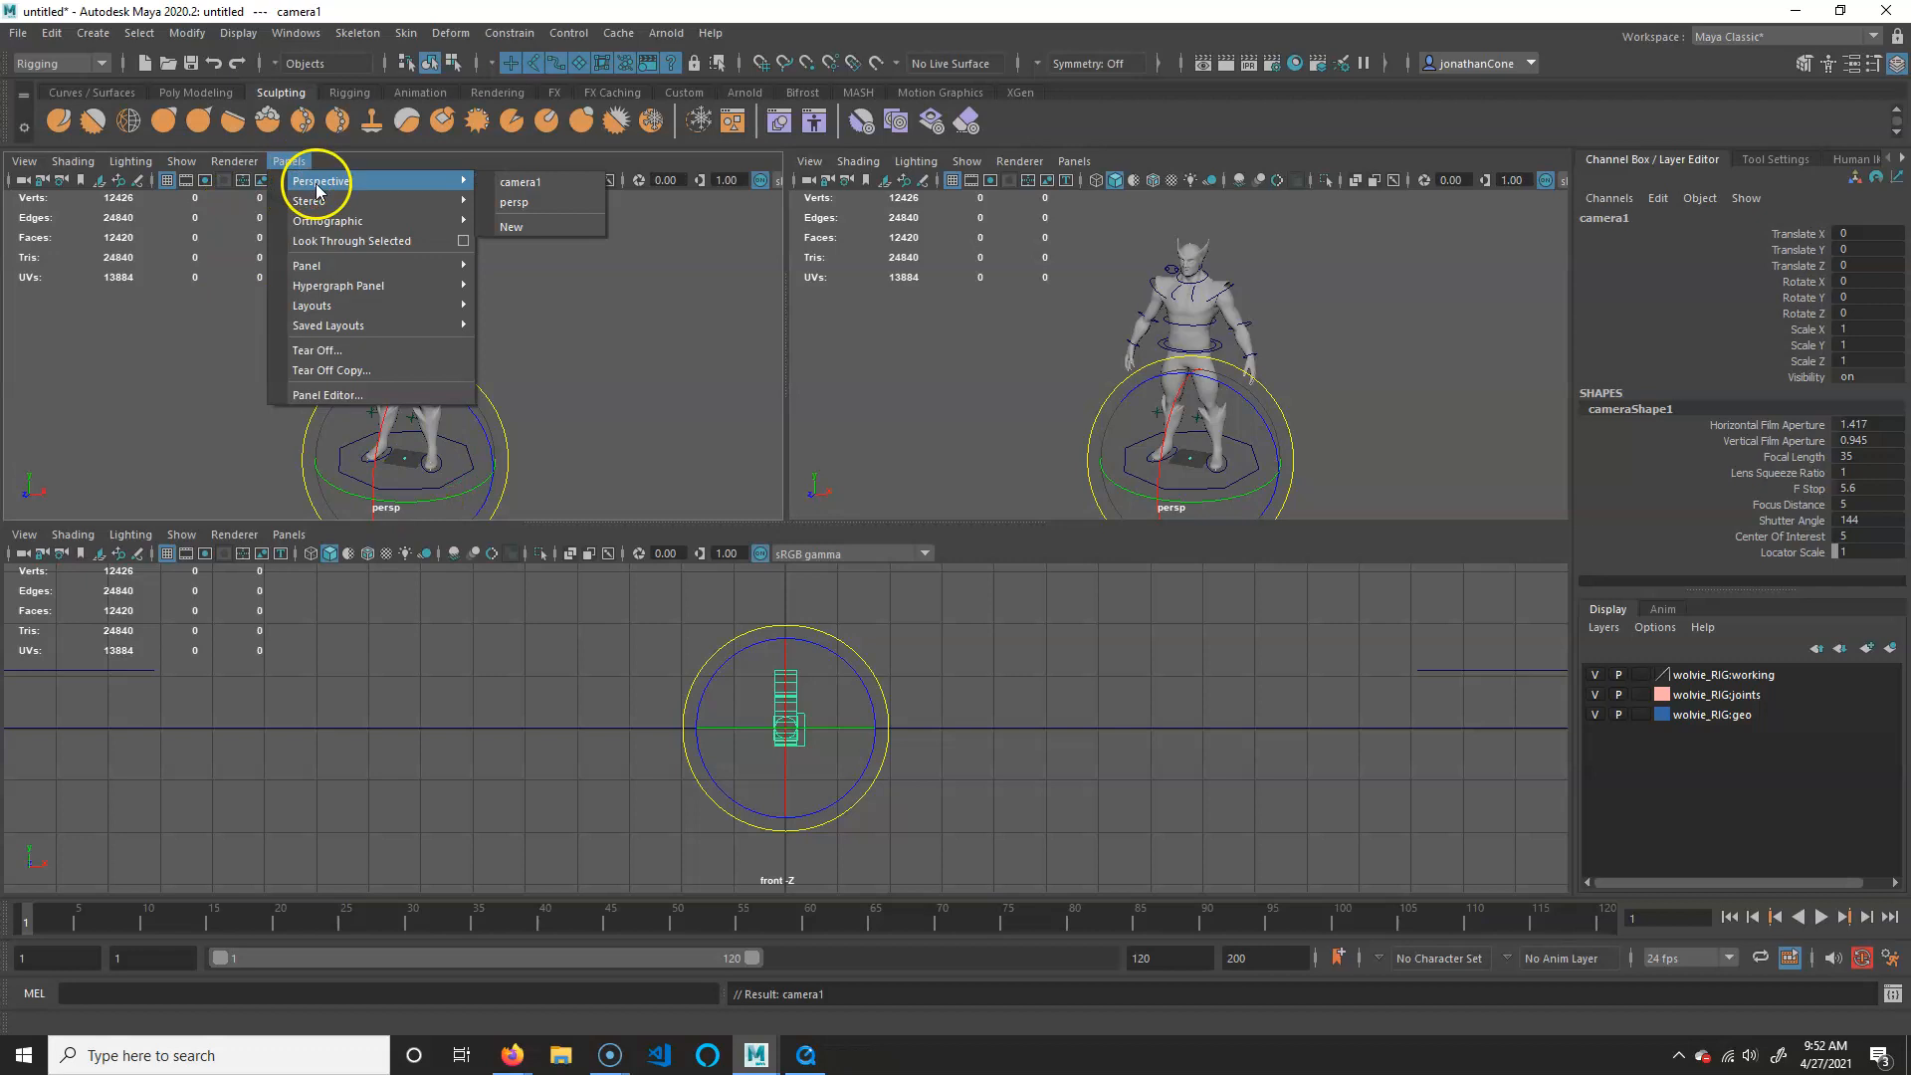
pyautogui.click(558, 185)
pyautogui.keyDown('alt'); pyautogui.moveTo(542, 477); pyautogui.dragTo(62, 370, button='right'); pyautogui.keyUp('alt')
pyautogui.keyDown('alt'); pyautogui.moveTo(452, 375); pyautogui.dragTo(405, 415); pyautogui.keyUp('alt')
pyautogui.keyDown('alt'); pyautogui.moveTo(405, 415); pyautogui.dragTo(443, 507, button='middle'); pyautogui.keyUp('alt')
pyautogui.keyDown('alt'); pyautogui.moveTo(584, 371); pyautogui.dragTo(453, 373, button='right'); pyautogui.keyUp('alt')
pyautogui.keyDown('alt'); pyautogui.moveTo(424, 373); pyautogui.dragTo(384, 328); pyautogui.keyUp('alt')
pyautogui.keyDown('alt'); pyautogui.moveTo(384, 328); pyautogui.dragTo(435, 382, button='middle'); pyautogui.keyUp('alt')
pyautogui.keyDown('alt'); pyautogui.moveTo(435, 382); pyautogui.dragTo(444, 344); pyautogui.keyUp('alt')
pyautogui.keyDown('alt'); pyautogui.moveTo(428, 350); pyautogui.dragTo(344, 320, button='middle'); pyautogui.keyUp('alt')
pyautogui.keyDown('alt'); pyautogui.moveTo(345, 320); pyautogui.dragTo(362, 320, button='right'); pyautogui.keyUp('alt')
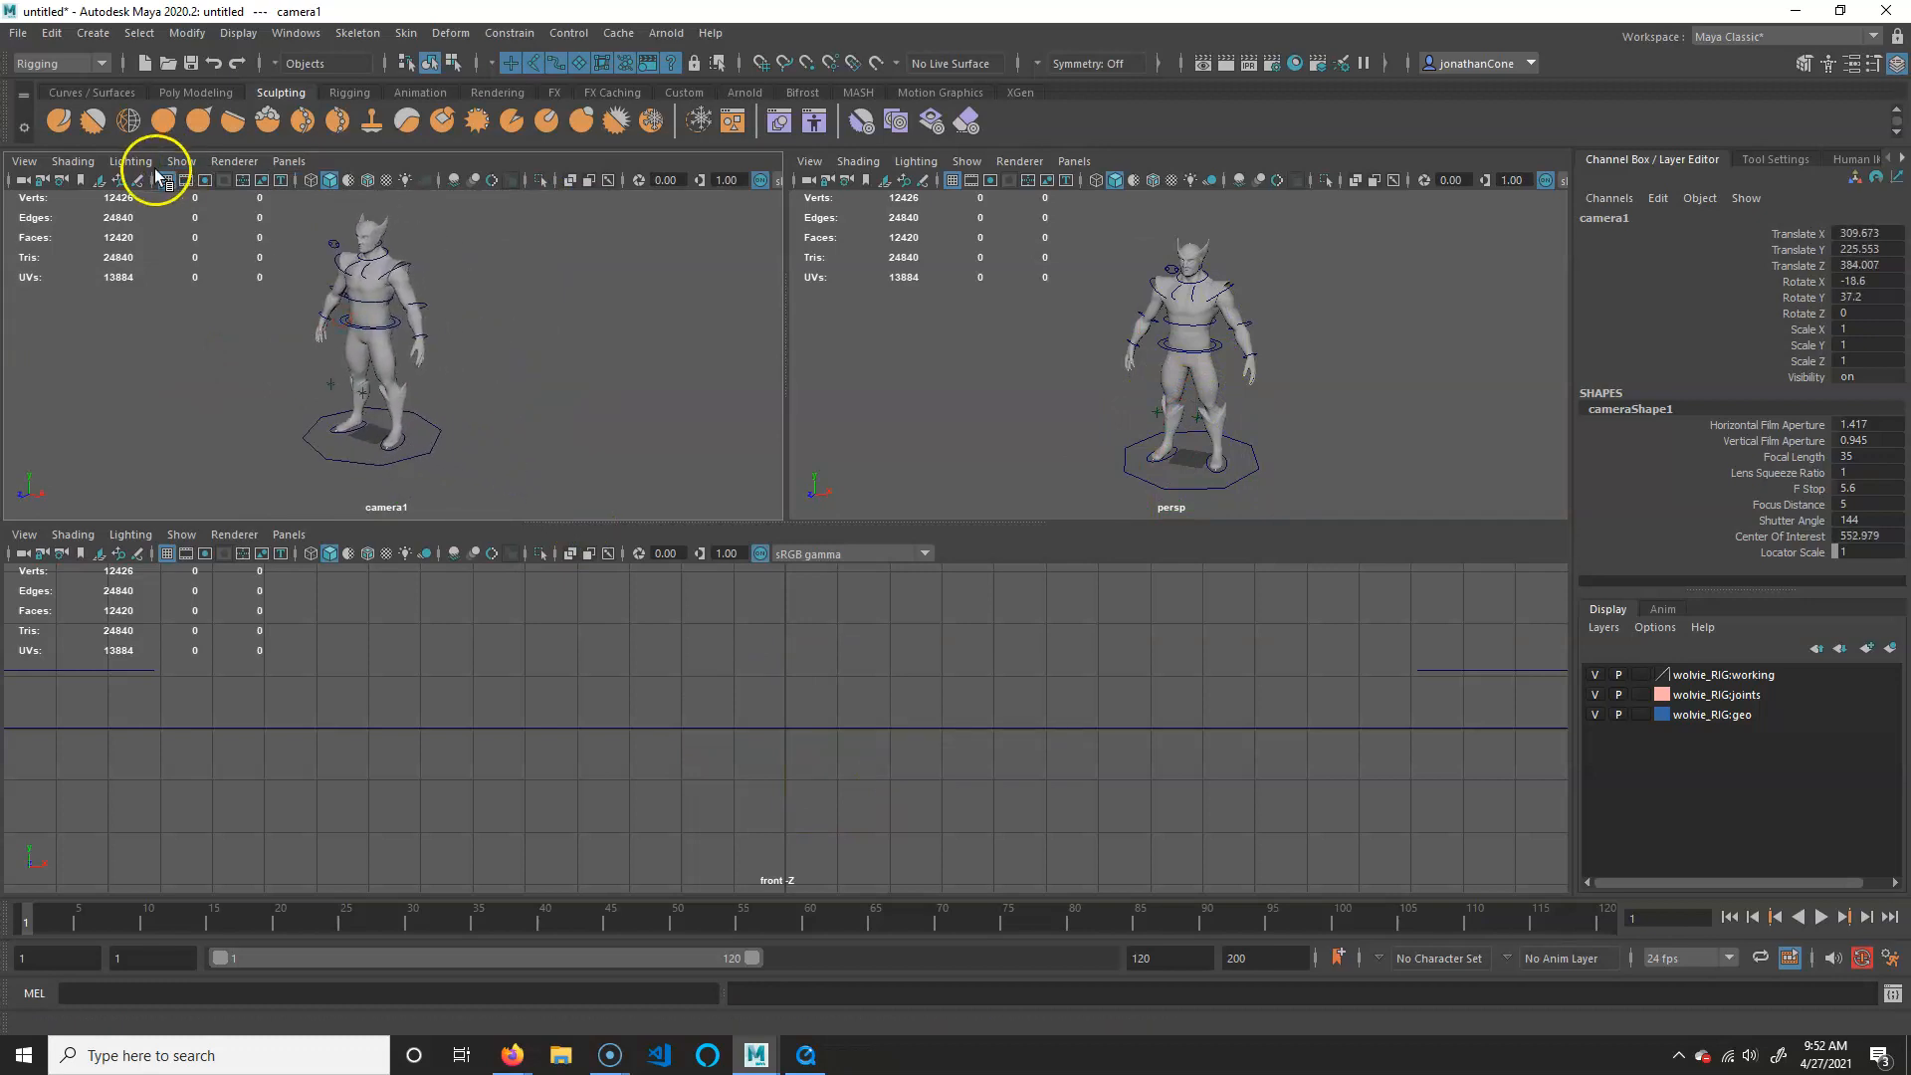
# Display the resolution gate for camera1 and reframe the shot so the character stands toward the right of the frame
pyautogui.click(204, 179)
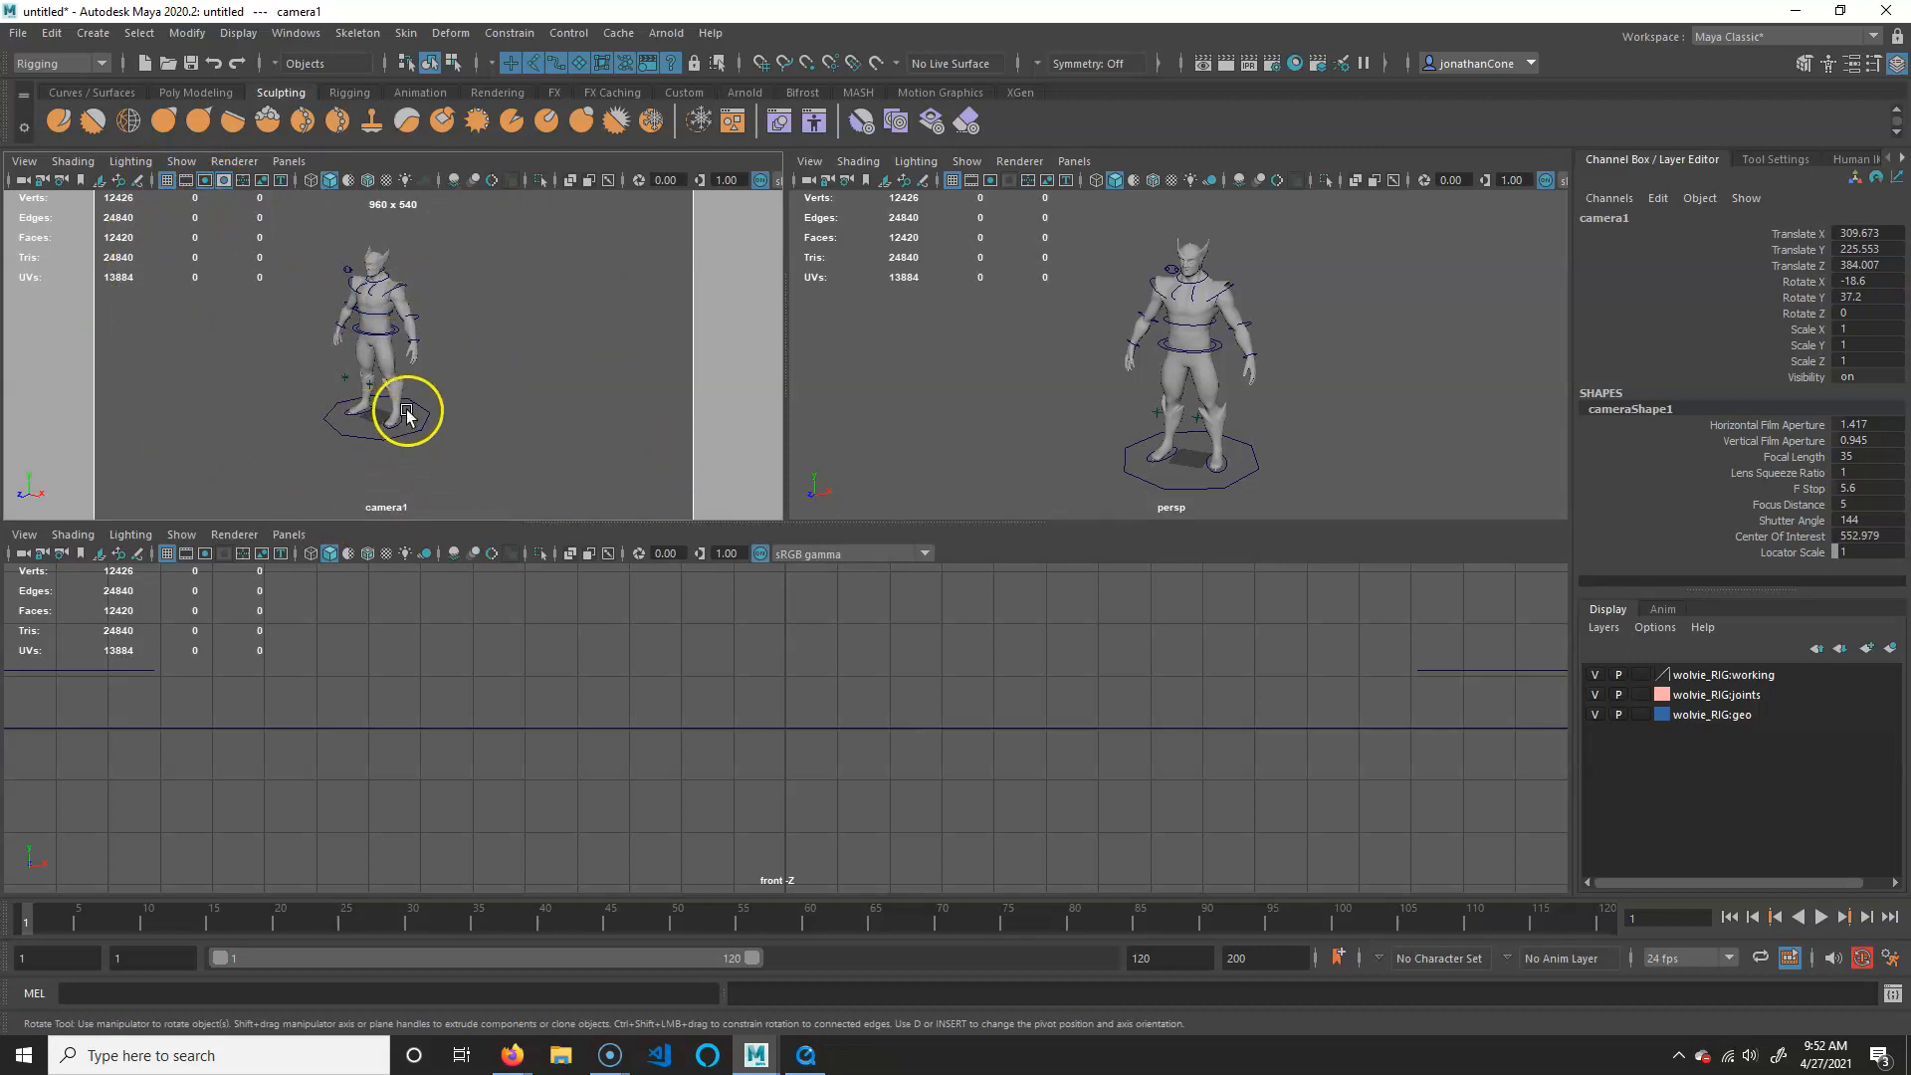
pyautogui.keyDown('alt'); pyautogui.moveTo(433, 388); pyautogui.dragTo(490, 392); pyautogui.keyUp('alt')
pyautogui.keyDown('alt'); pyautogui.moveTo(459, 368); pyautogui.dragTo(431, 354, button='middle'); pyautogui.keyUp('alt')
pyautogui.keyDown('alt'); pyautogui.moveTo(430, 354); pyautogui.dragTo(460, 366, button='right'); pyautogui.keyUp('alt')
pyautogui.keyDown('alt'); pyautogui.moveTo(466, 364); pyautogui.dragTo(493, 359, button='middle'); pyautogui.keyUp('alt')
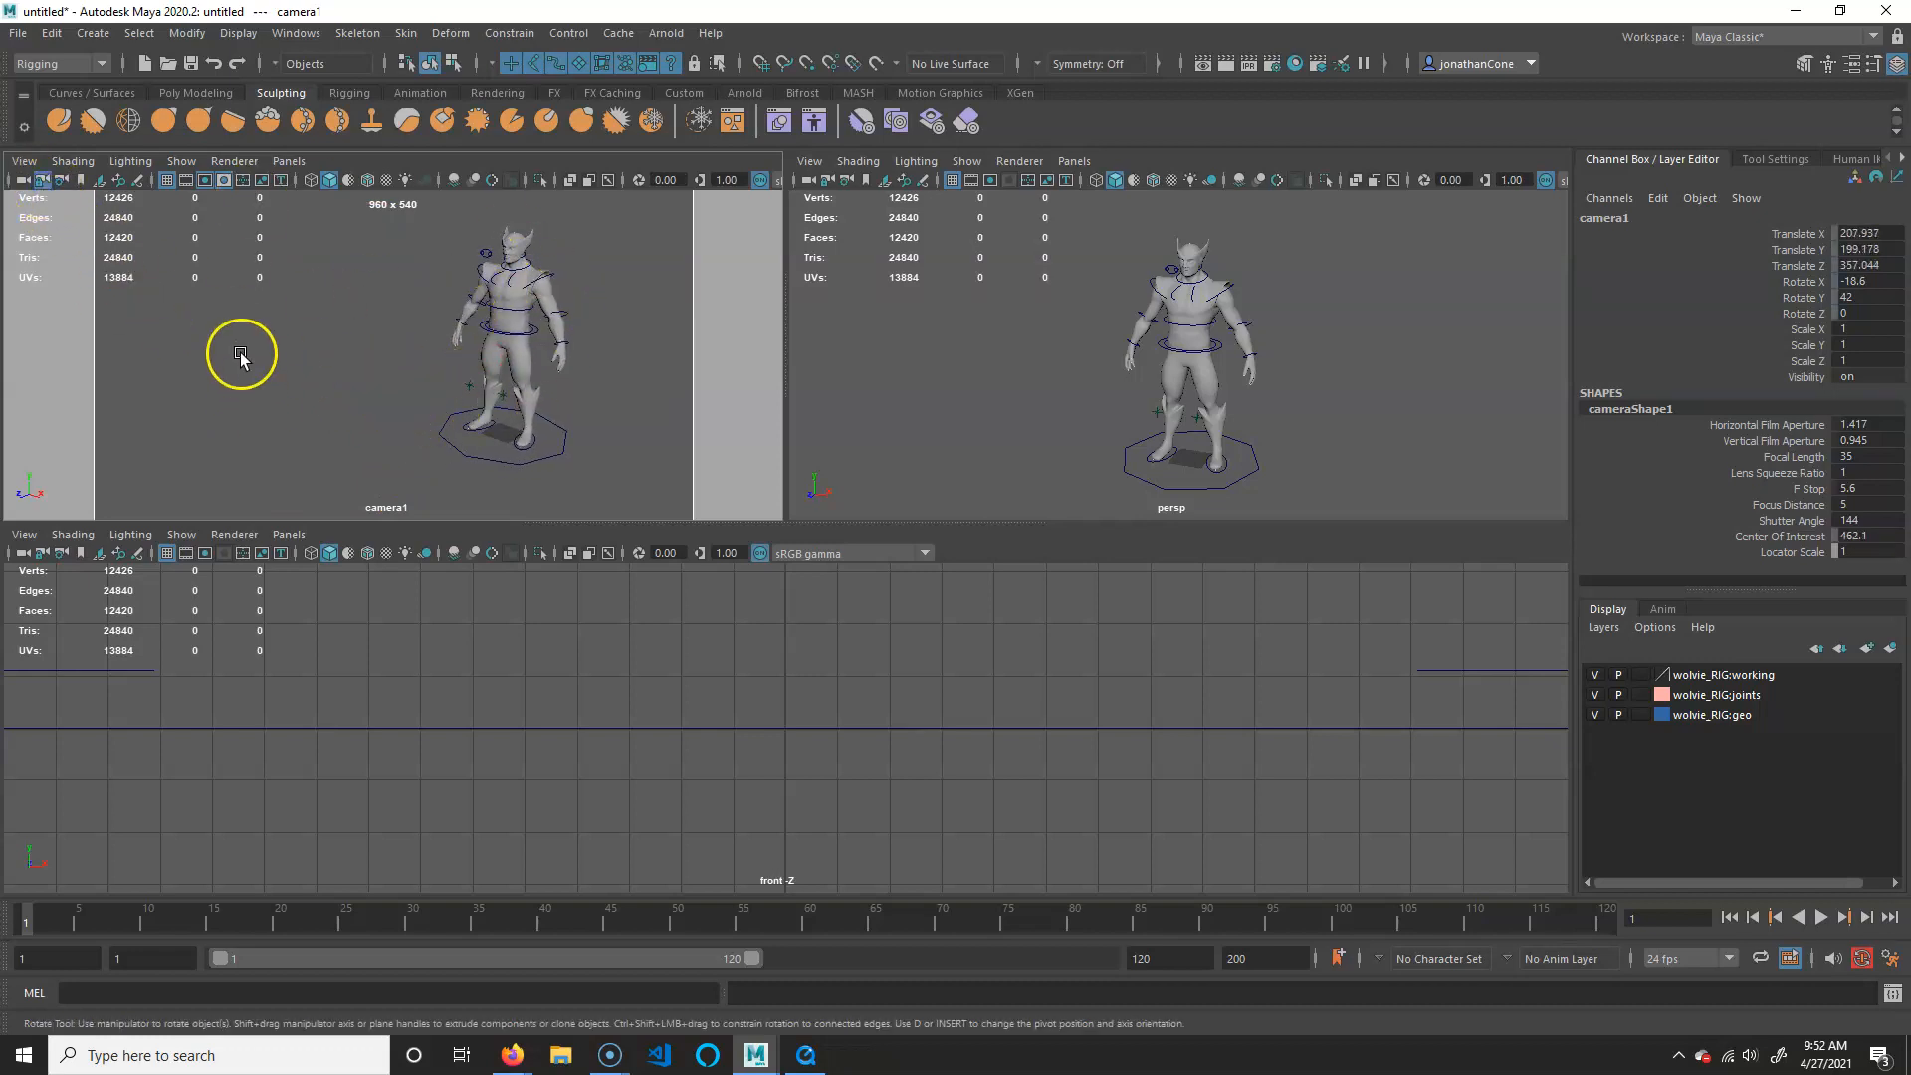
pyautogui.keyDown('alt'); pyautogui.moveTo(375, 388); pyautogui.dragTo(334, 384, button='middle'); pyautogui.keyUp('alt')
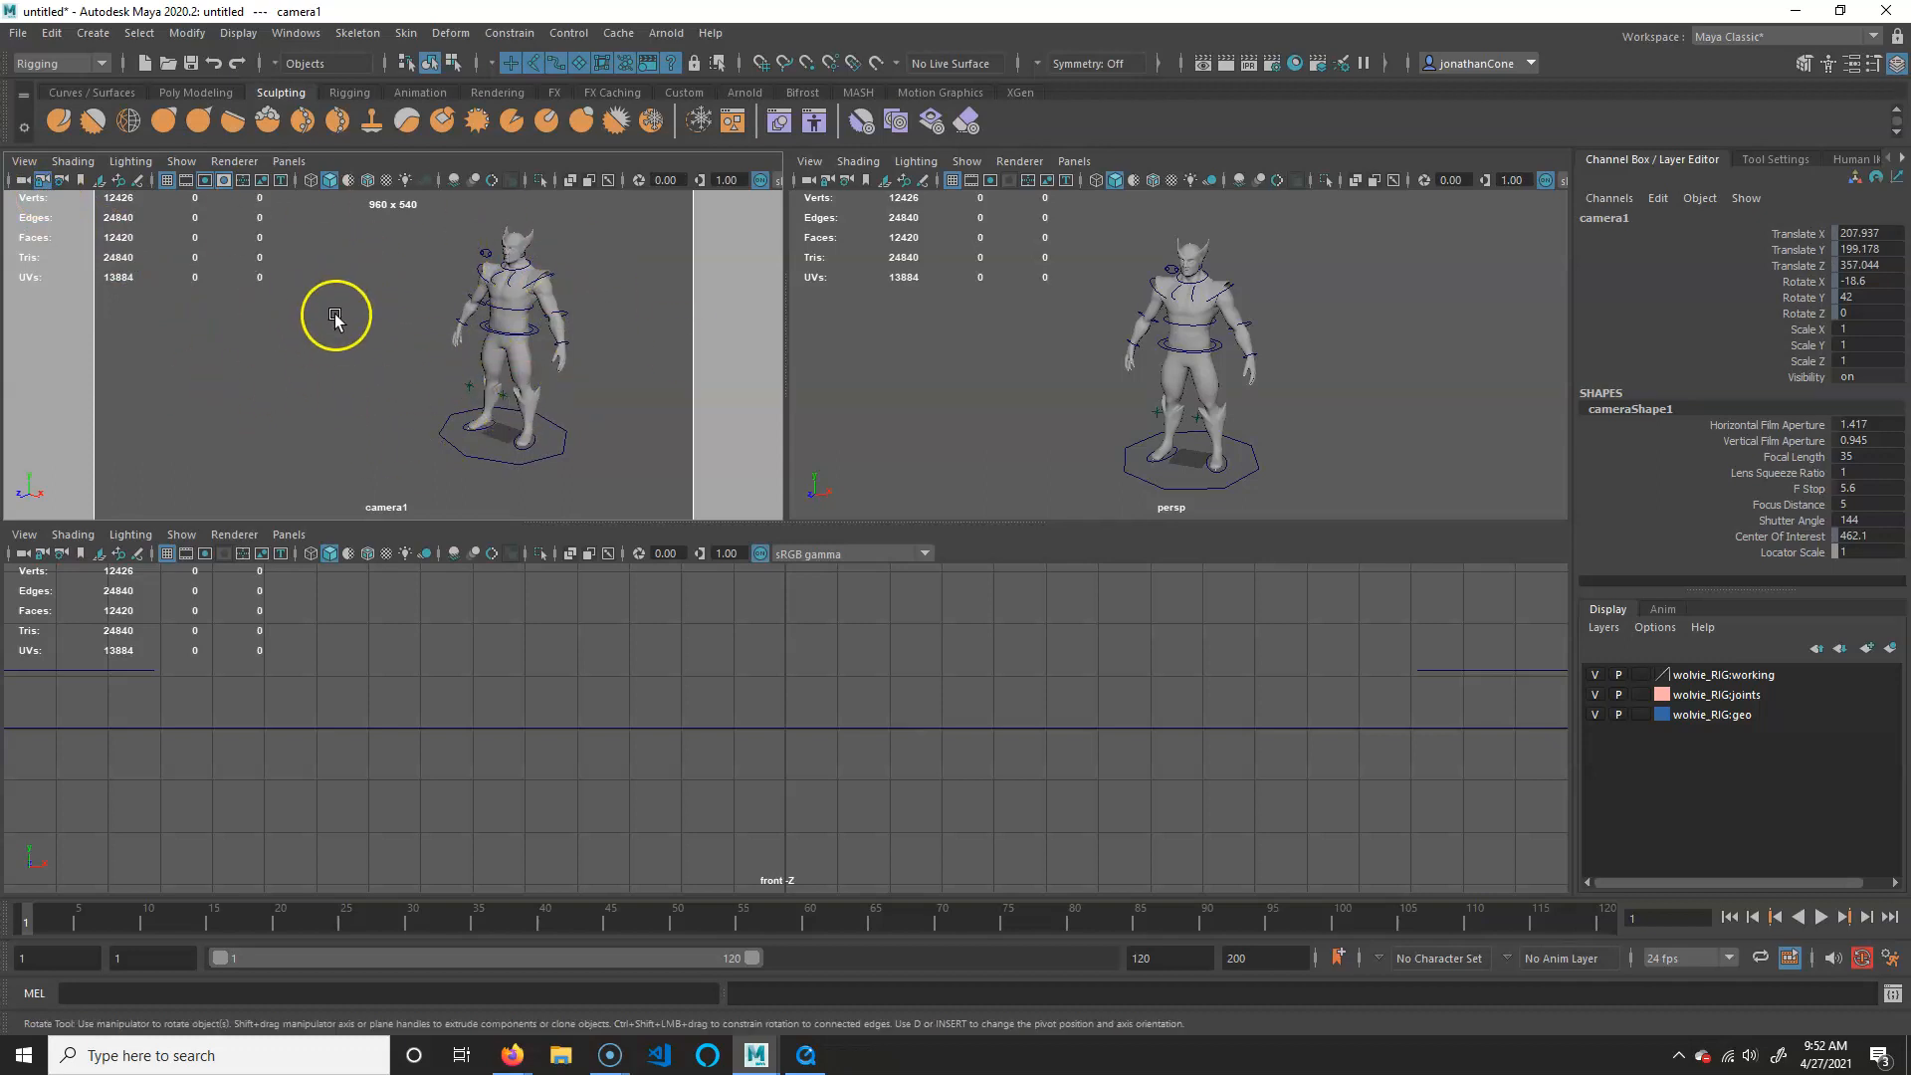
# Deselect the camera after checking it in the persp view, and turn off the Poly Count heads-up display
pyautogui.keyDown('alt'); pyautogui.moveTo(1242, 350); pyautogui.dragTo(1153, 345, button='middle'); pyautogui.keyUp('alt')
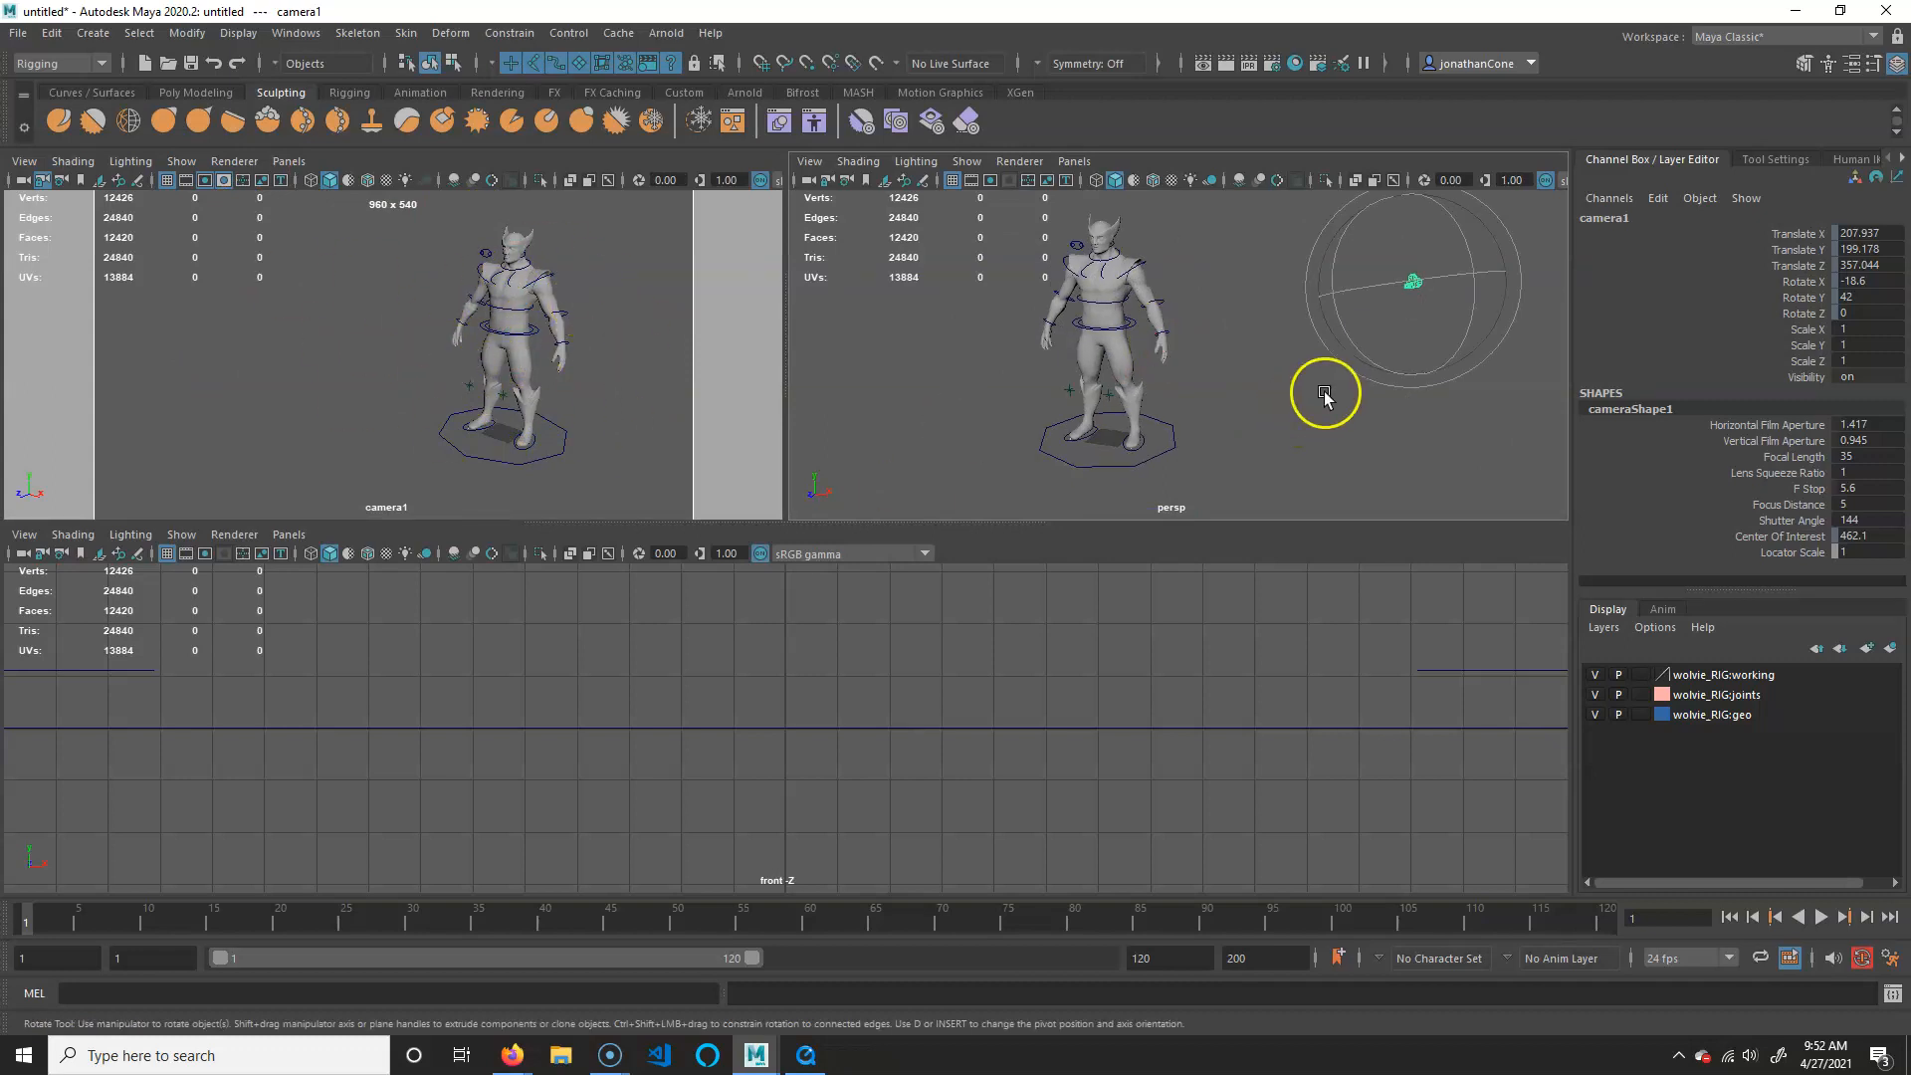
pyautogui.keyDown('alt'); pyautogui.moveTo(1324, 396); pyautogui.dragTo(1391, 384, button='middle'); pyautogui.keyUp('alt')
pyautogui.click(1326, 283)
pyautogui.keyDown('alt'); pyautogui.moveTo(1294, 306); pyautogui.dragTo(1124, 344); pyautogui.keyUp('alt')
pyautogui.keyDown('alt'); pyautogui.moveTo(1107, 341); pyautogui.dragTo(1160, 358, button='right'); pyautogui.keyUp('alt')
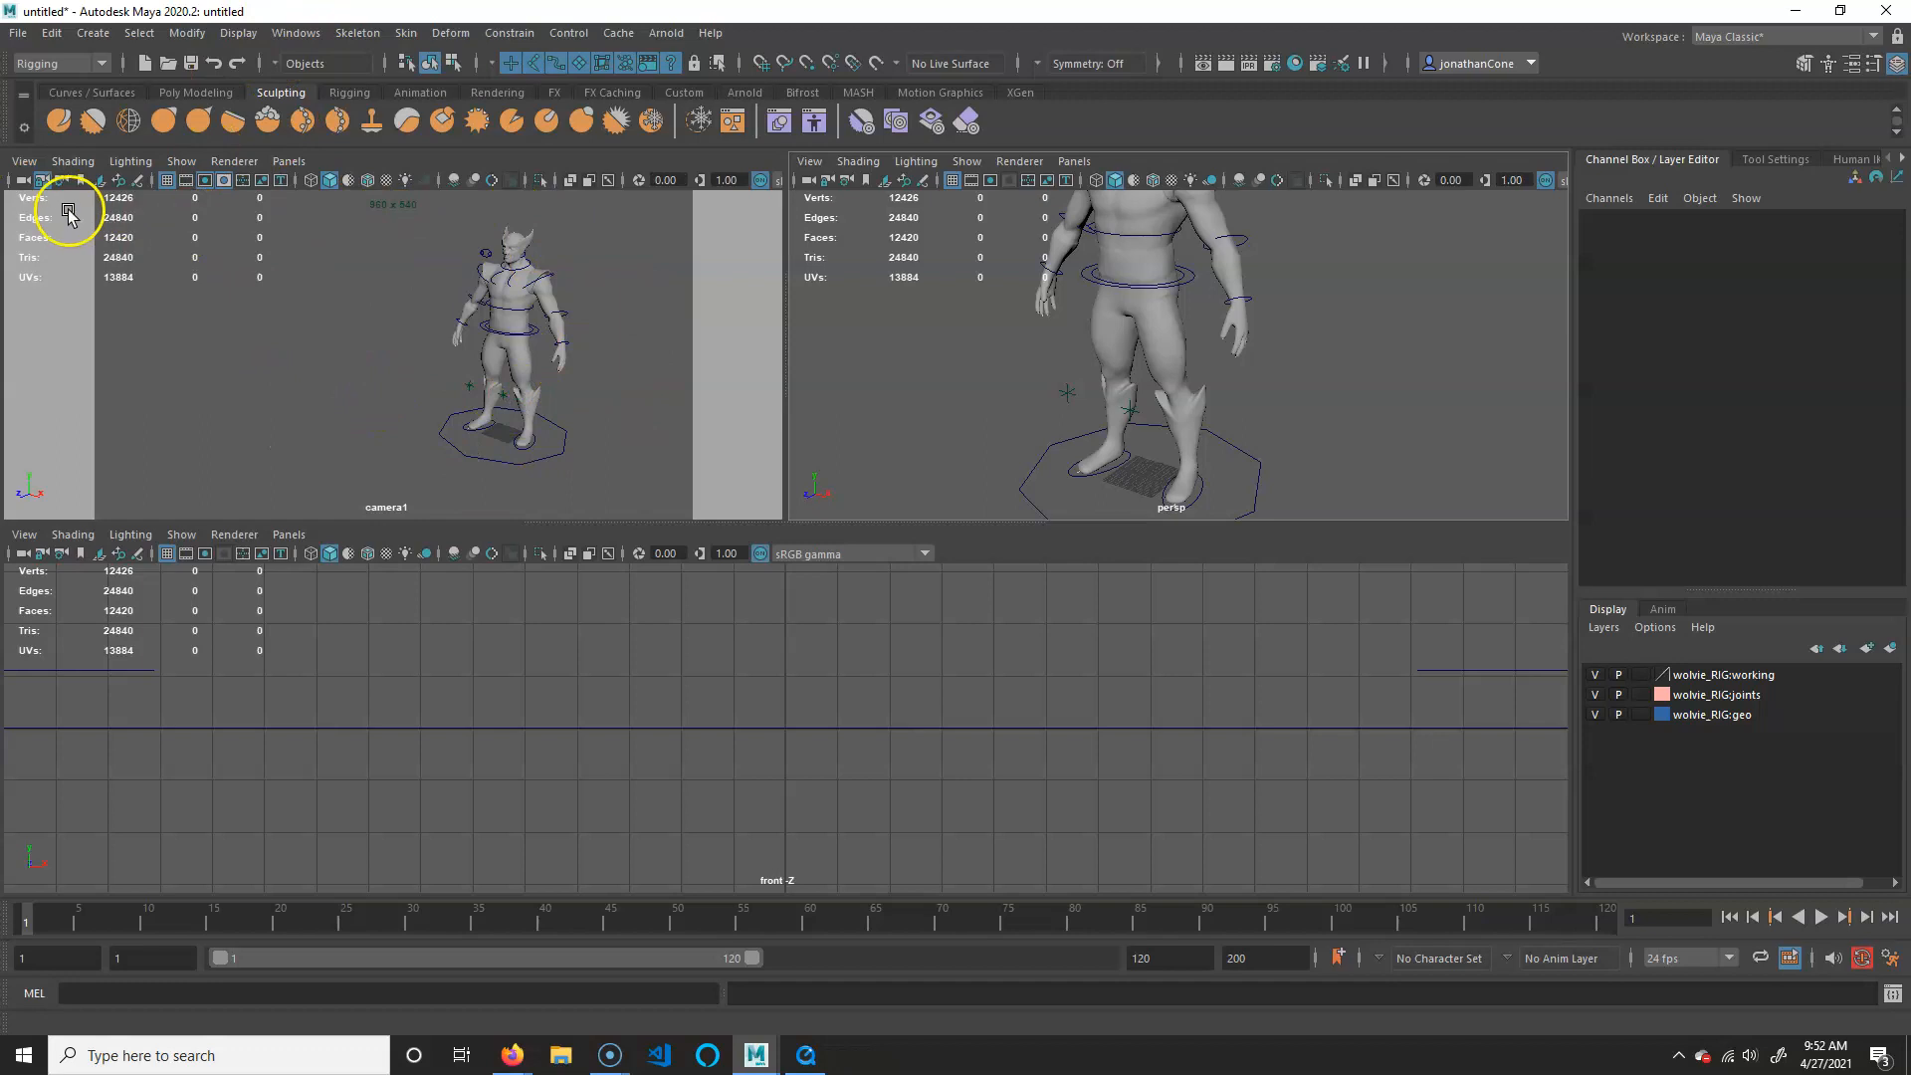
pyautogui.click(239, 33)
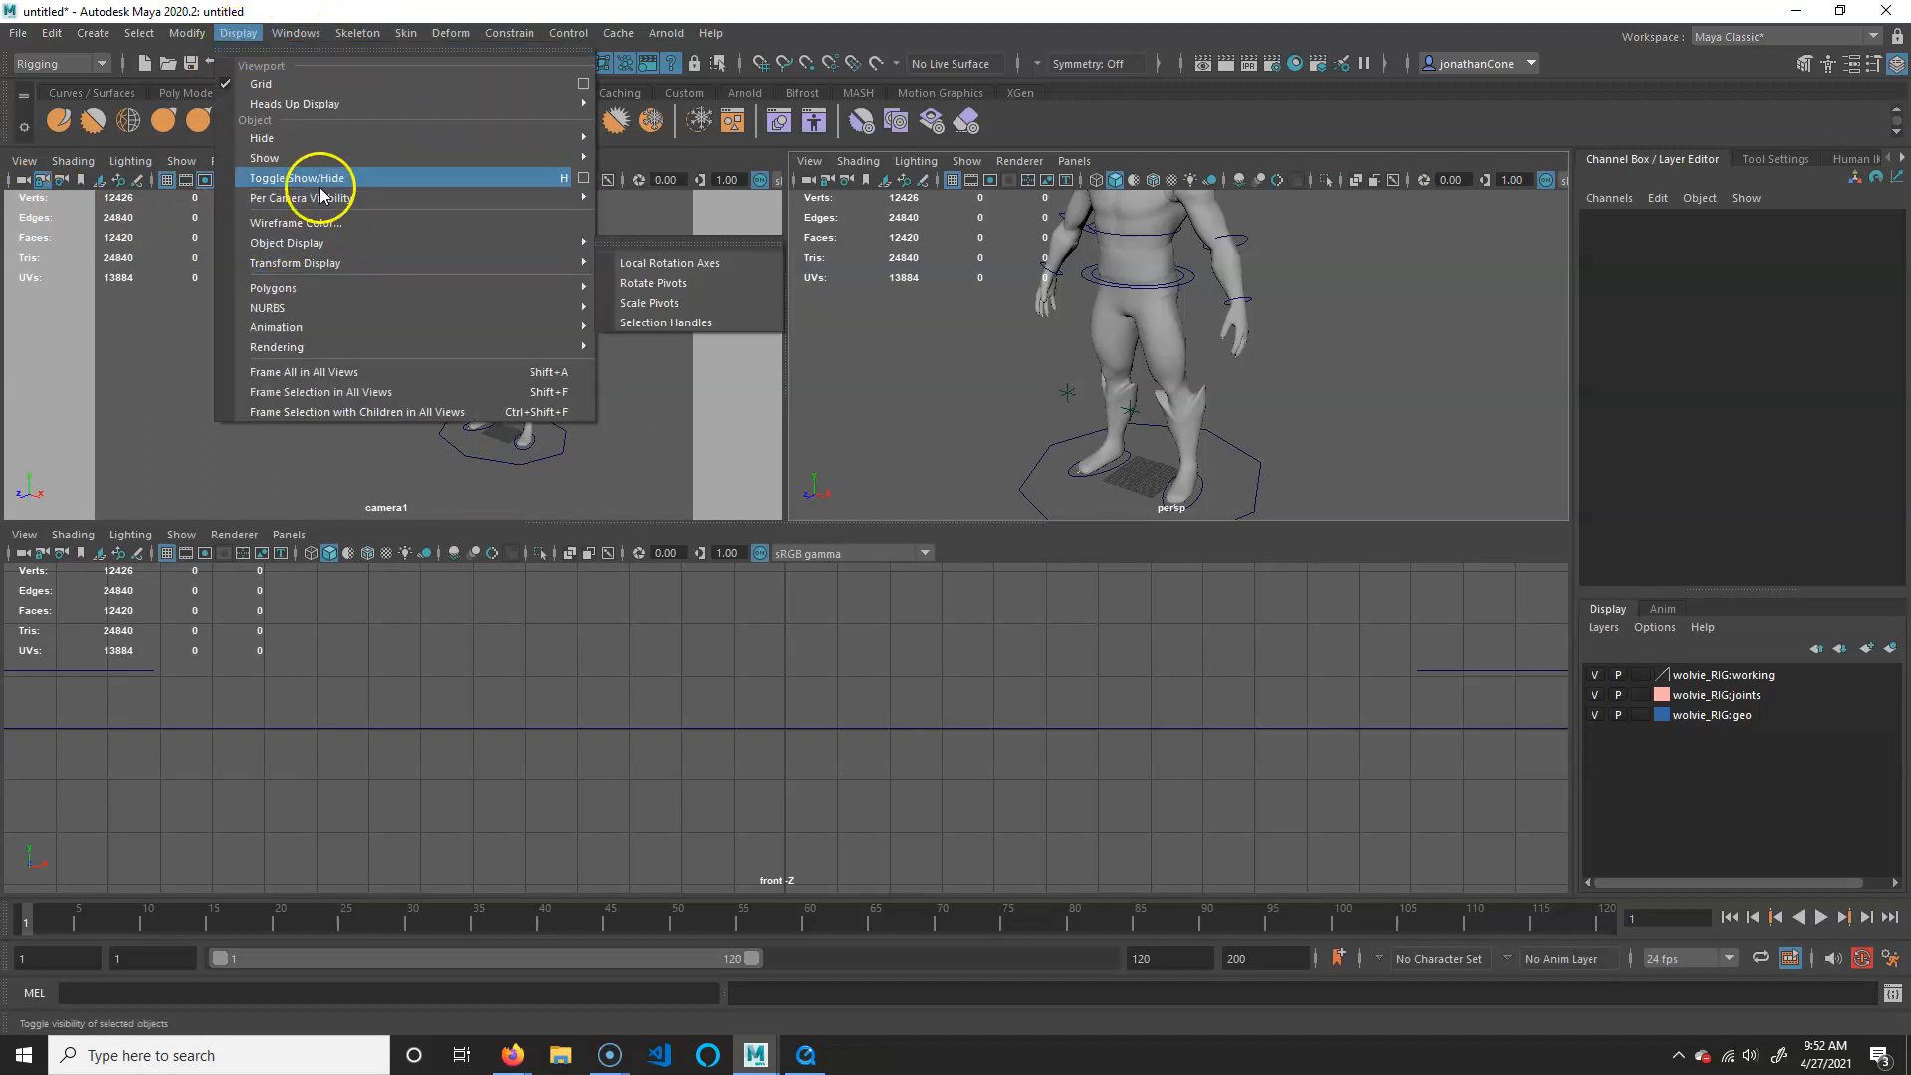
pyautogui.moveTo(366, 101)
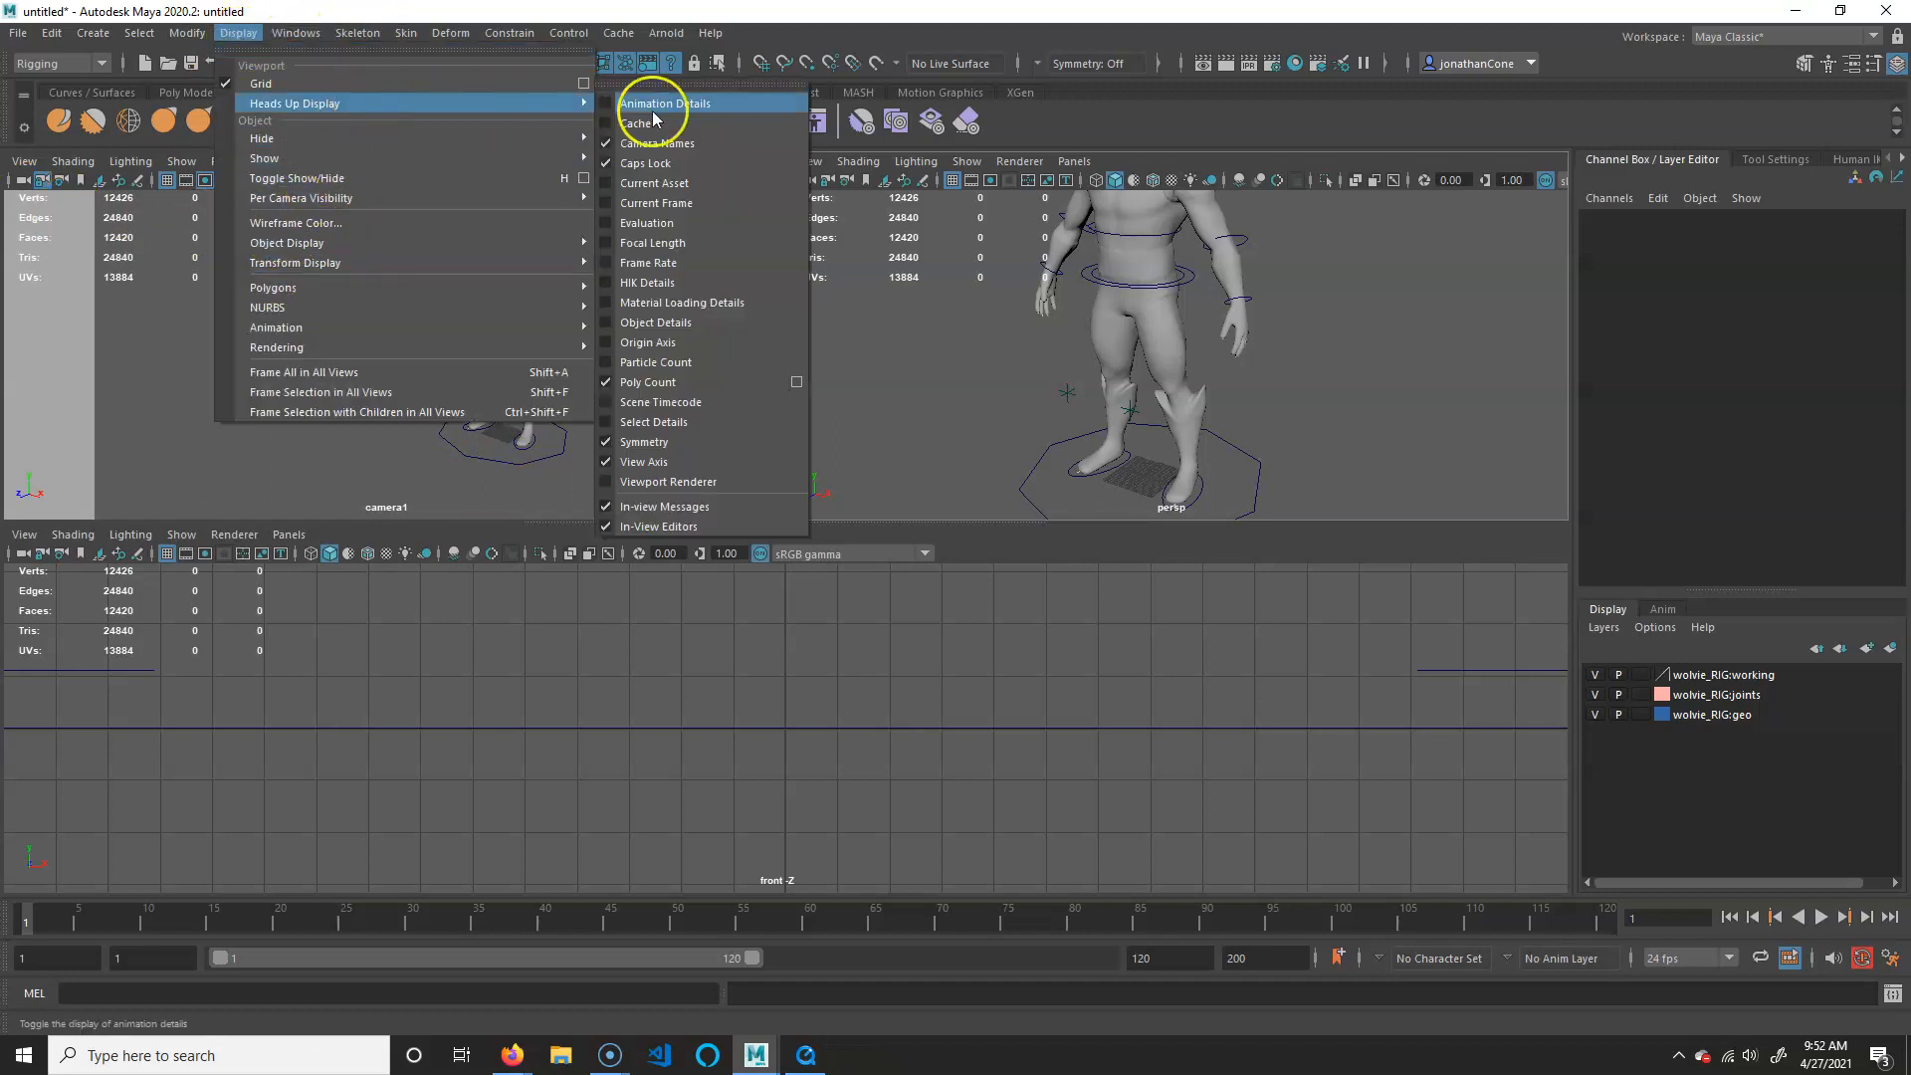
pyautogui.click(655, 382)
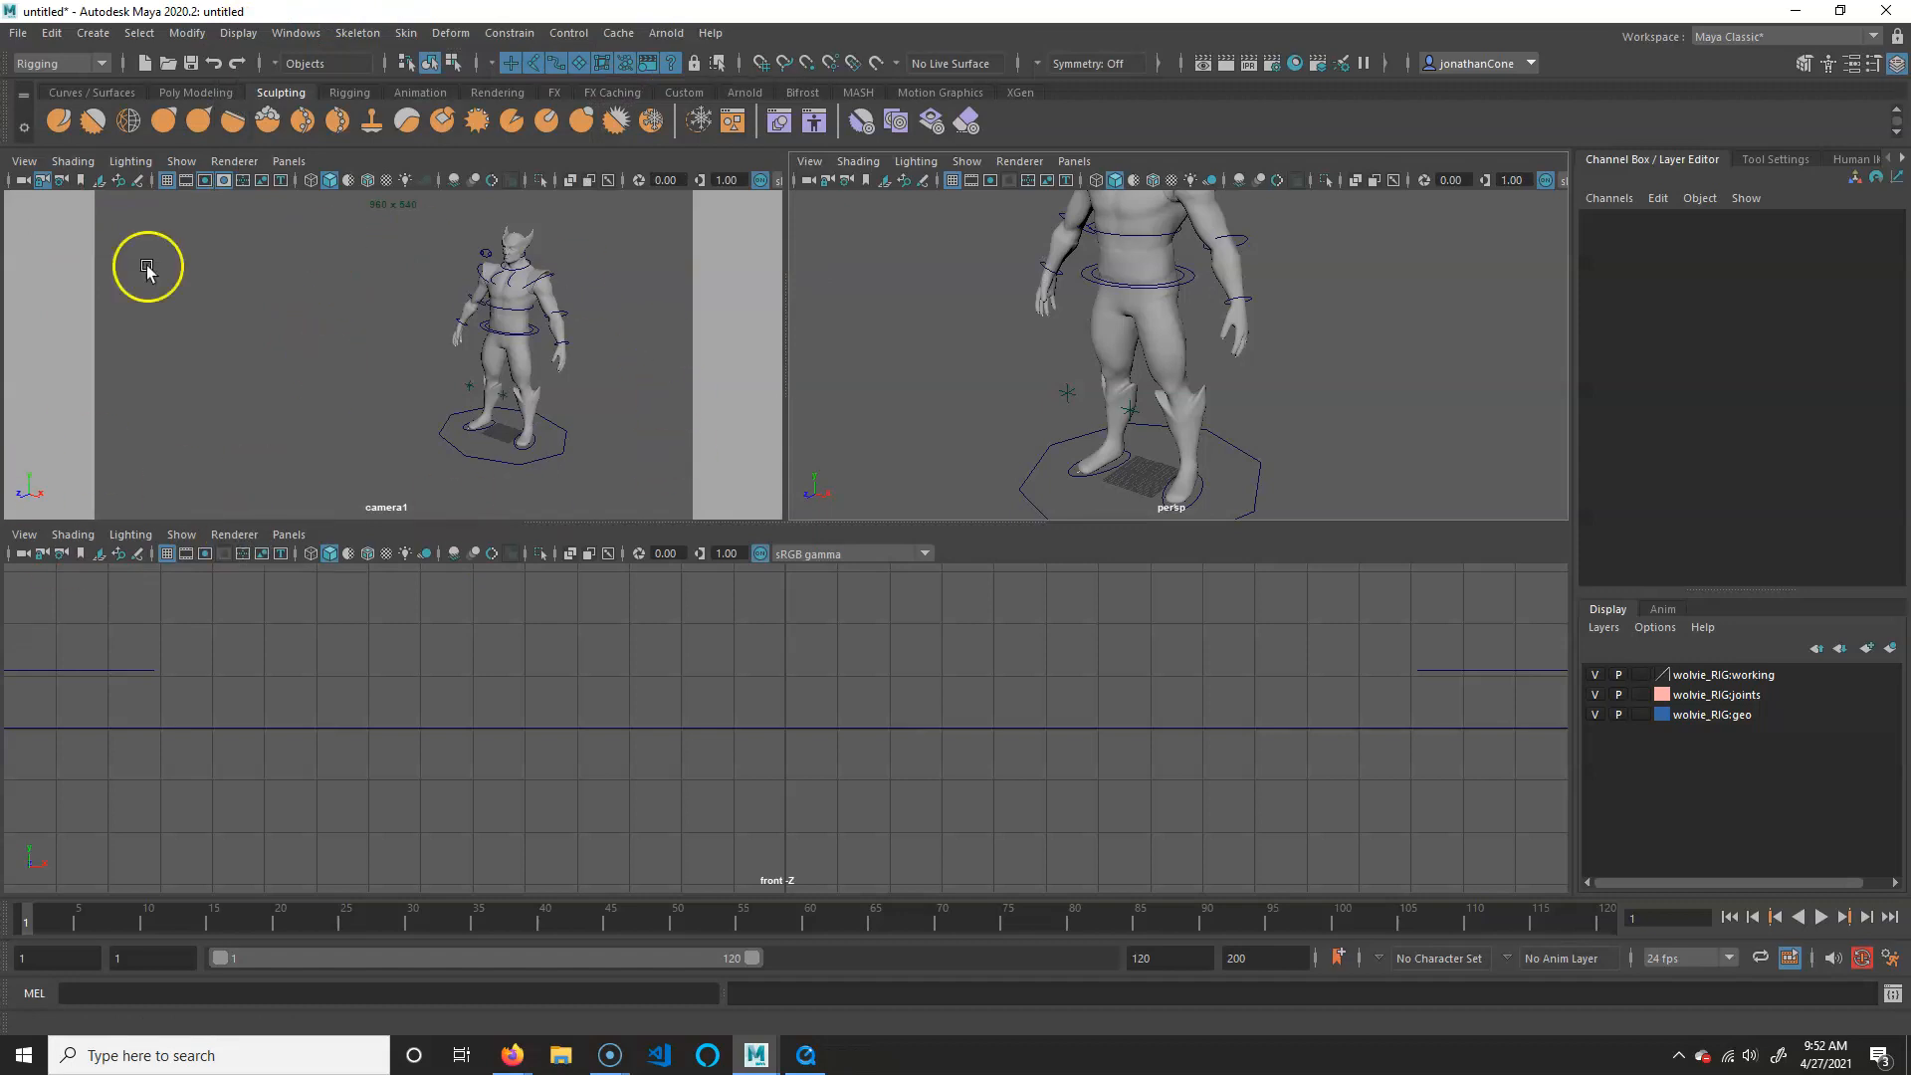
# Hide all object types in the camera1 view and show only polygons
pyautogui.click(181, 160)
pyautogui.click(203, 244)
pyautogui.click(194, 162)
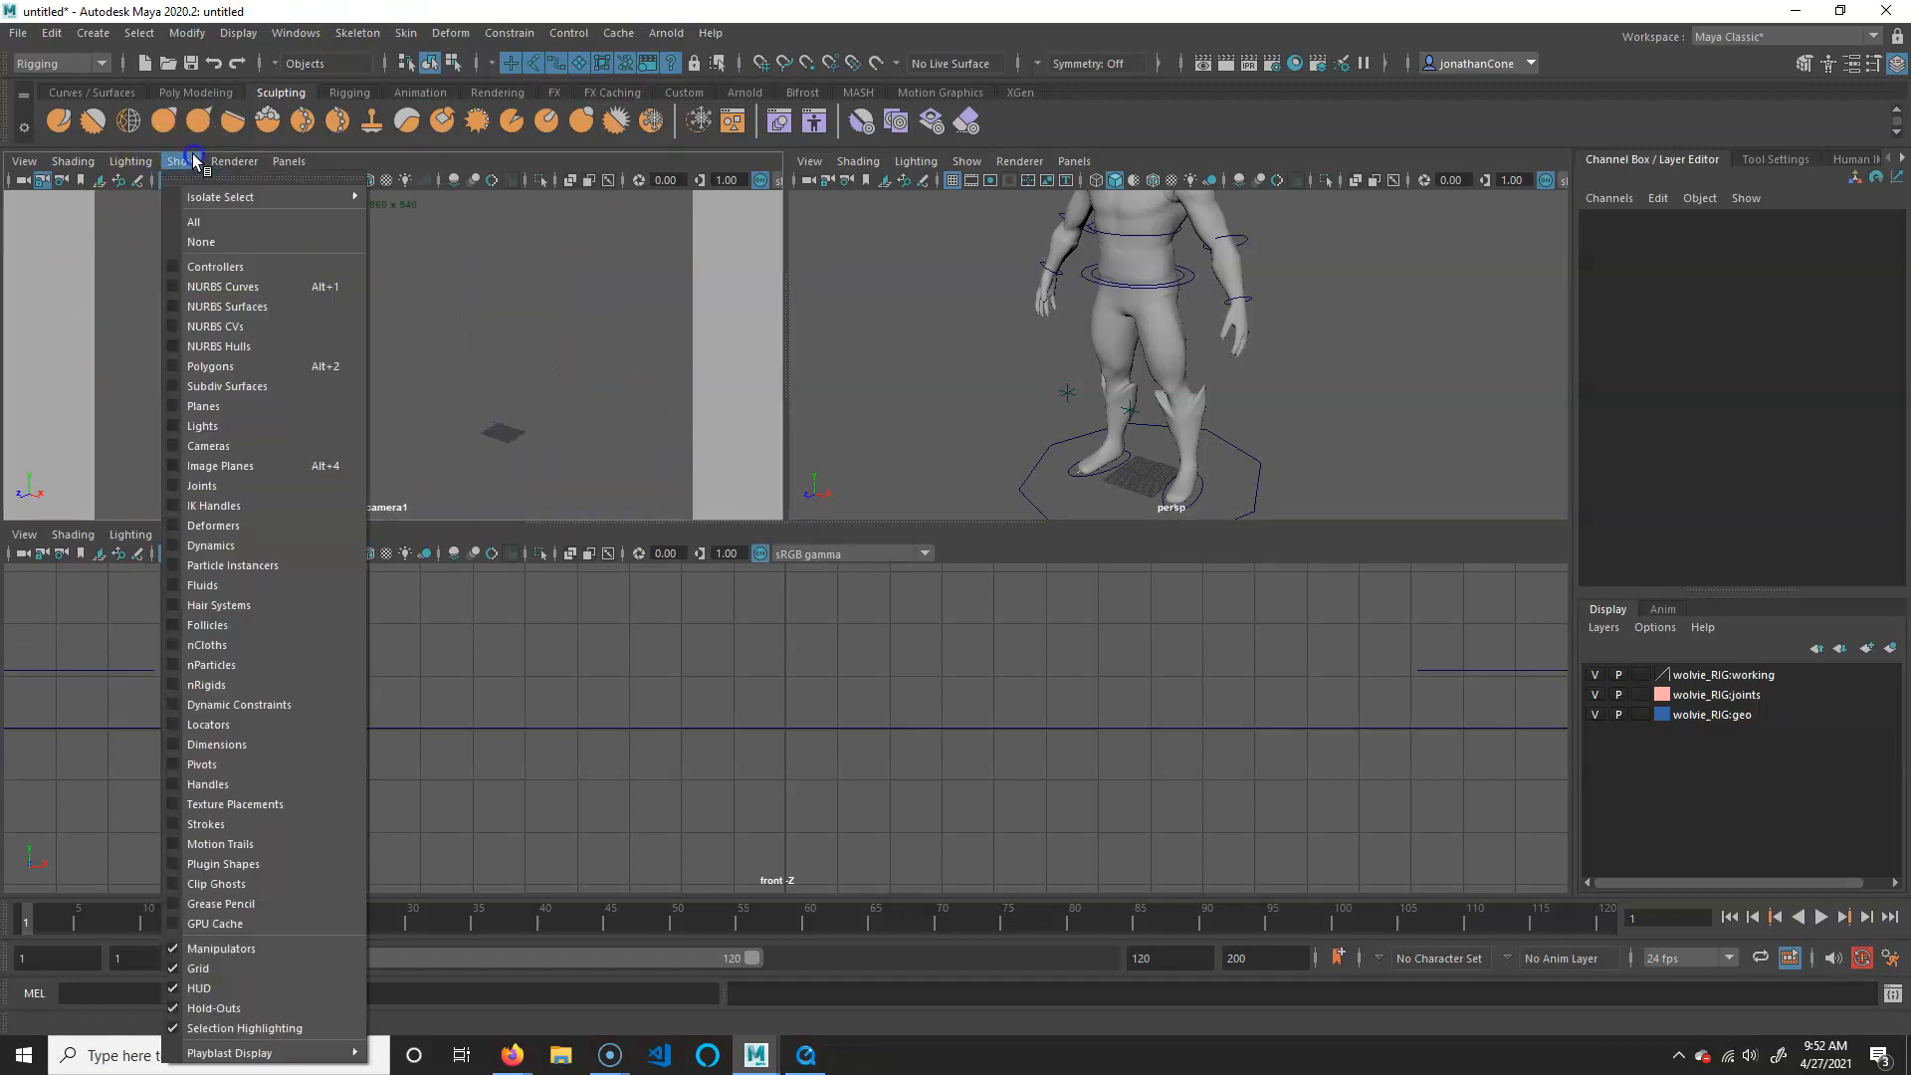
pyautogui.click(212, 366)
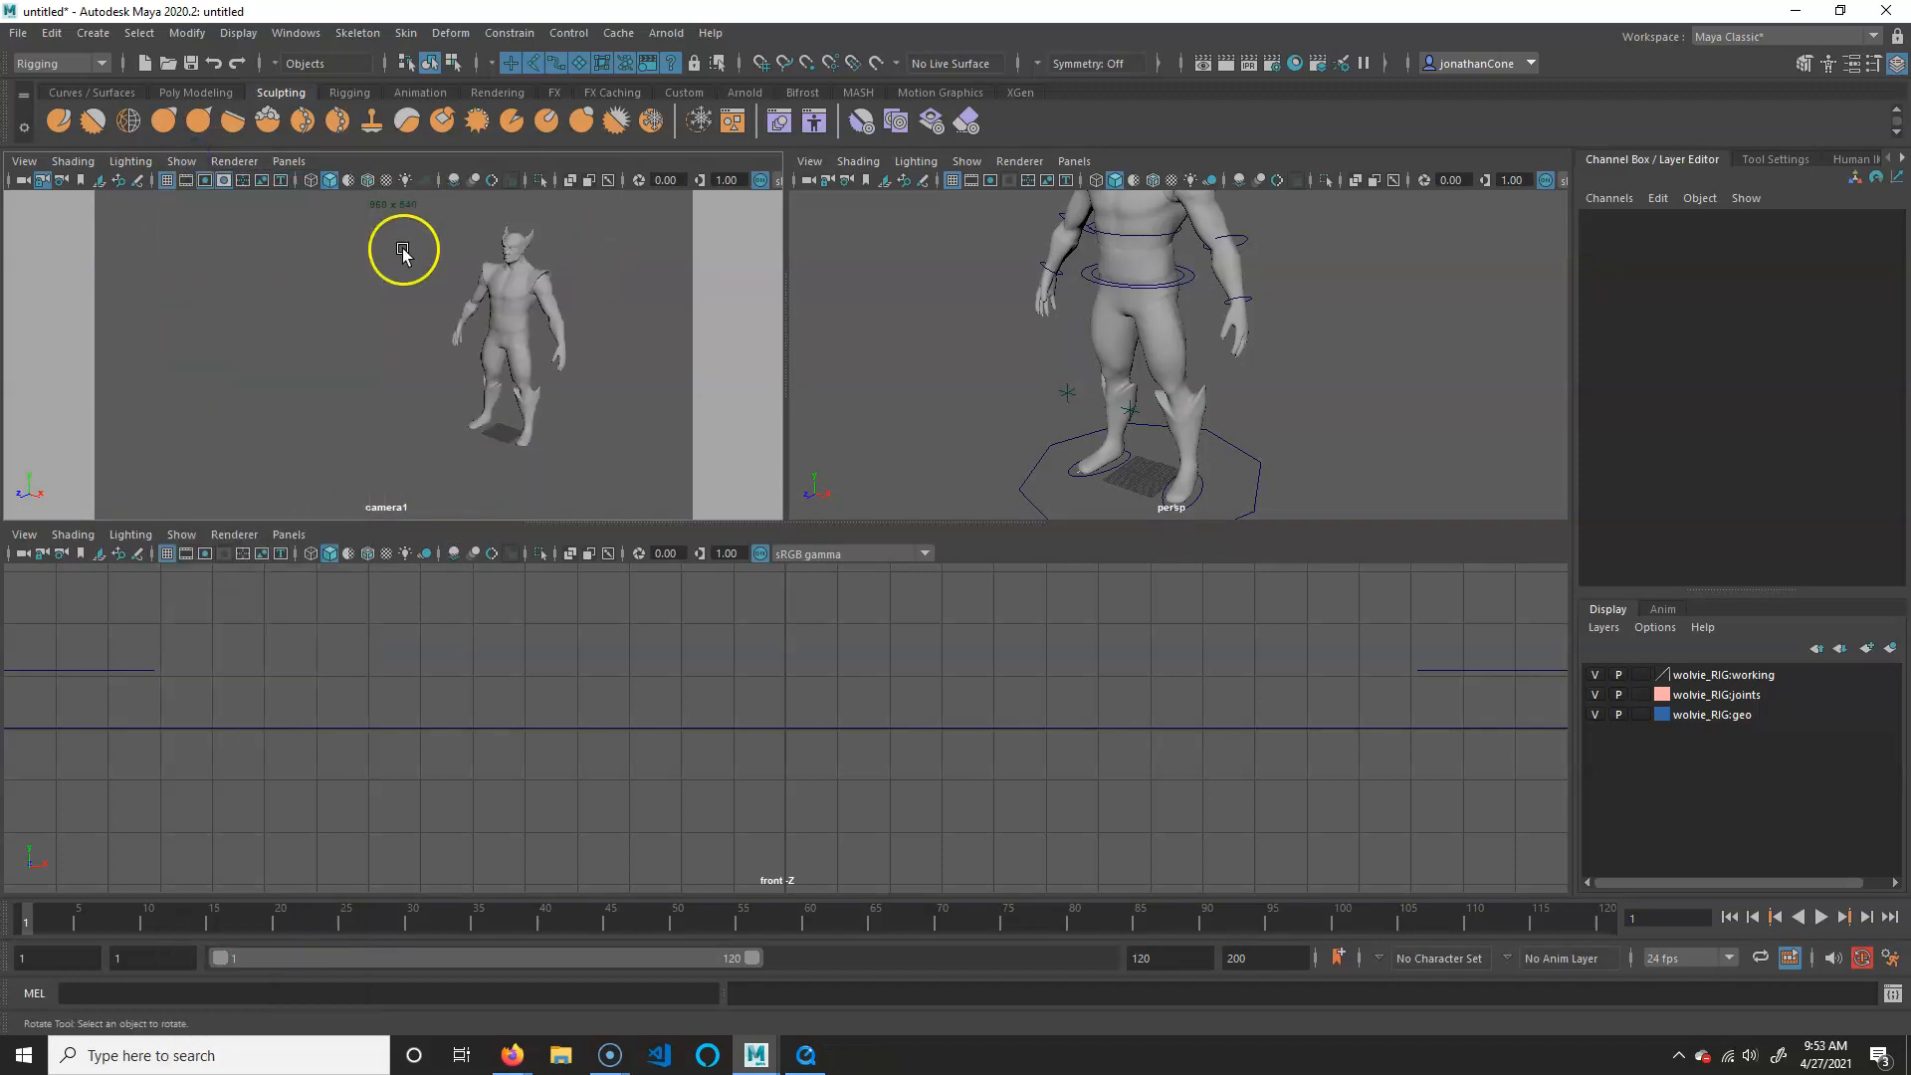
# Turn on textured display in the camera1 view and try the all-lights display option
pyautogui.click(386, 181)
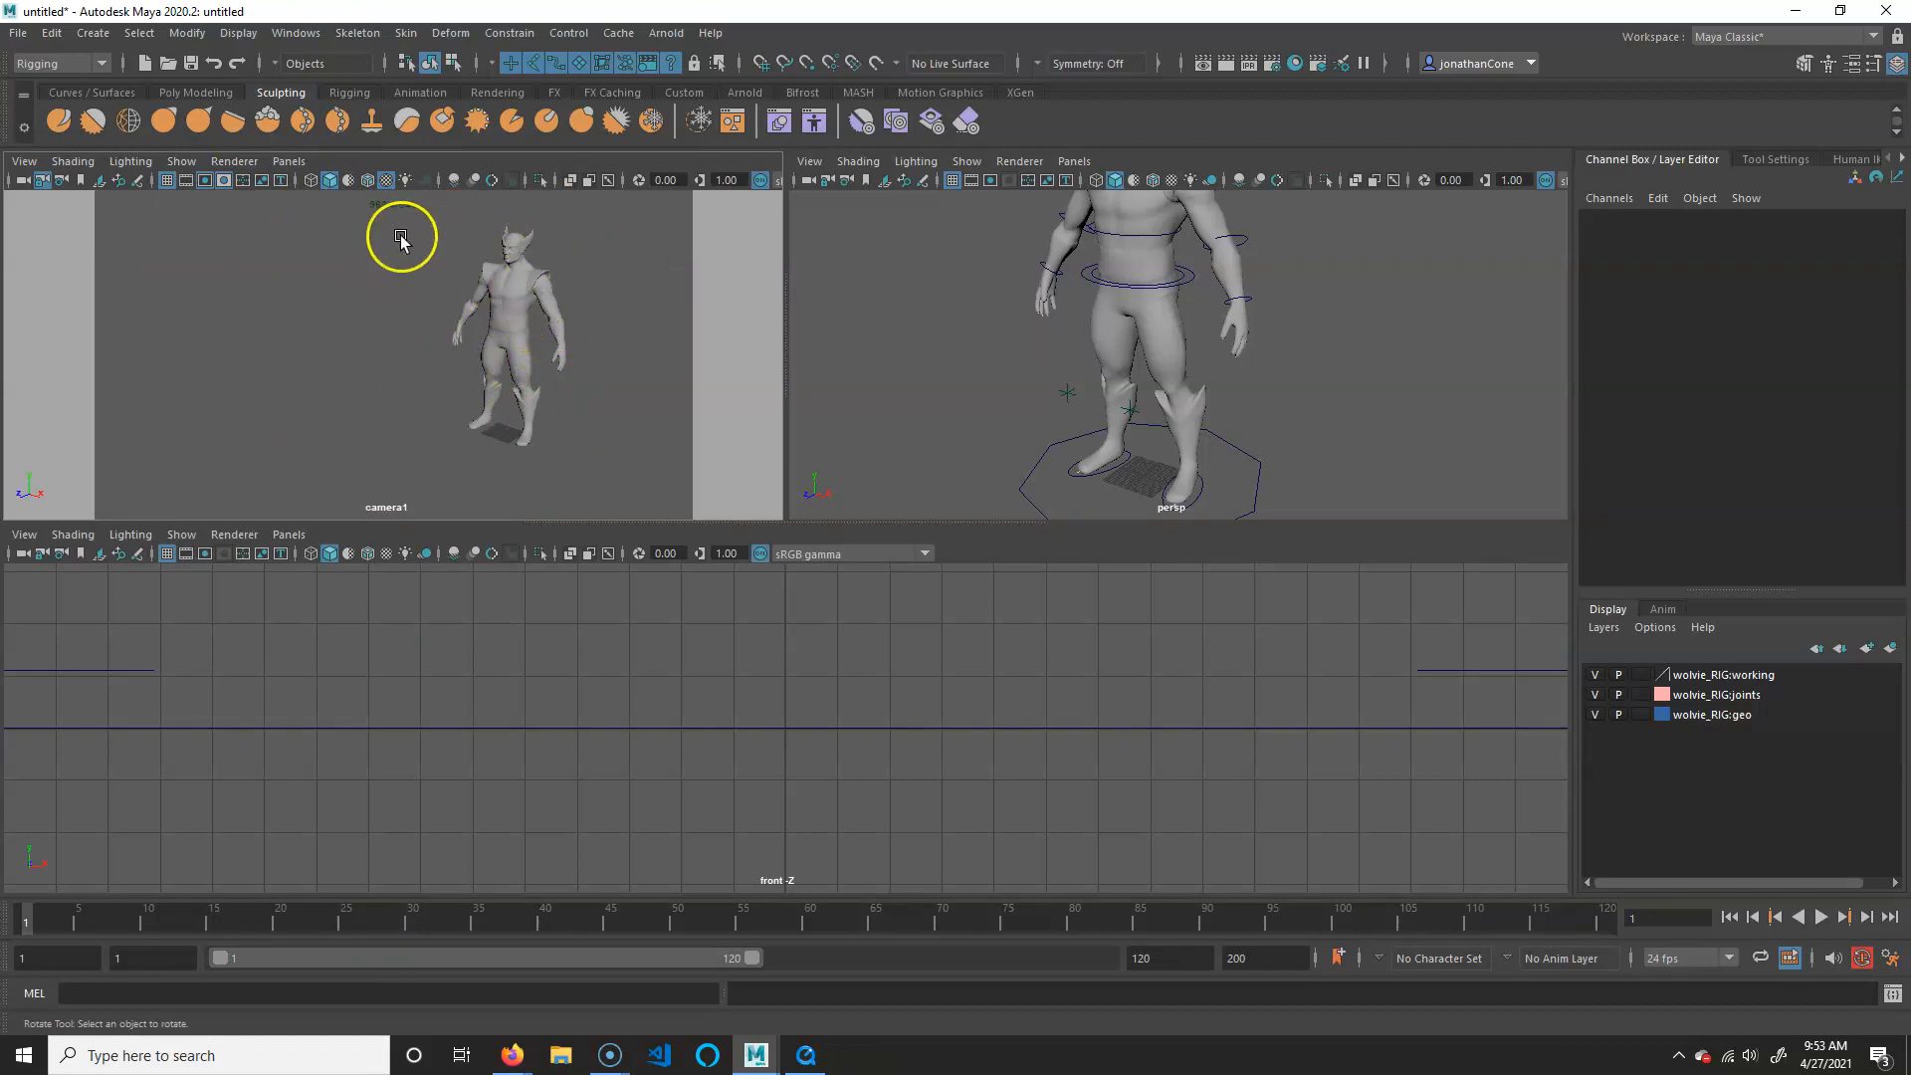
pyautogui.click(405, 180)
pyautogui.click(407, 181)
pyautogui.click(551, 353)
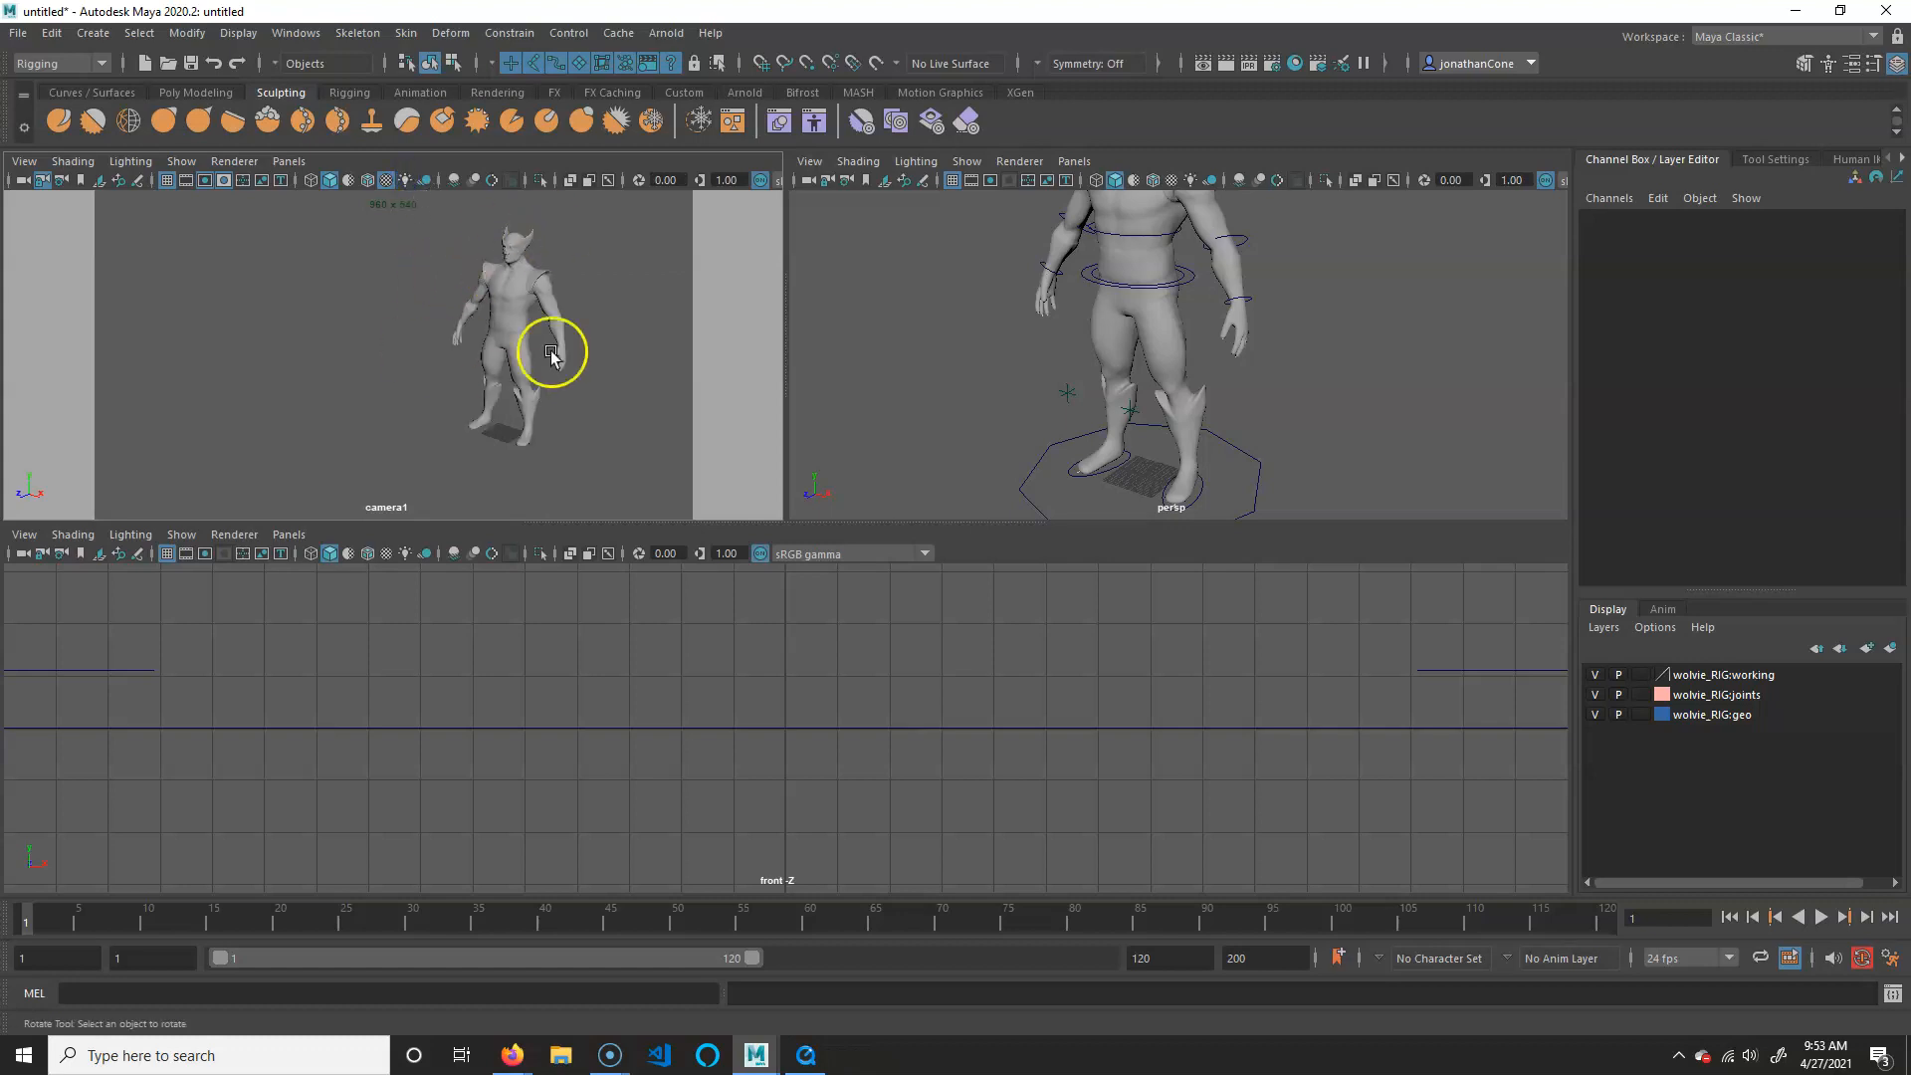
# Replace the front view pane with the Graph Editor and select the rig's master controller
pyautogui.keyDown('alt'); pyautogui.moveTo(1280, 392); pyautogui.dragTo(1129, 393, button='right'); pyautogui.keyUp('alt')
pyautogui.keyDown('alt'); pyautogui.moveTo(1129, 393); pyautogui.dragTo(1130, 441); pyautogui.keyUp('alt')
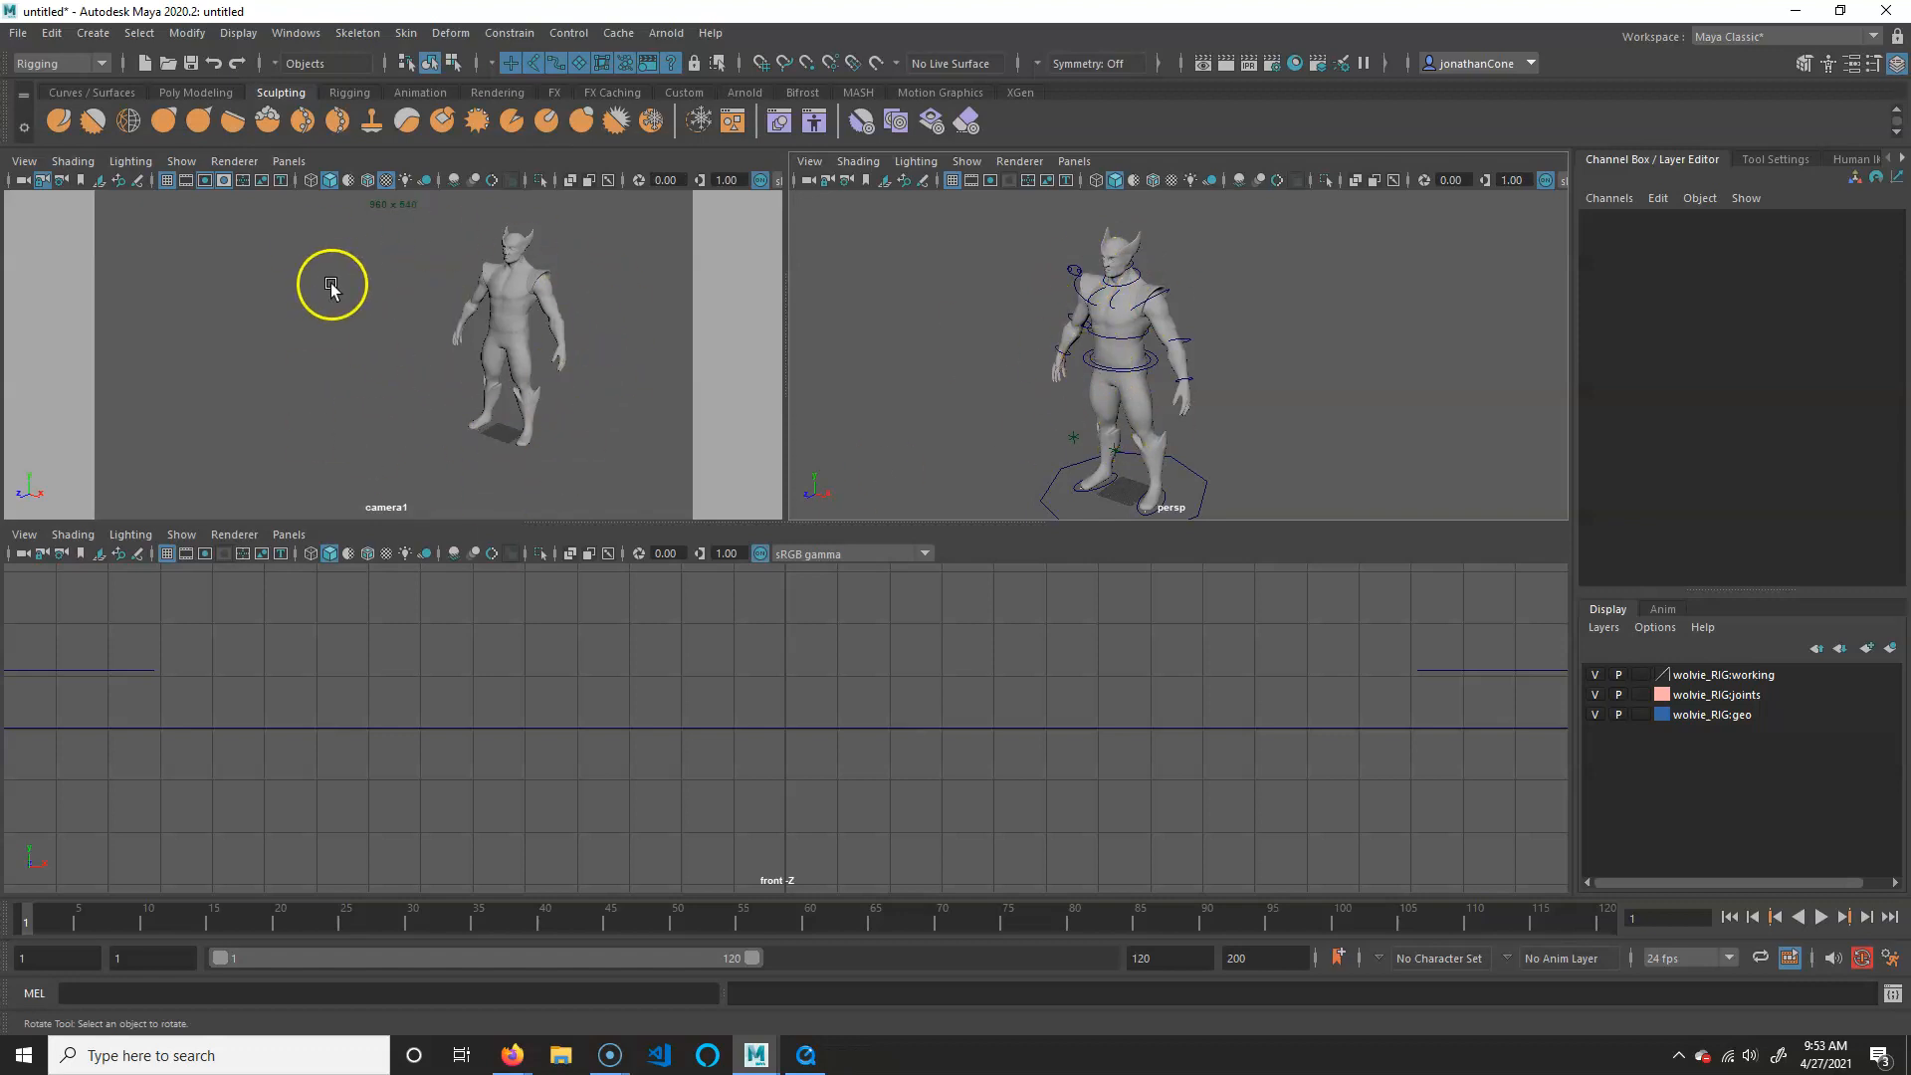
pyautogui.keyDown('alt'); pyautogui.moveTo(1101, 438); pyautogui.dragTo(1147, 422); pyautogui.keyUp('alt')
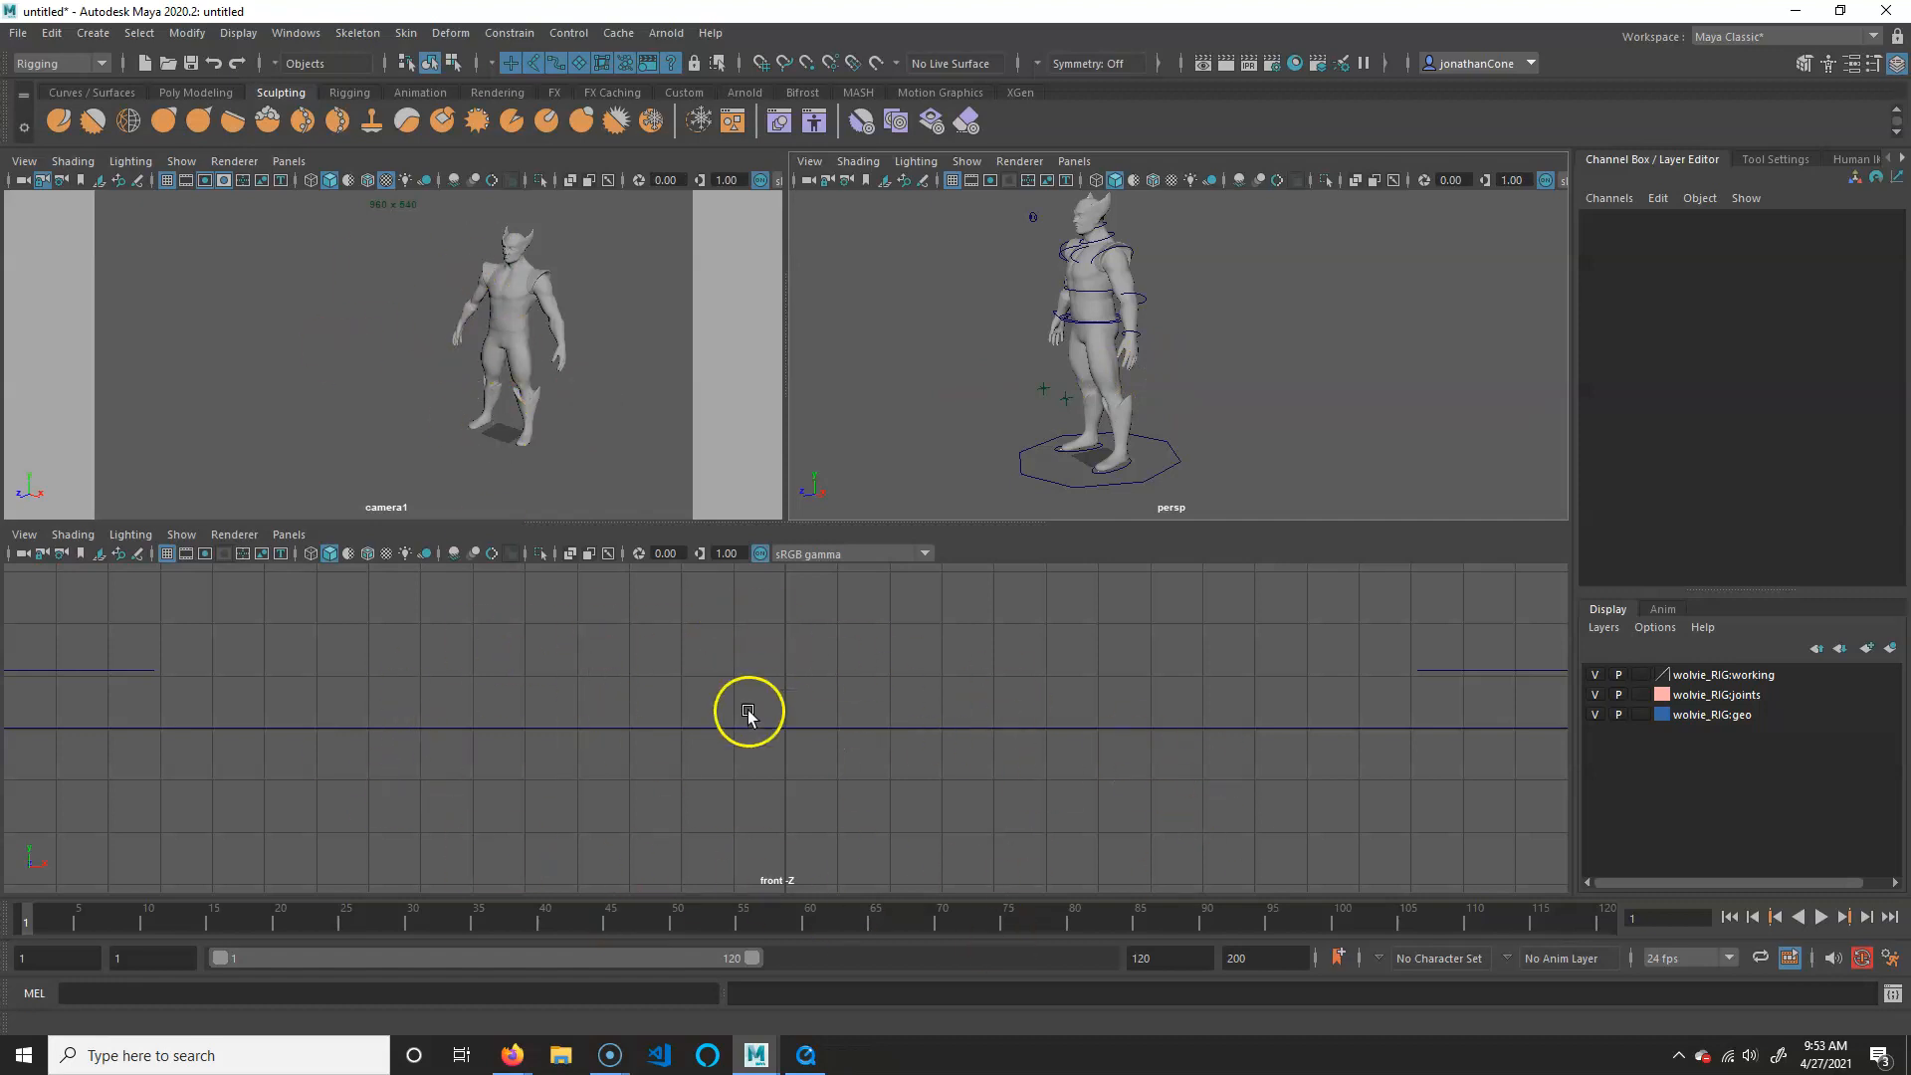
pyautogui.click(289, 534)
pyautogui.moveTo(378, 674)
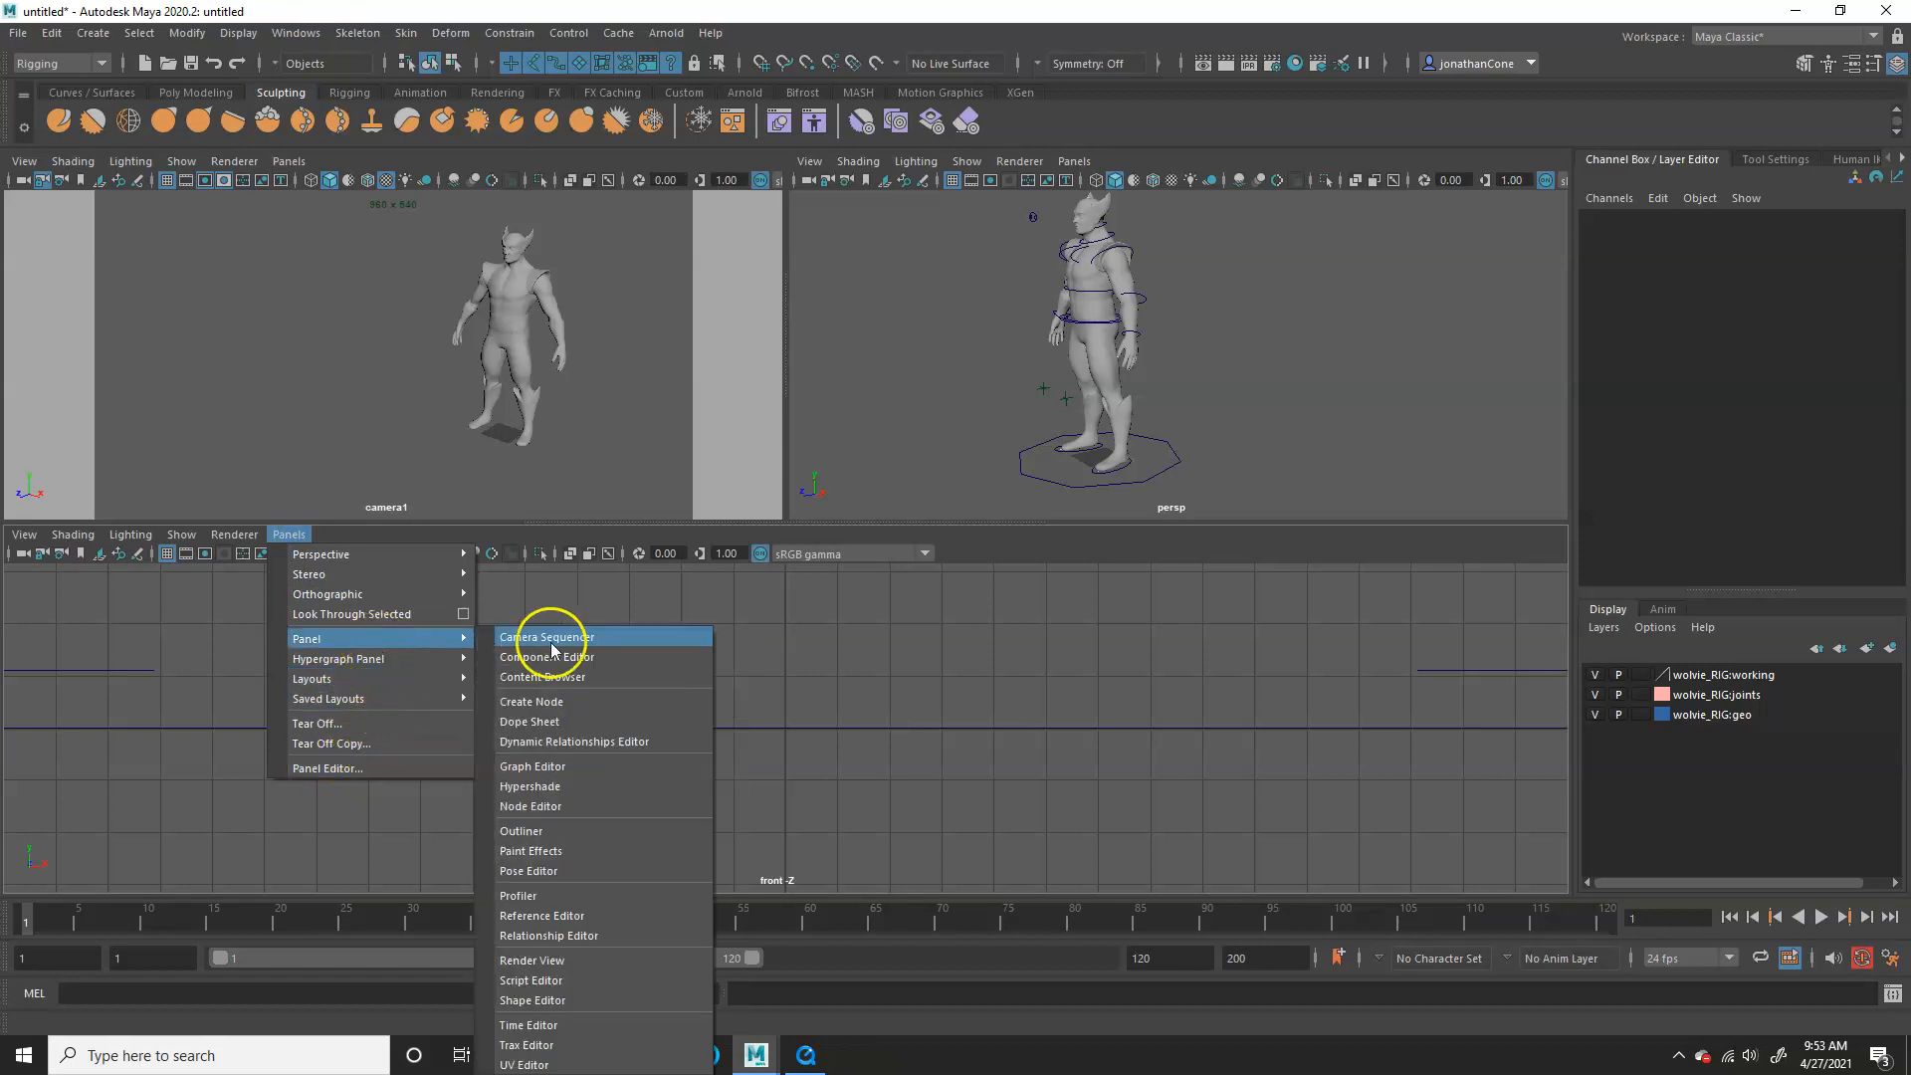
pyautogui.click(549, 766)
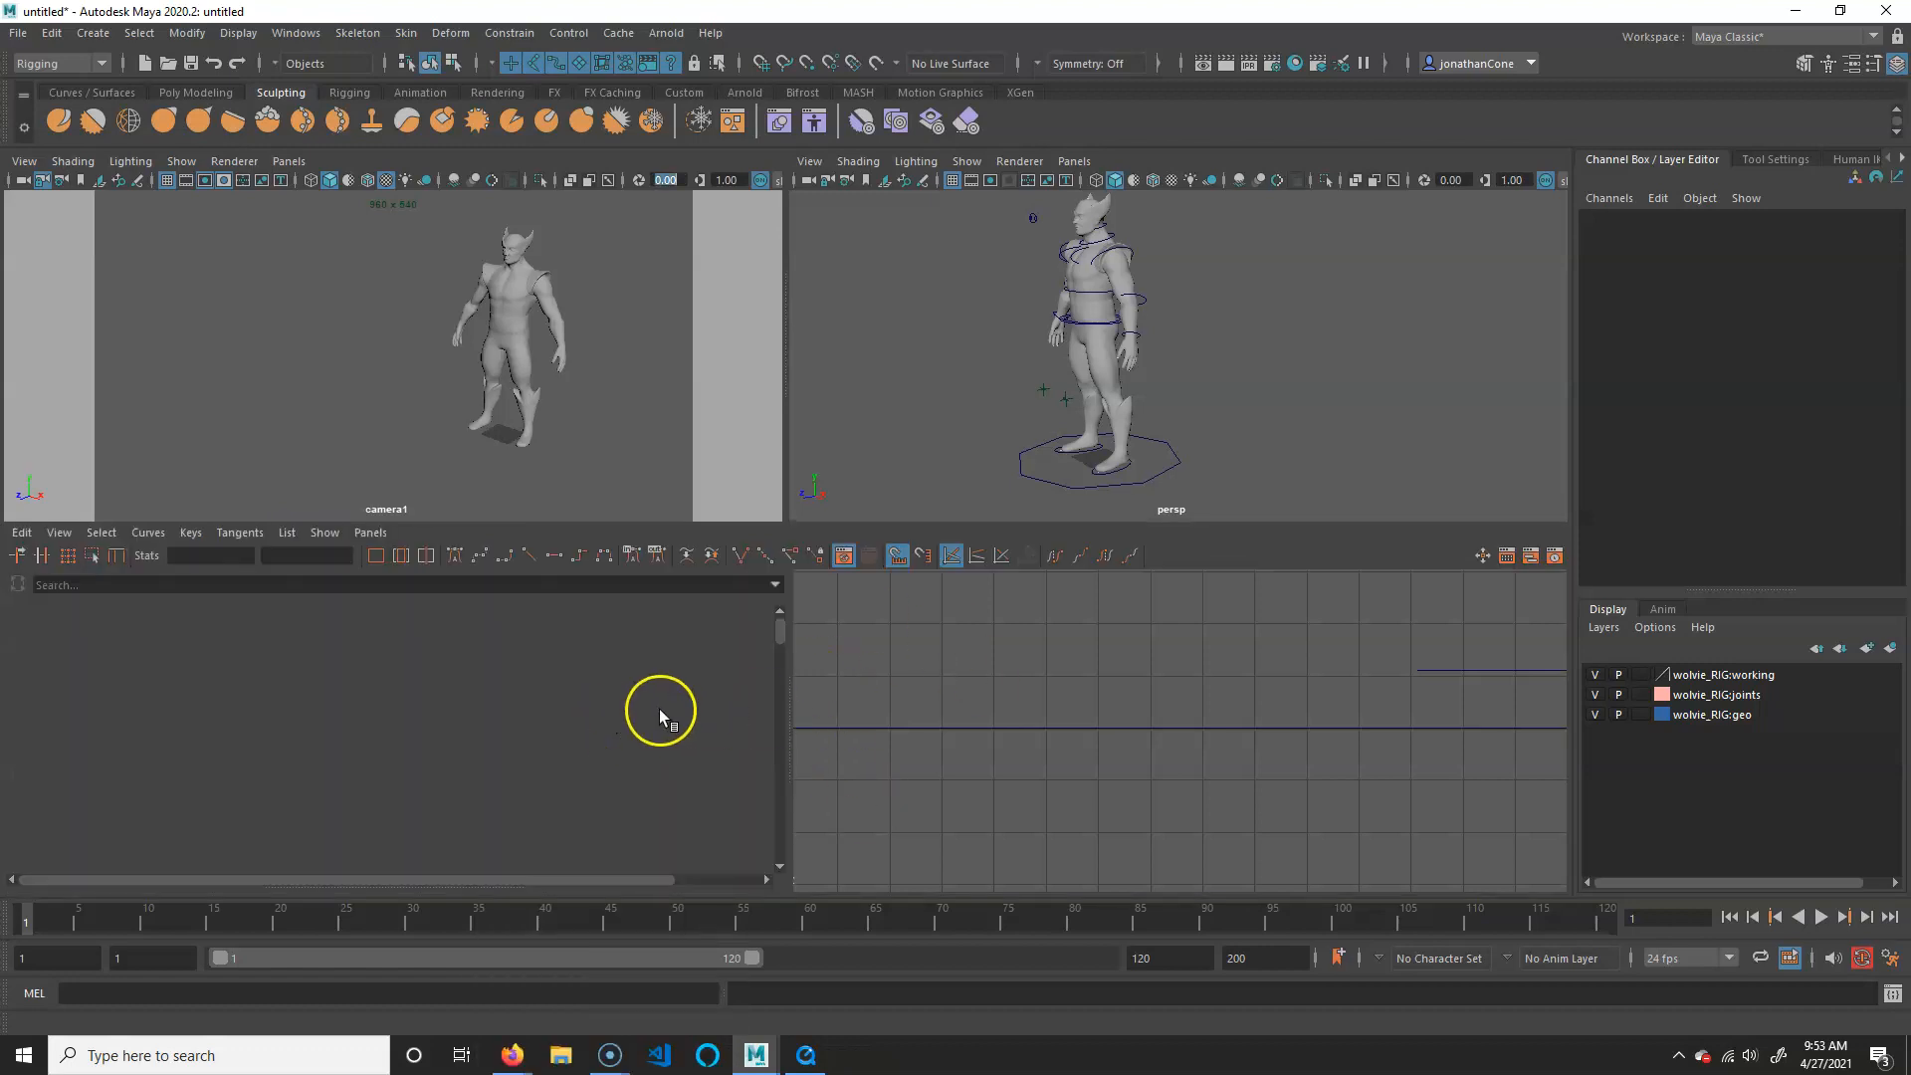
pyautogui.click(1180, 446)
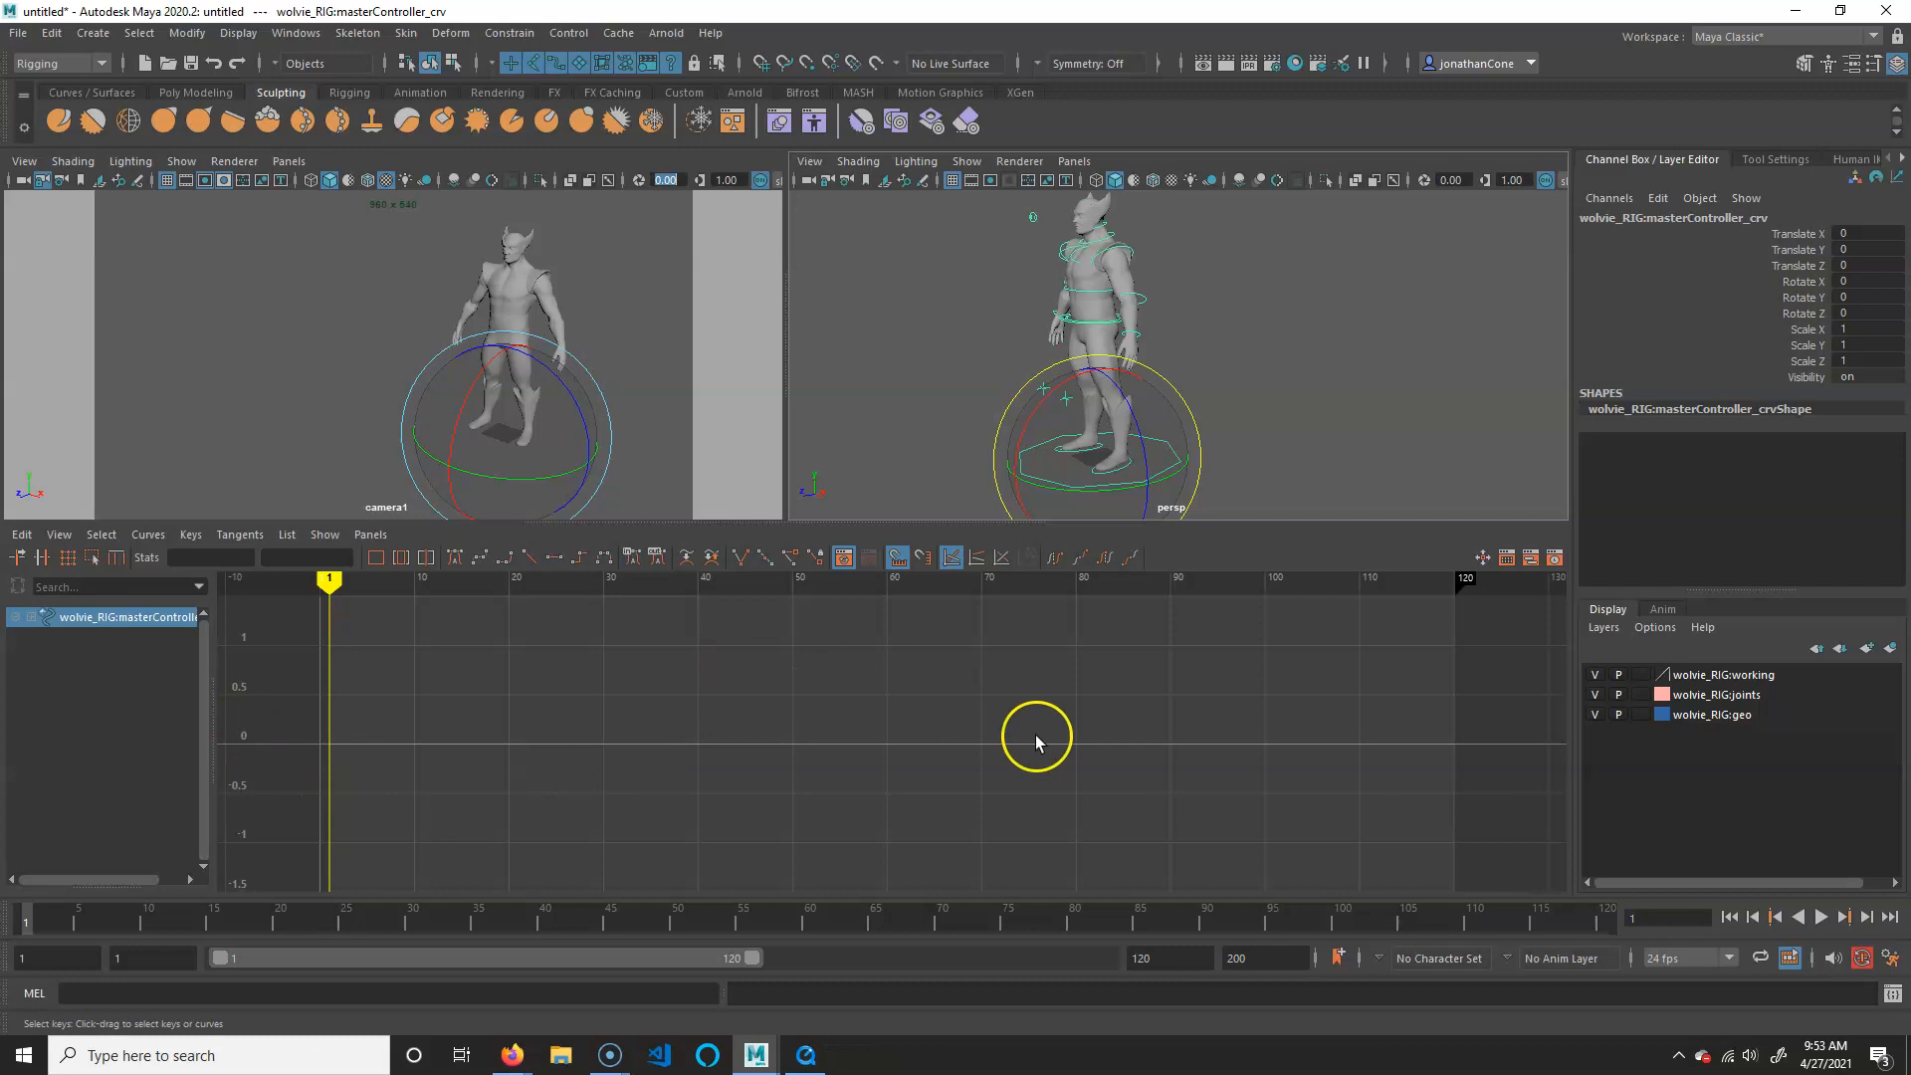
# Examine the character's upper body and its controllers closely in the persp view
pyautogui.keyDown('alt'); pyautogui.moveTo(943, 388); pyautogui.dragTo(1071, 405); pyautogui.keyUp('alt')
pyautogui.keyDown('alt'); pyautogui.moveTo(1070, 405); pyautogui.dragTo(1202, 424, button='middle'); pyautogui.keyUp('alt')
pyautogui.keyDown('alt'); pyautogui.moveTo(1363, 390); pyautogui.dragTo(1256, 391, button='right'); pyautogui.keyUp('alt')
pyautogui.keyDown('alt'); pyautogui.moveTo(1256, 391); pyautogui.dragTo(1157, 373, button='middle'); pyautogui.keyUp('alt')
pyautogui.keyDown('alt'); pyautogui.moveTo(1157, 372); pyautogui.dragTo(1197, 373, button='right'); pyautogui.keyUp('alt')
pyautogui.keyDown('alt'); pyautogui.moveTo(1059, 382); pyautogui.dragTo(1188, 409, button='right'); pyautogui.keyUp('alt')
pyautogui.keyDown('alt'); pyautogui.moveTo(1188, 409); pyautogui.dragTo(1238, 444, button='middle'); pyautogui.keyUp('alt')
pyautogui.keyDown('alt'); pyautogui.moveTo(1045, 382); pyautogui.dragTo(1146, 394, button='right'); pyautogui.keyUp('alt')
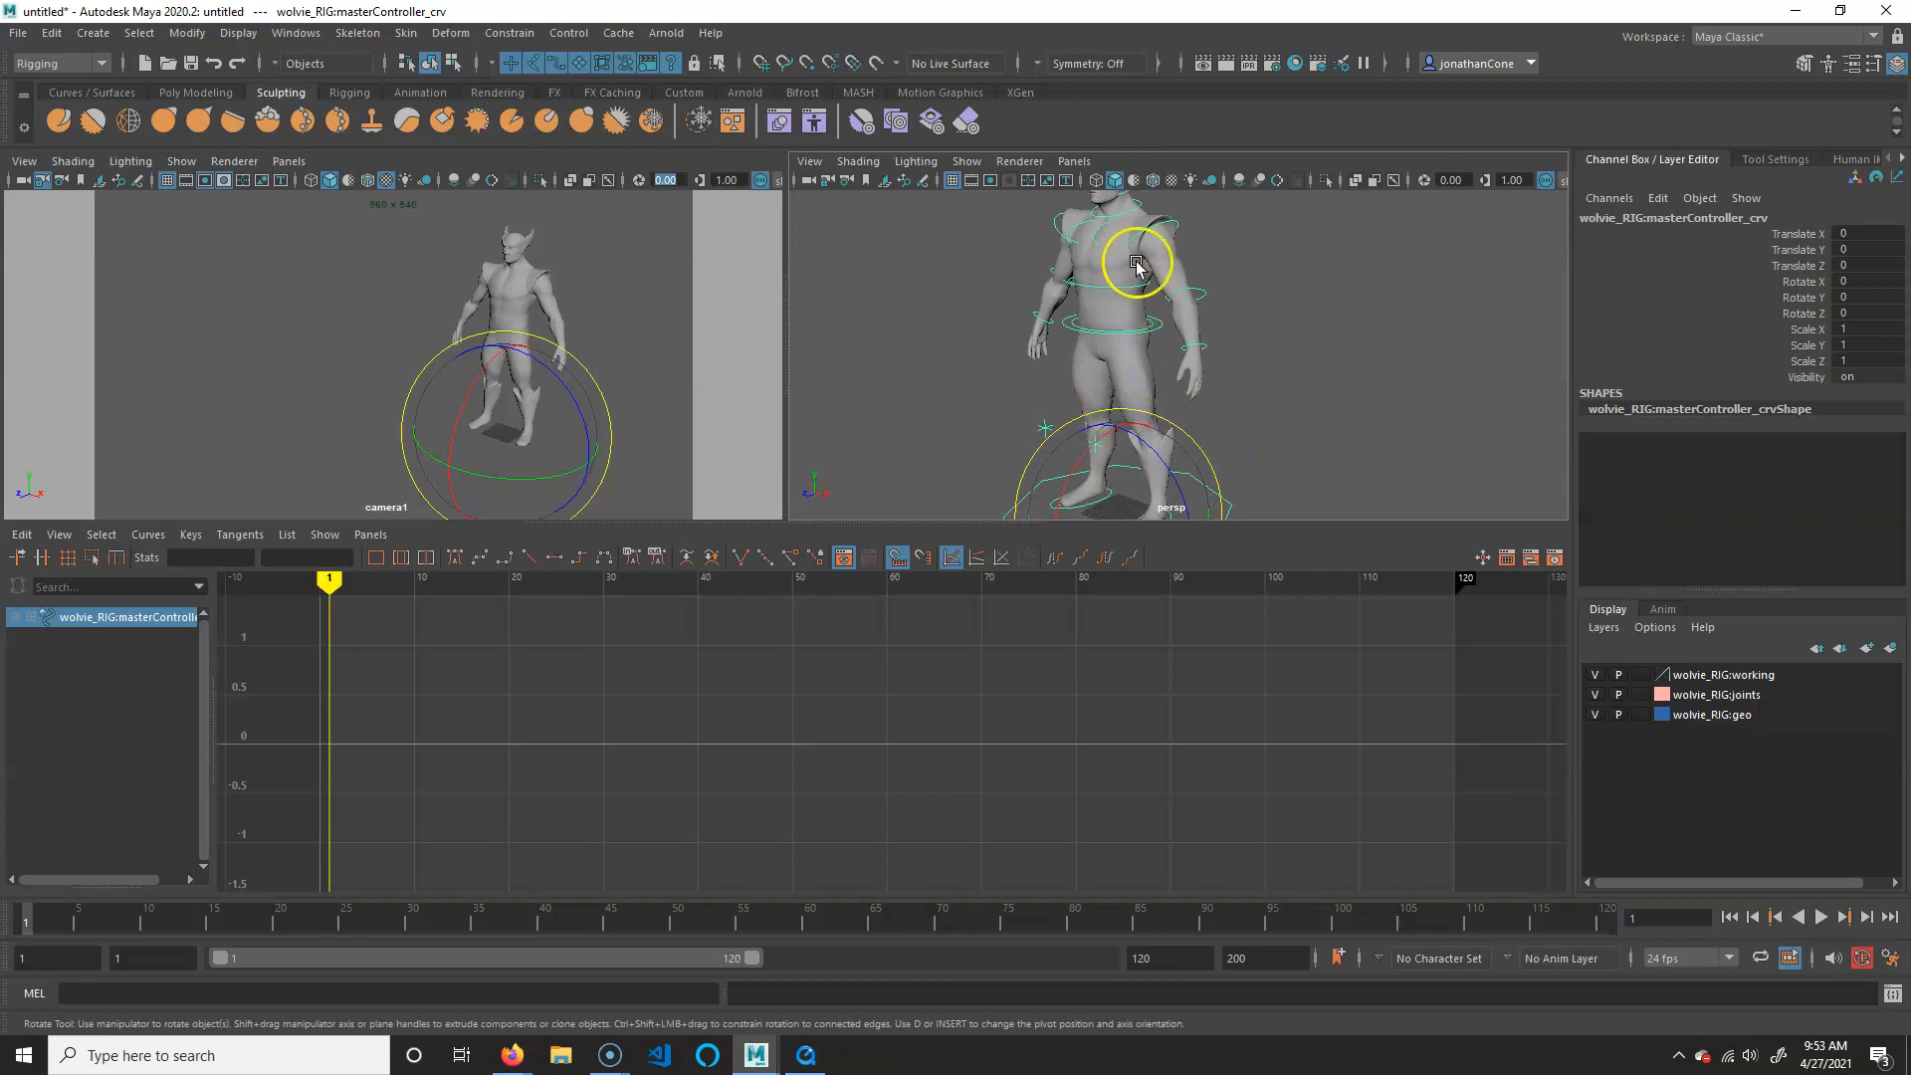
pyautogui.keyDown('alt'); pyautogui.moveTo(1140, 265); pyautogui.dragTo(1145, 349, button='middle'); pyautogui.keyUp('alt')
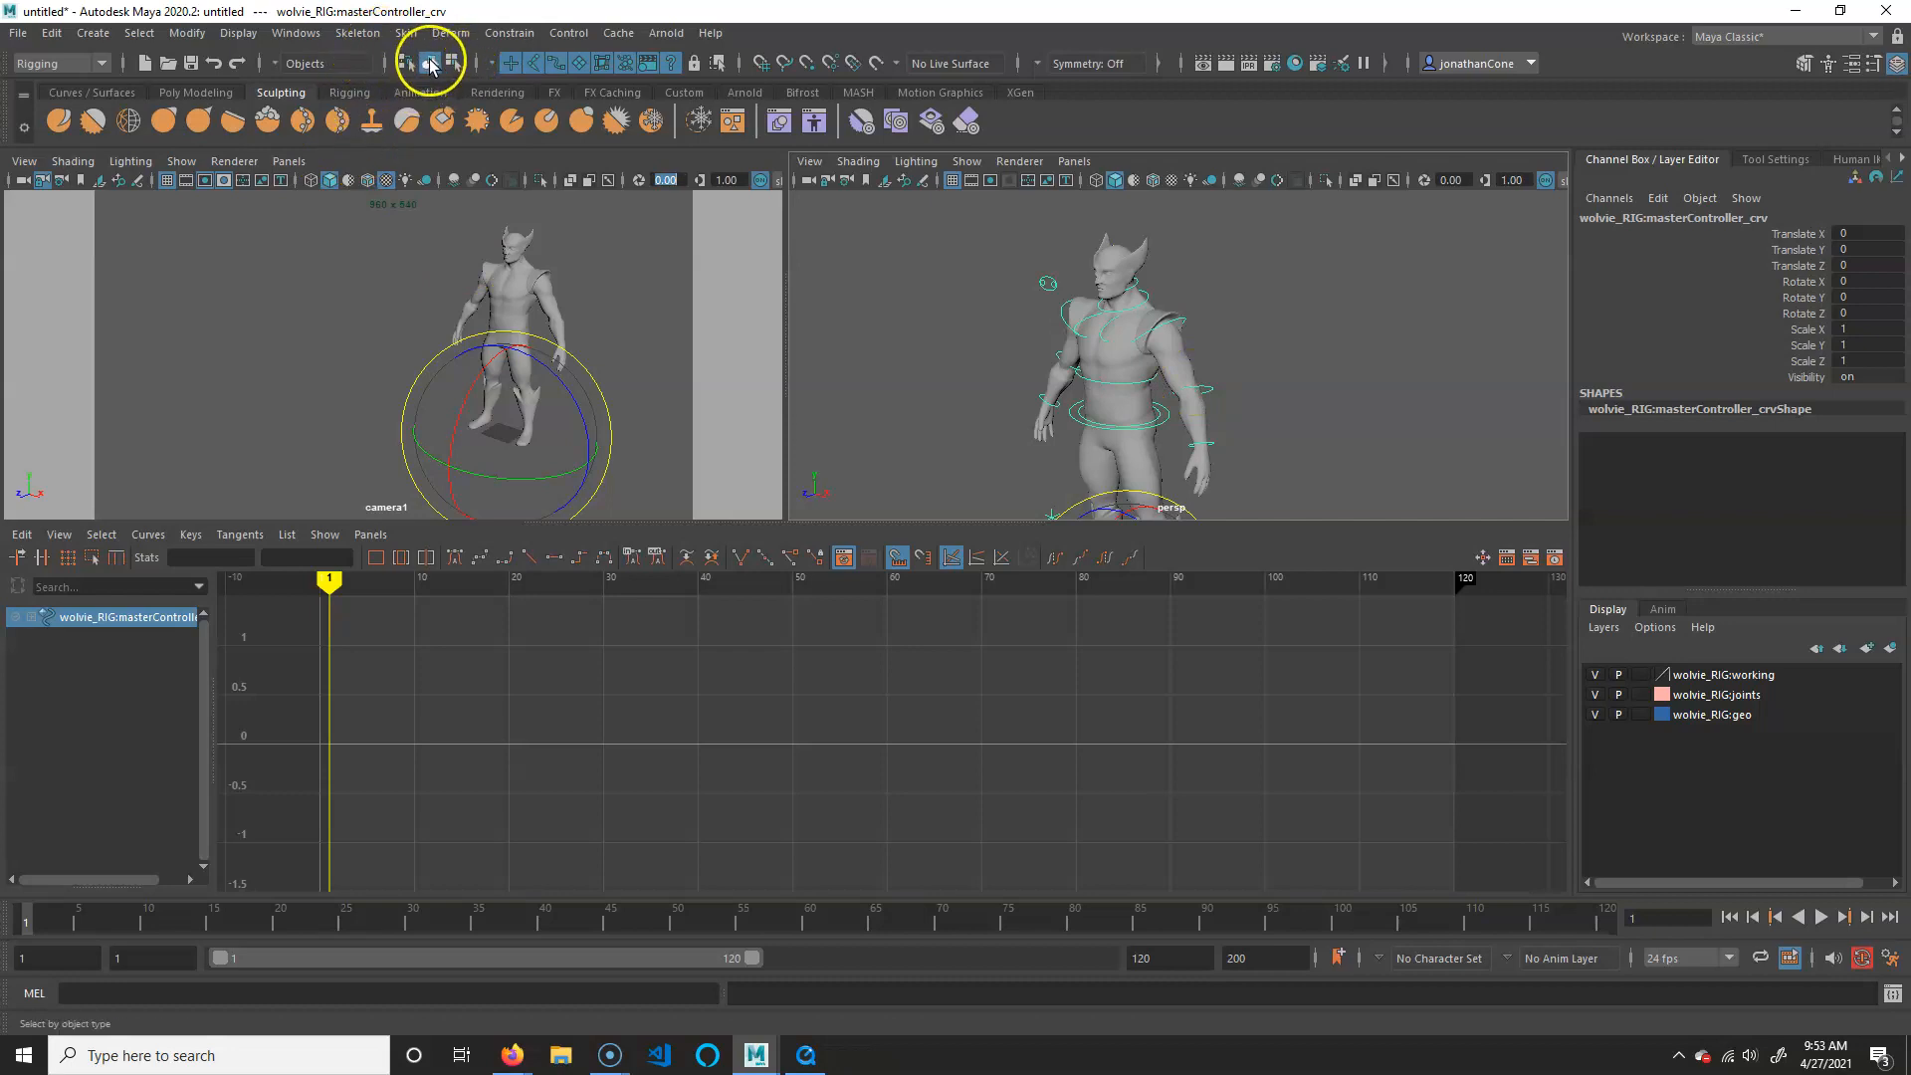
# Try component selection mode on the rig curves, and return to object selection mode
pyautogui.click(453, 62)
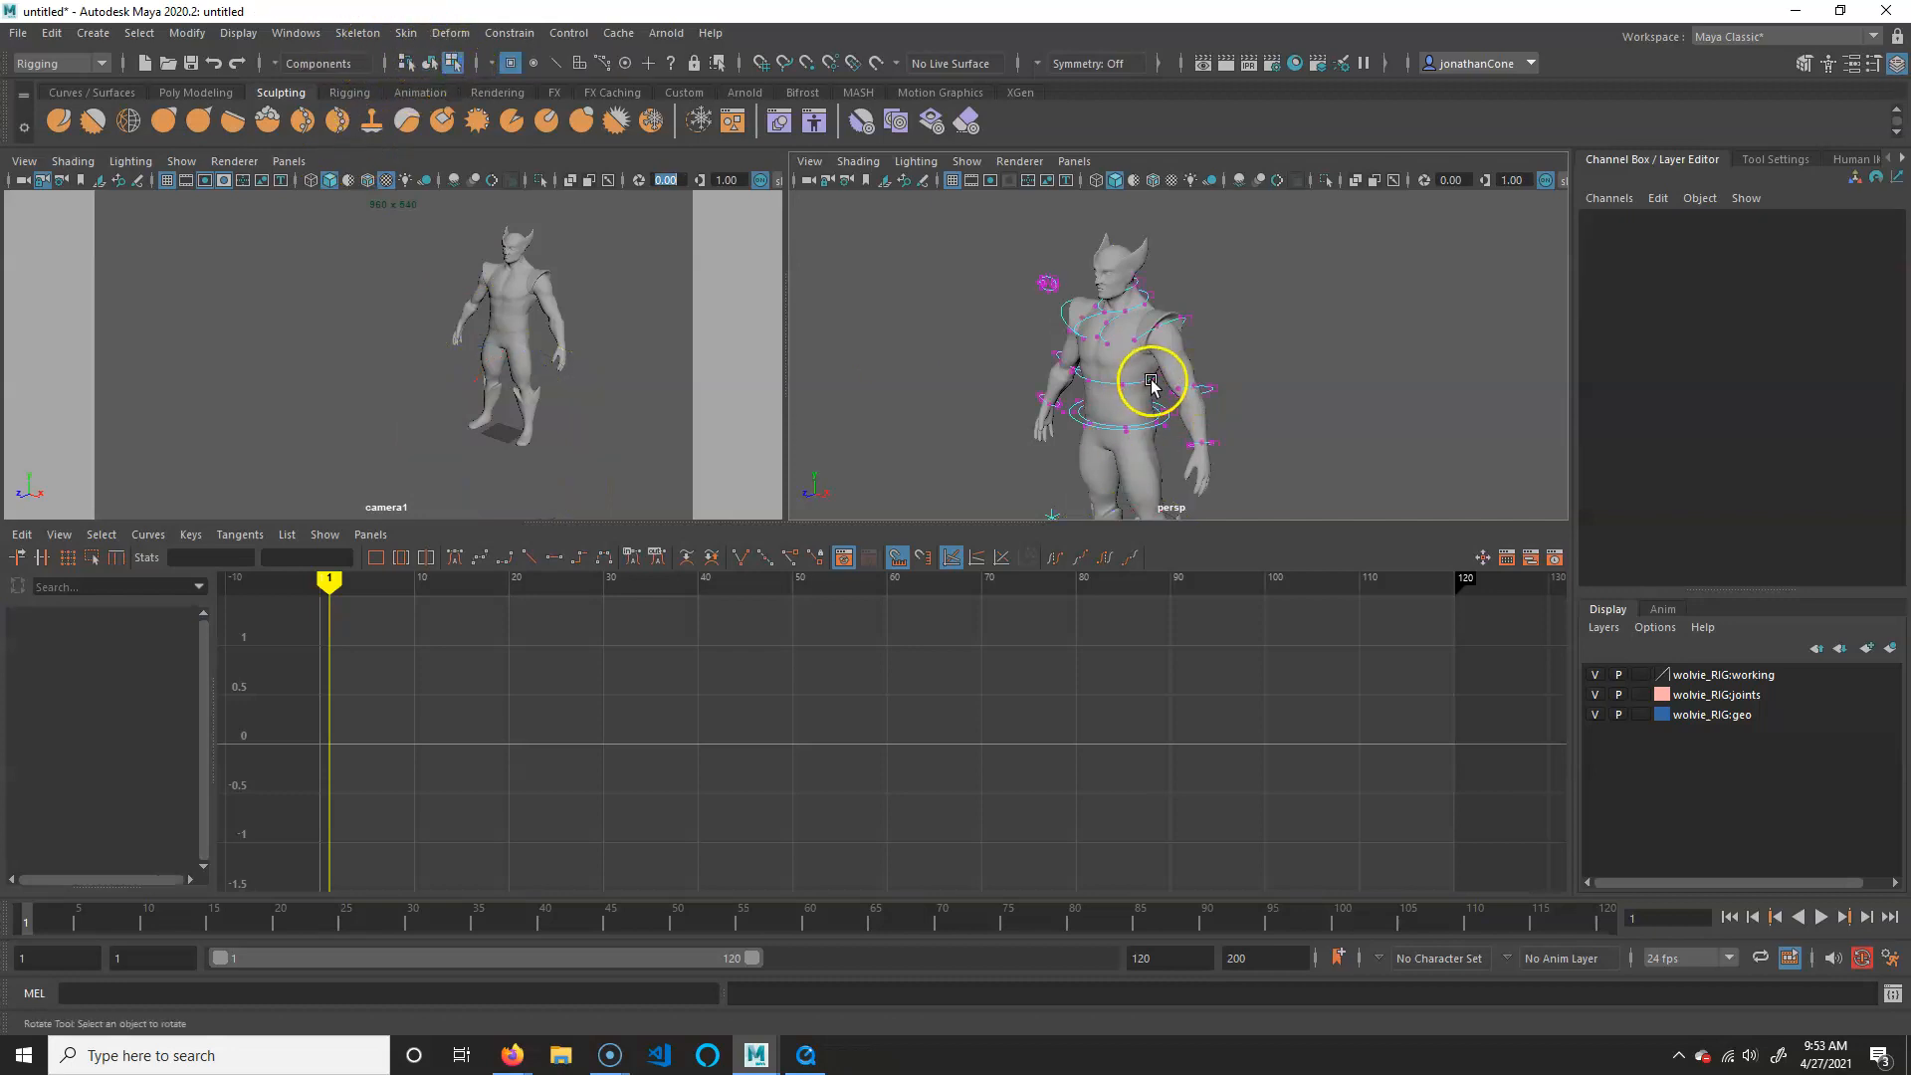
pyautogui.click(429, 62)
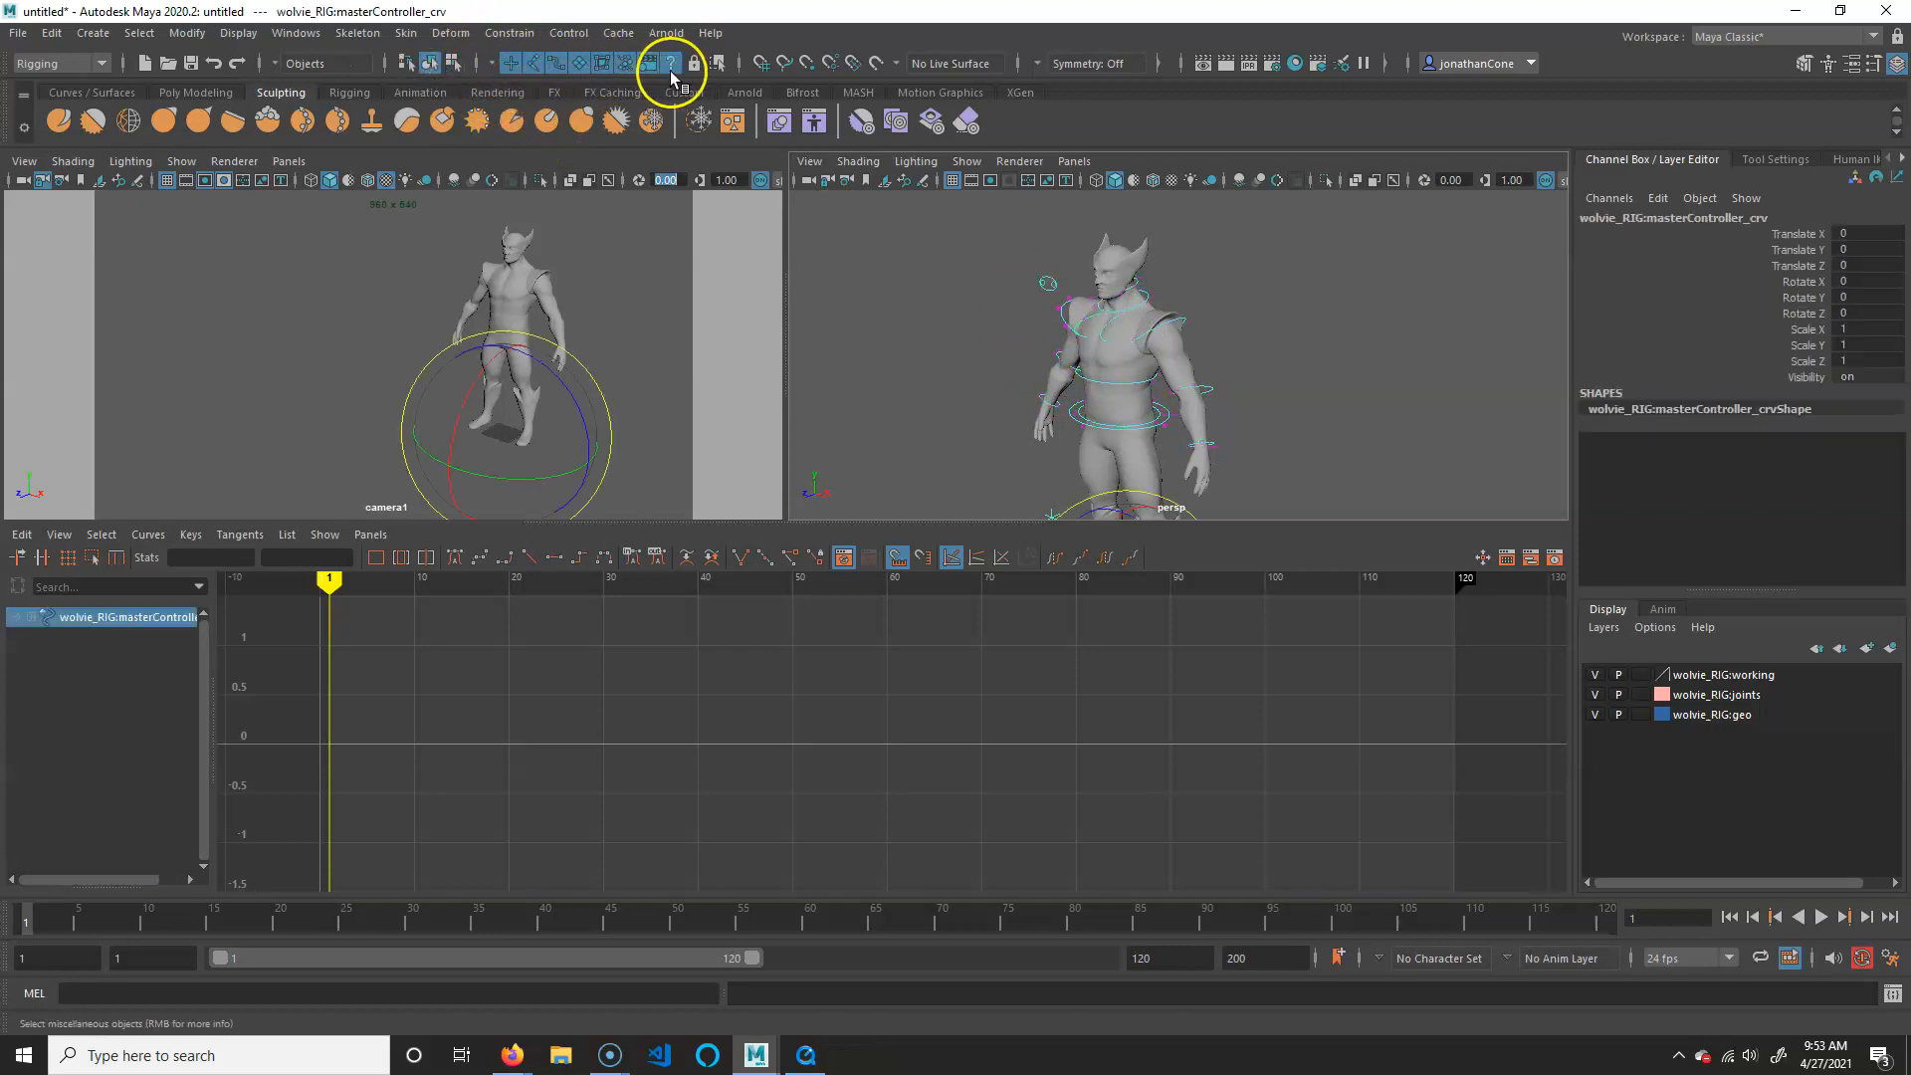
pyautogui.press('e')
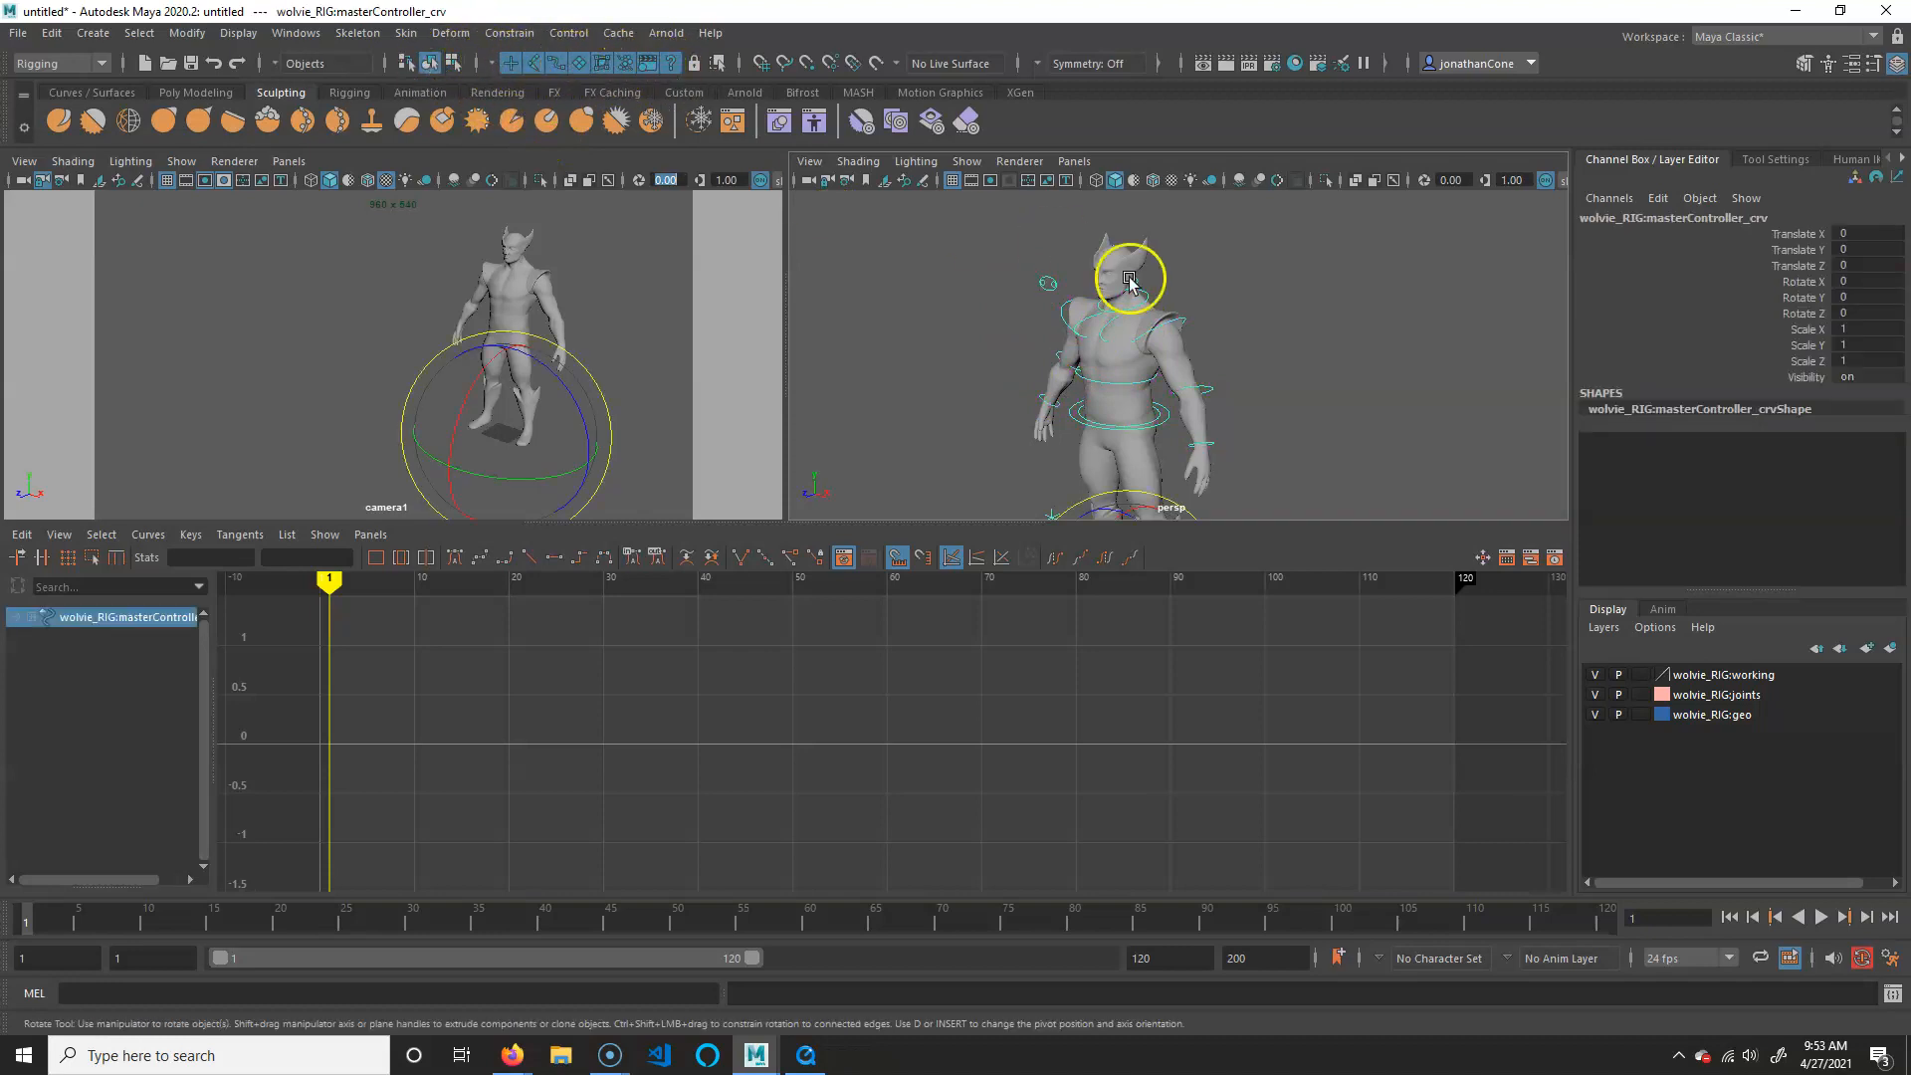
# Test-select the body mesh, restrict viewport picking to handles and curves, and clear the selection
pyautogui.click(1137, 270)
pyautogui.click(1137, 271)
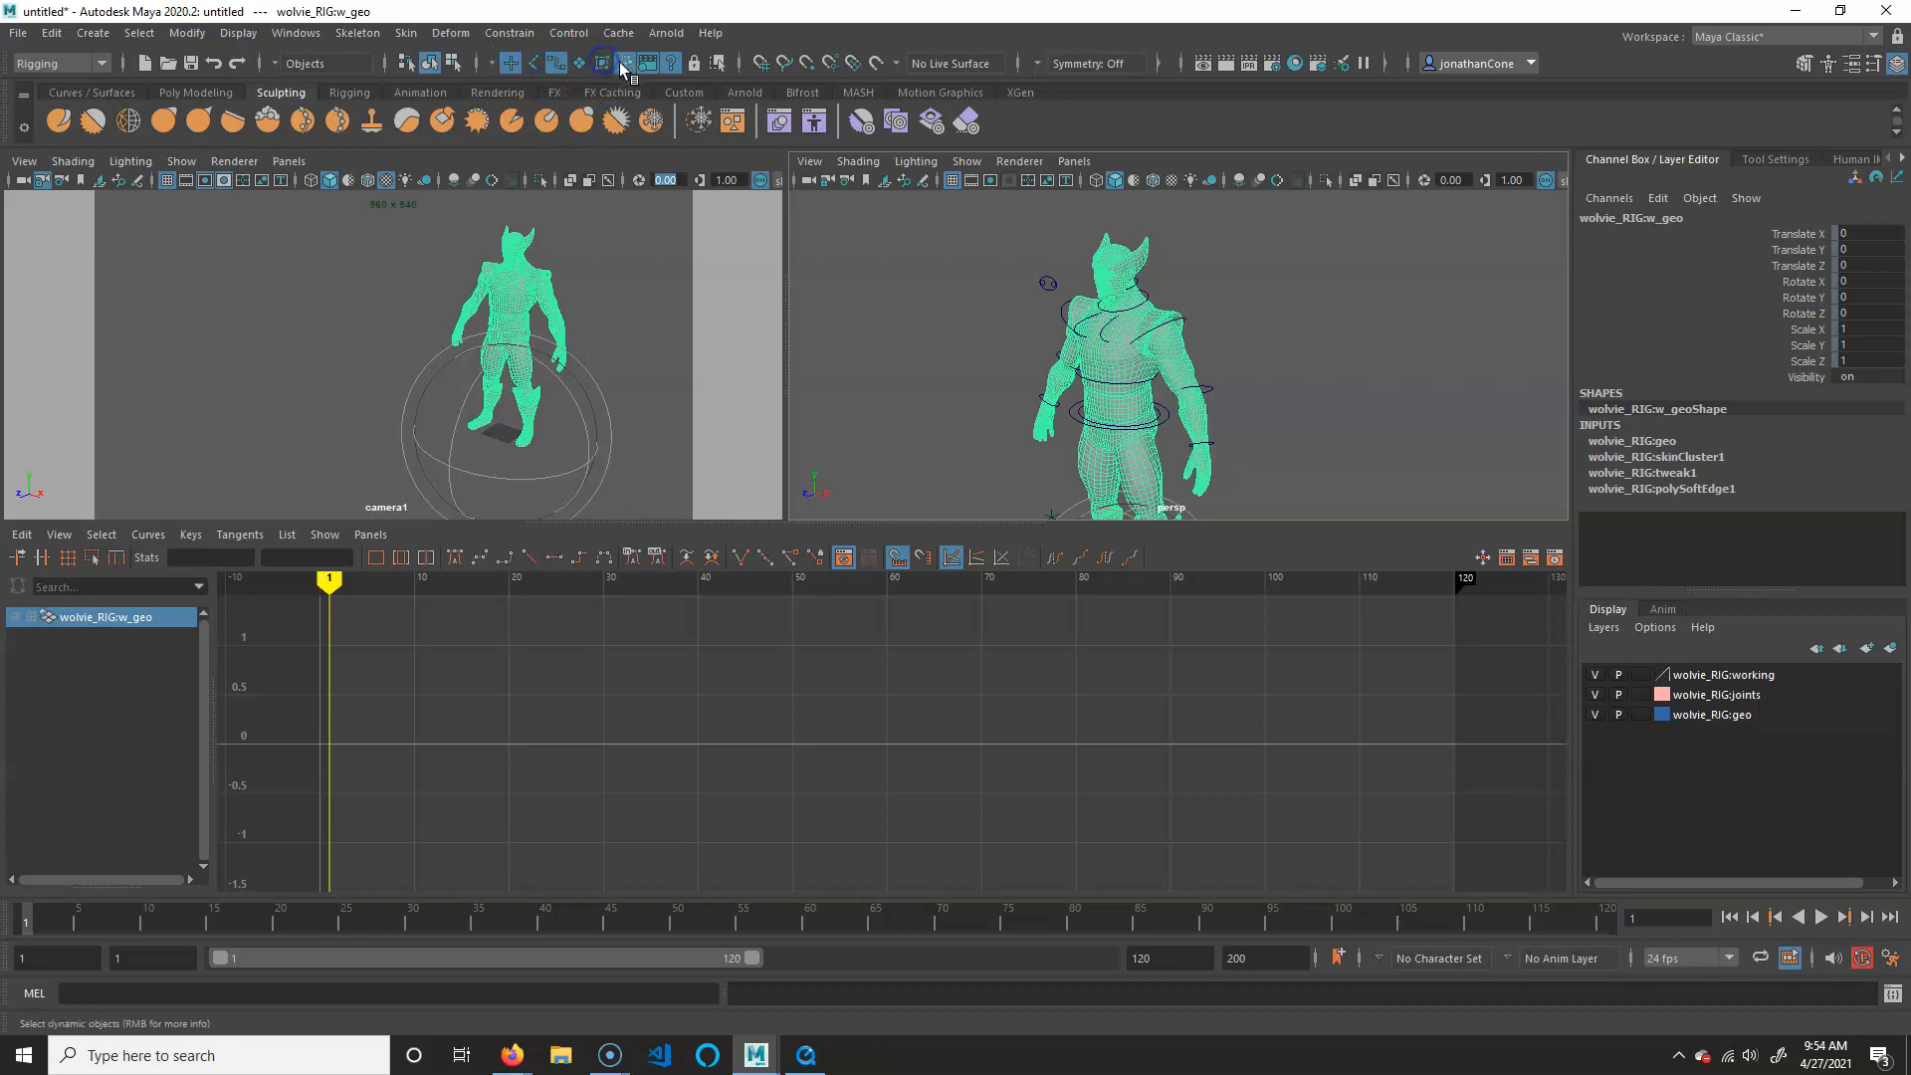
pyautogui.click(664, 72)
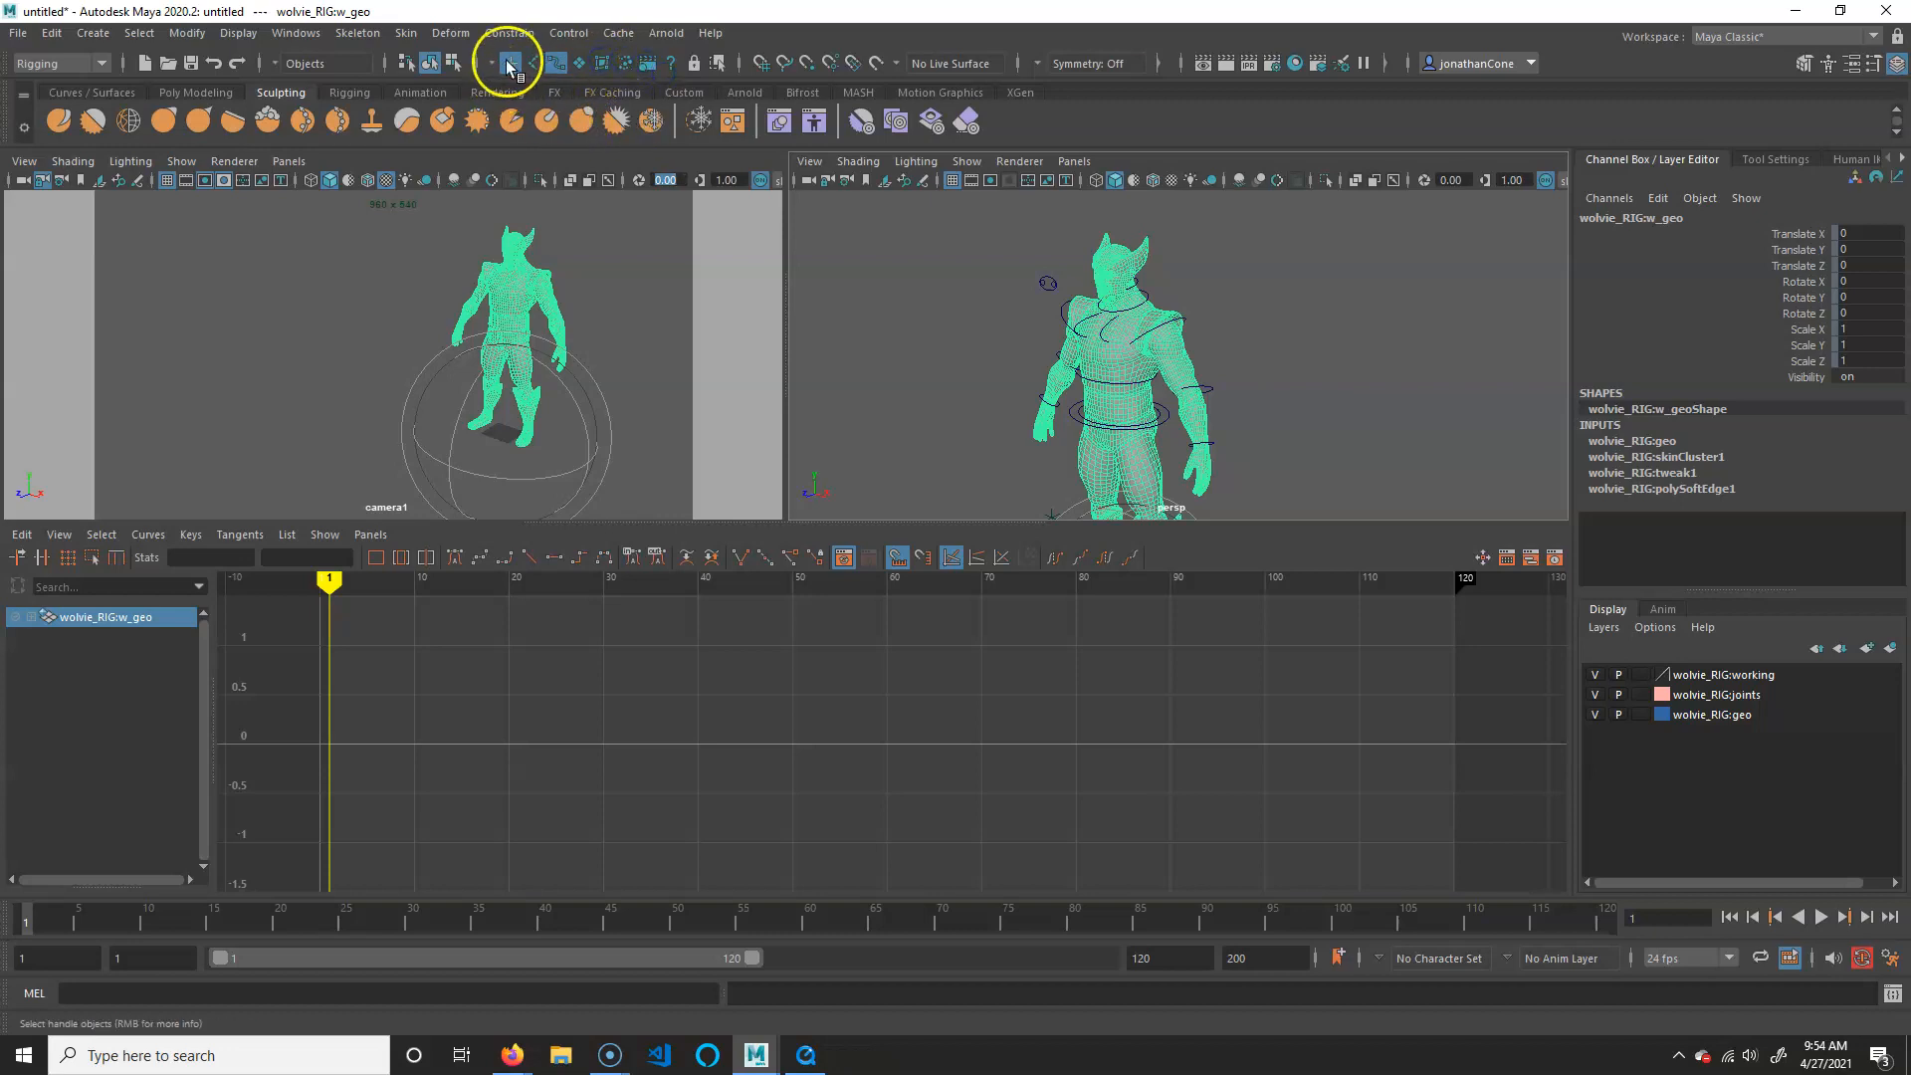
pyautogui.click(1324, 371)
pyautogui.keyDown('alt'); pyautogui.moveTo(1187, 458); pyautogui.dragTo(977, 369, button='middle'); pyautogui.keyUp('alt')
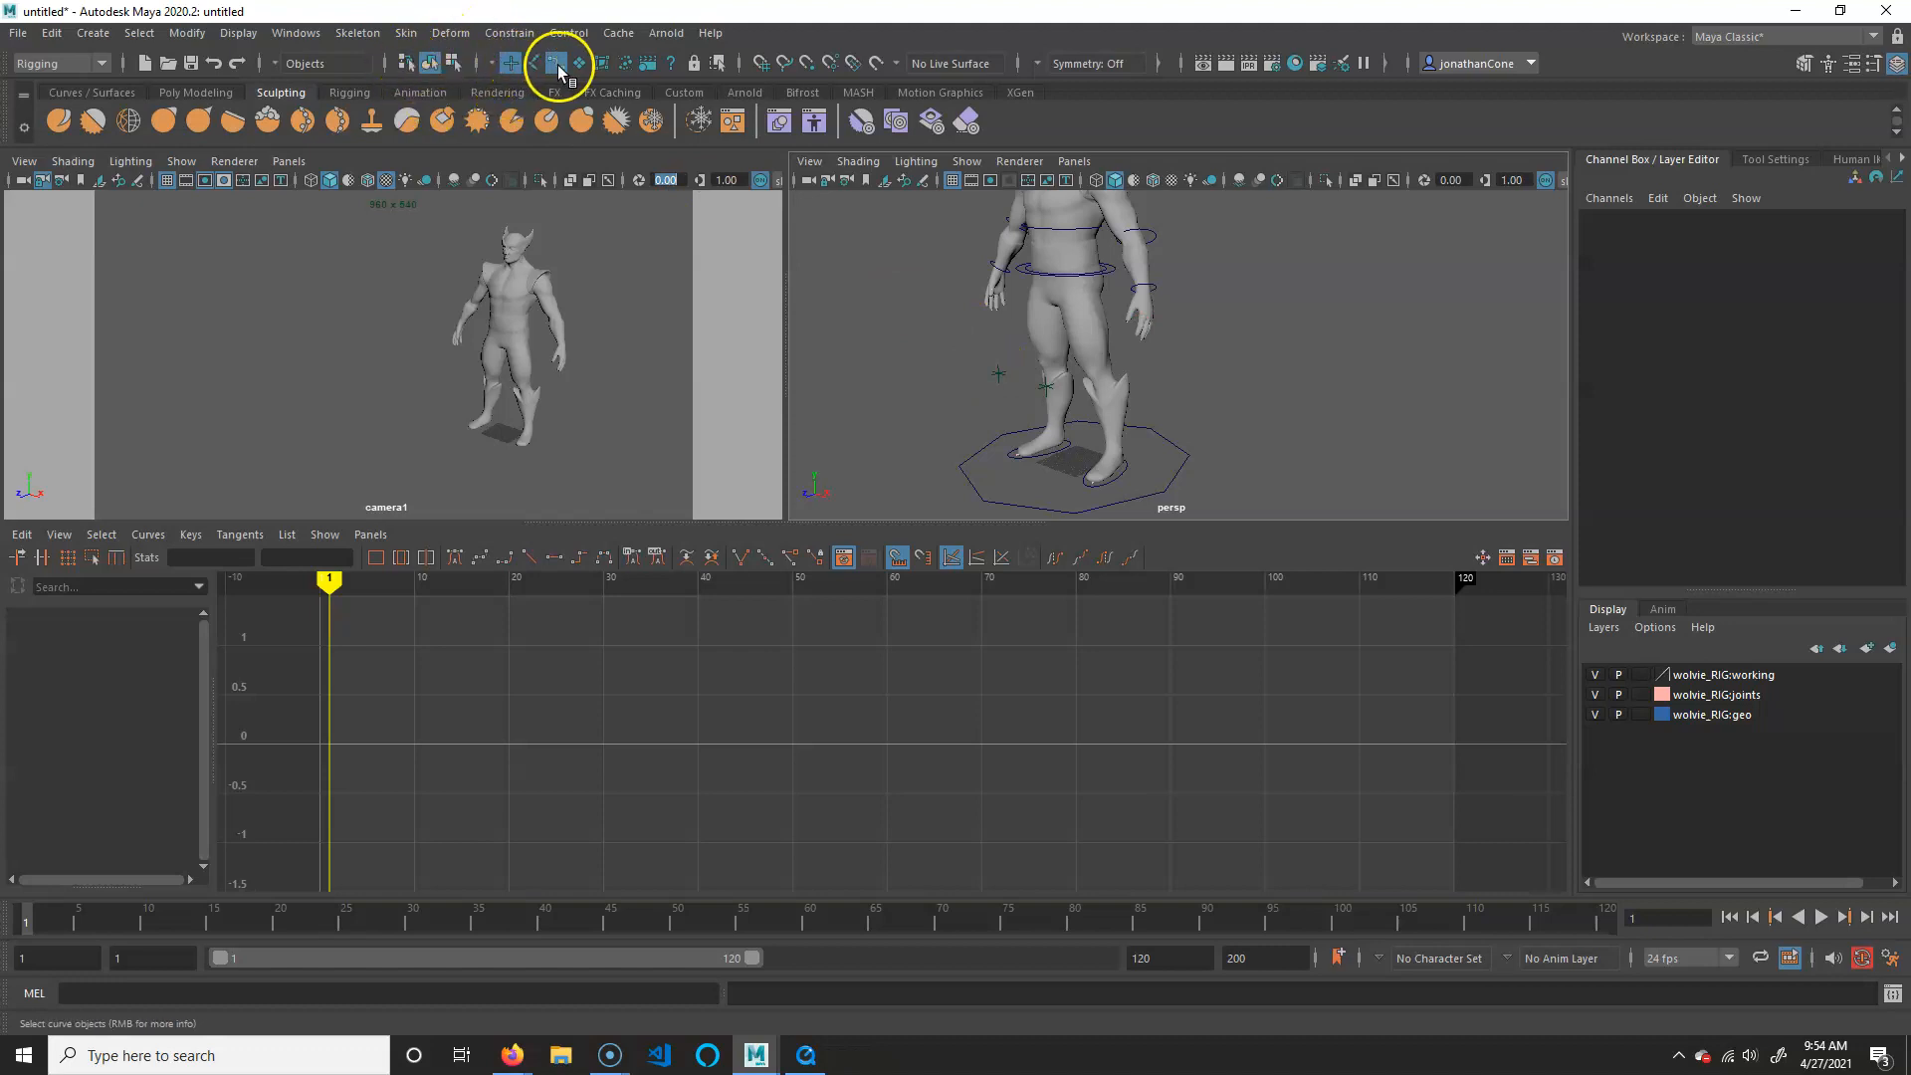
# Enable picking of miscellaneous objects and disable handles, testing the masks on the right leg's pole vector locator before deselecting it
pyautogui.press('e')
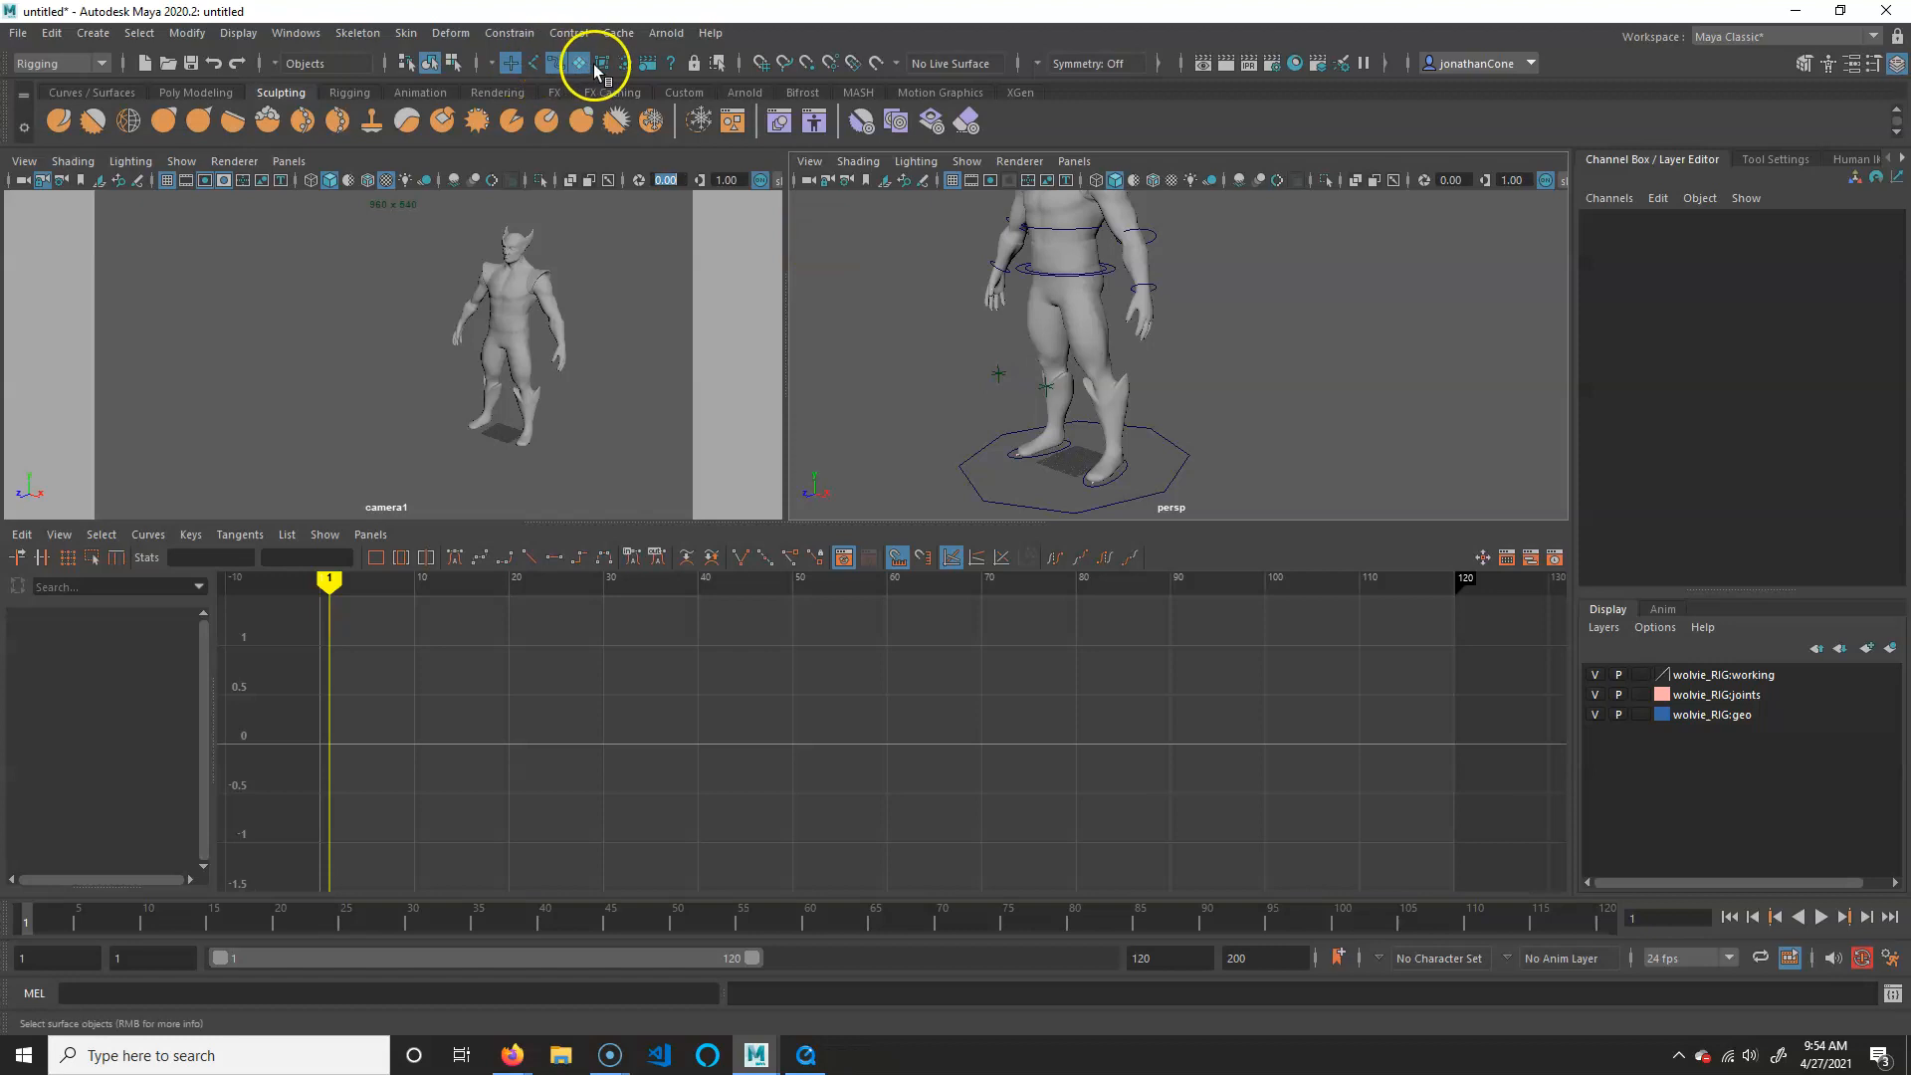
pyautogui.click(625, 63)
pyautogui.click(670, 63)
pyautogui.moveTo(1003, 398); pyautogui.dragTo(1004, 399)
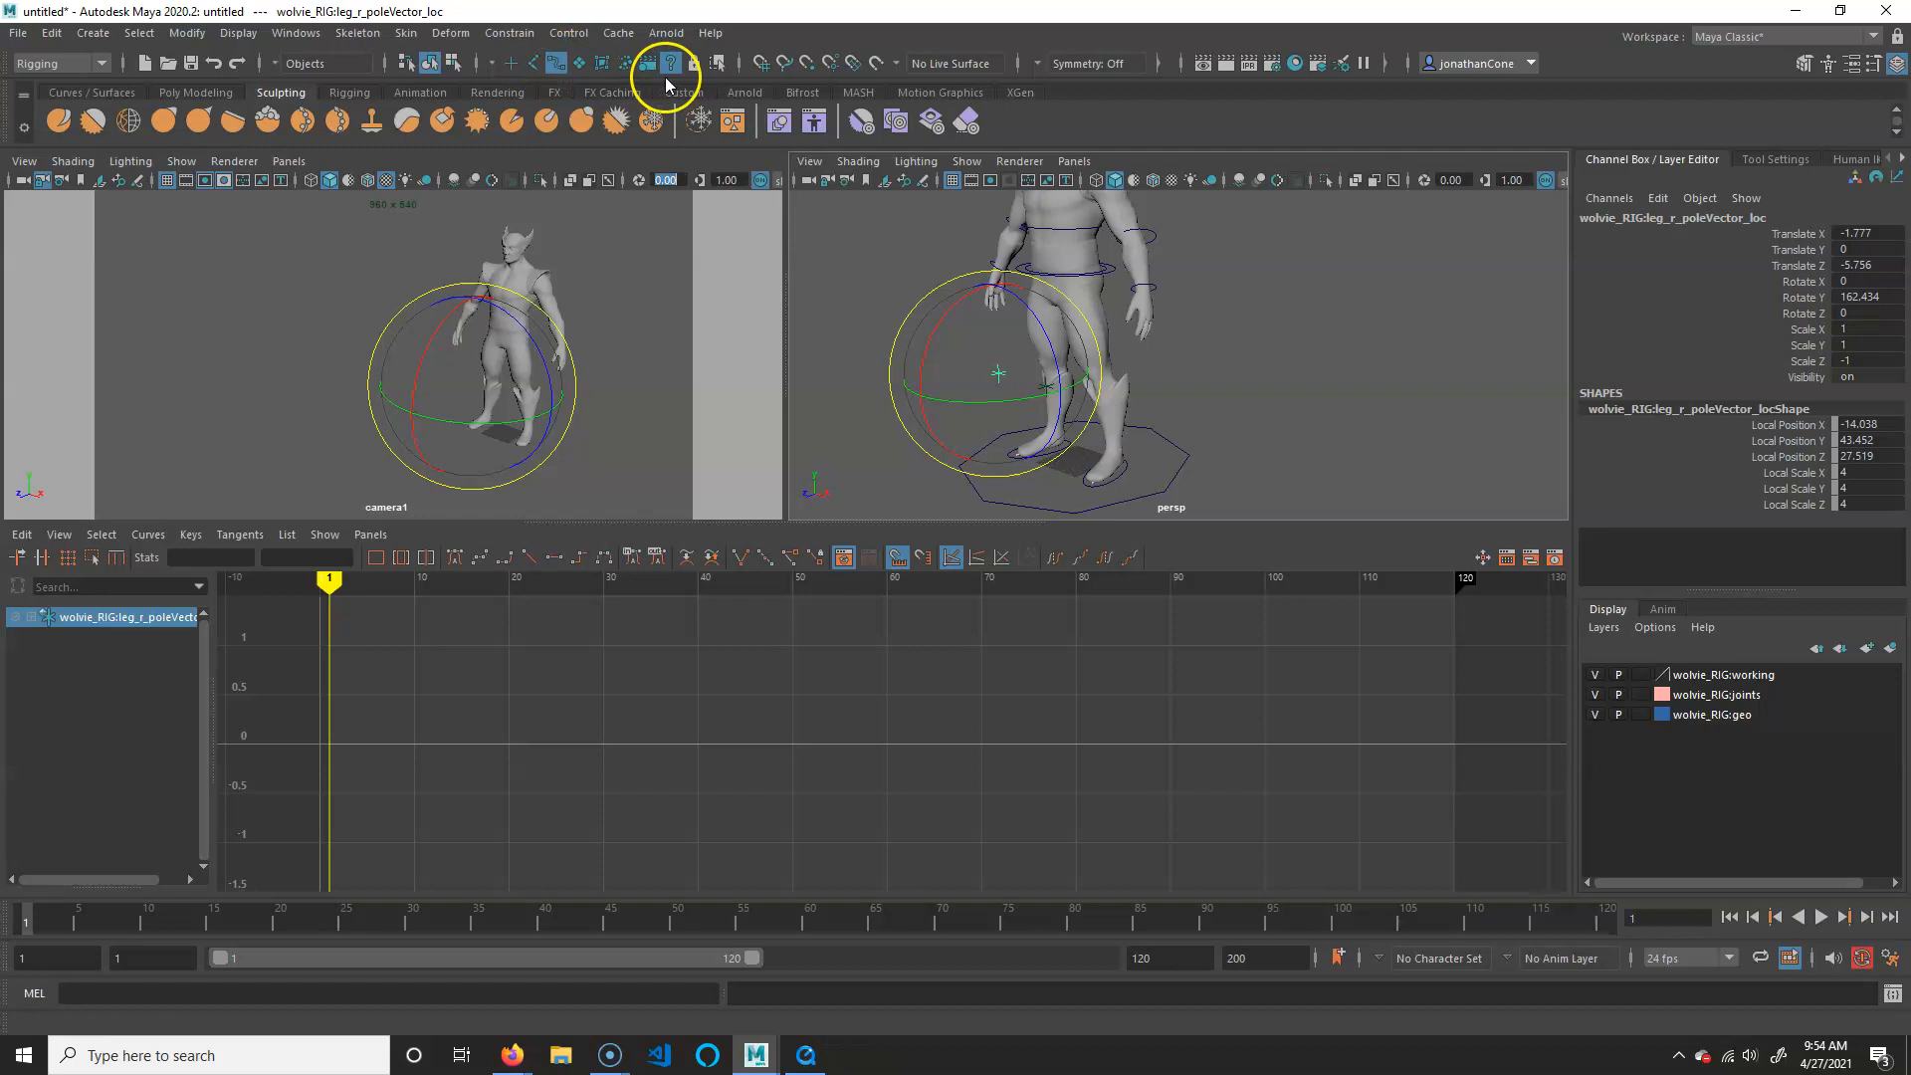
pyautogui.click(844, 269)
pyautogui.click(1183, 491)
pyautogui.click(1236, 340)
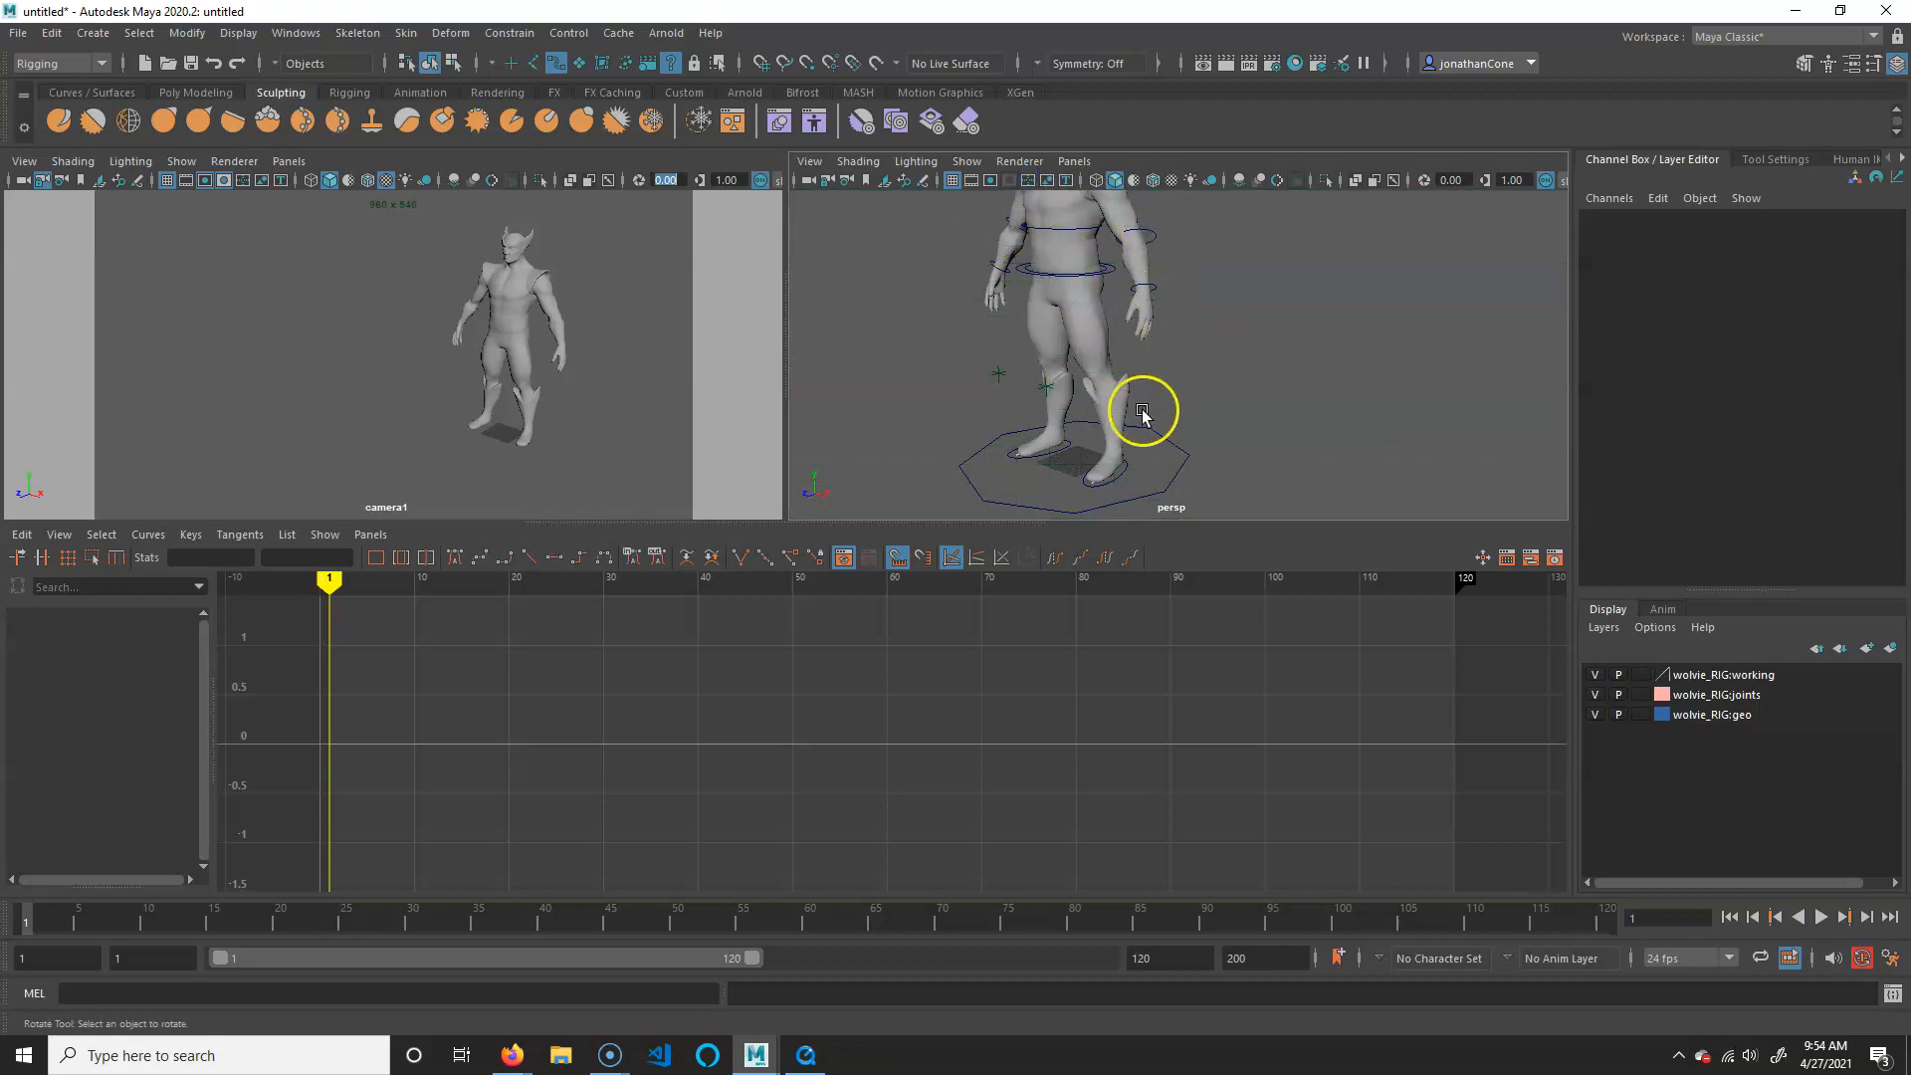
# Bring the full character into the persp view and test-select the right leg's pole vector locator, then clear the selection
pyautogui.keyDown('alt'); pyautogui.moveTo(1112, 300); pyautogui.dragTo(1122, 349); pyautogui.keyUp('alt')
pyautogui.keyDown('alt'); pyautogui.moveTo(1148, 243); pyautogui.dragTo(1139, 328); pyautogui.keyUp('alt')
pyautogui.keyDown('alt'); pyautogui.moveTo(1139, 328); pyautogui.dragTo(1104, 307, button='right'); pyautogui.keyUp('alt')
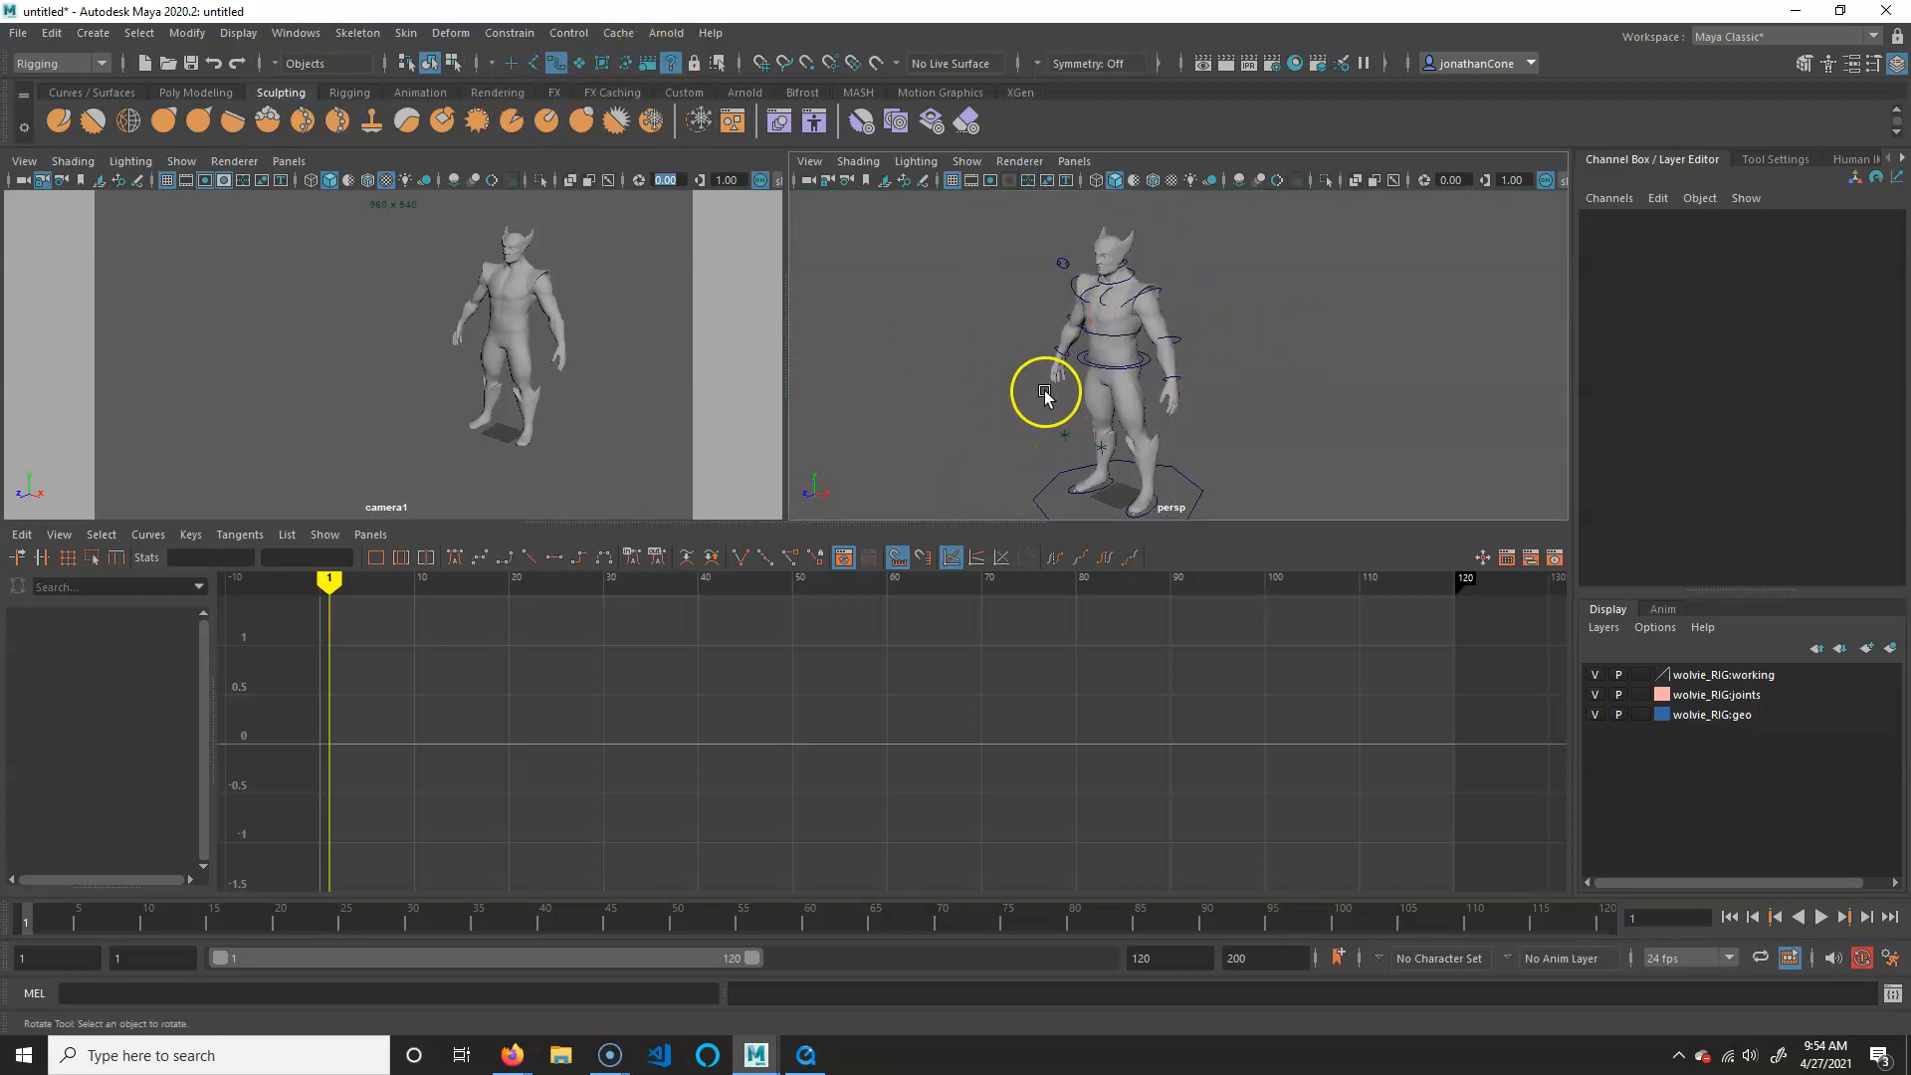
pyautogui.click(1063, 431)
pyautogui.scroll(2, 998, 416)
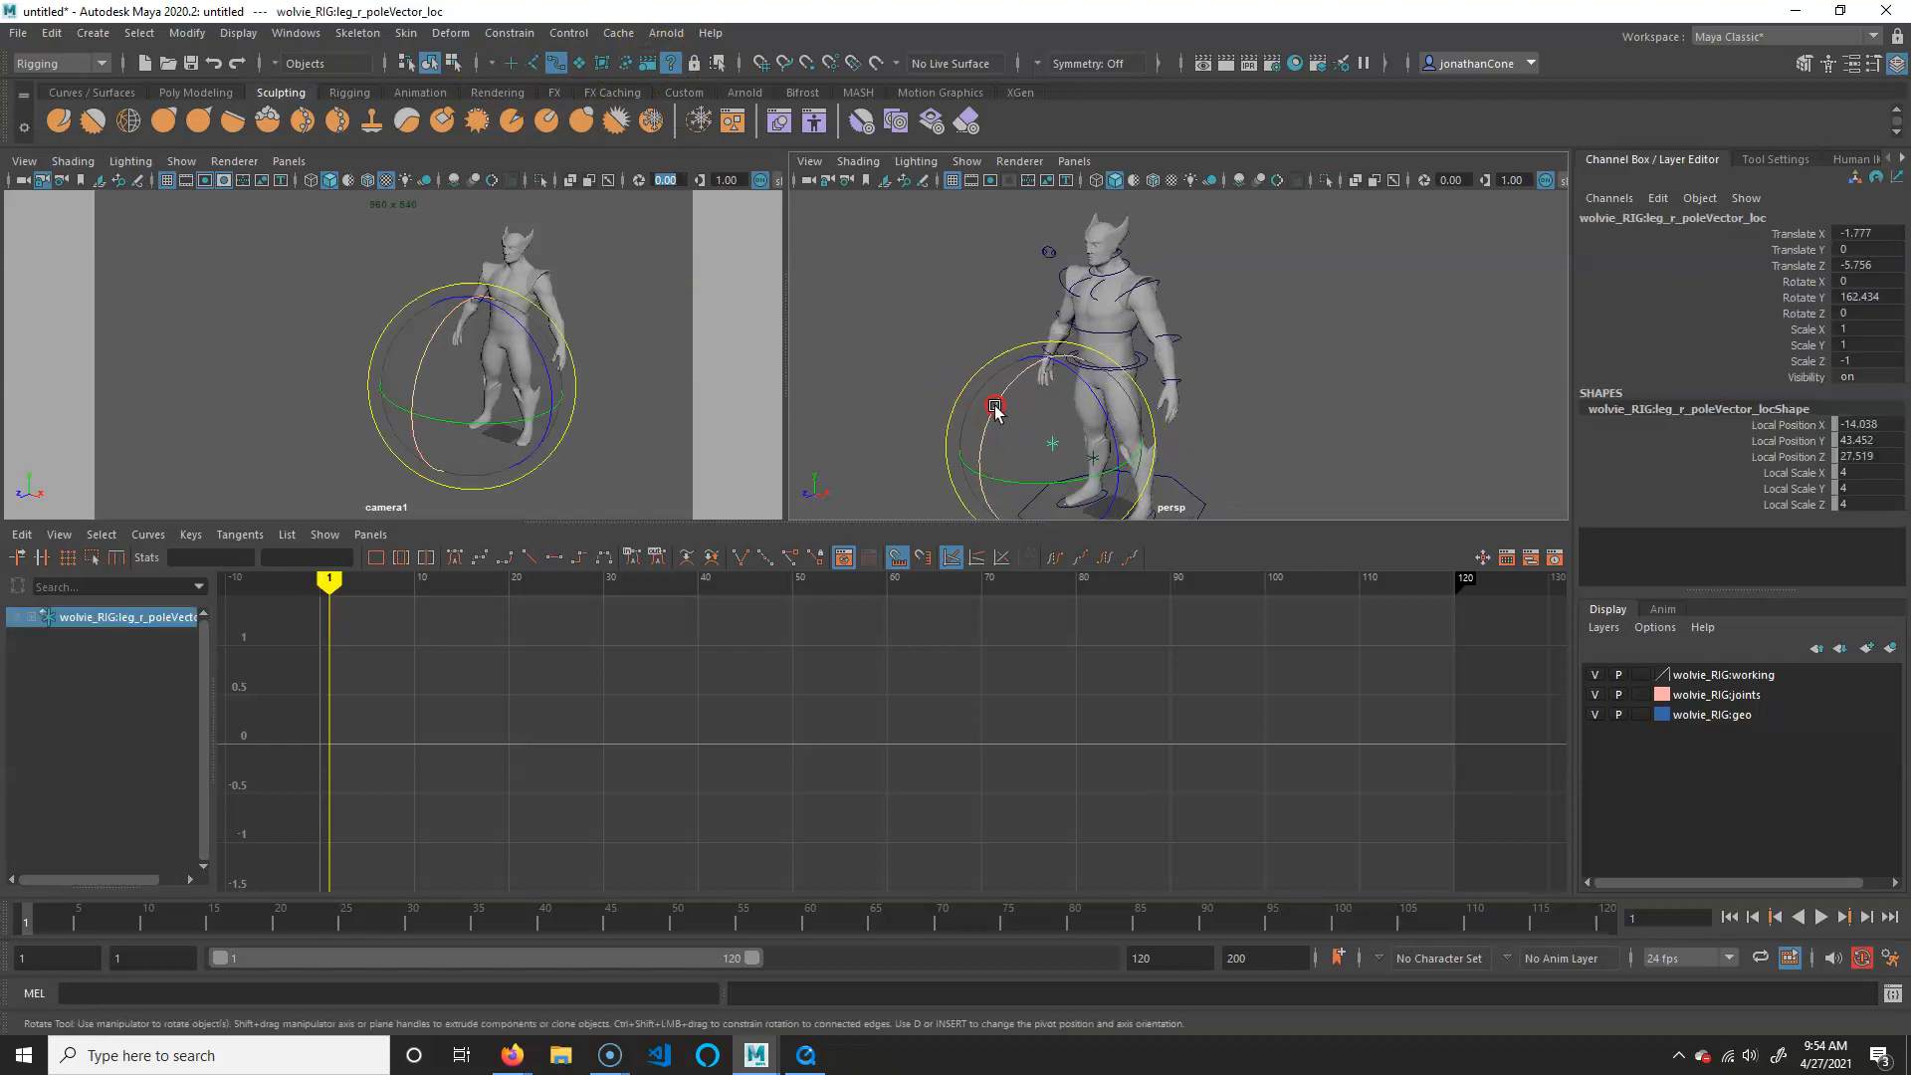
pyautogui.click(1316, 350)
pyautogui.keyDown('alt'); pyautogui.moveTo(1242, 435); pyautogui.dragTo(1245, 402, button='middle'); pyautogui.keyUp('alt')
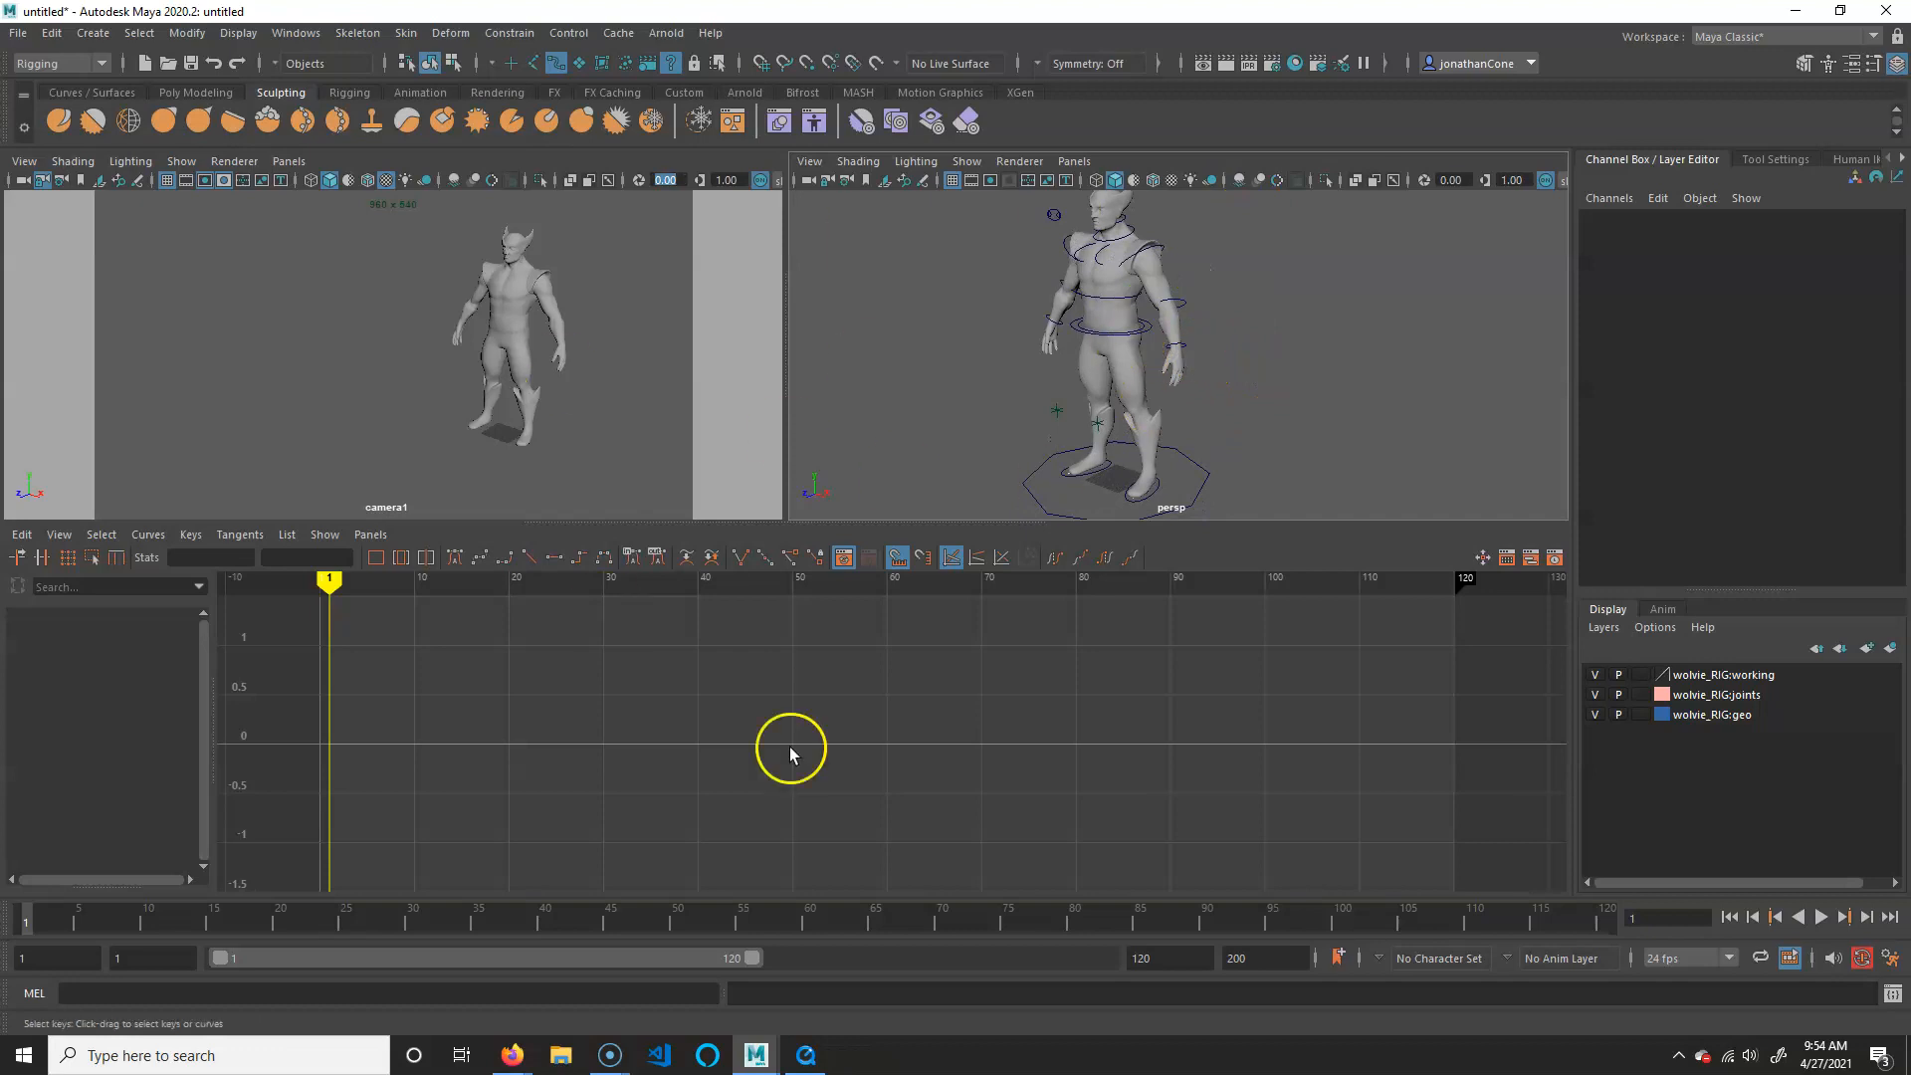
# Switch to the video player for the punch reference video
pyautogui.click(808, 1057)
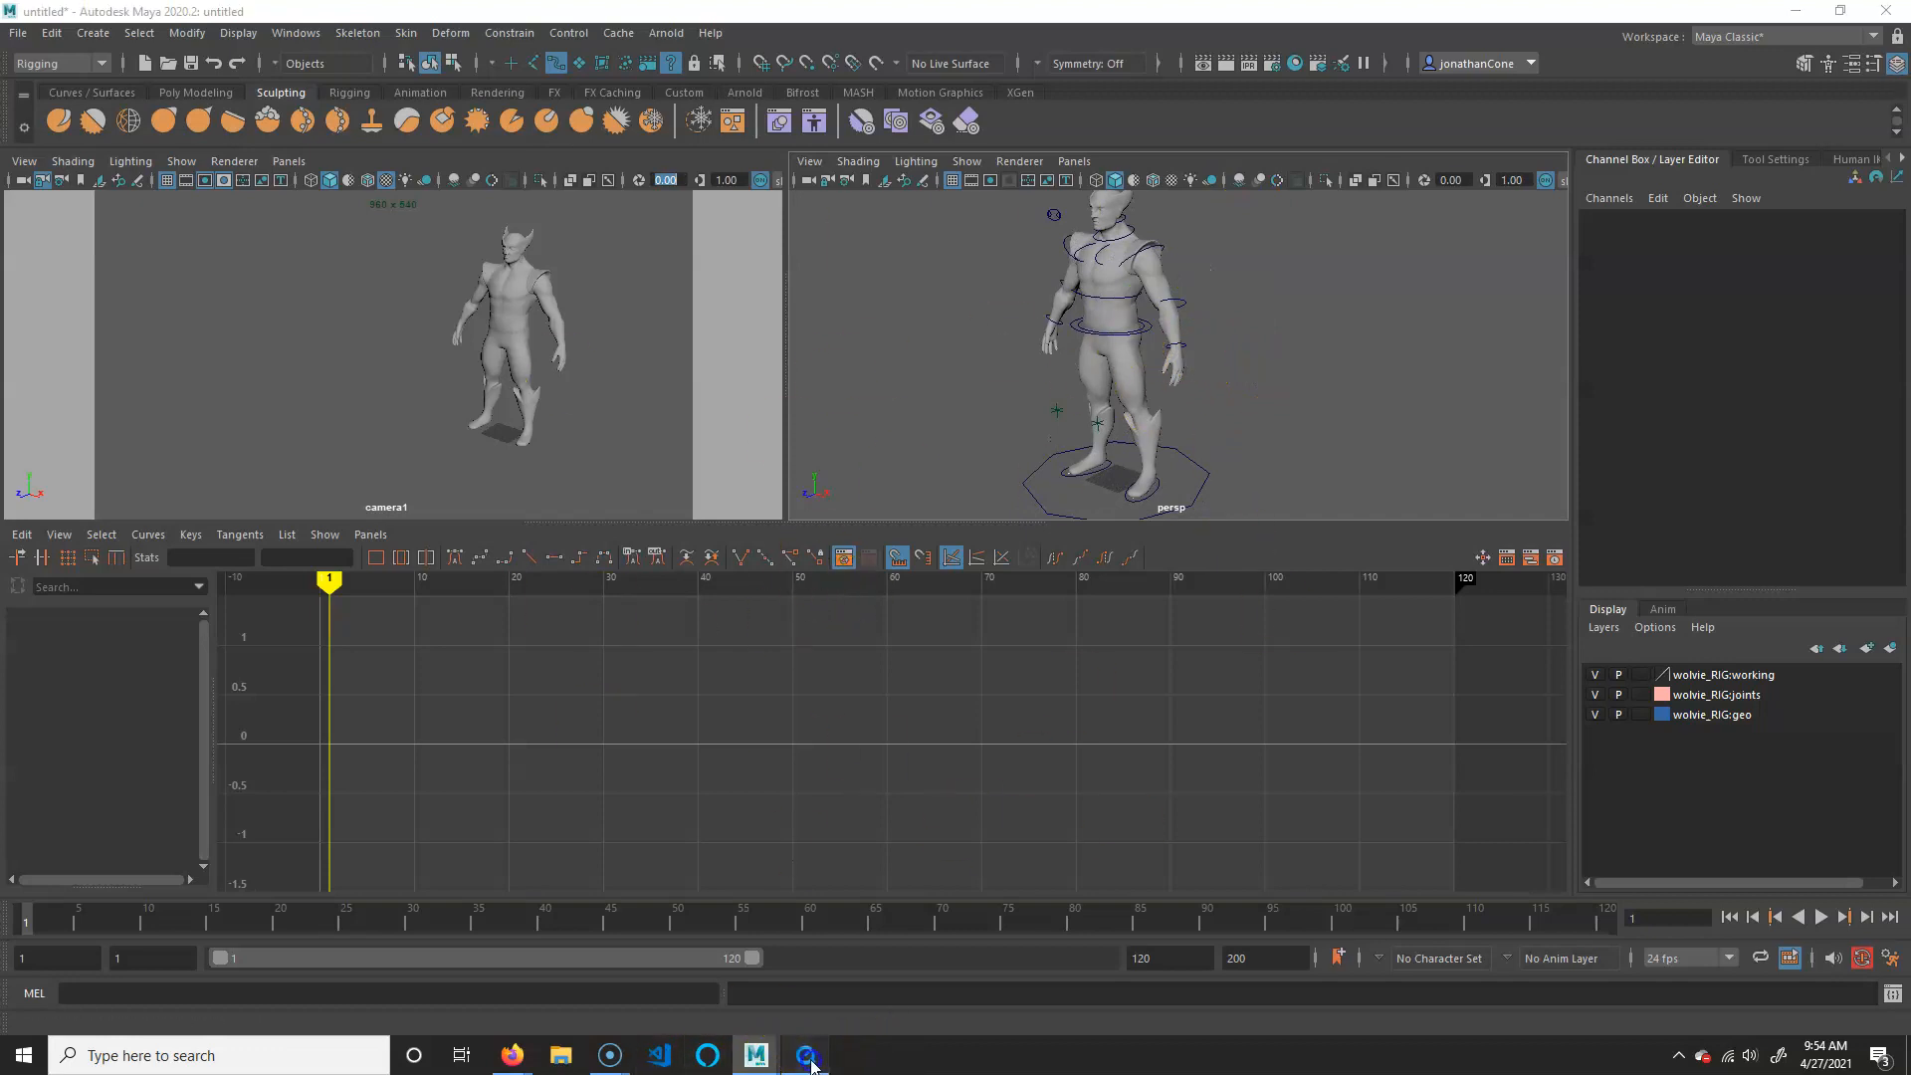